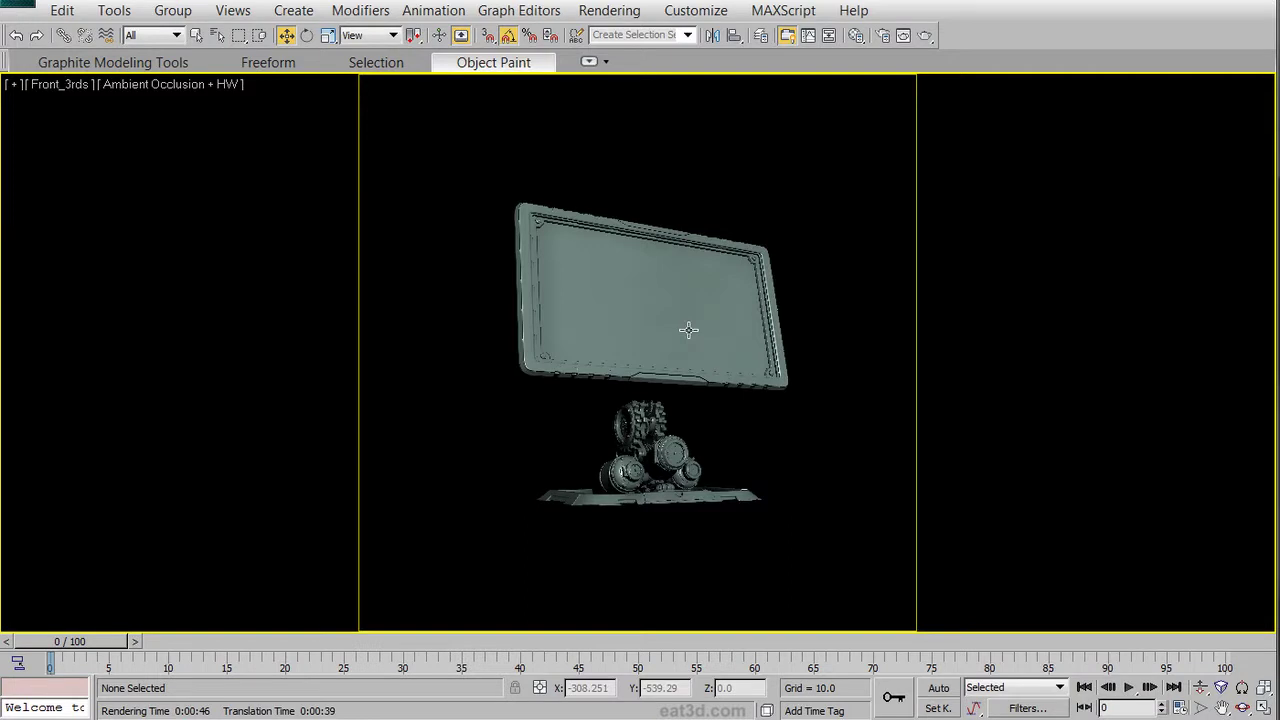
Step: Set the render output size to the HDTV (video) preset at 1280x720
click(605, 11)
click(620, 60)
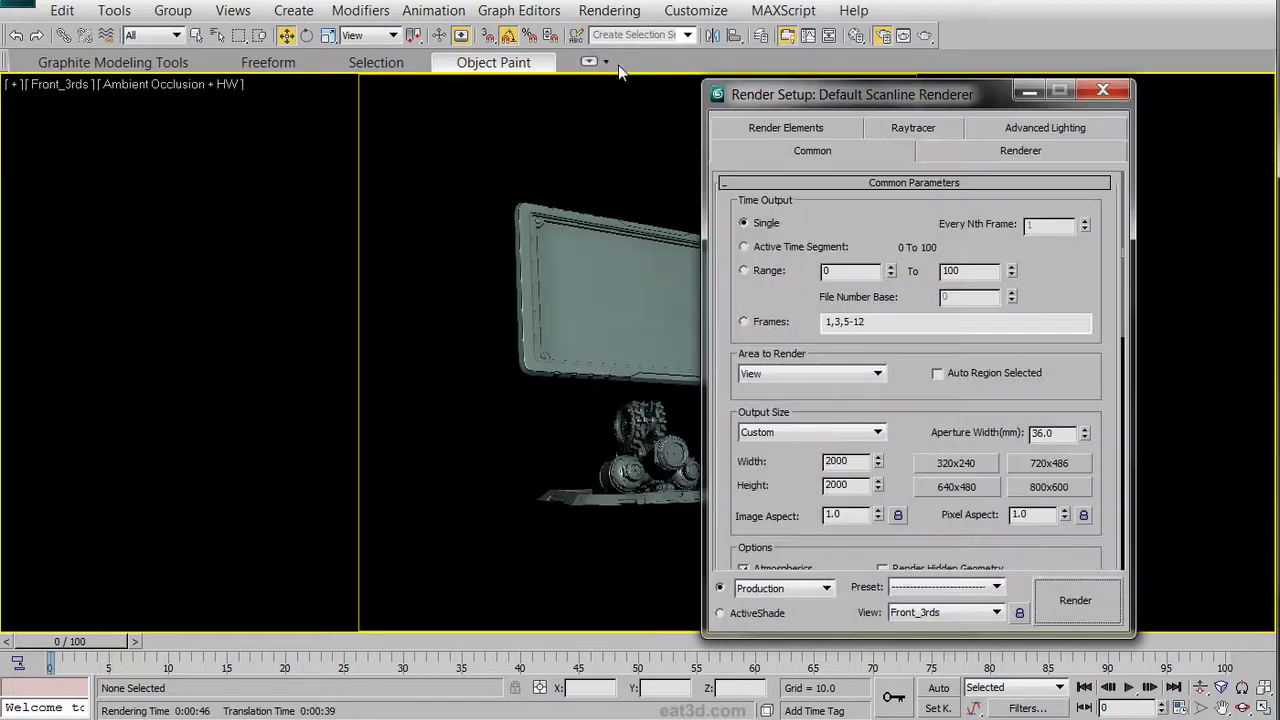
drag(782, 98, 790, 12)
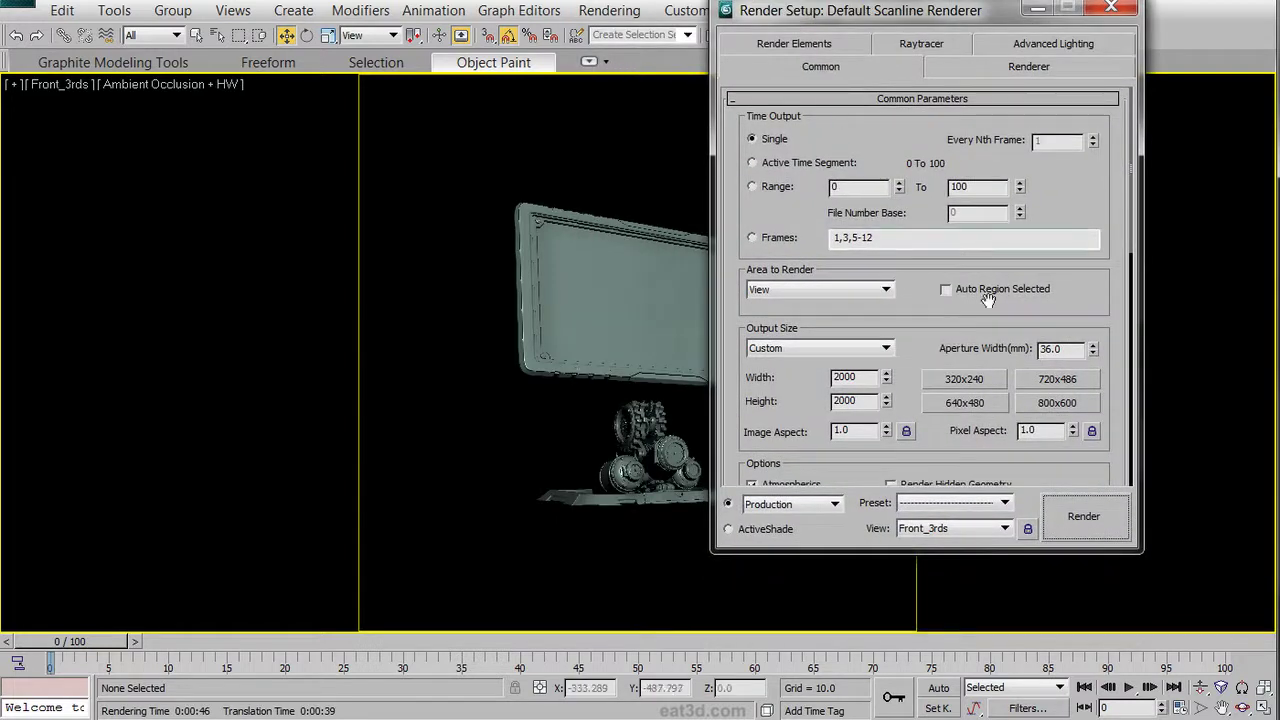
scroll(935, 335, down, 3)
click(884, 293)
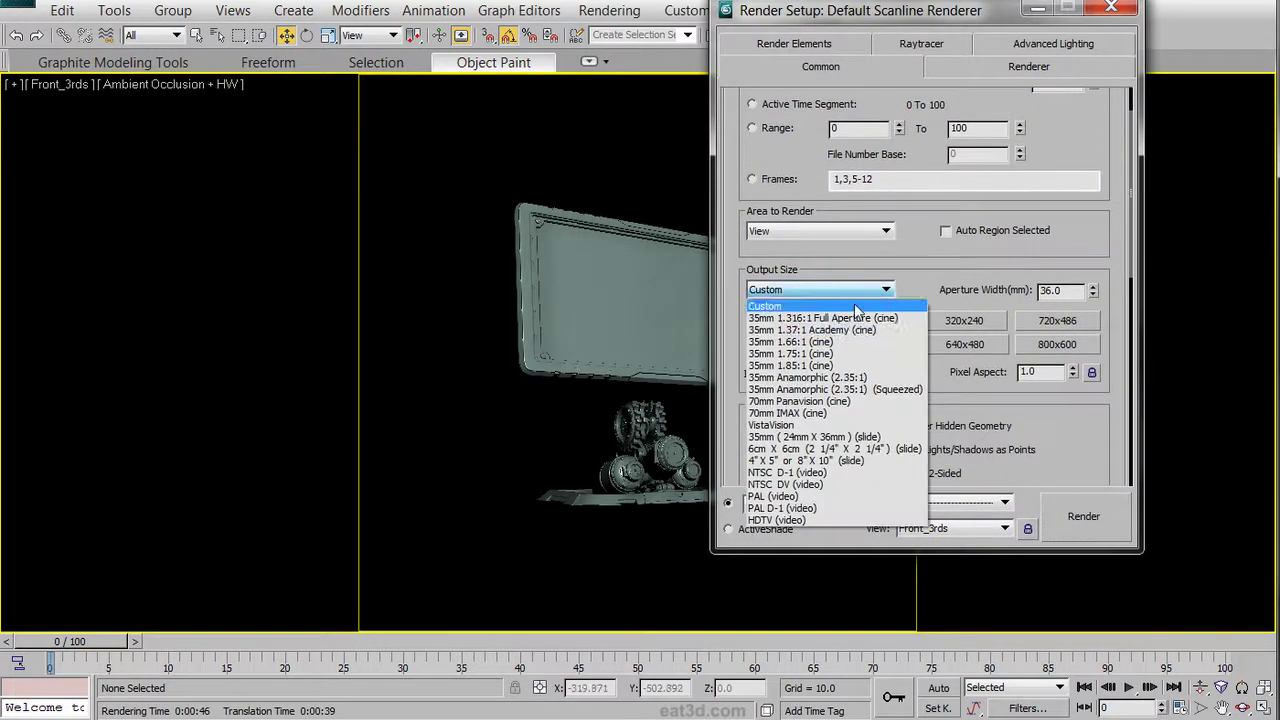
click(786, 516)
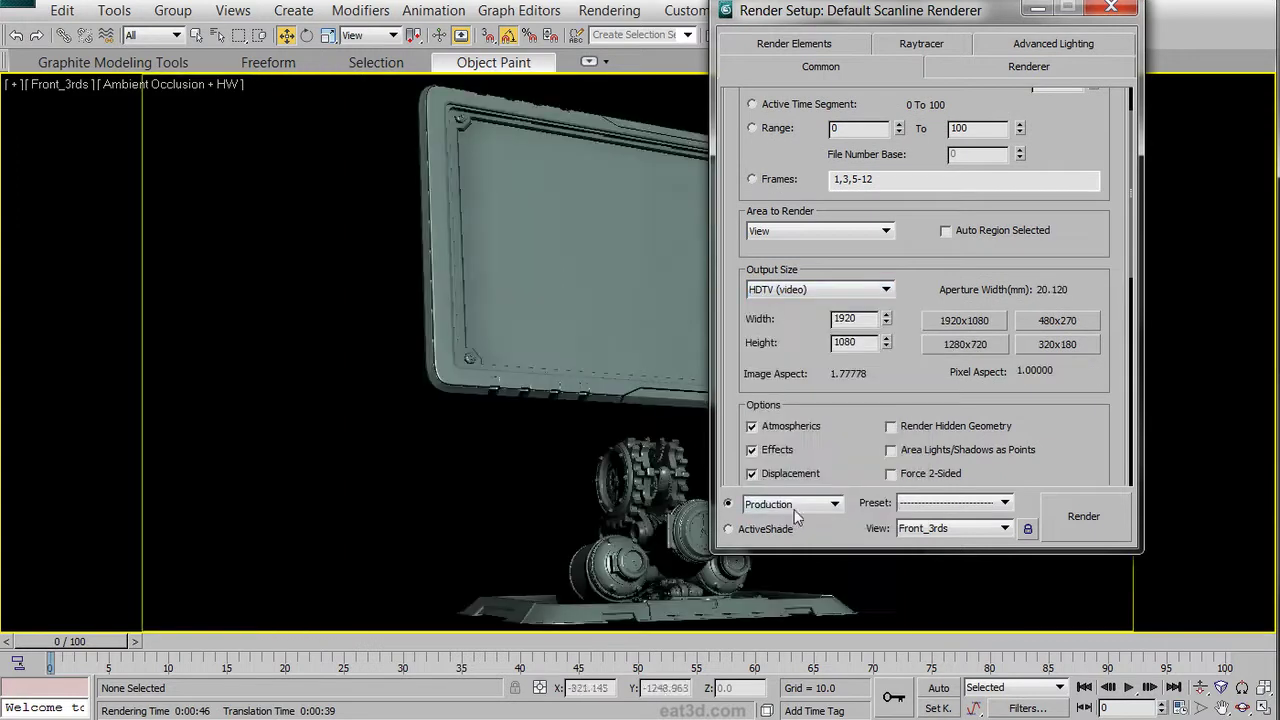
click(963, 345)
Step: Assign mental ray Renderer as the production renderer and close Render Setup
scroll(898, 288, down, 4)
scroll(898, 288, down, 8)
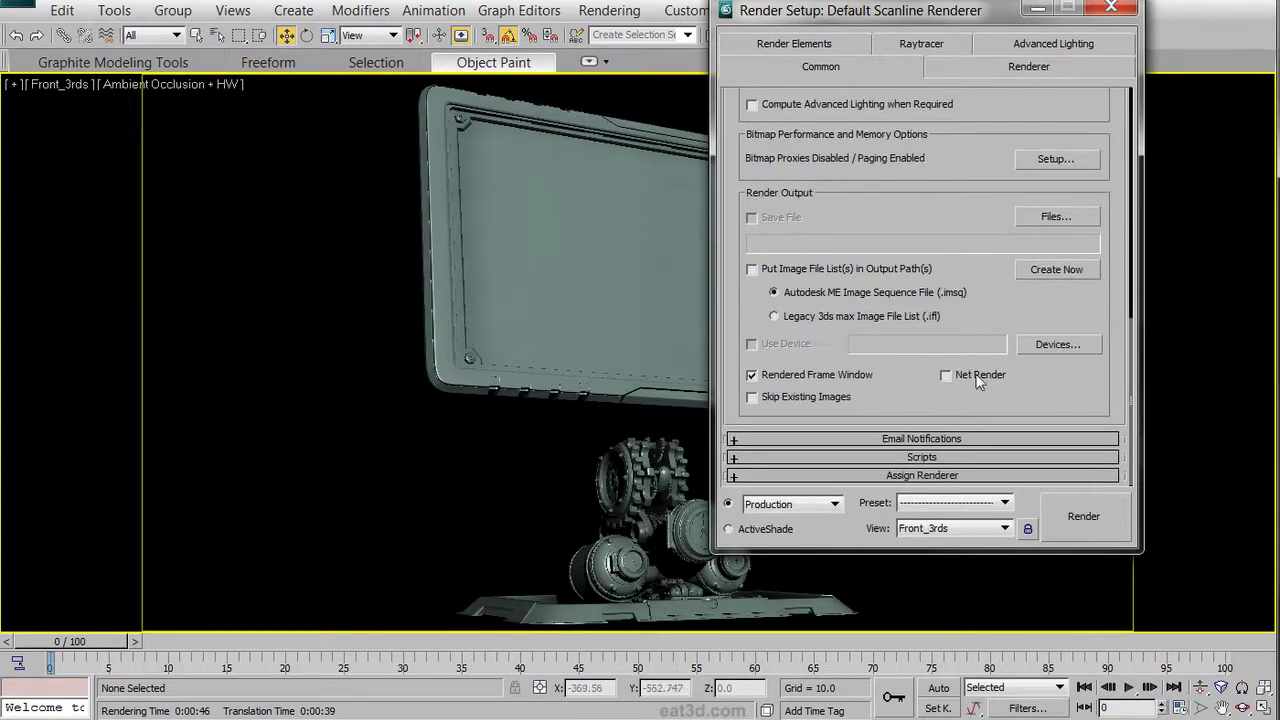
click(971, 477)
click(1061, 376)
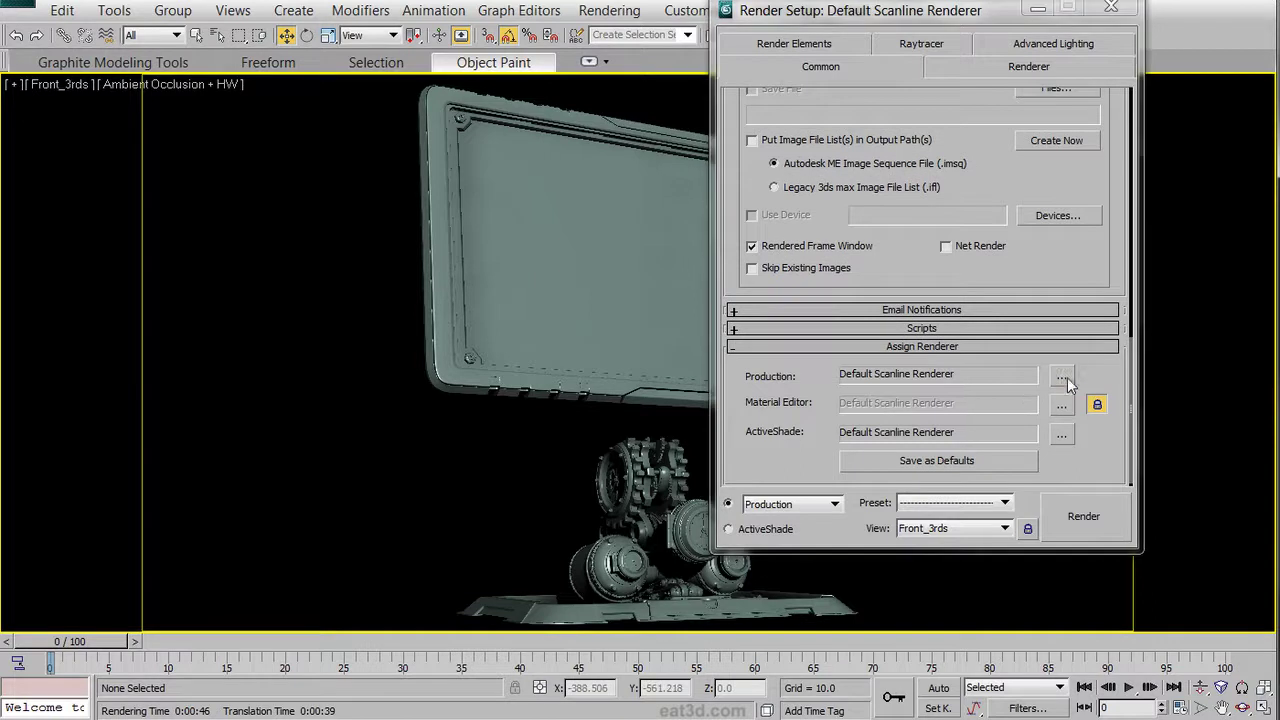
double_click(800, 135)
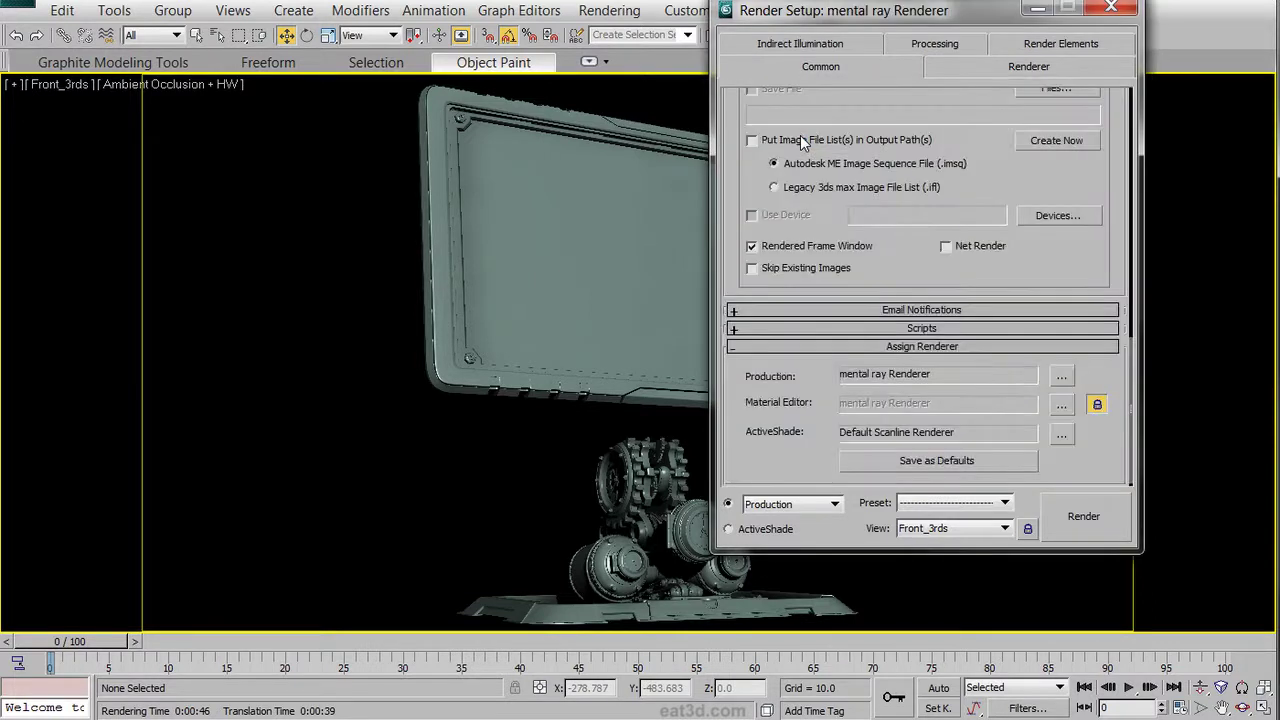
click(1120, 9)
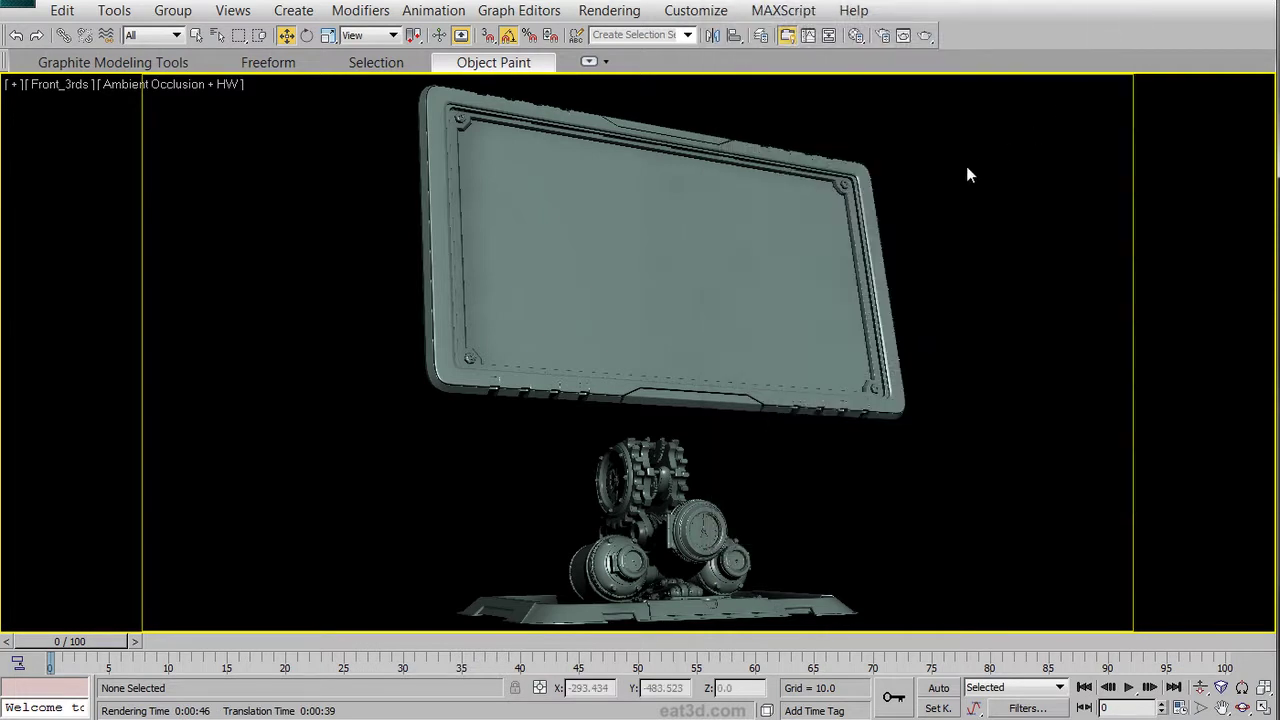
Step: Choose the mr Area Omni light from the Standard light types
key(ctrl+x)
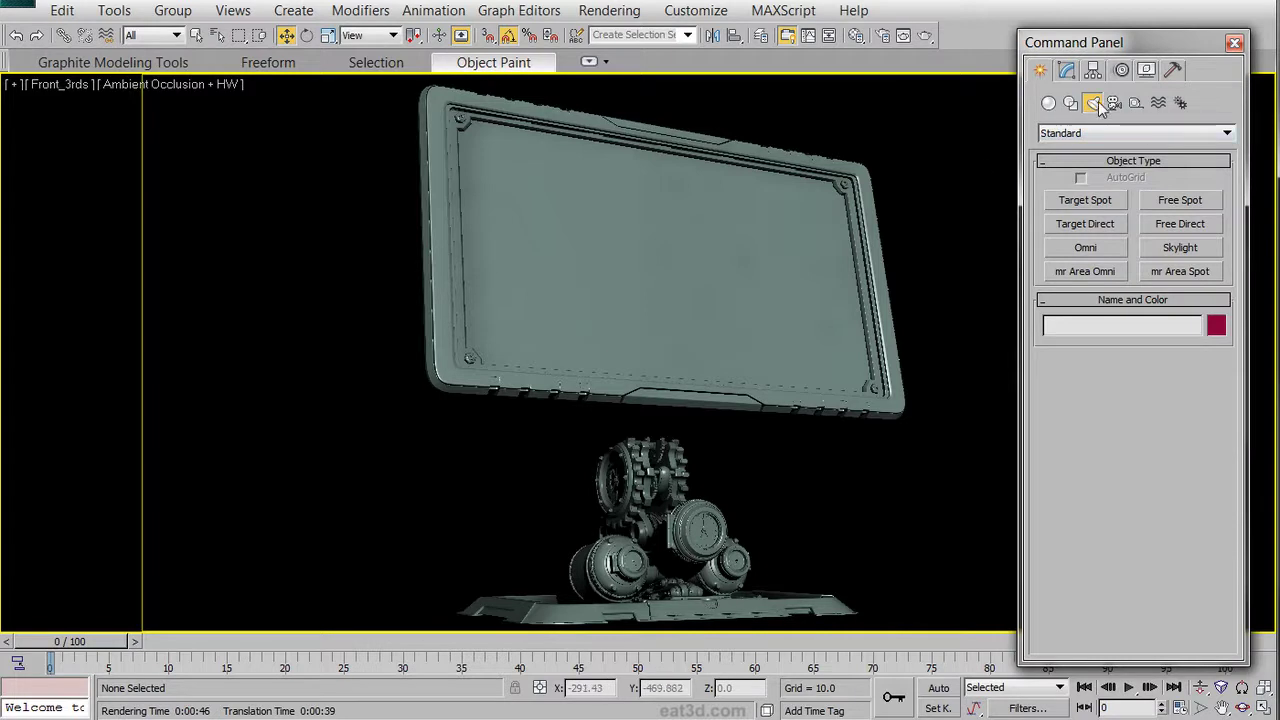
click(1080, 133)
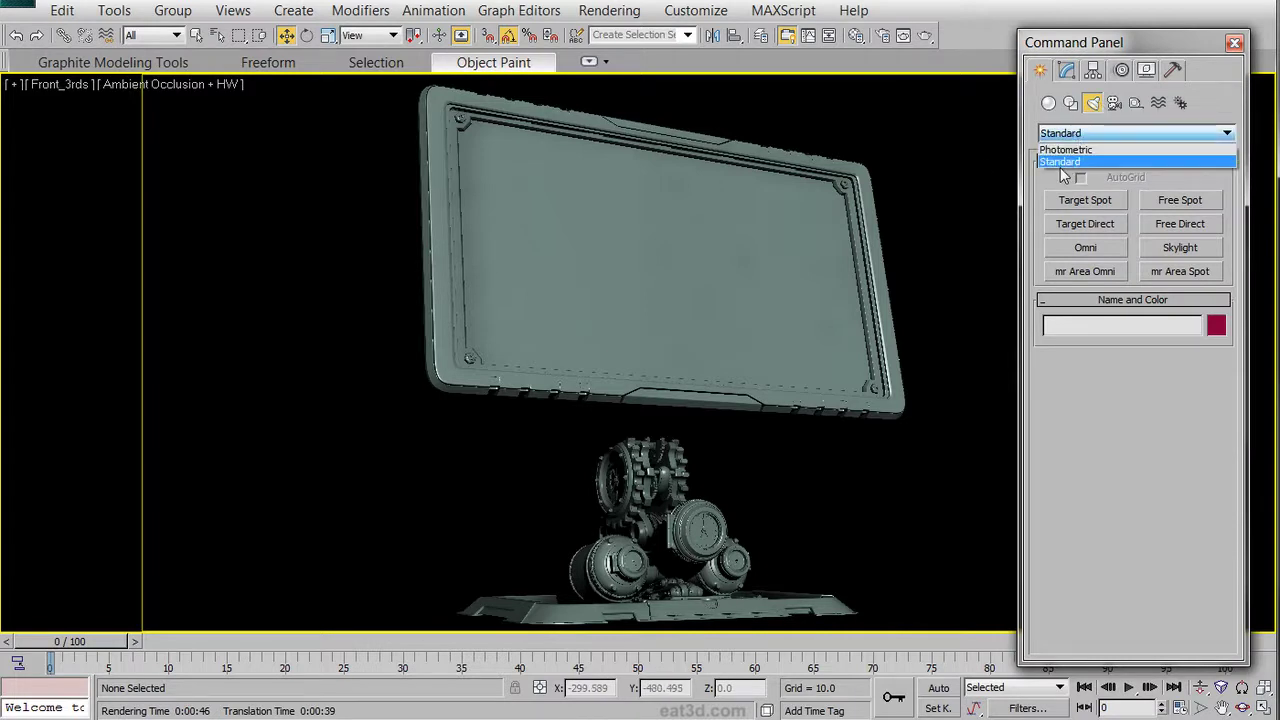
click(1057, 163)
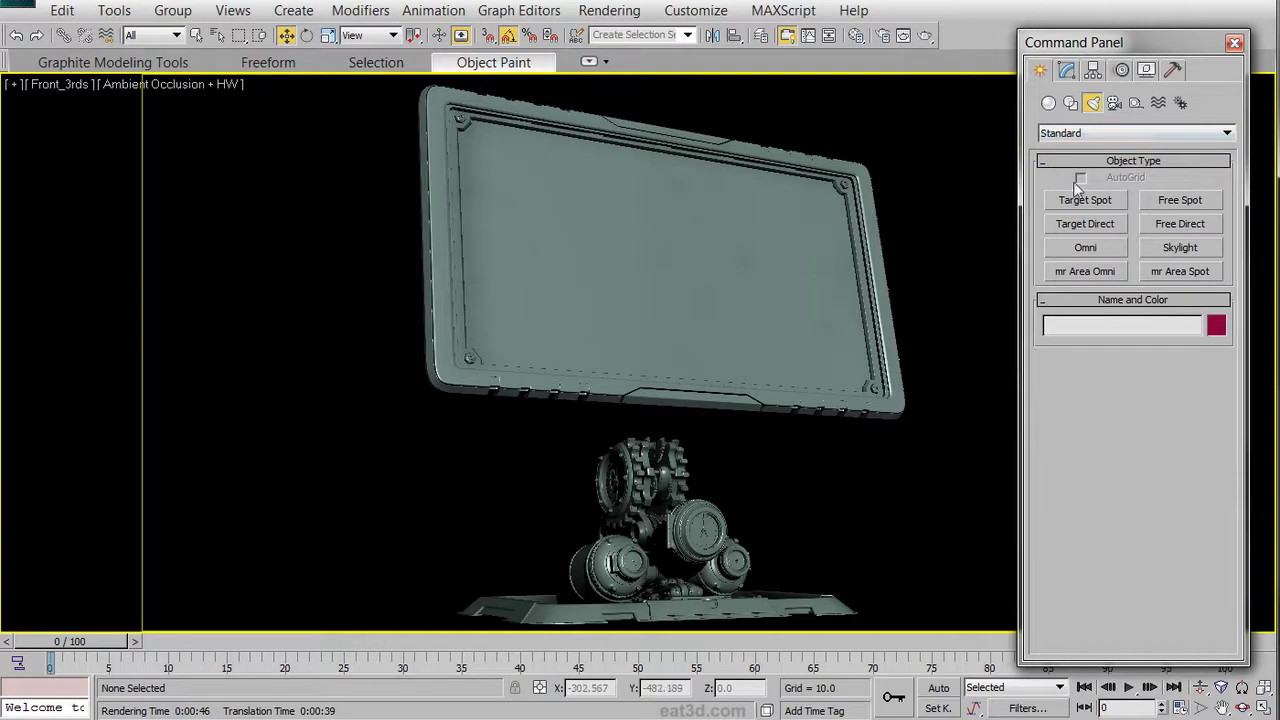
click(1088, 248)
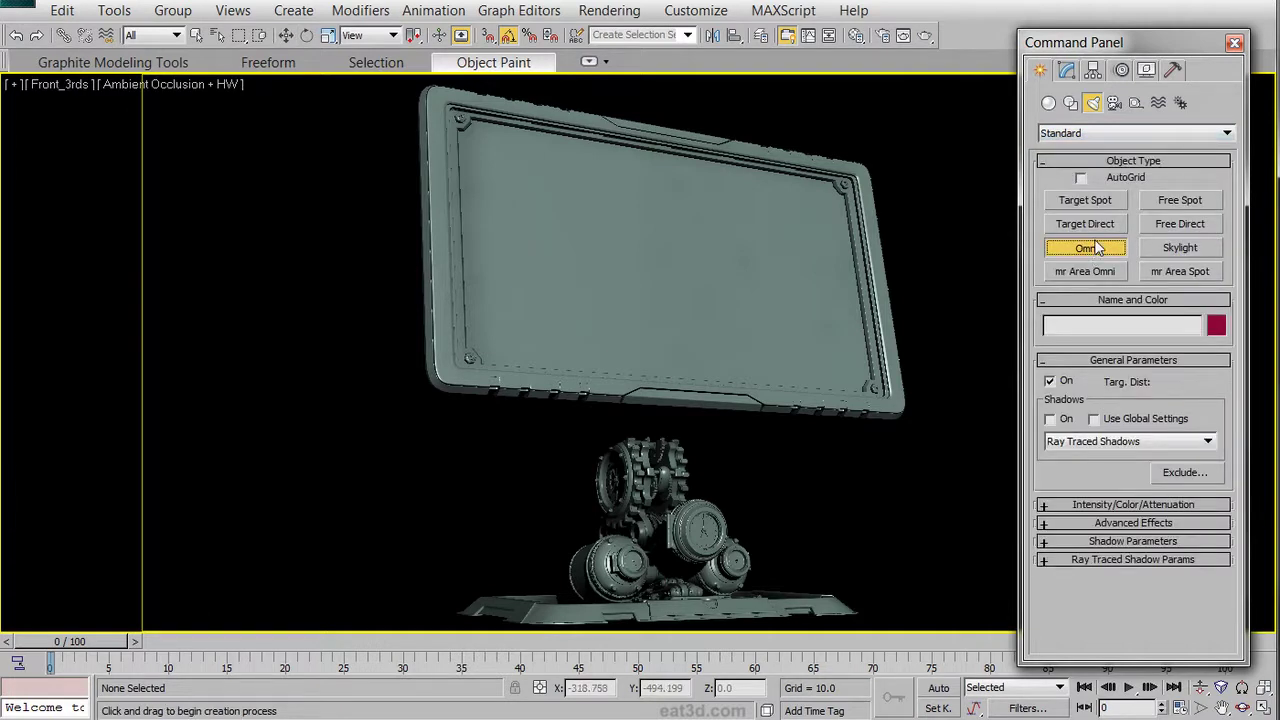
click(1053, 277)
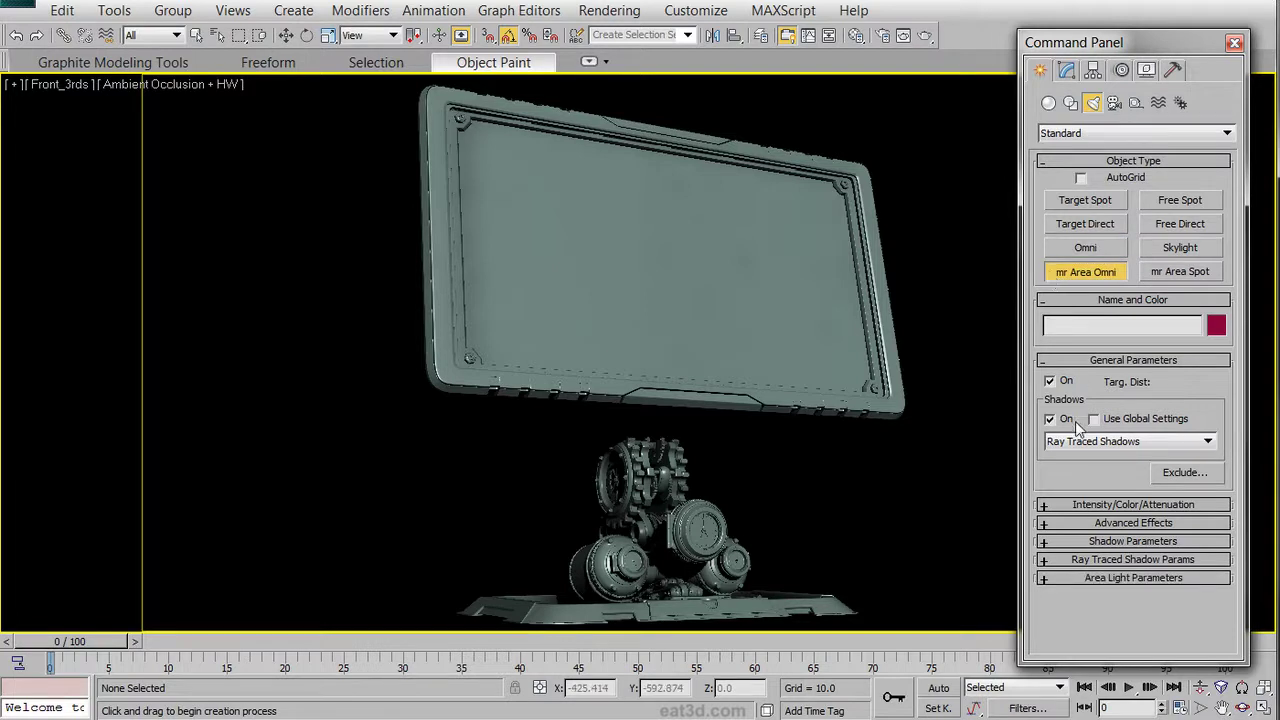
Step: Set the area light's sphere radius to 8
click(1061, 578)
drag(1061, 578, 1061, 573)
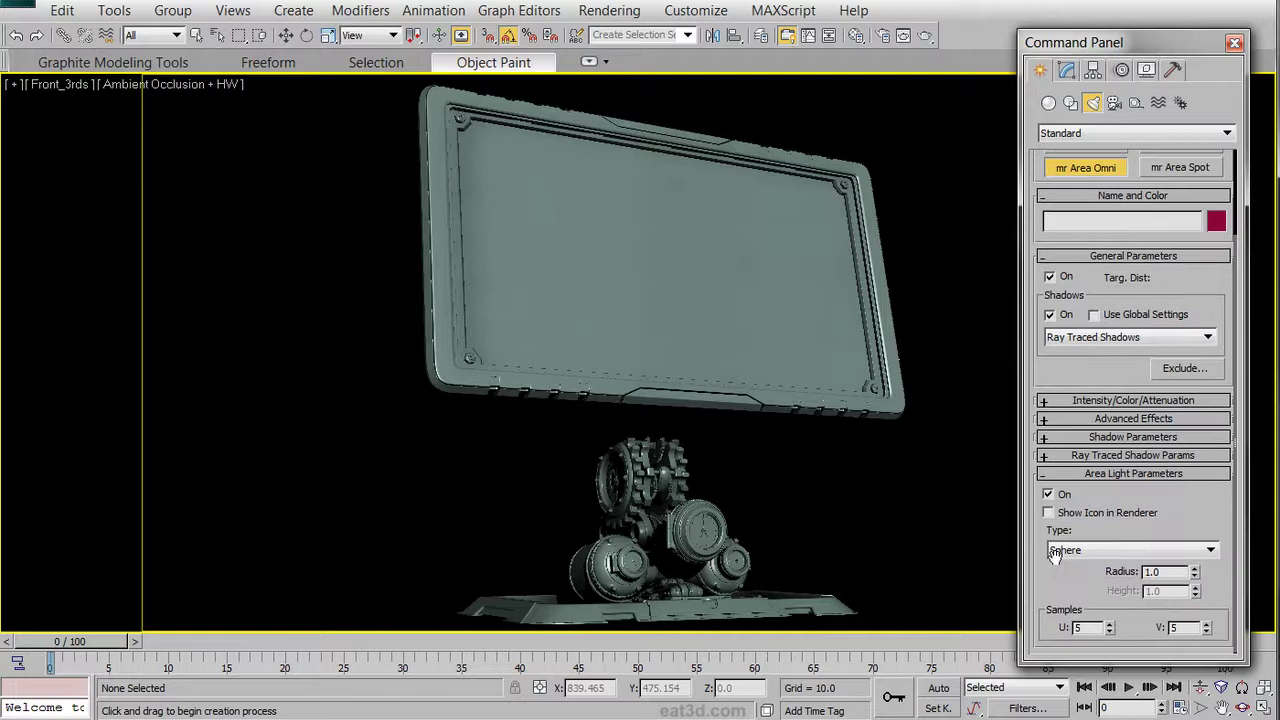
drag(1182, 571, 1105, 565)
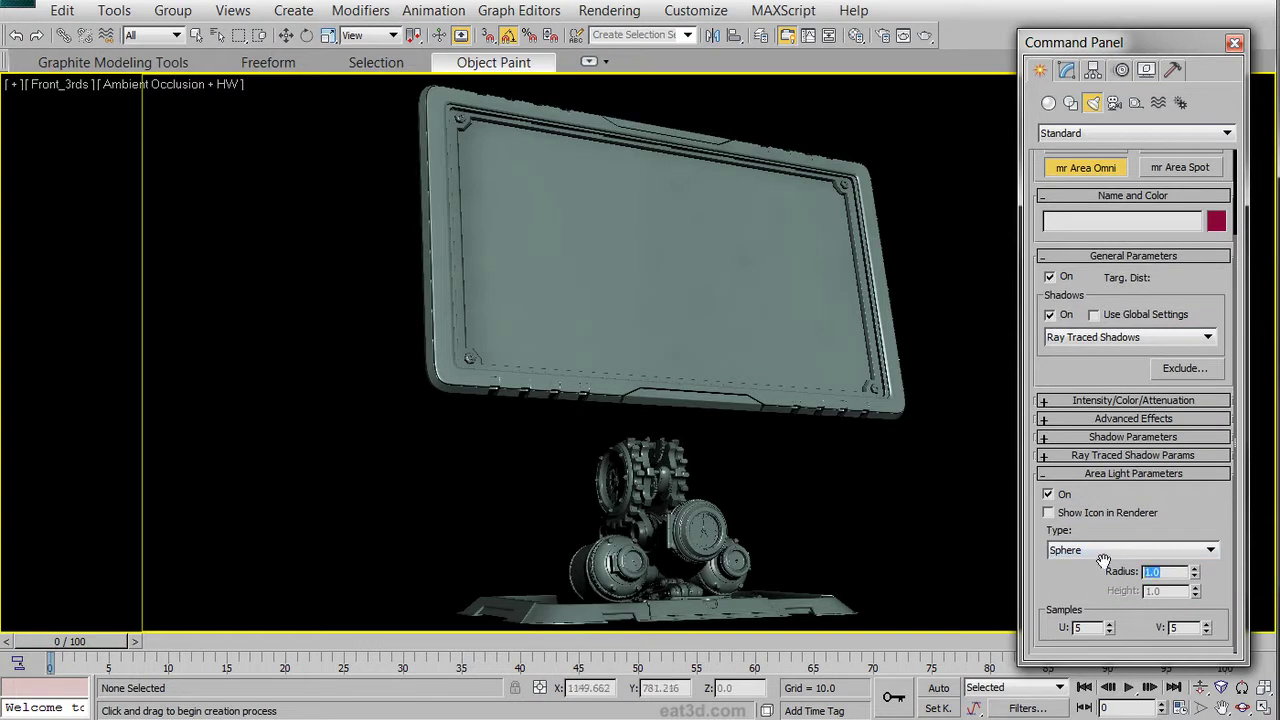
text(8)
key(Return)
Step: Place the area omni light and position it at X -192, Y -318, Z 58
click(920, 609)
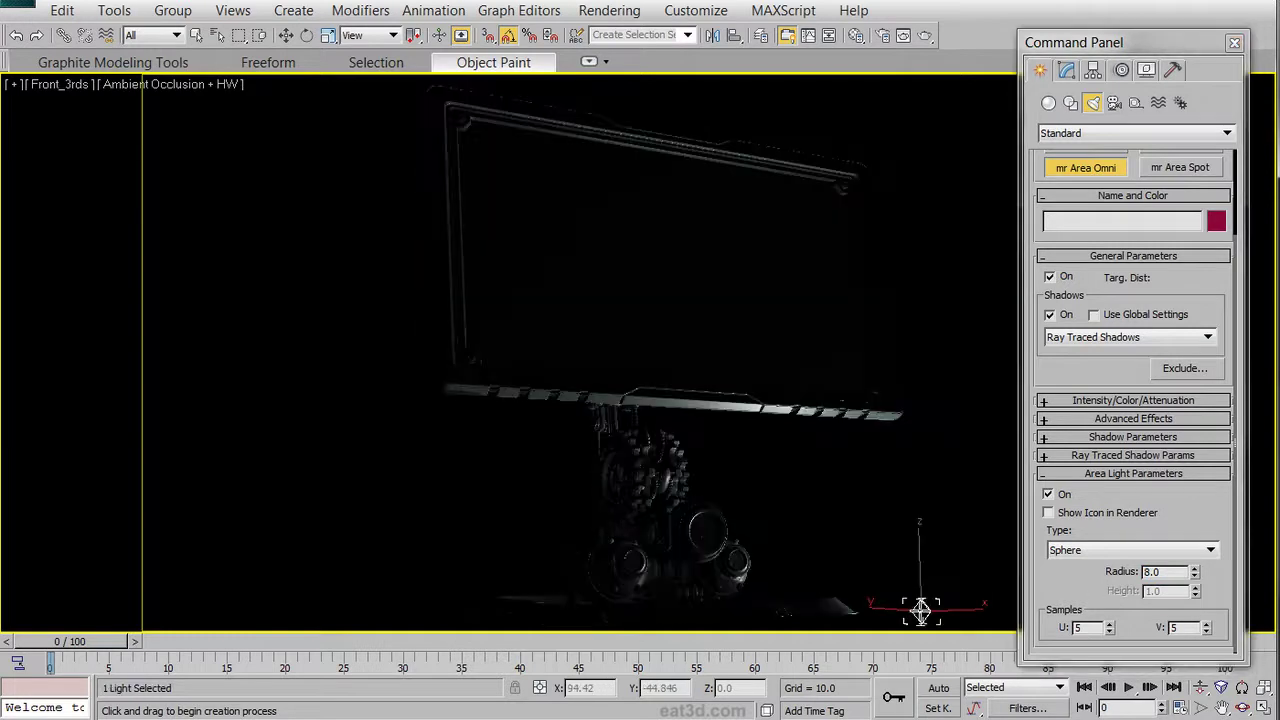
right_click(920, 609)
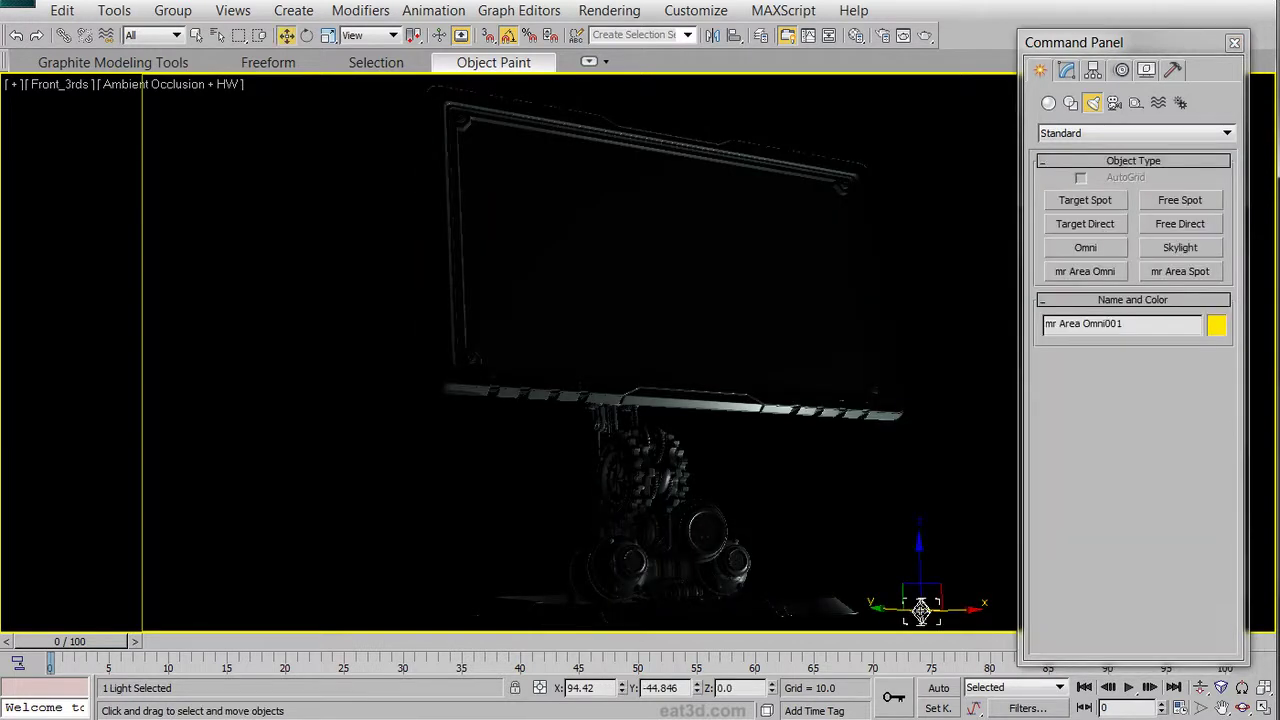
double_click(585, 688)
text(-192)
key(Tab)
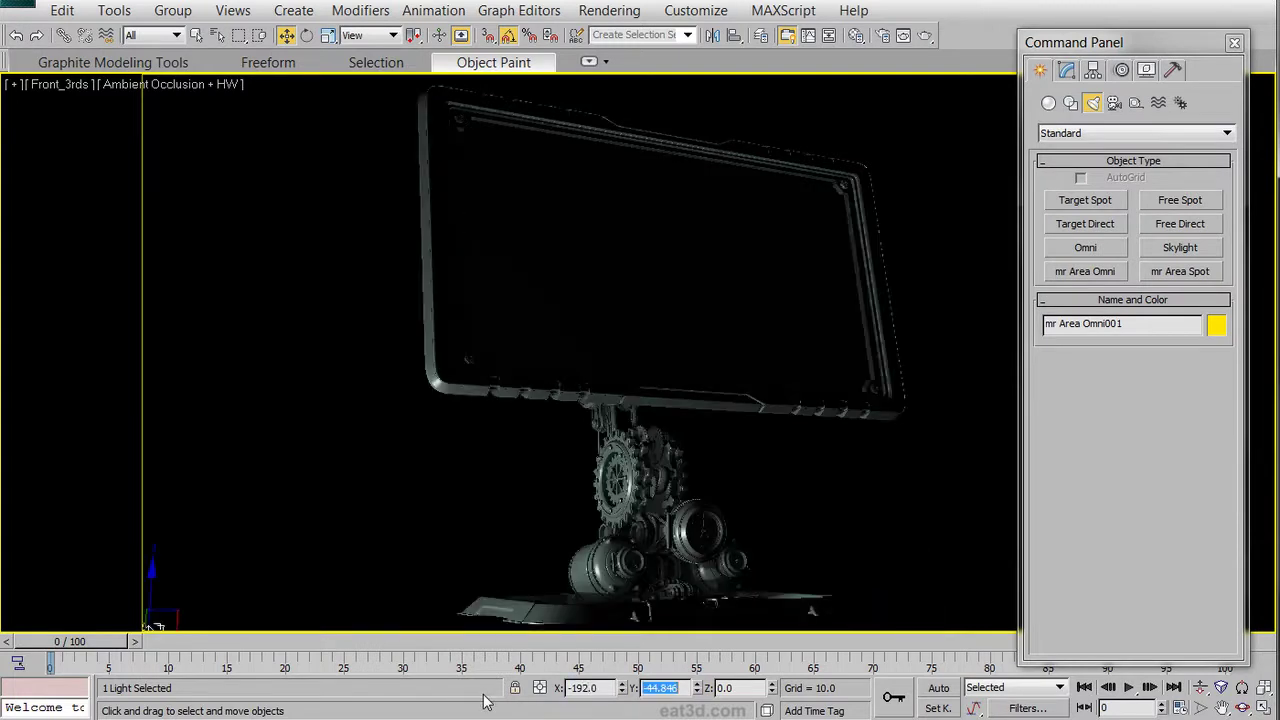
text(-318)
key(Tab)
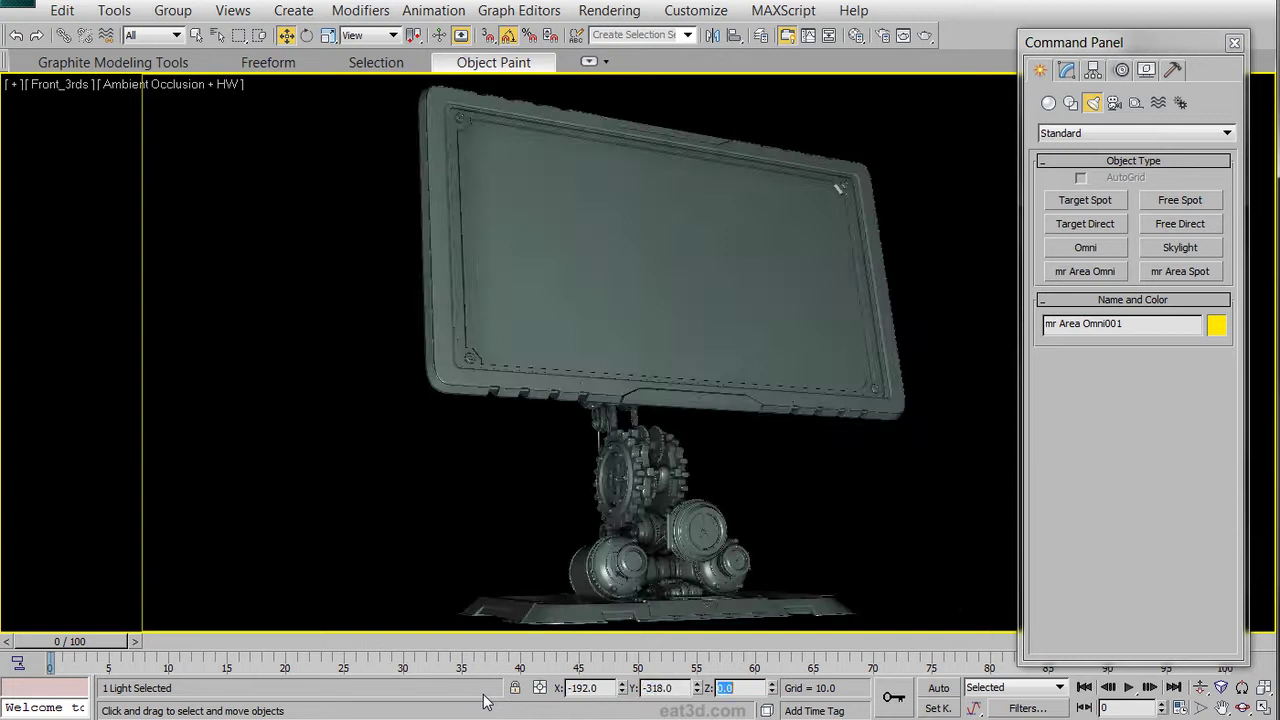
text(58)
key(Return)
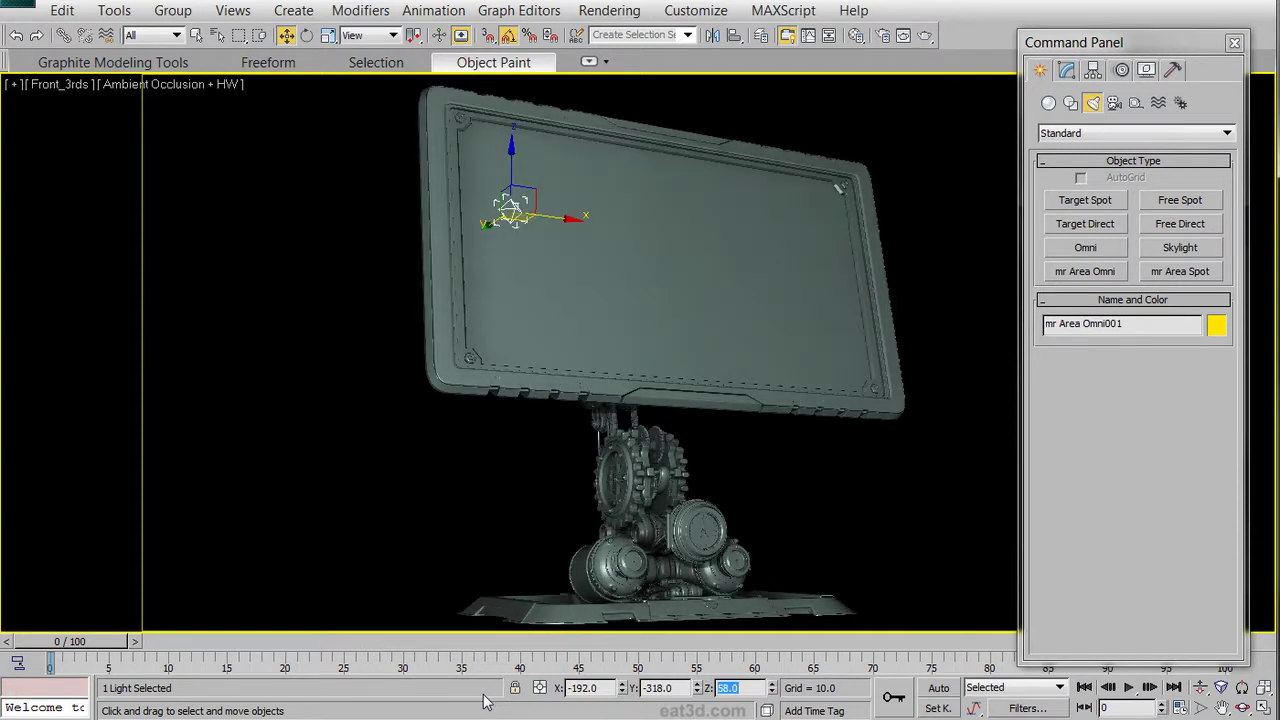
Step: Add a Skylight to the scene and open the Material Editor with M
click(1180, 247)
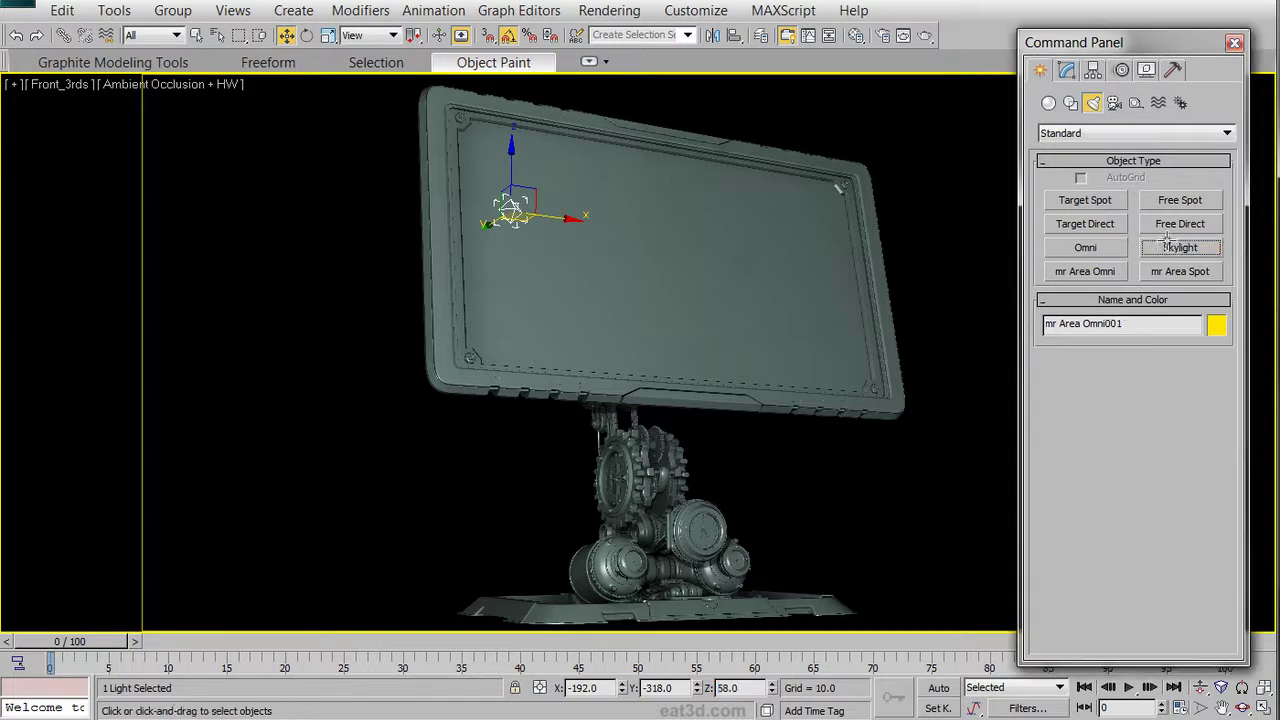
double_click(1183, 382)
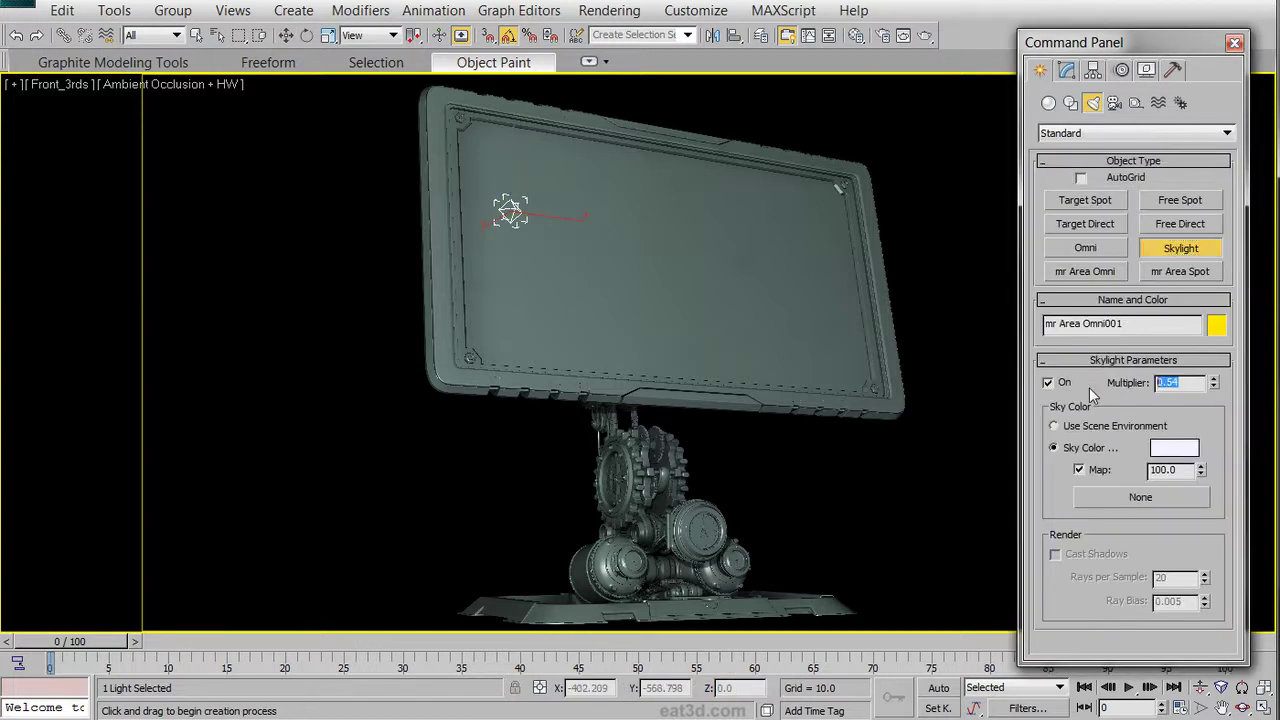
click(894, 609)
right_click(894, 609)
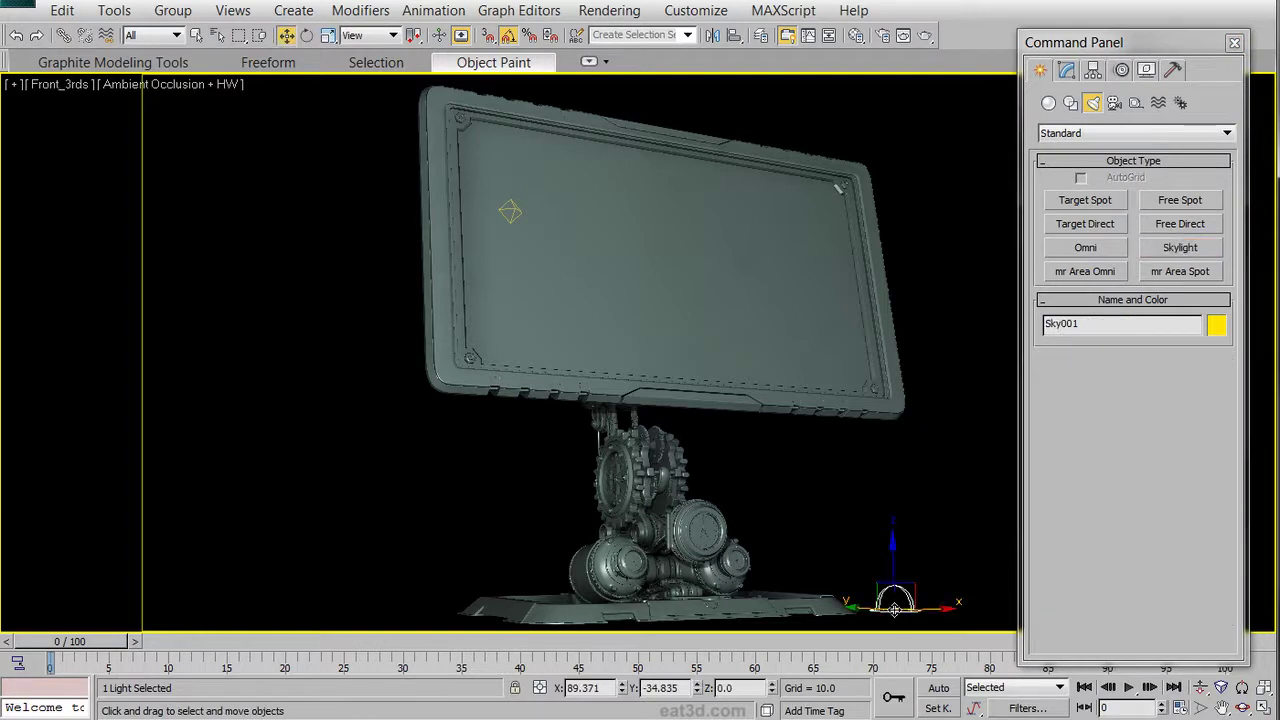
key(m)
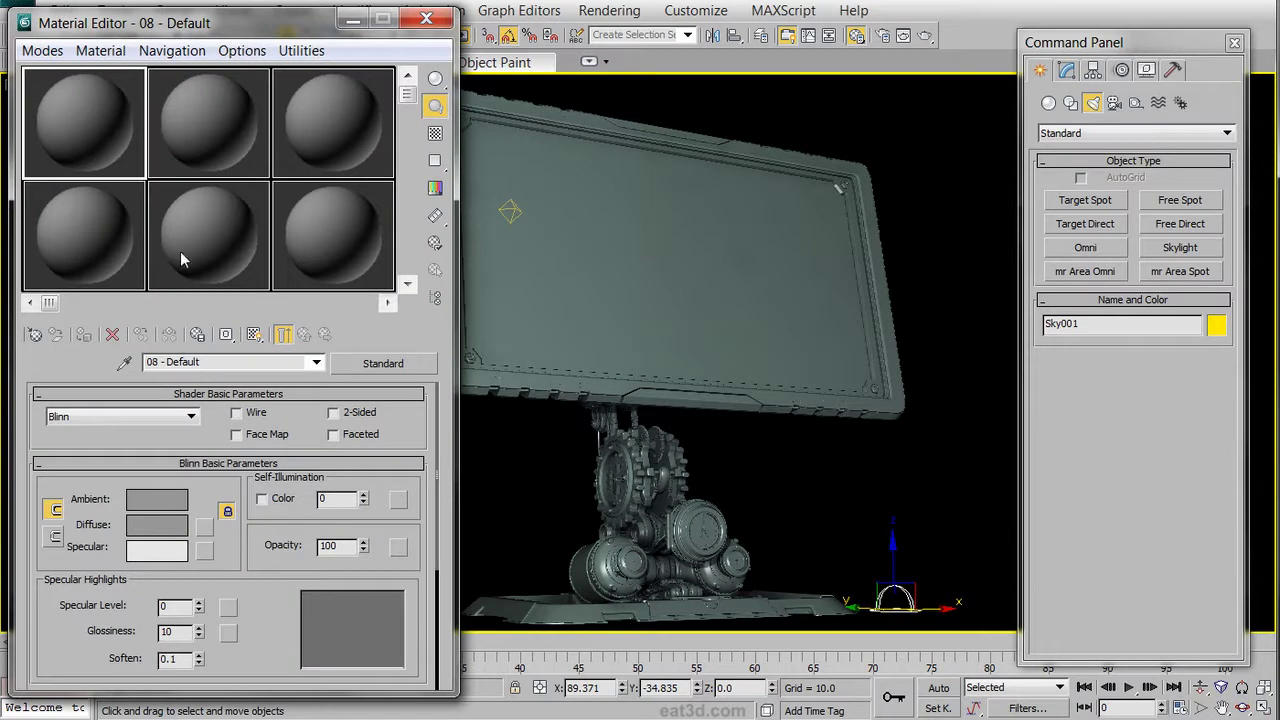
Step: Name the first material Default with Specular Level 56 and Glossiness 46
drag(243, 362, 100, 355)
text(Default)
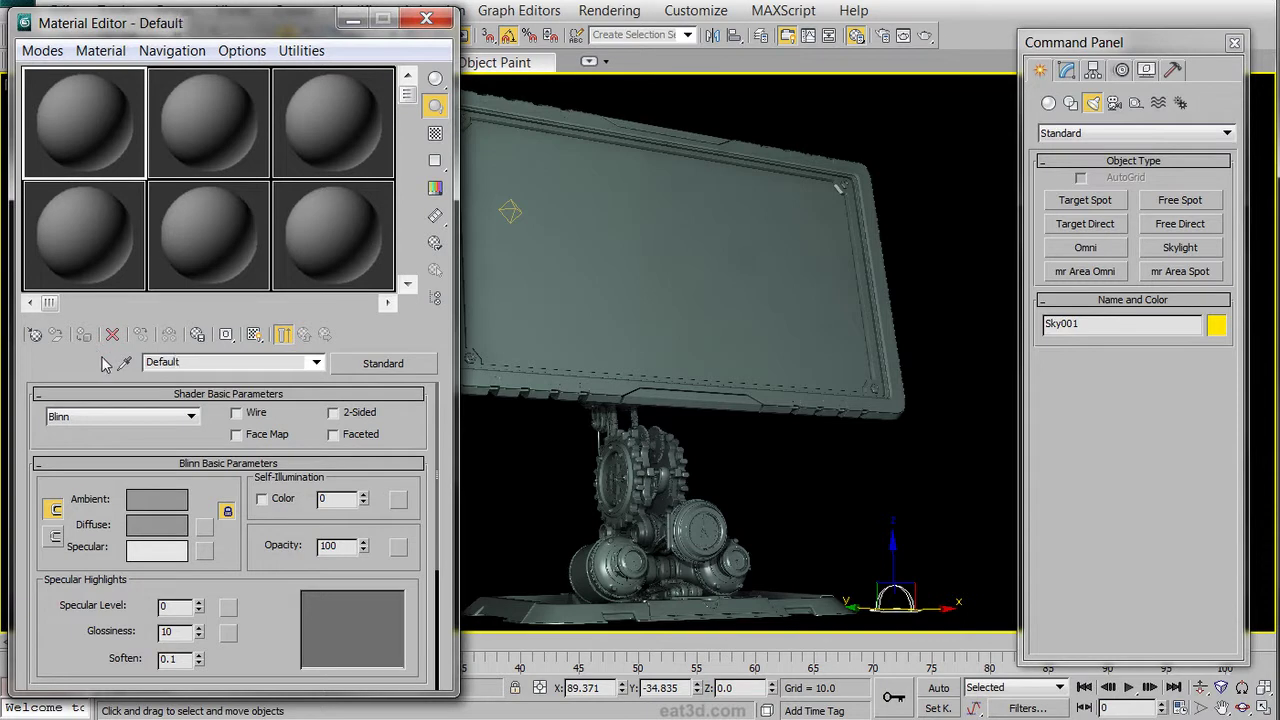
scroll(200, 555, down, 2)
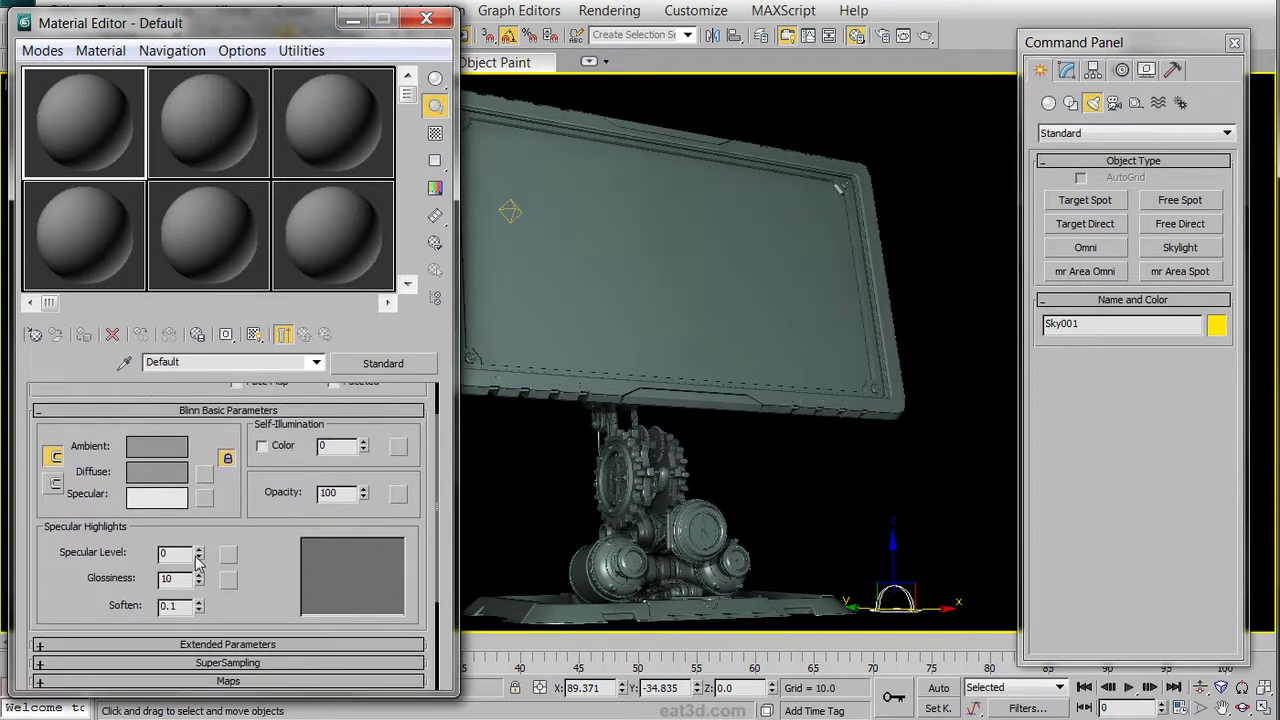
mouse_move(198, 556)
mouse_down()
mouse_move(198, 540)
mouse_move(199, 572)
mouse_move(200, 538)
mouse_up()
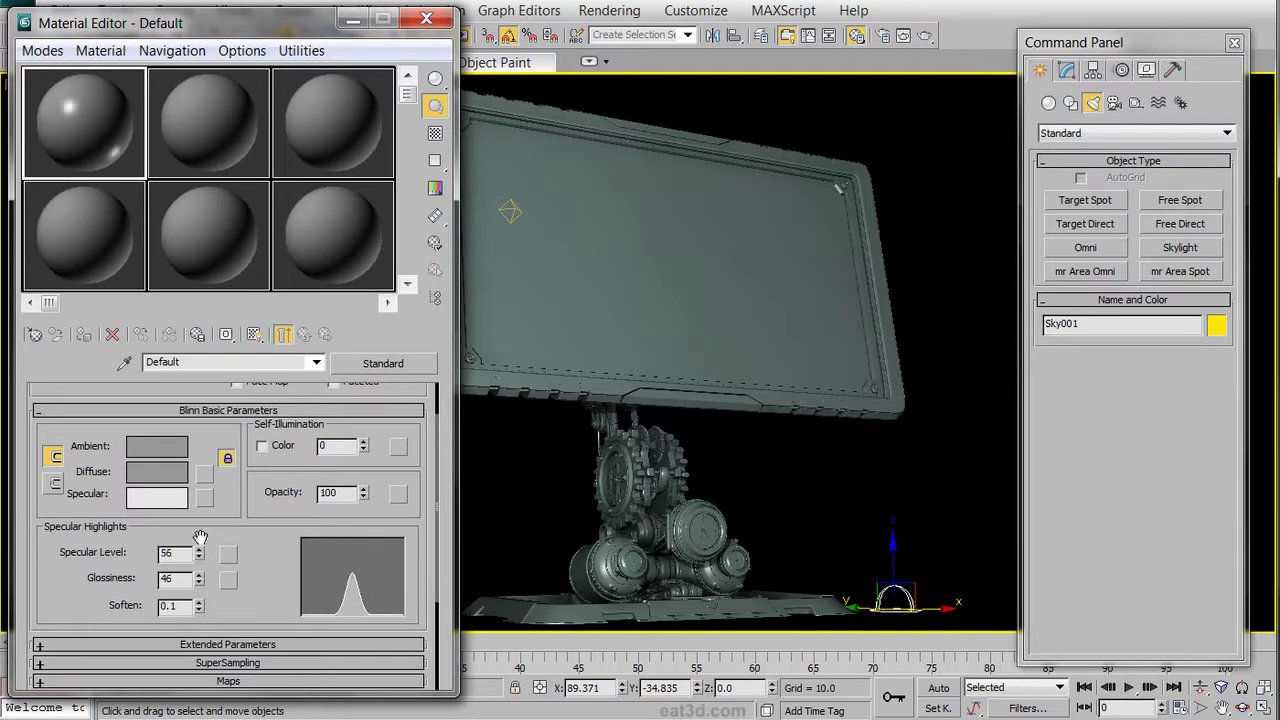
click(213, 145)
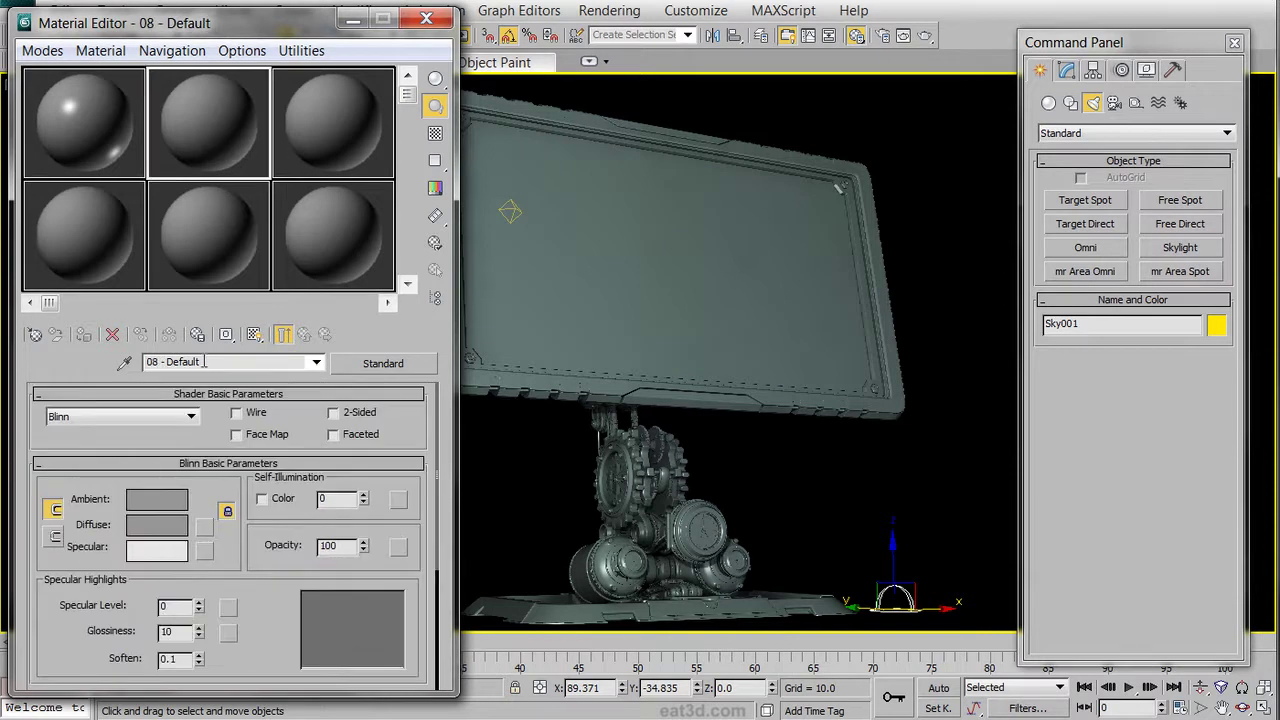
Step: Rename the second material to AO and convert it to a mental ray material
drag(204, 361, 76, 352)
text(AO)
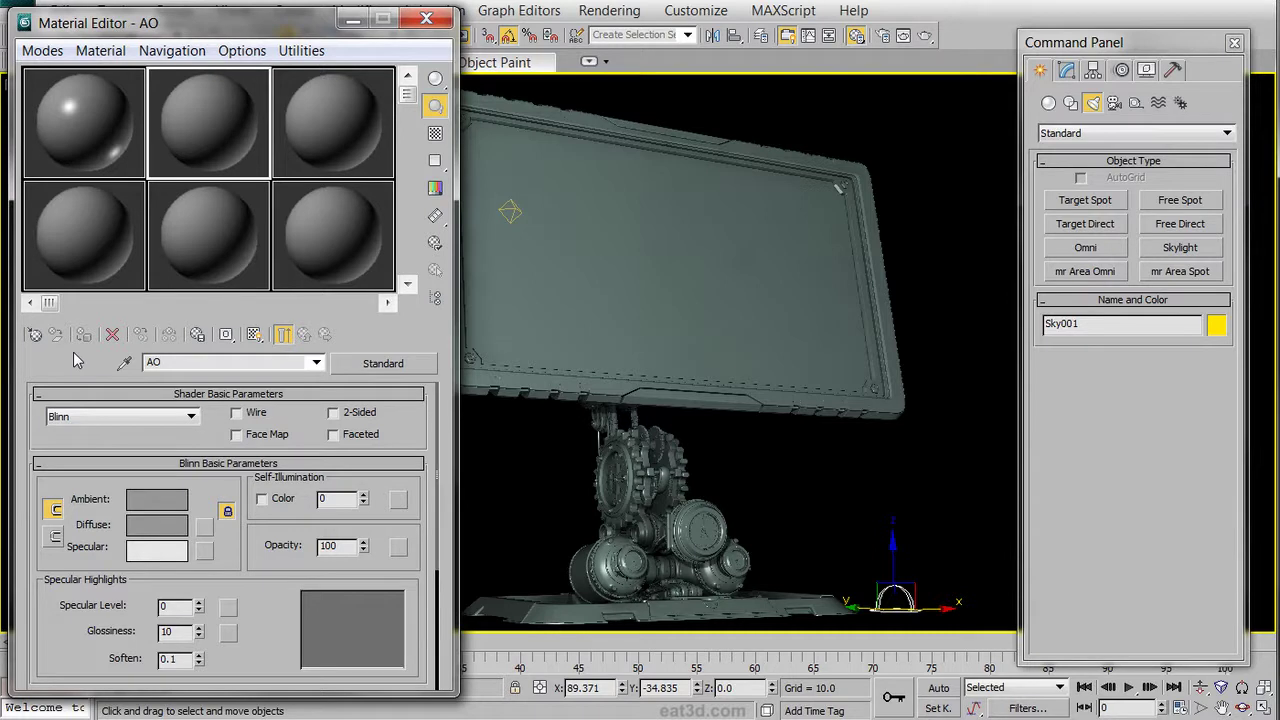
click(381, 366)
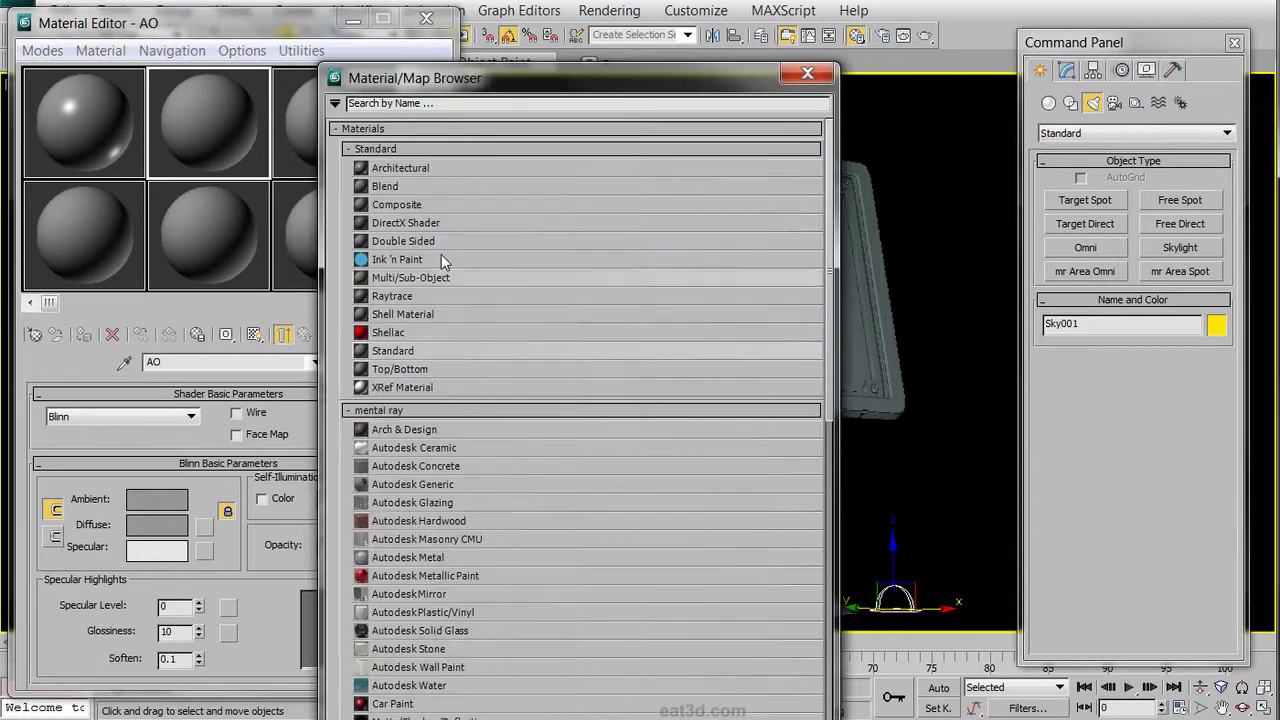
drag(497, 88, 497, 12)
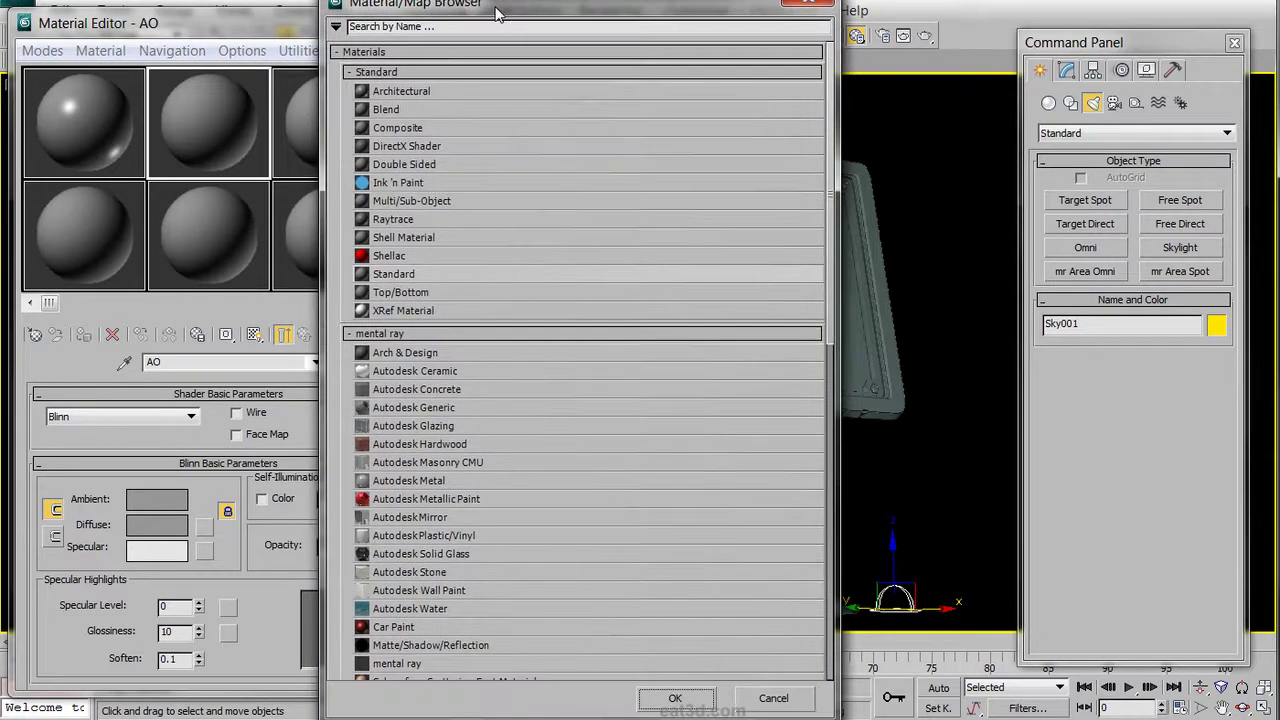
click(387, 665)
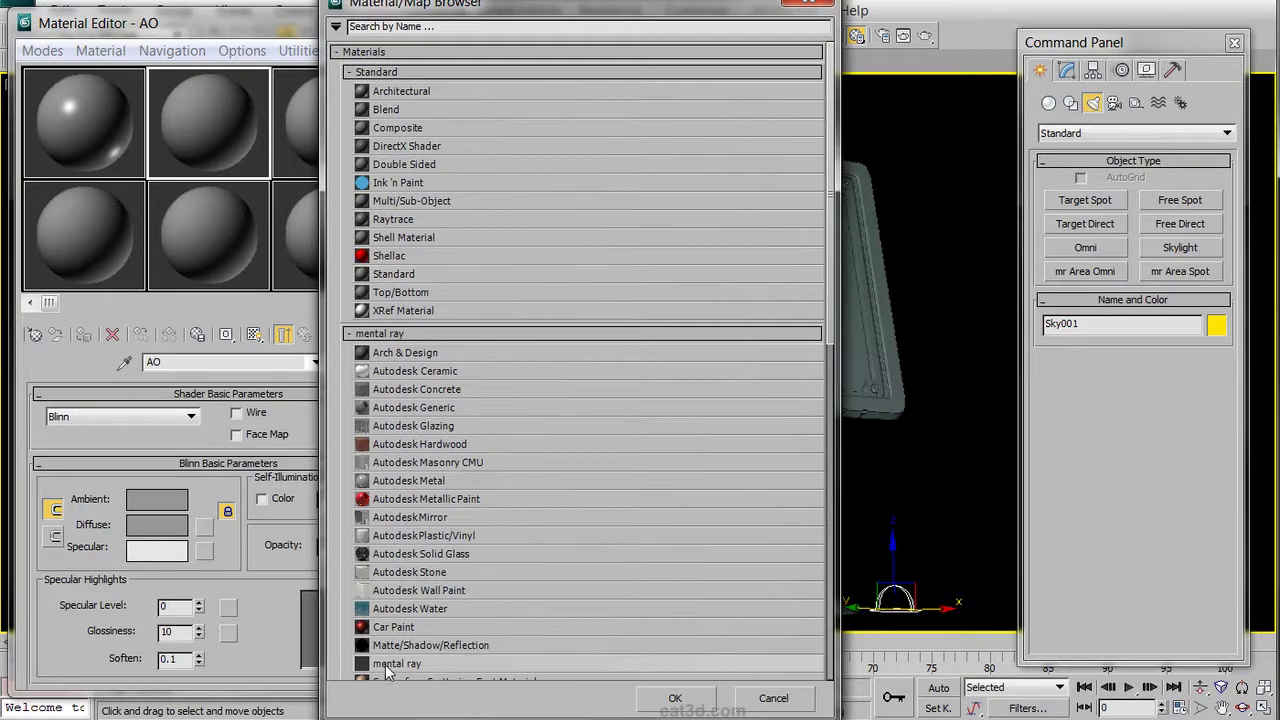
double_click(387, 665)
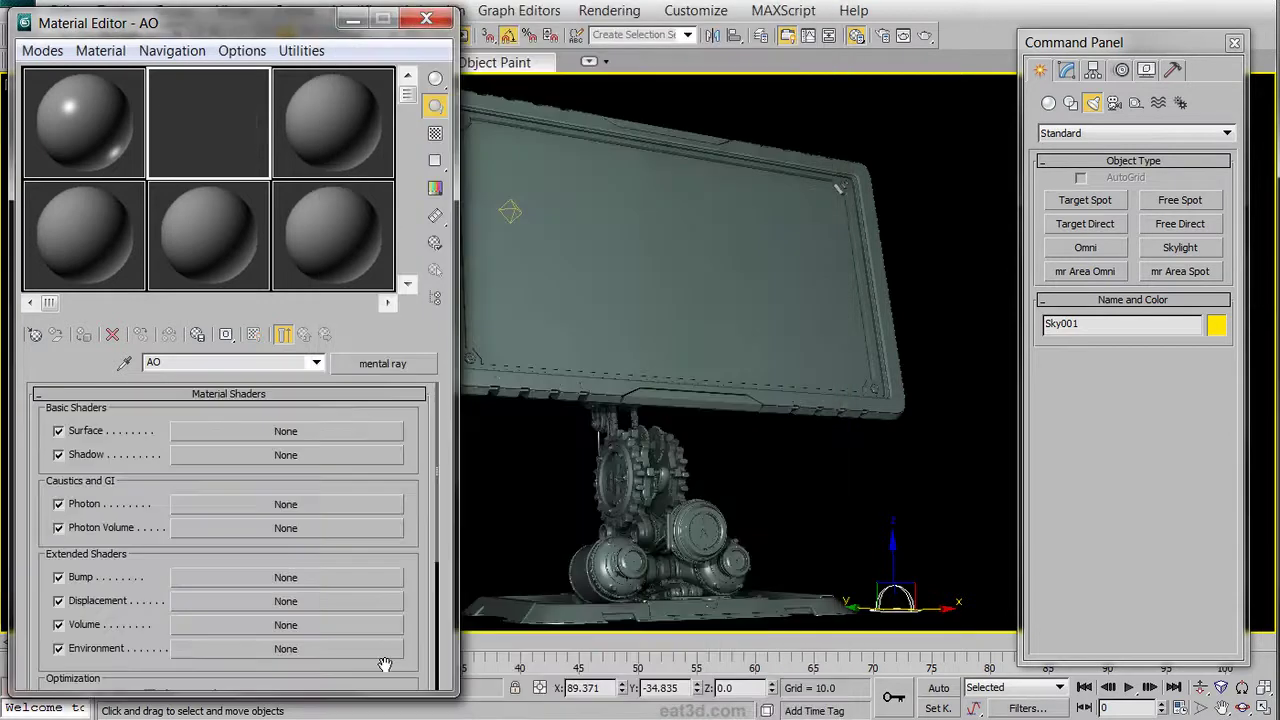
Step: Use Ambient/Reflective Occlusion as the surface shader: 64 samples, spread 1.1, max distance 20
click(340, 431)
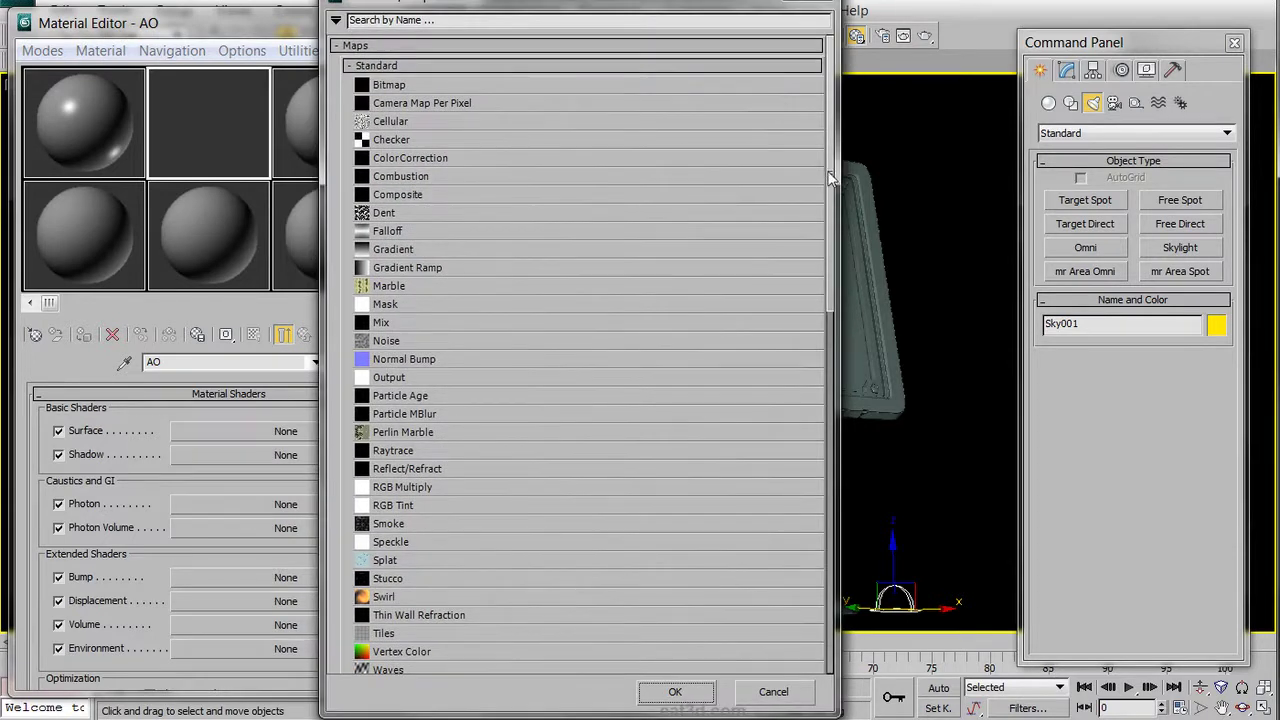
drag(830, 178, 781, 308)
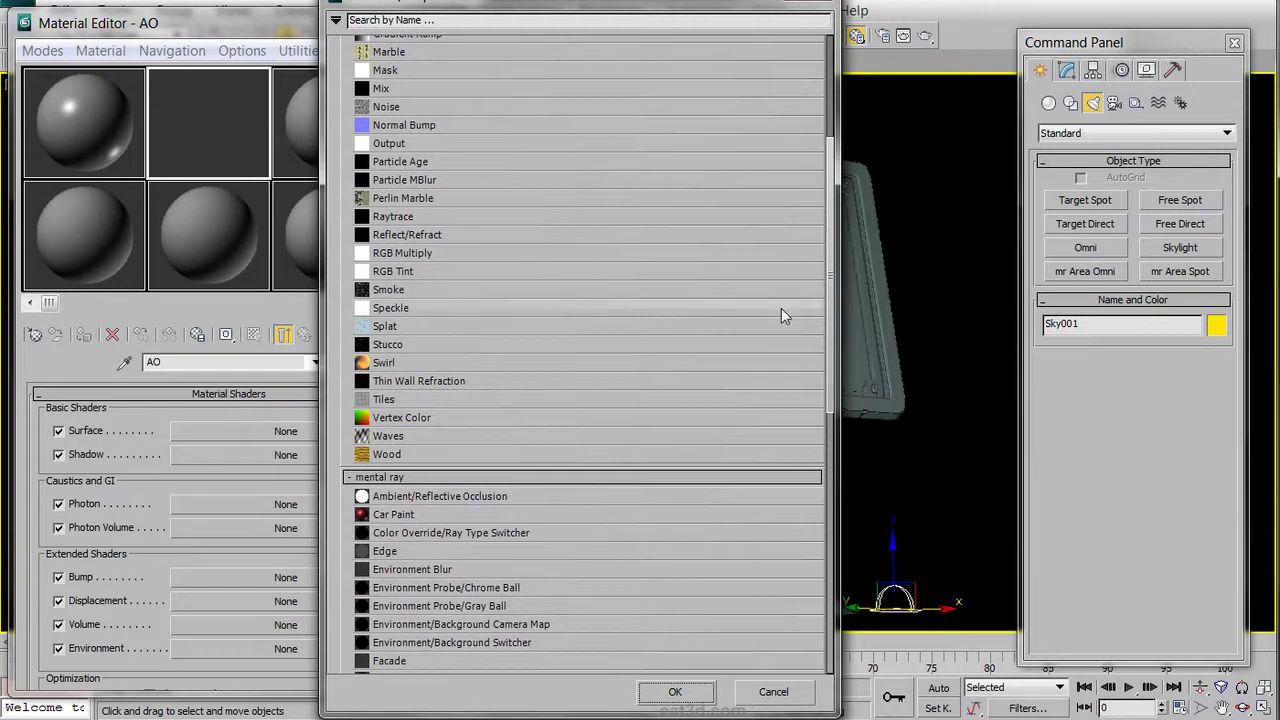
double_click(556, 495)
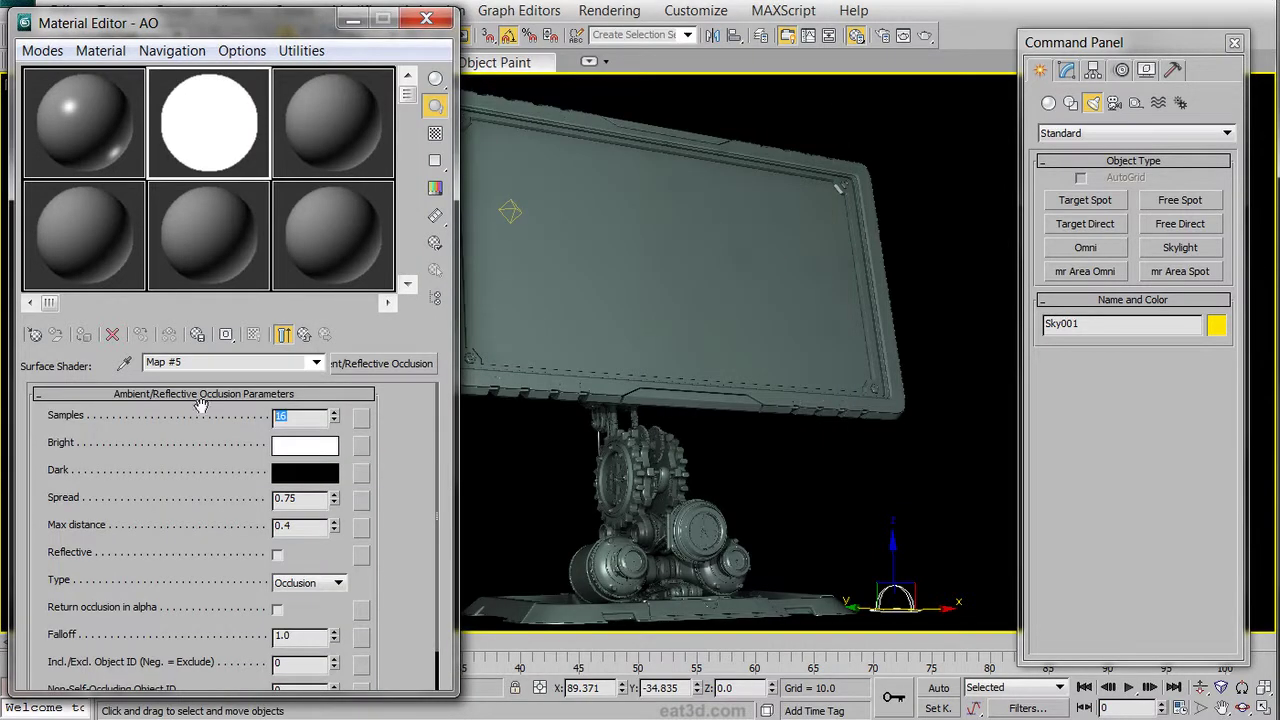
text(64)
key(Tab)
text(1.1)
key(Tab)
text(20)
Step: Convert AO to a Composite material, keeping the mental ray occlusion material as its base
click(306, 336)
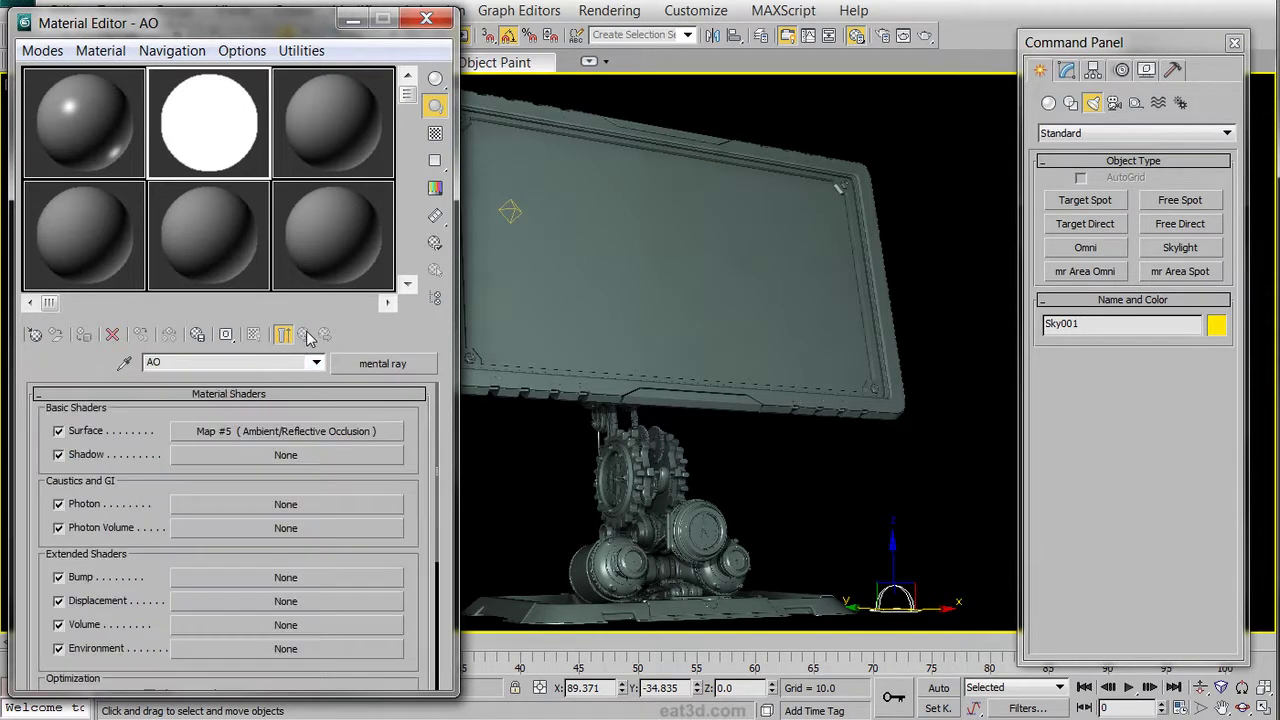
click(364, 364)
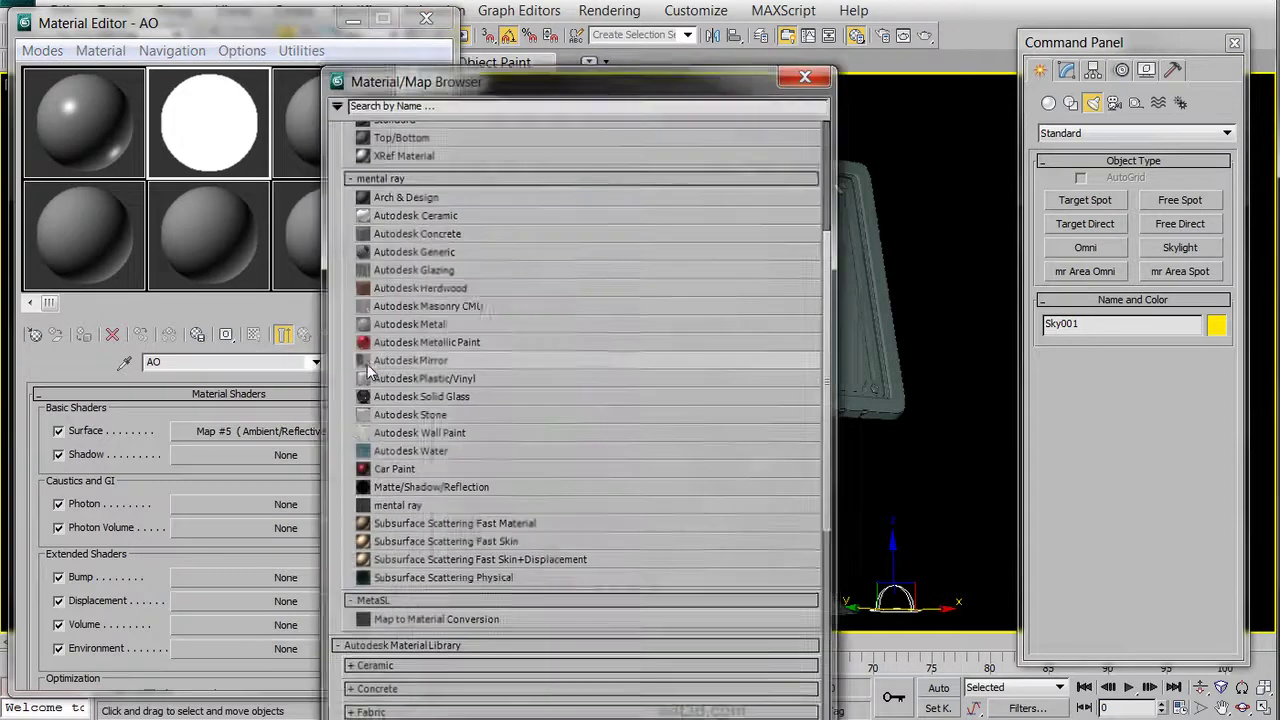
drag(441, 84, 452, 8)
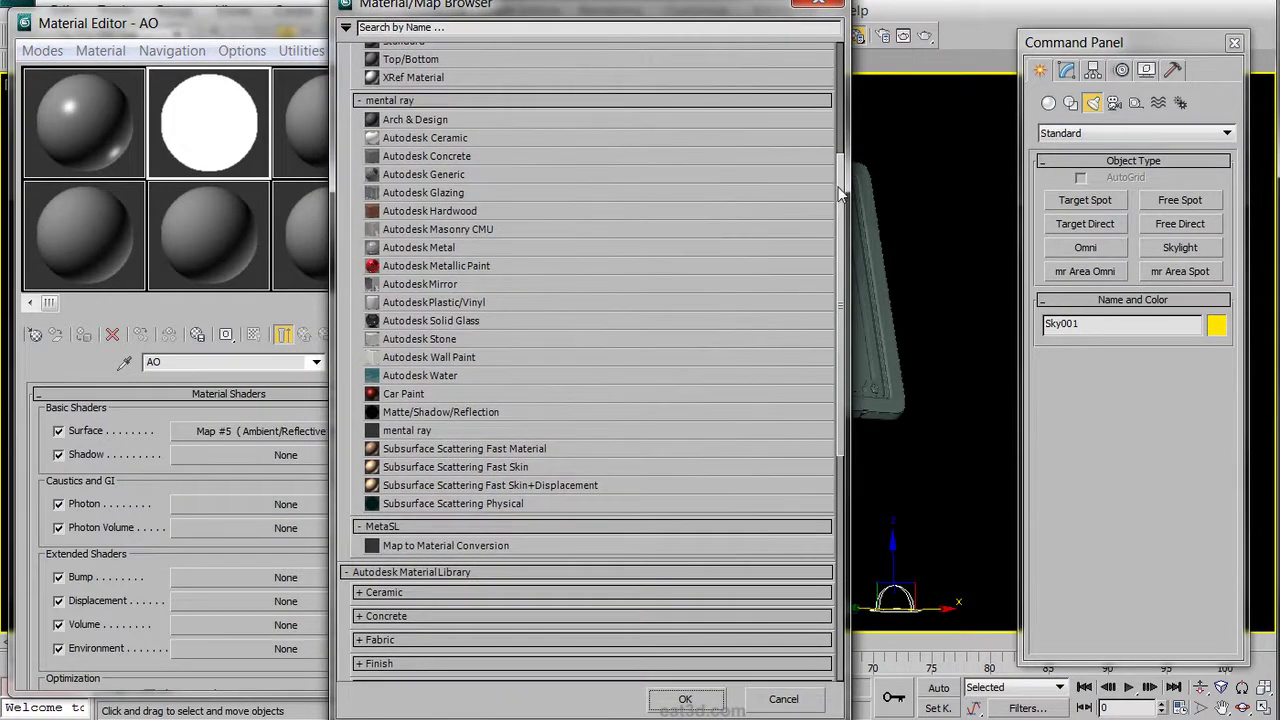
drag(840, 195, 840, 52)
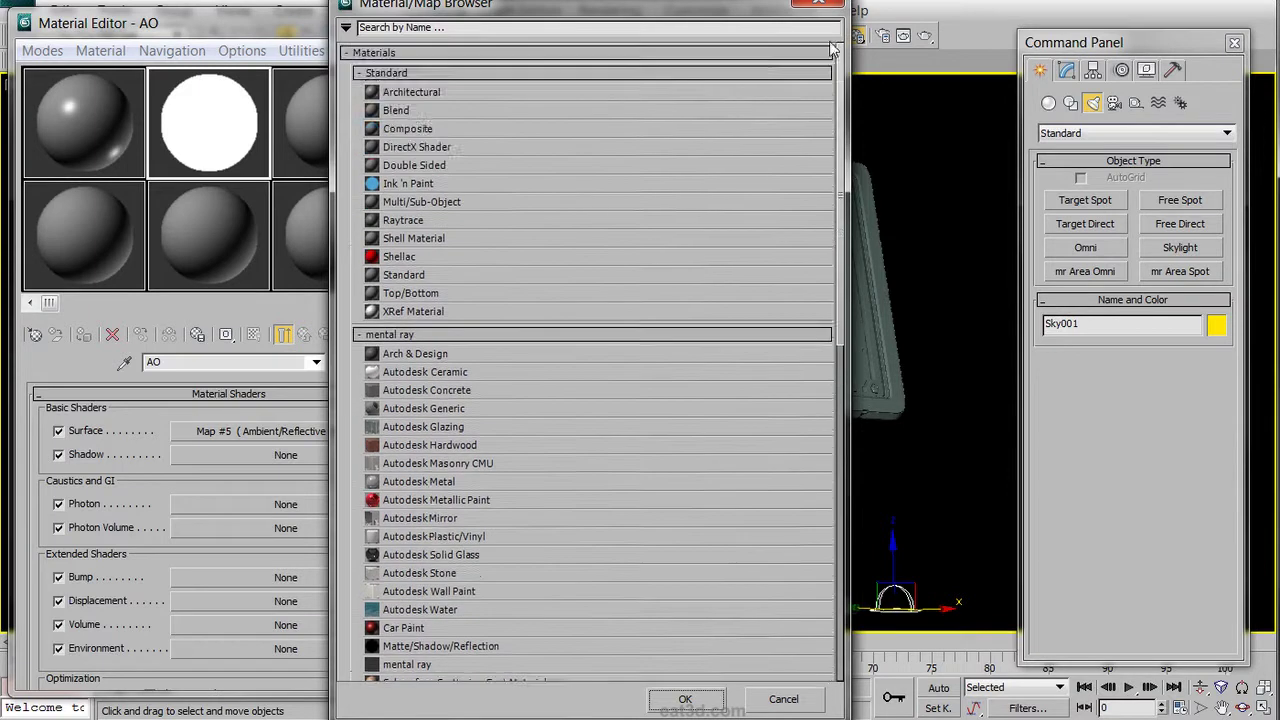
double_click(393, 133)
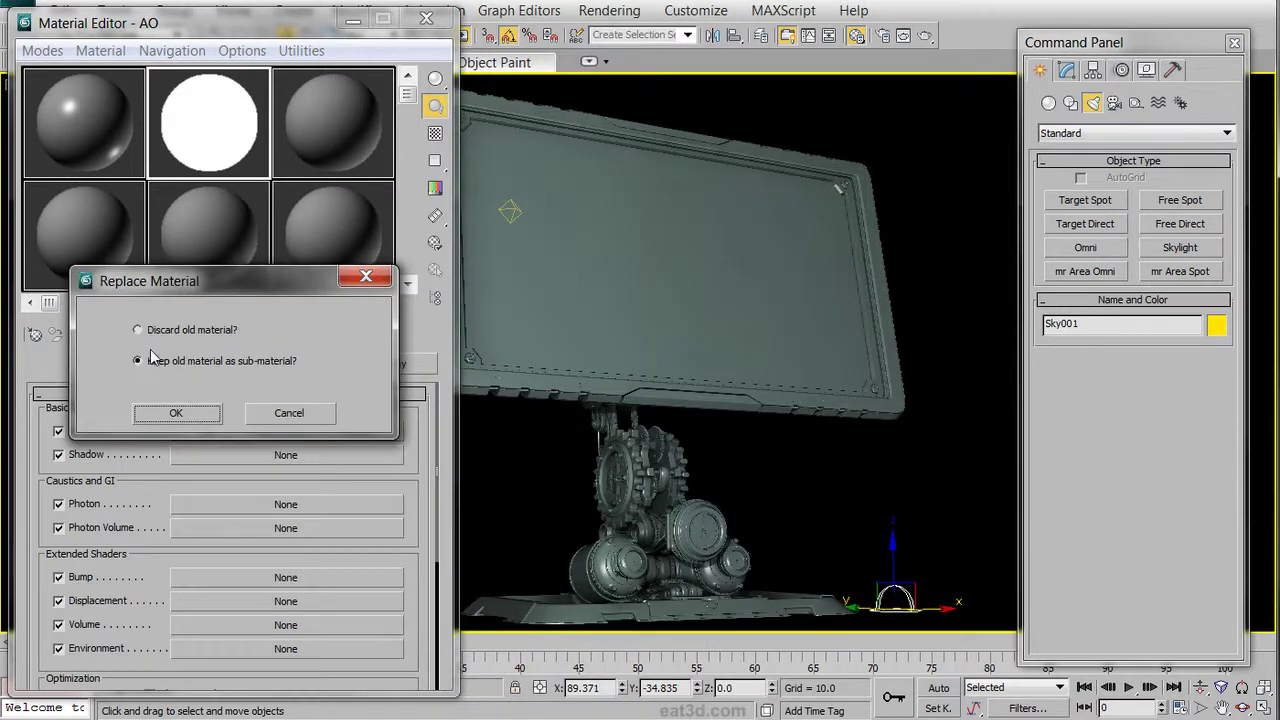
click(176, 413)
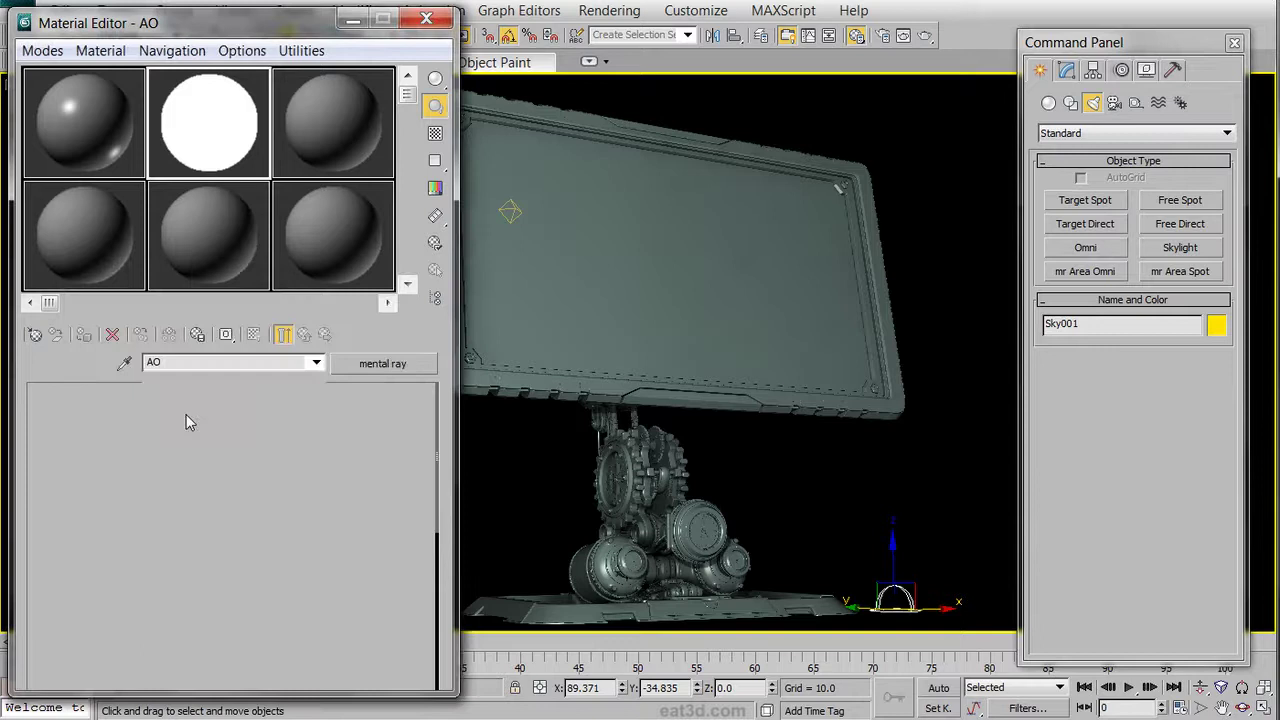
scroll(302, 432, down, 1)
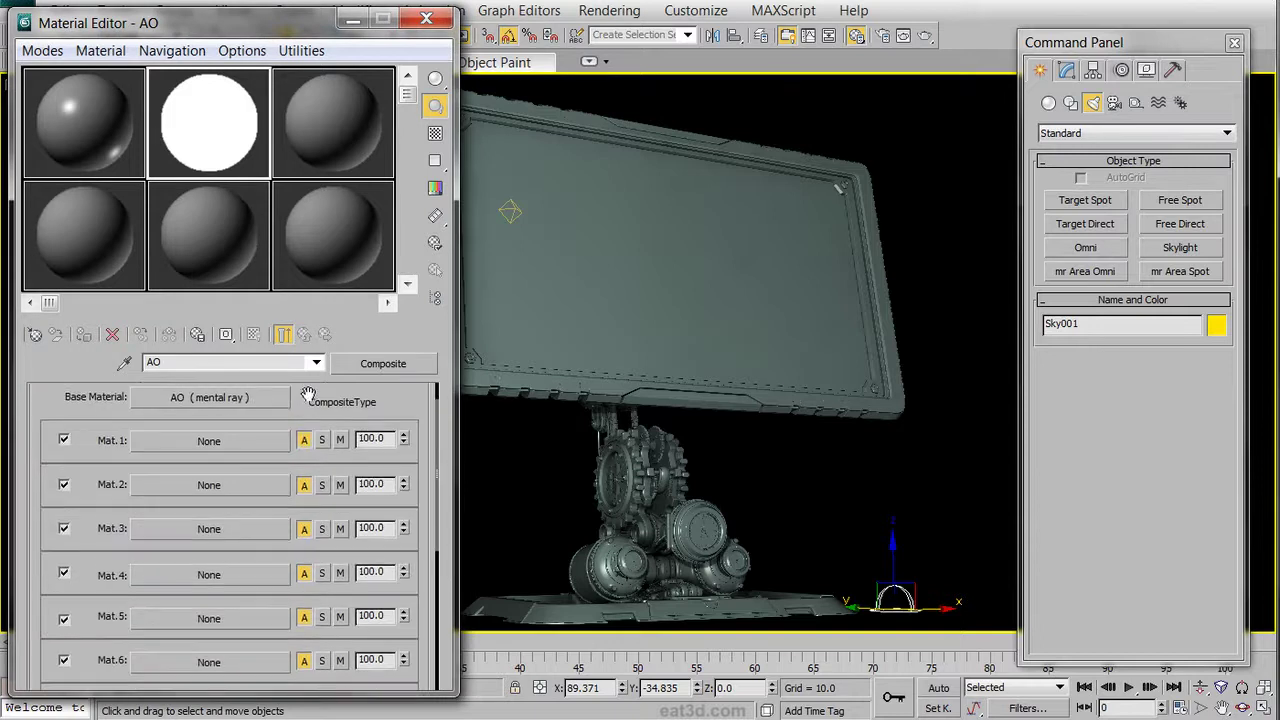
click(249, 441)
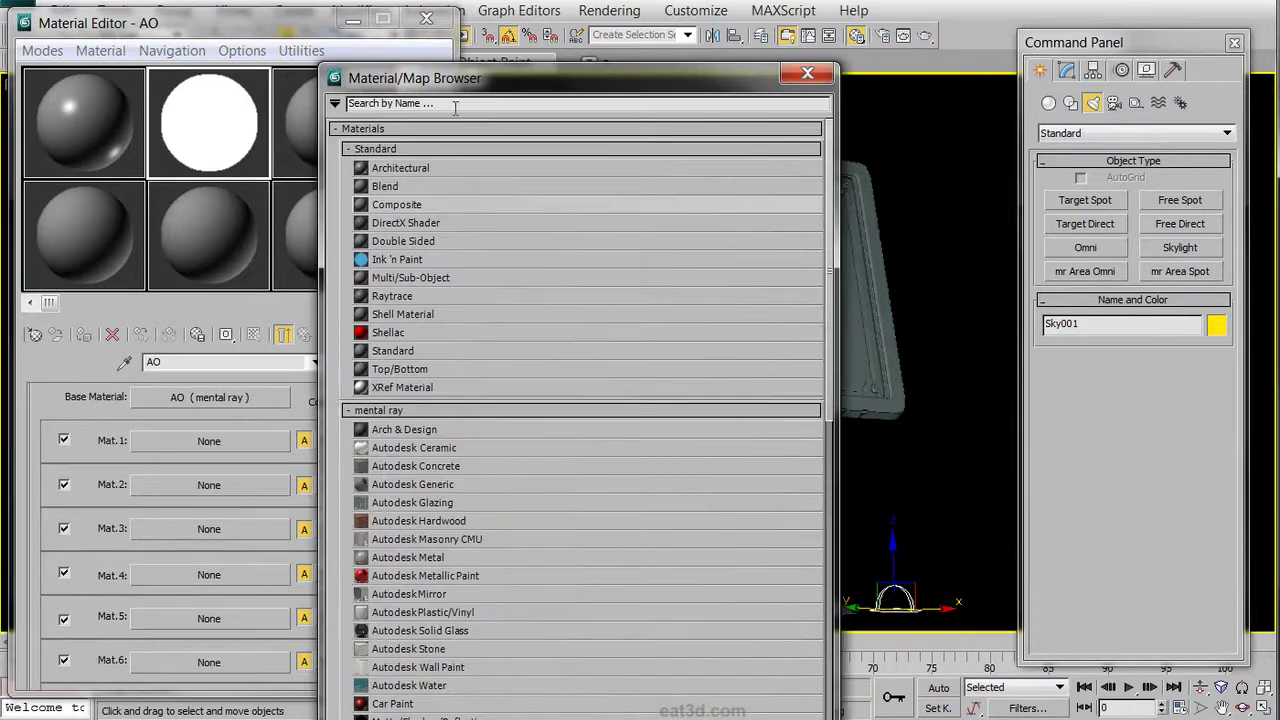
Step: Assign a Standard material named Wire to the Composite's first layer
drag(474, 74, 482, 8)
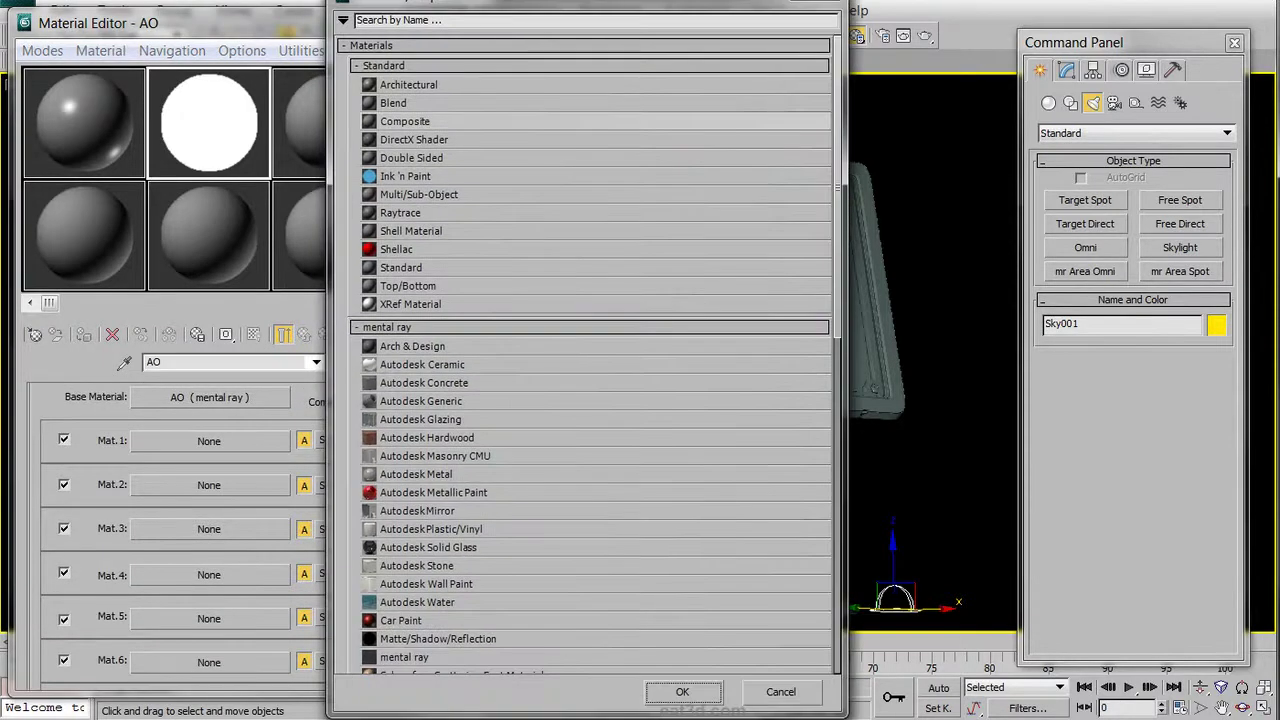
click(393, 269)
double_click(392, 270)
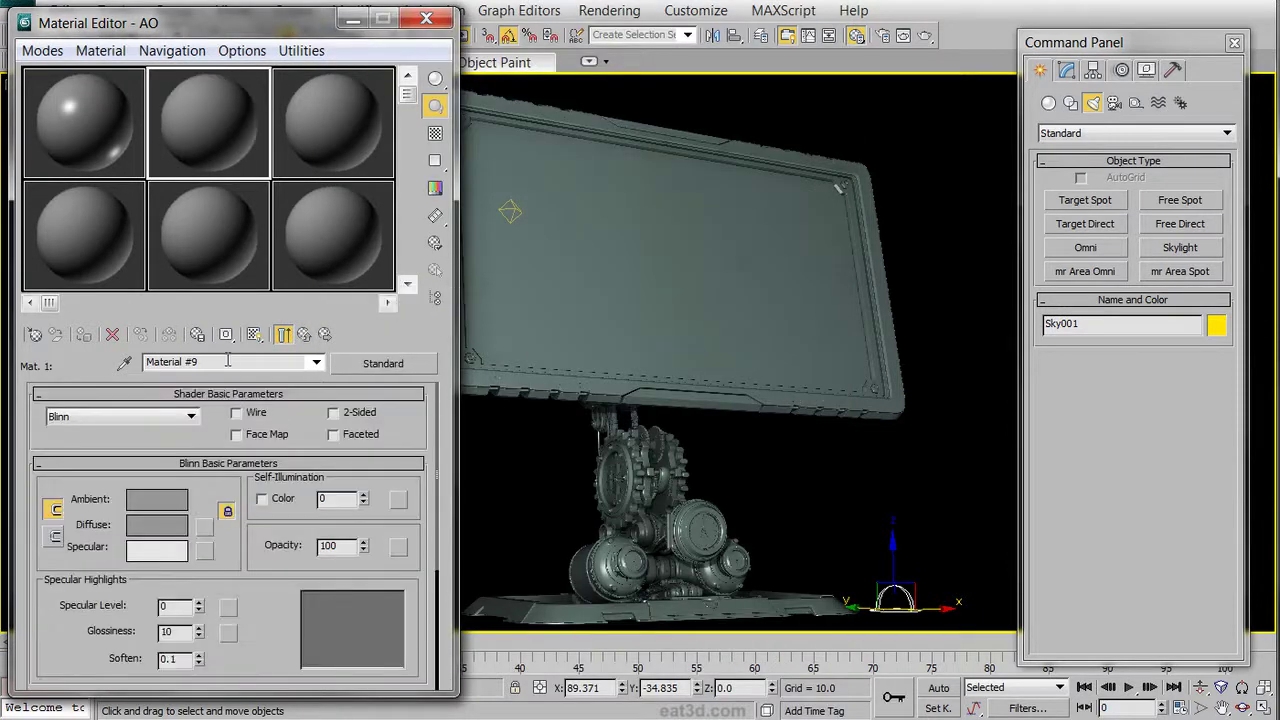
click(150, 362)
text(Wire)
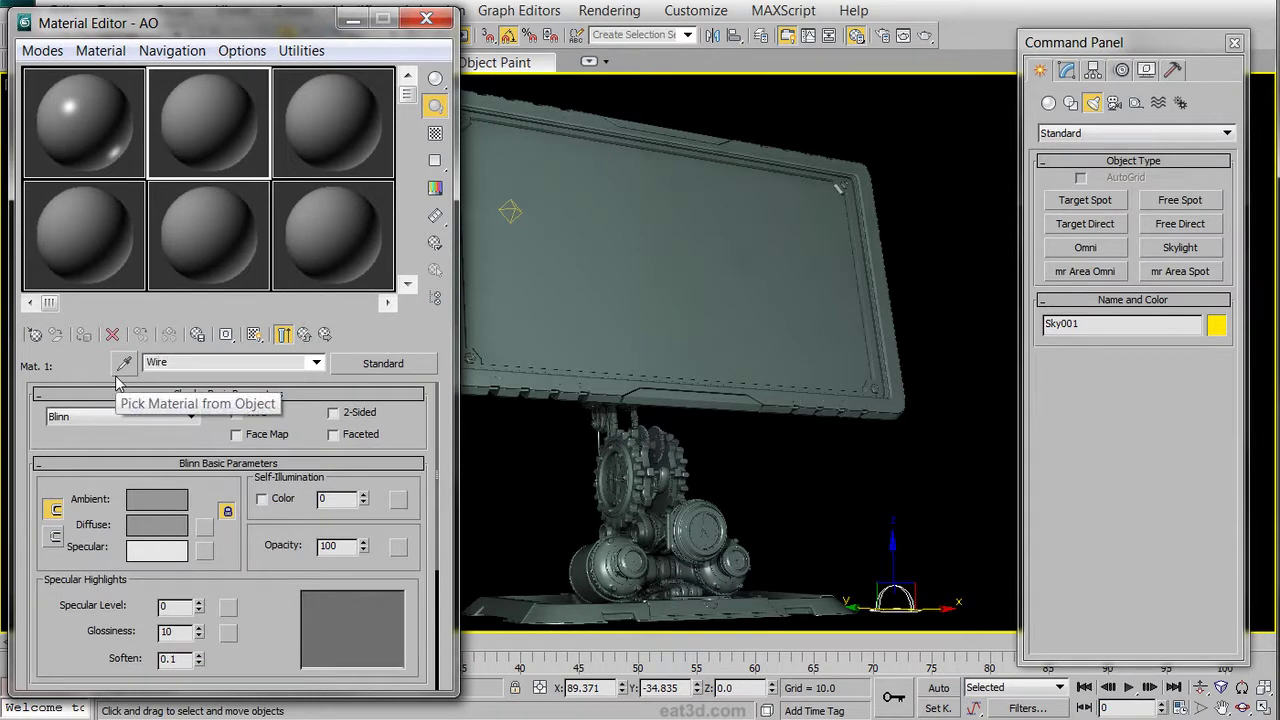
Step: Make the Wire material wireframe with black diffuse and wire size 0.5
click(243, 414)
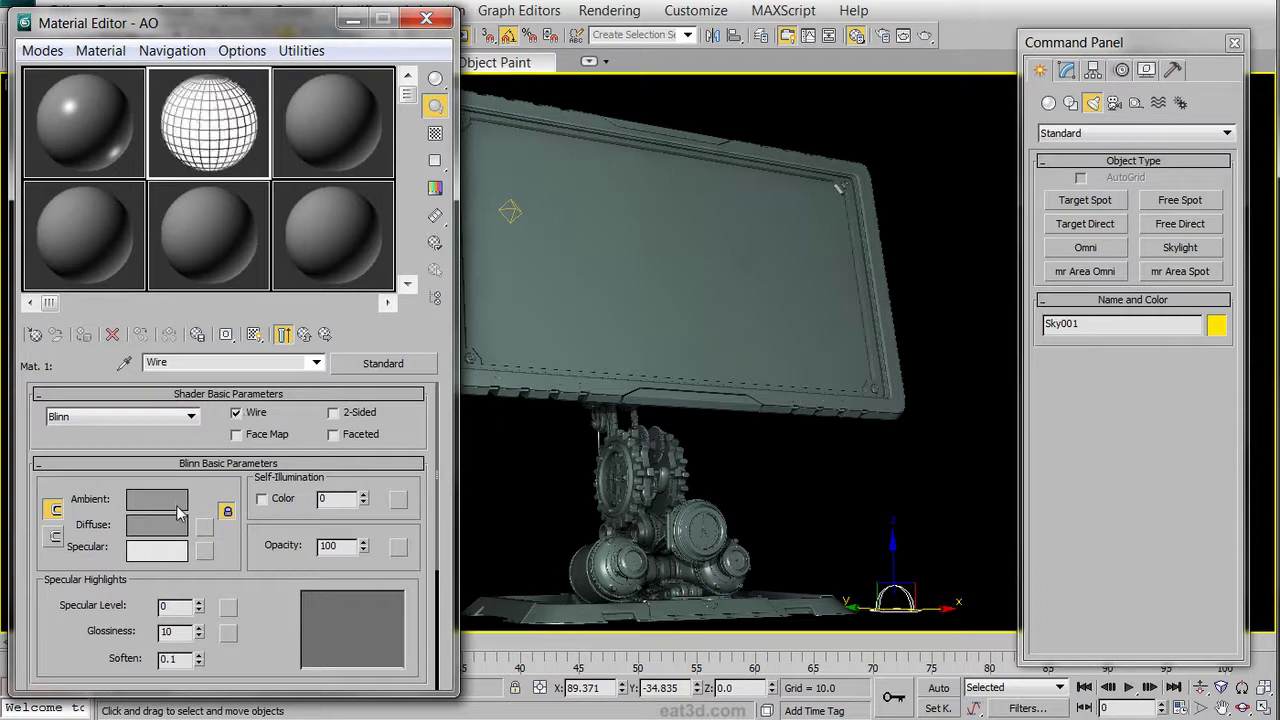
click(165, 525)
drag(298, 133, 298, 32)
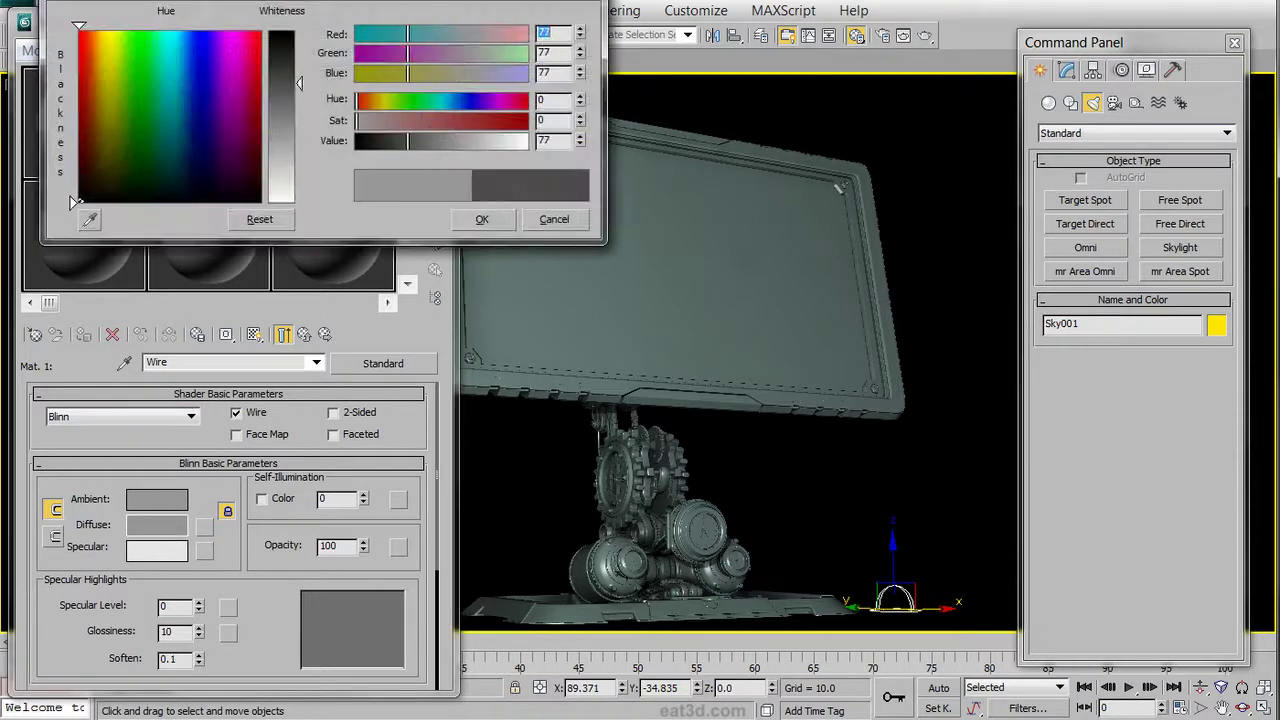
click(472, 221)
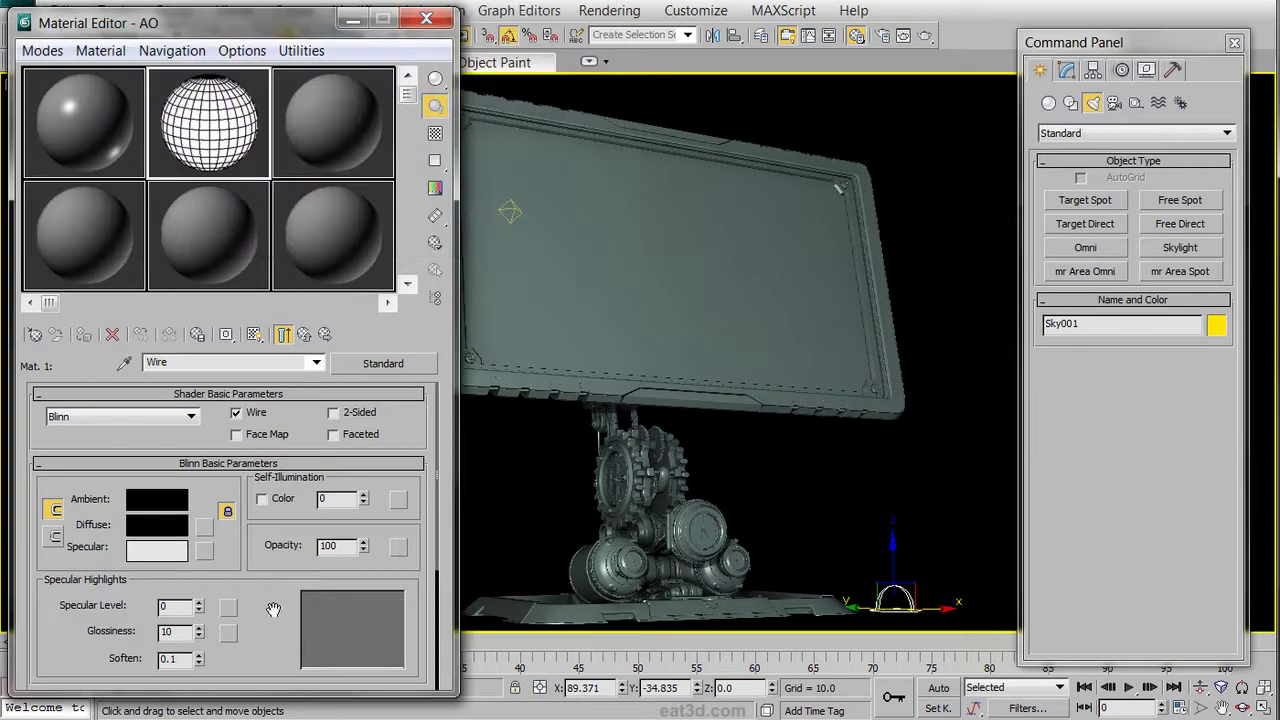
scroll(240, 530, down, 5)
click(237, 545)
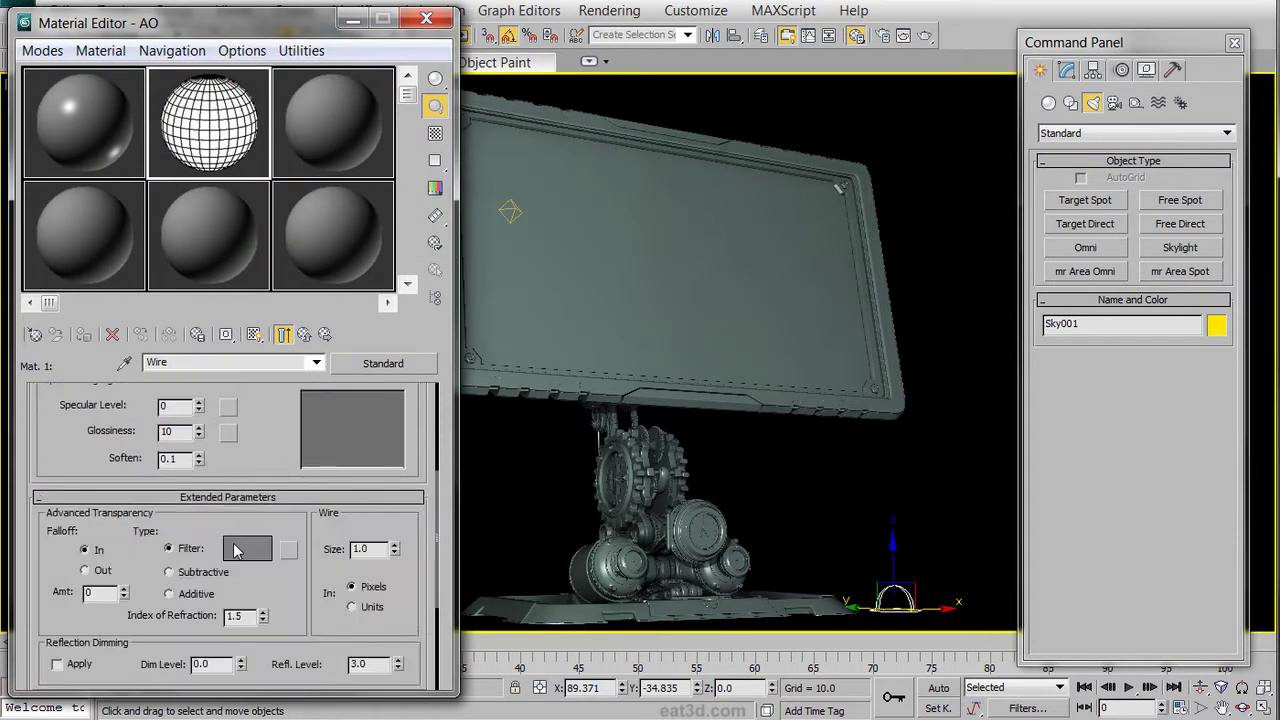
click(374, 550)
text(0.5)
key(Return)
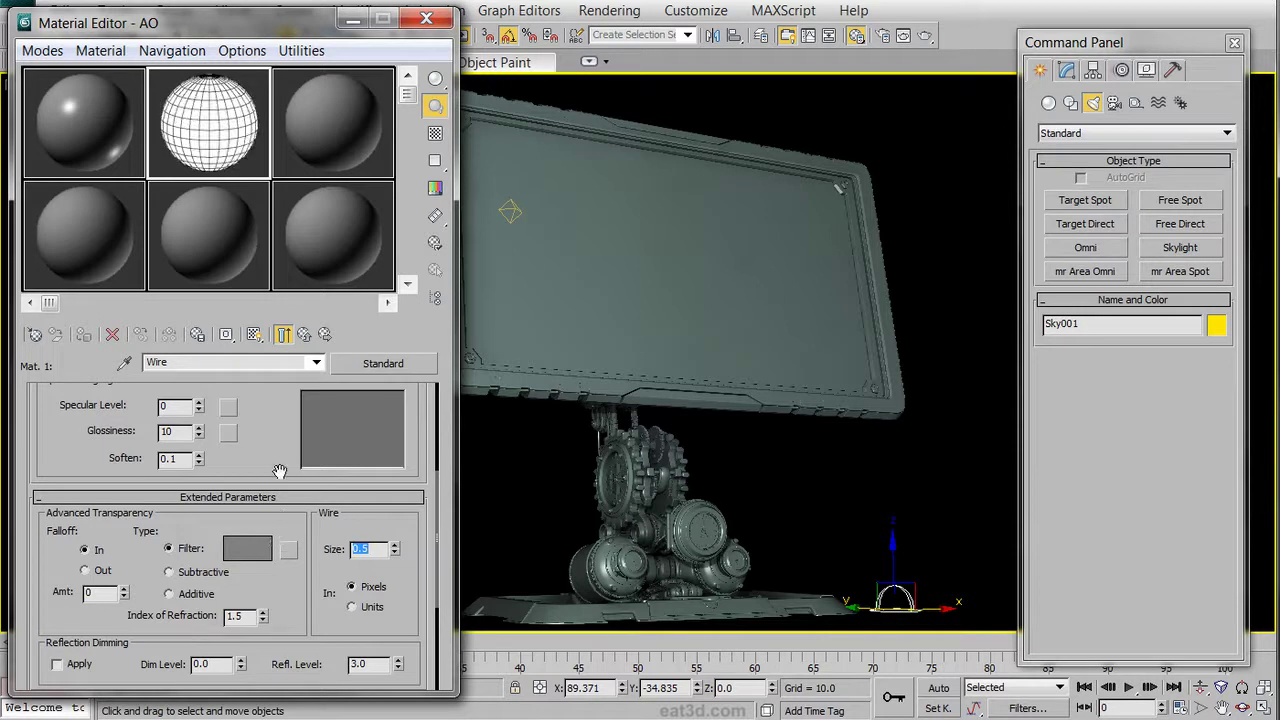
Step: Set the Wire layer's amount to 55 in the Composite material
drag(277, 426, 288, 622)
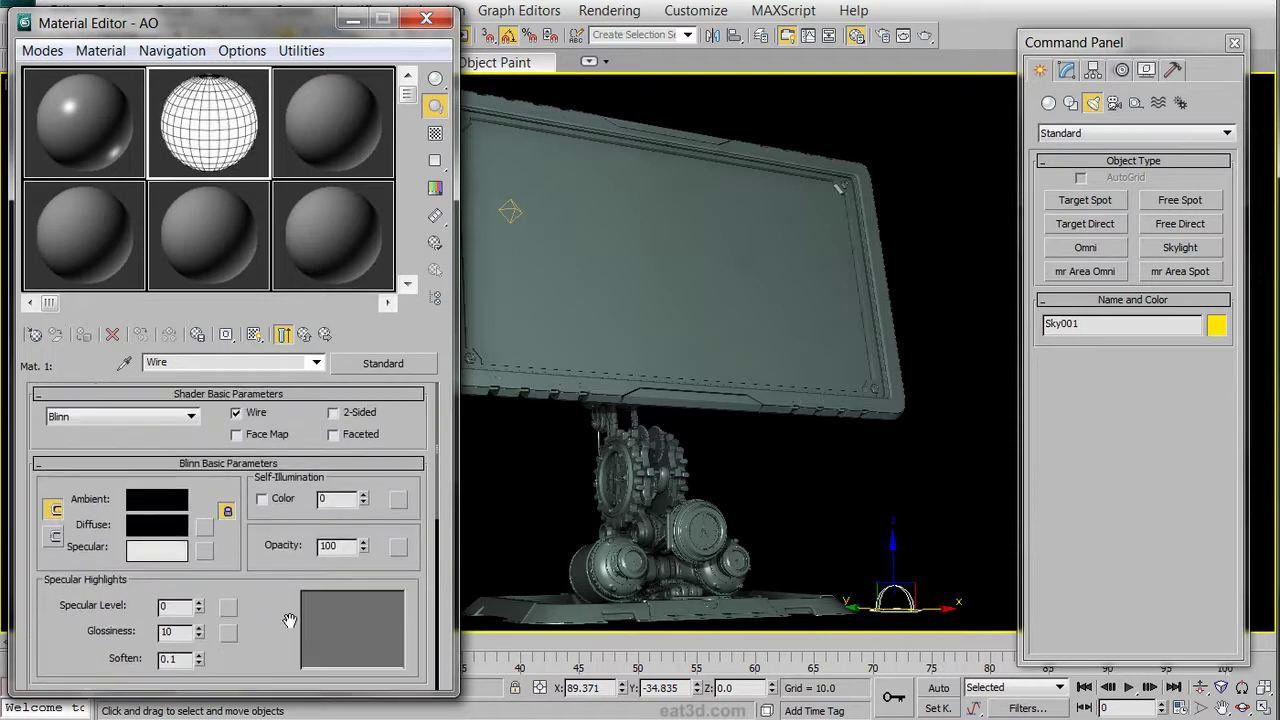
click(304, 334)
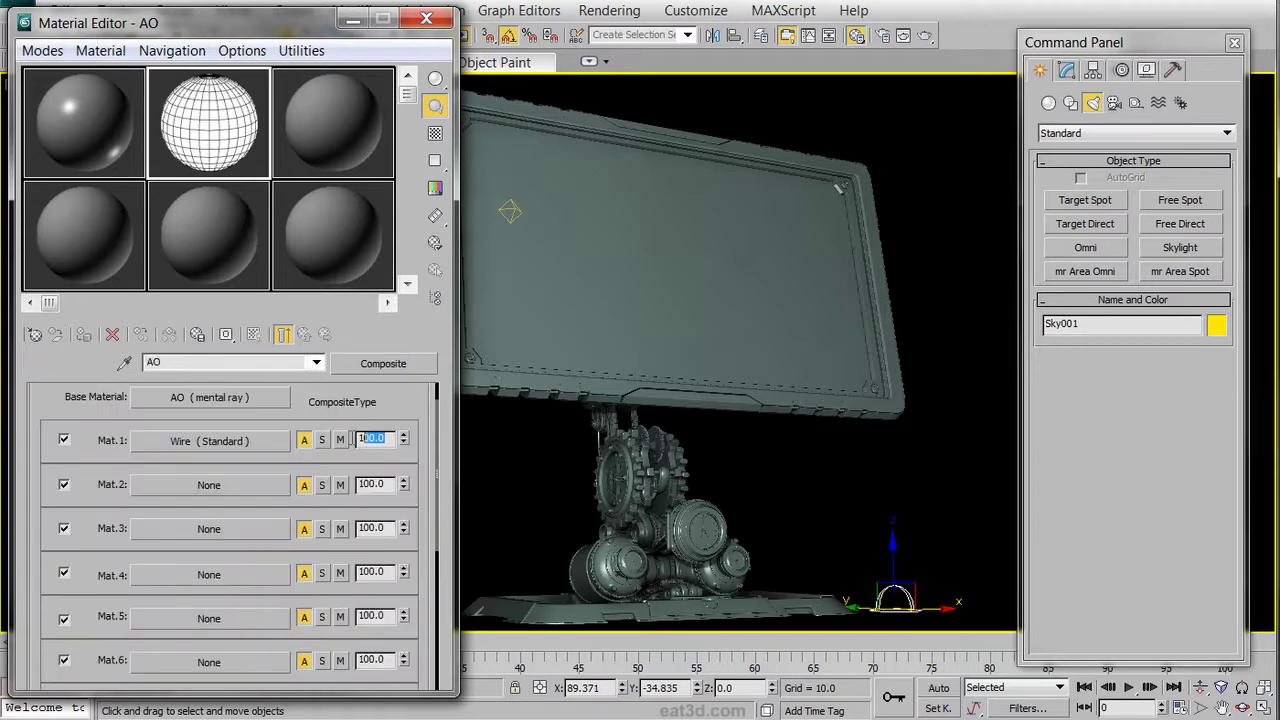
drag(363, 438, 313, 438)
text(55)
key(Return)
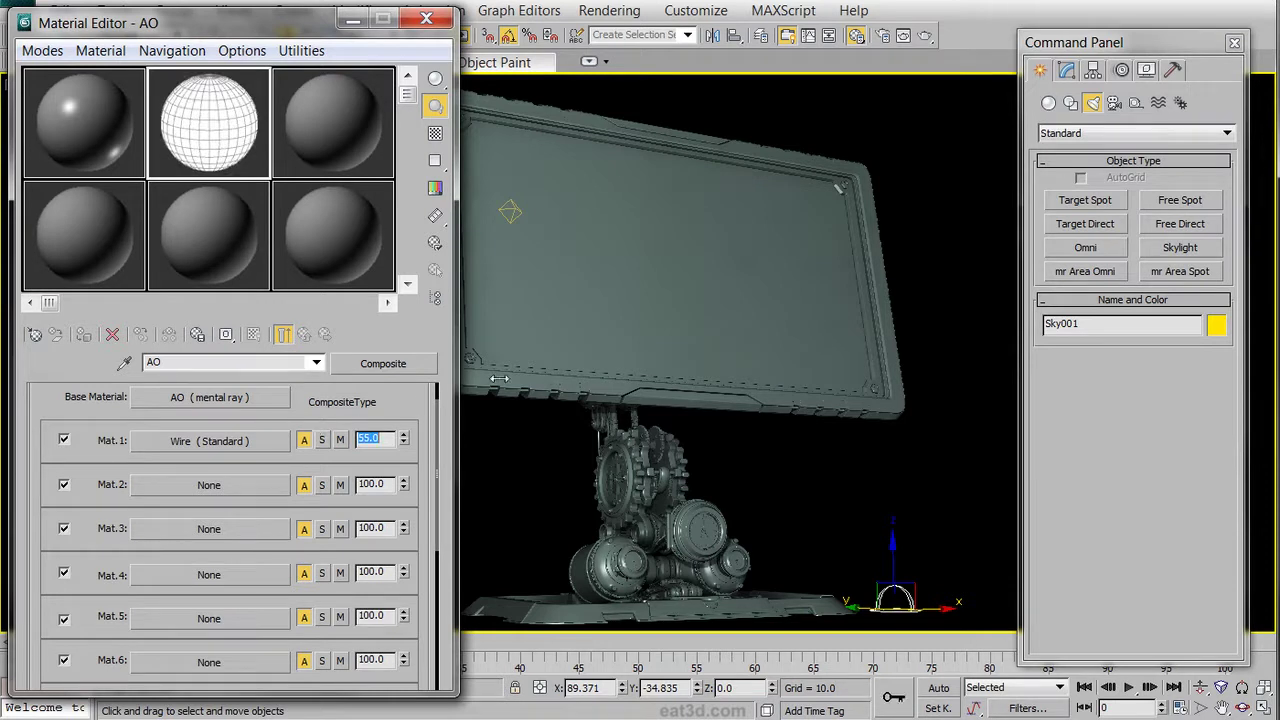
middle_click(652, 317)
key(F10)
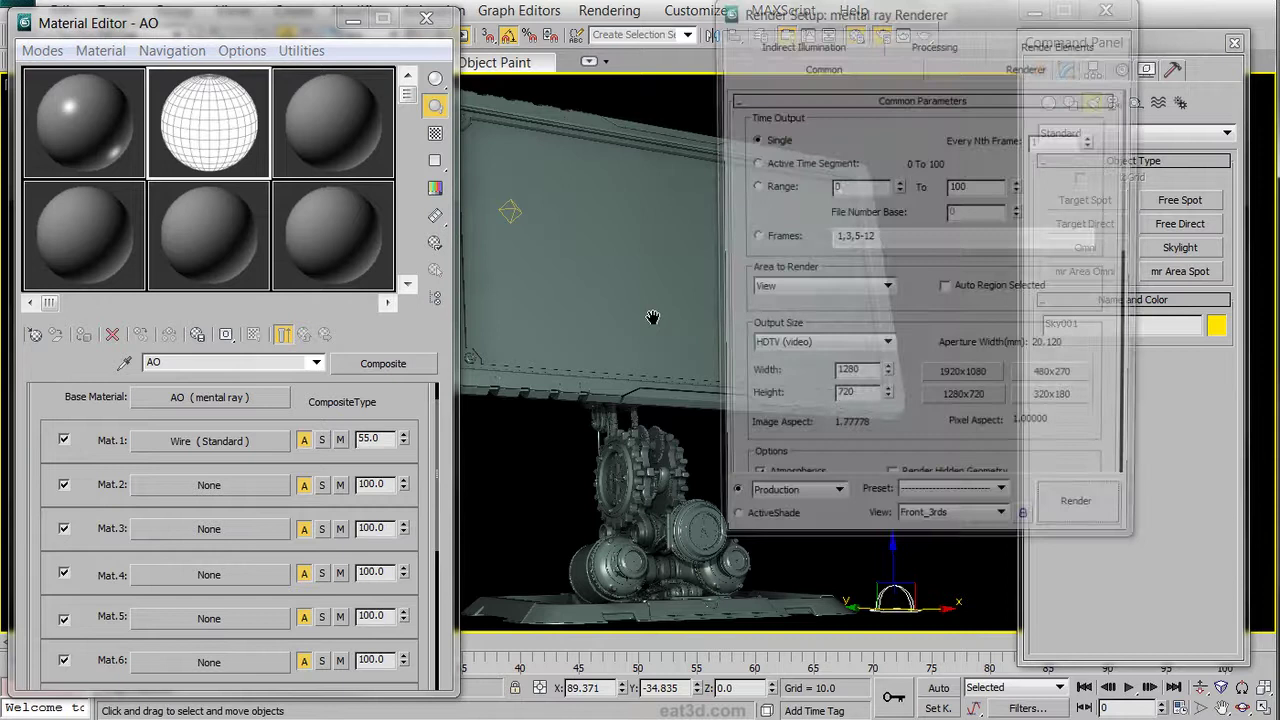
Step: Enable Material Override in Processing, using an editor material as an instance
click(905, 50)
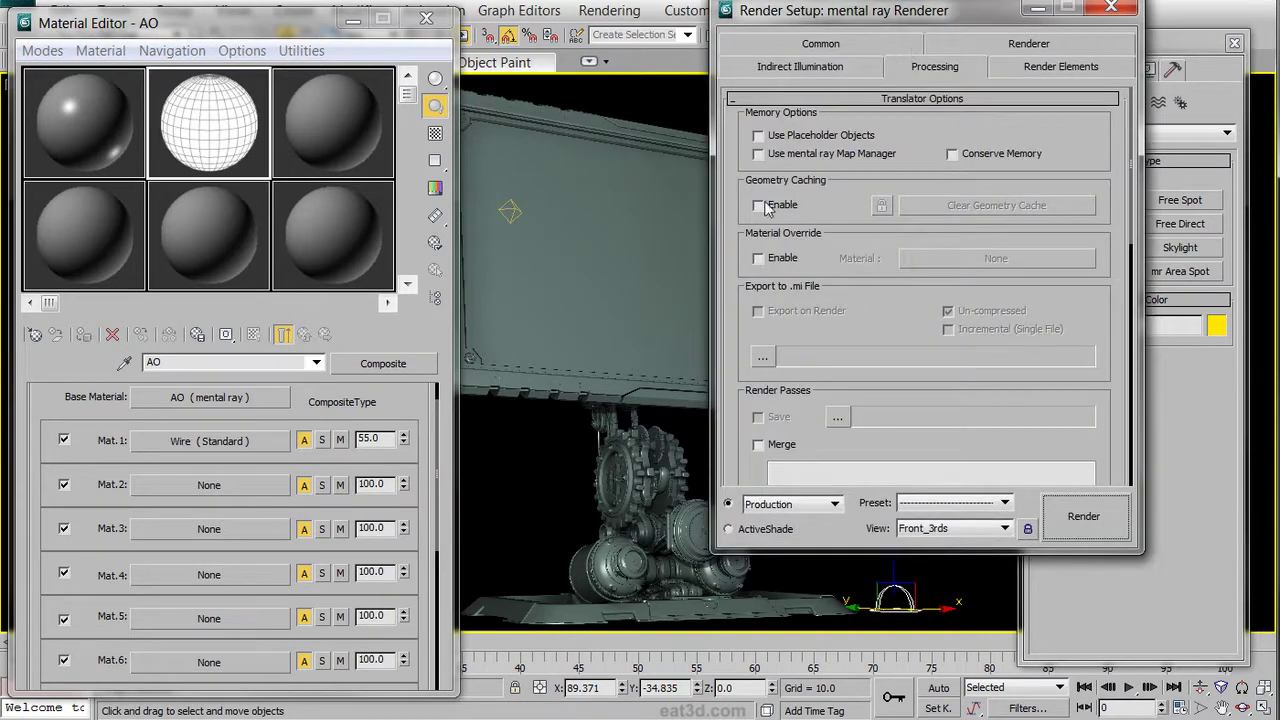
click(760, 260)
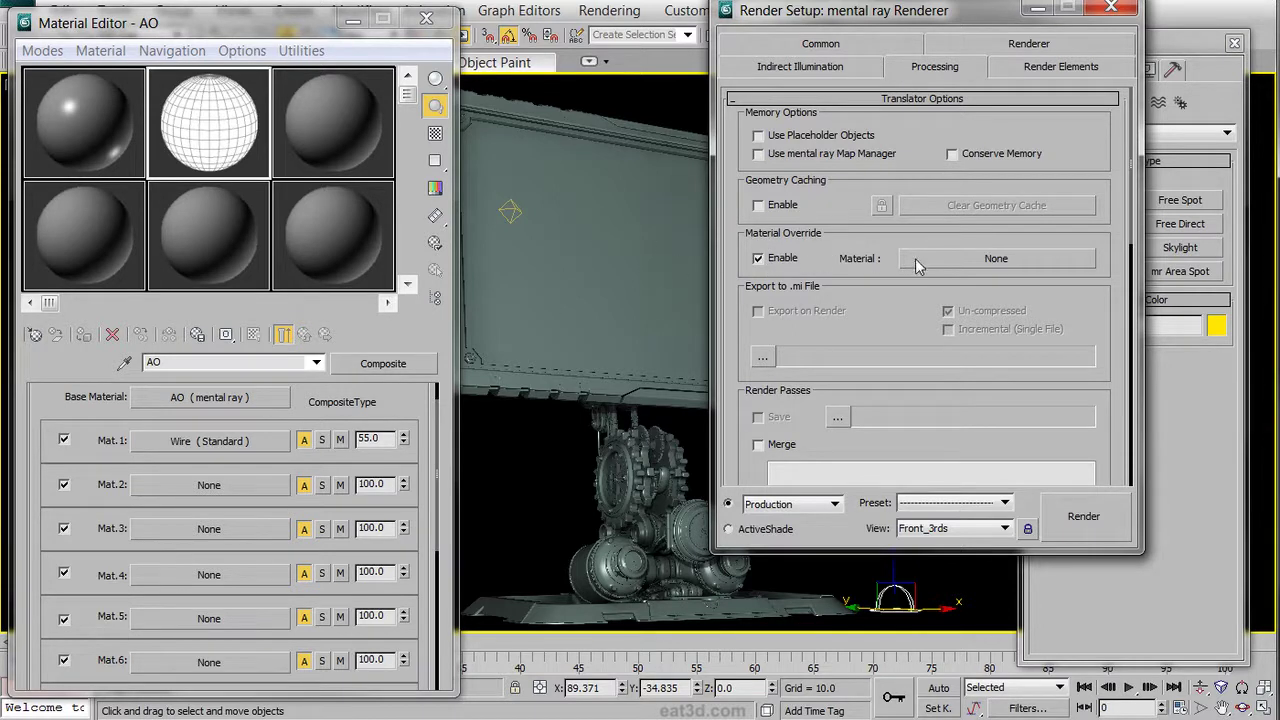
drag(112, 166, 978, 264)
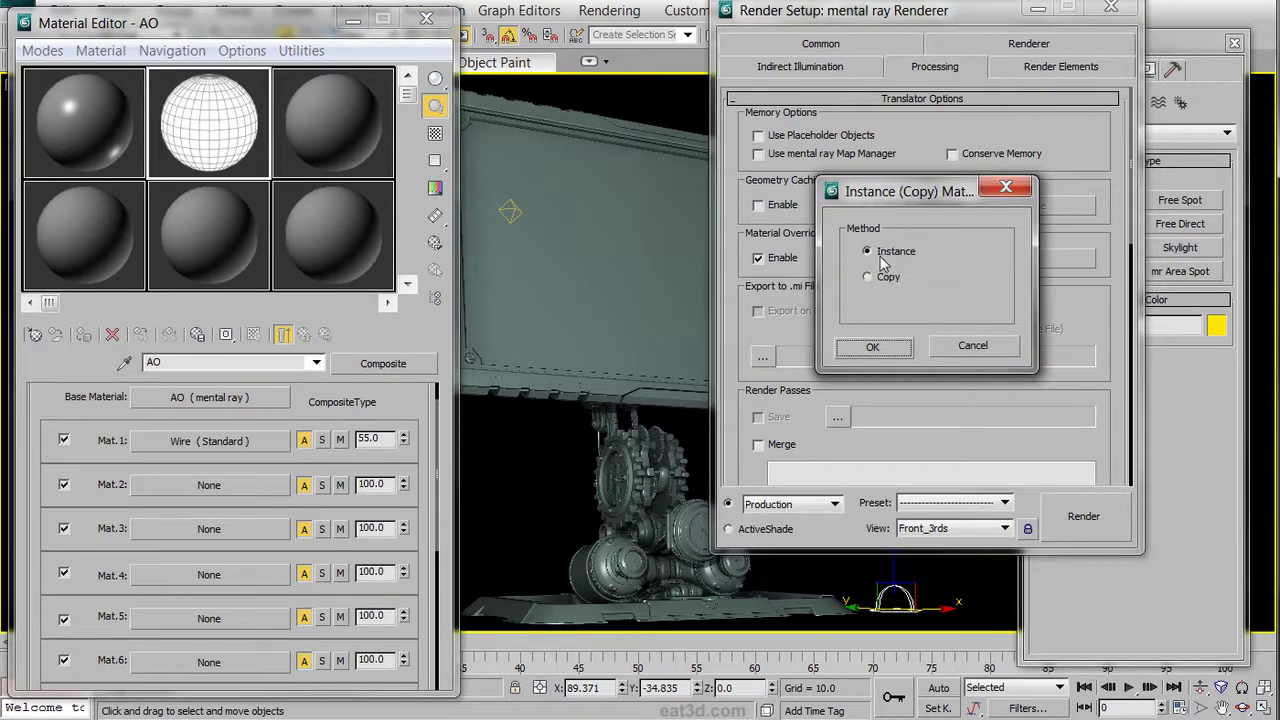
click(873, 347)
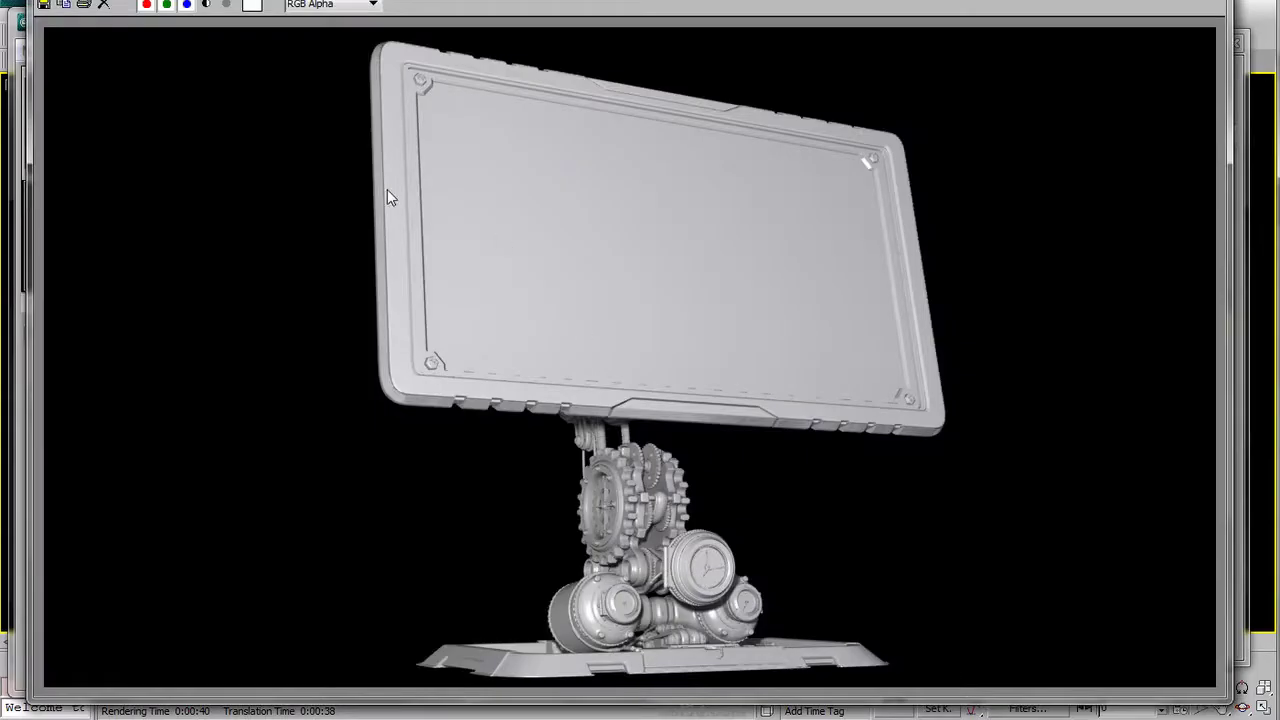
Step: Save the render over Low_Res/Diffuse_Low_Res.png as a PNG without alpha
click(44, 5)
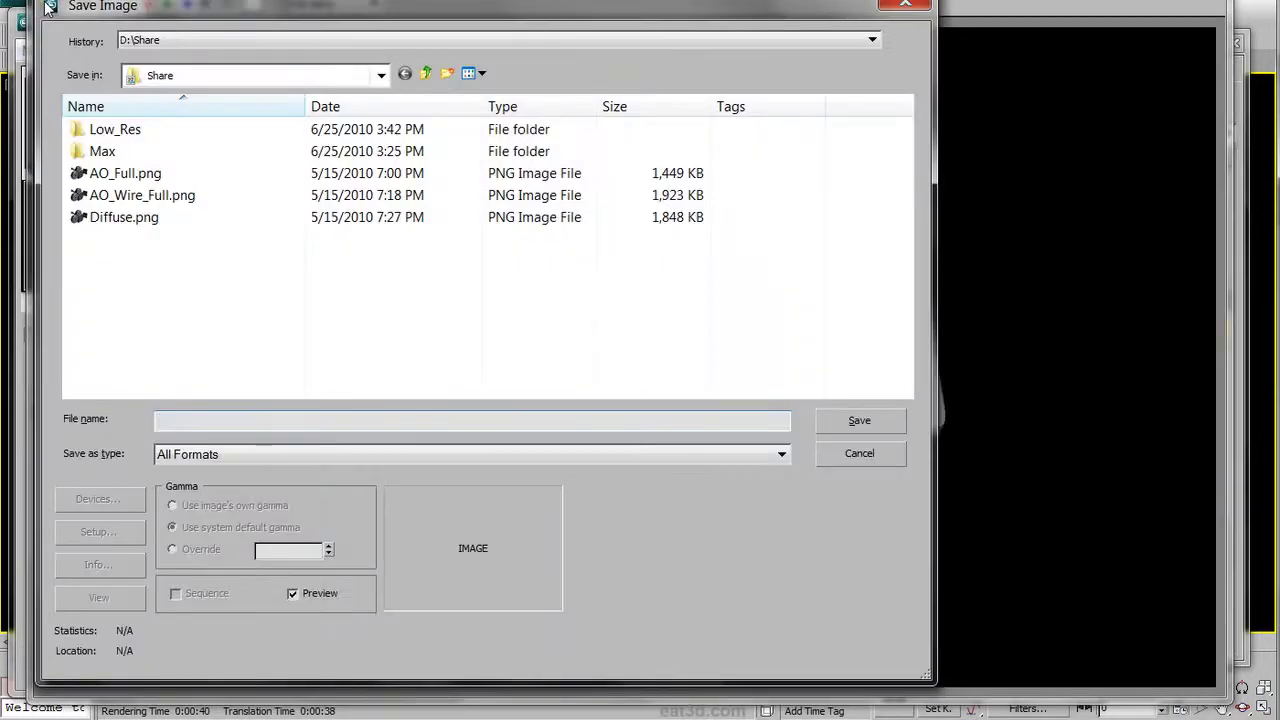
double_click(110, 129)
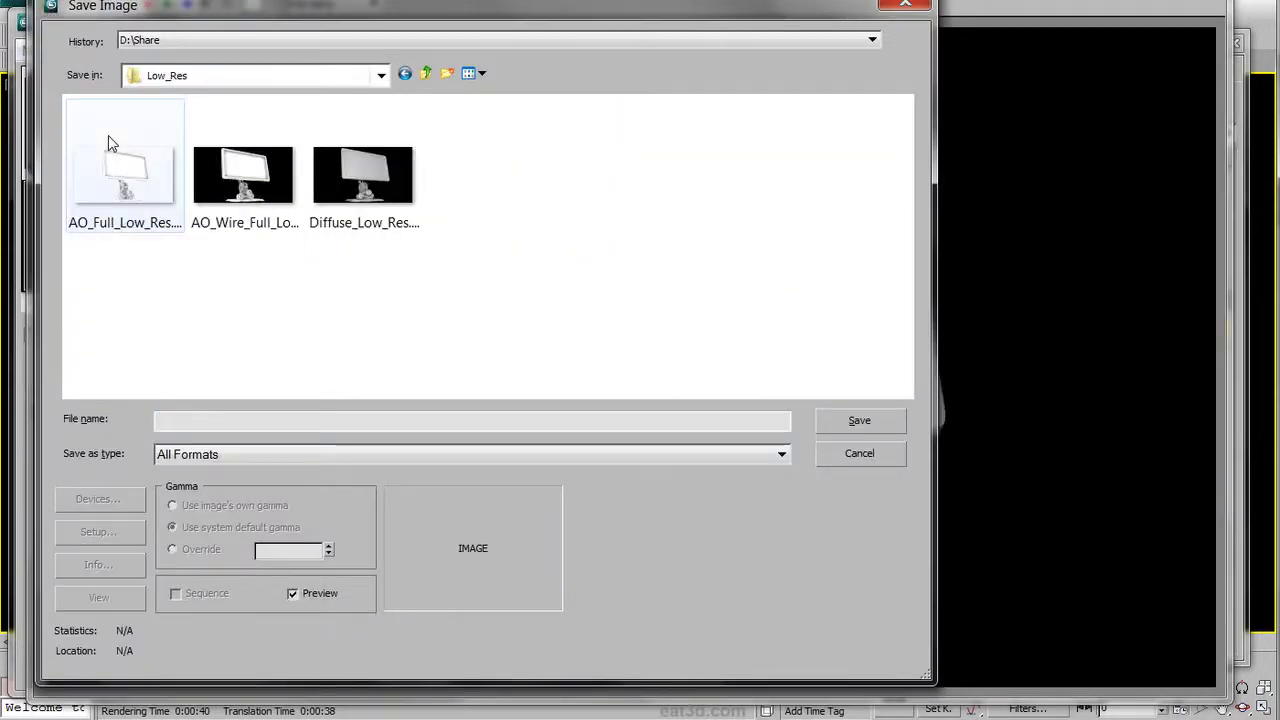
double_click(383, 172)
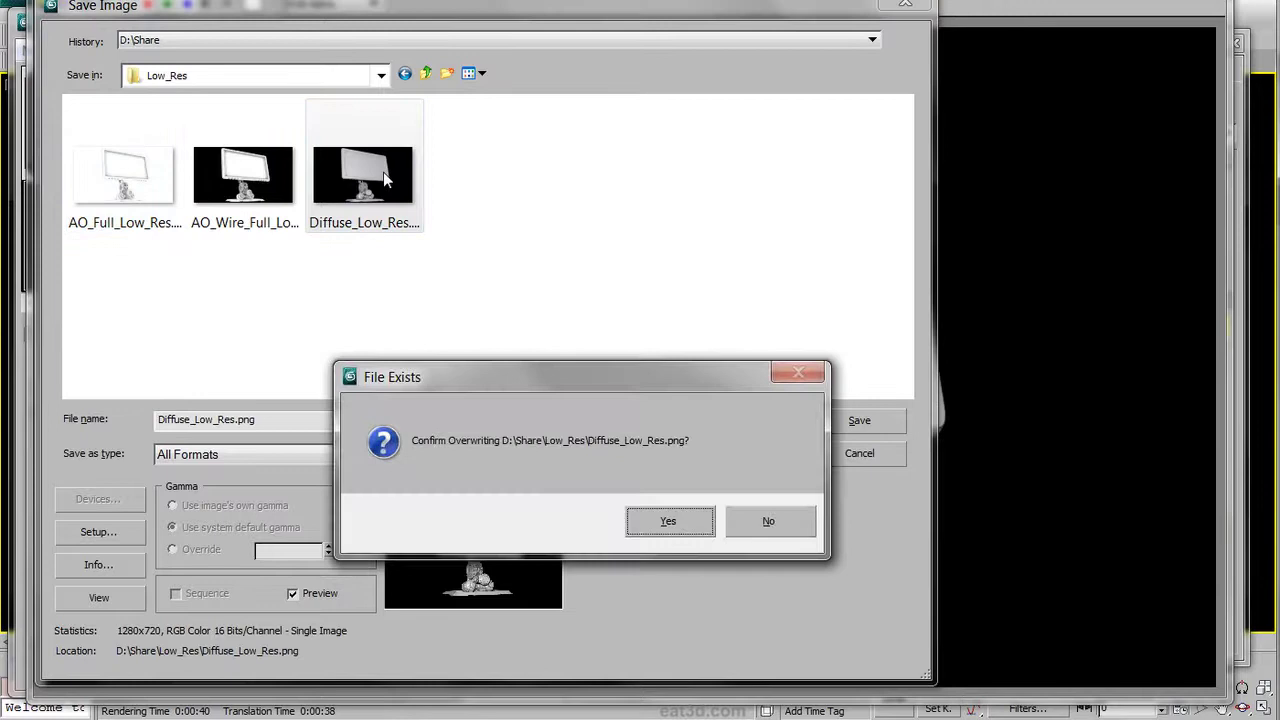
click(661, 521)
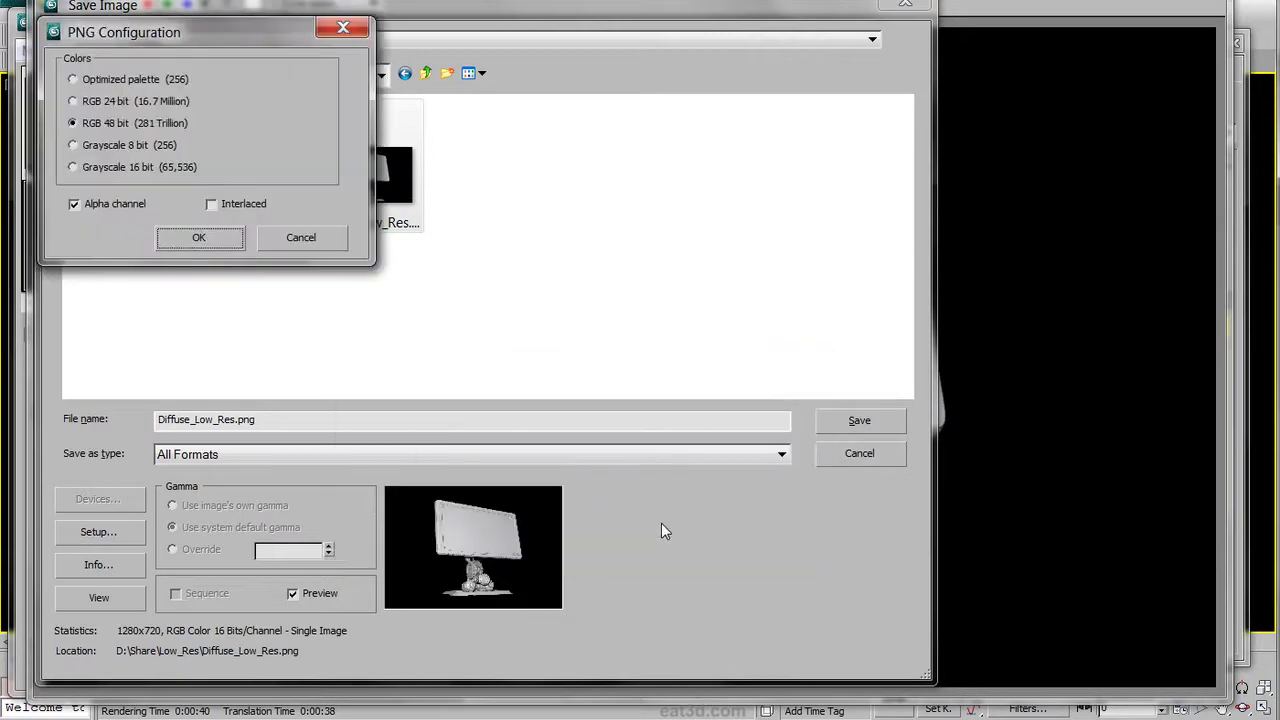
click(103, 208)
drag(74, 37, 175, 162)
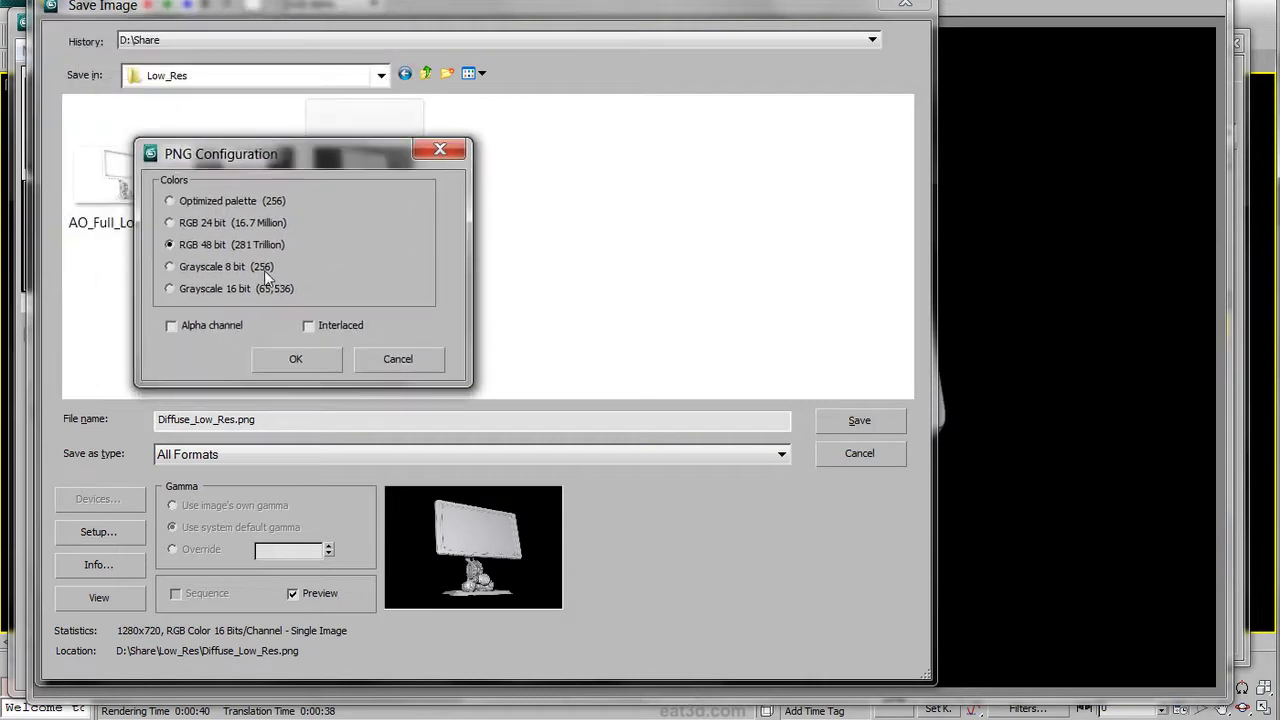
click(293, 359)
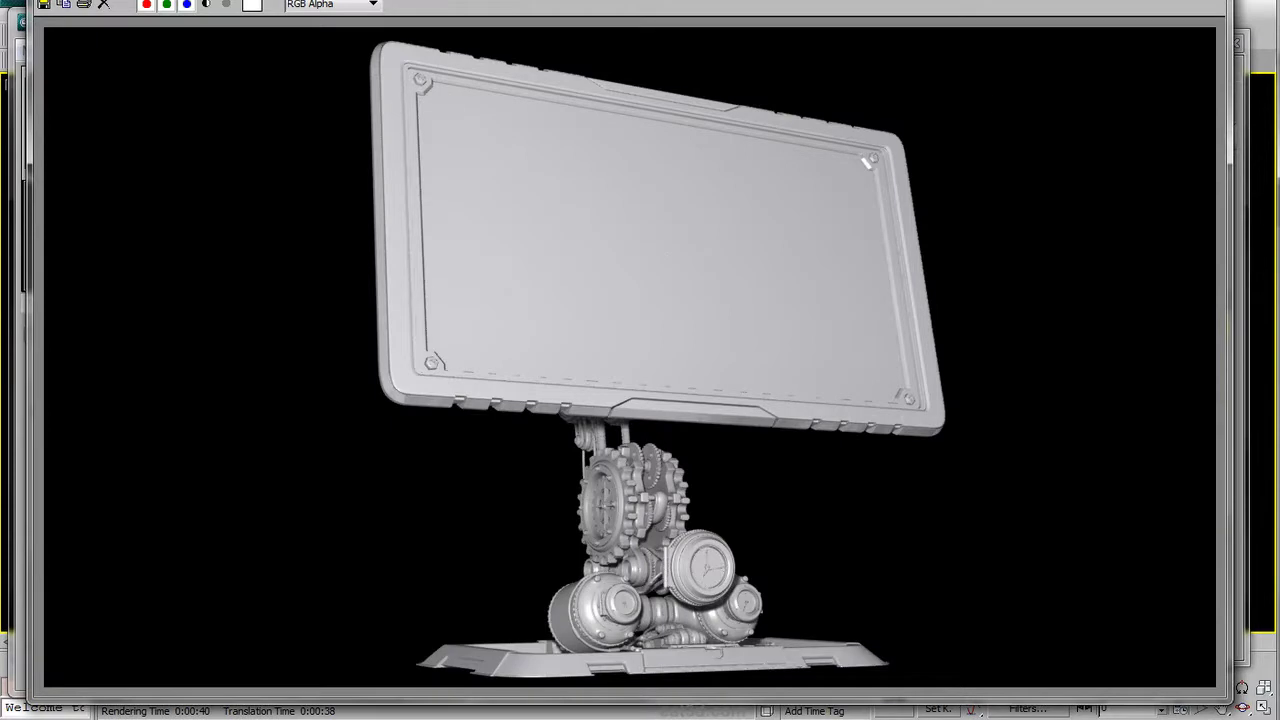
Step: Set the AO material as the instanced Material Override for rendering
click(1200, 1)
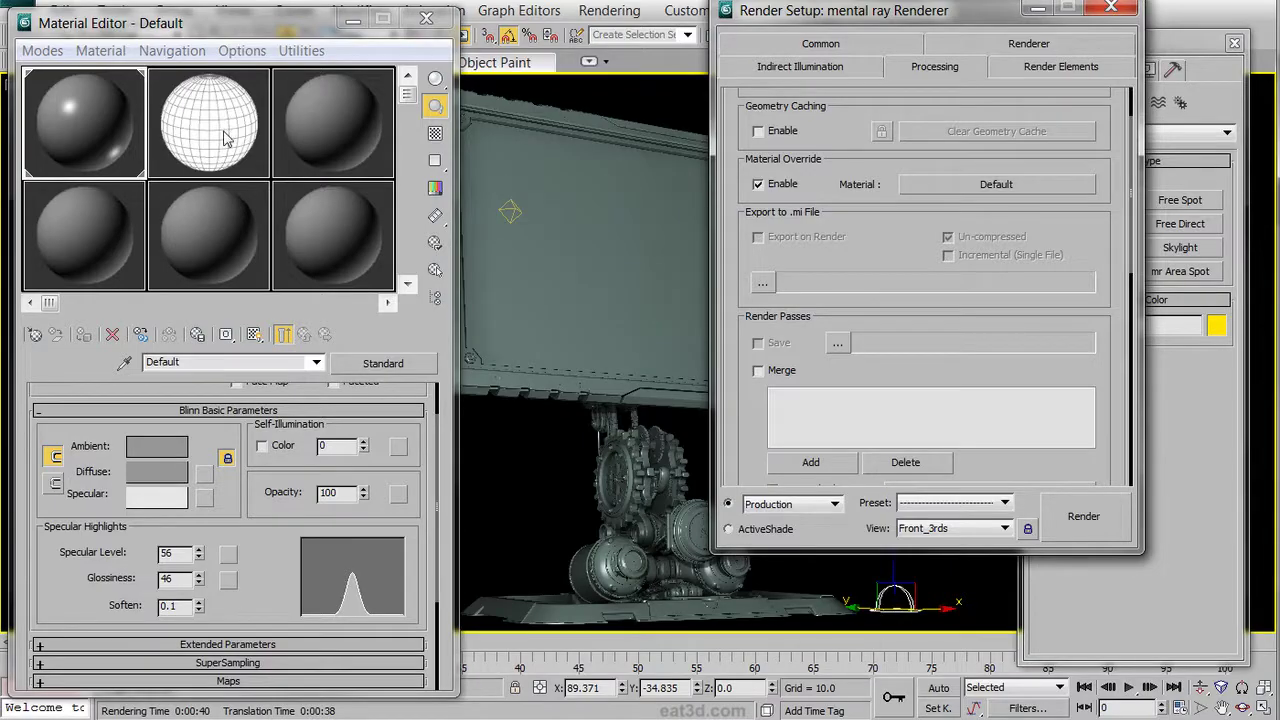
drag(228, 138, 946, 190)
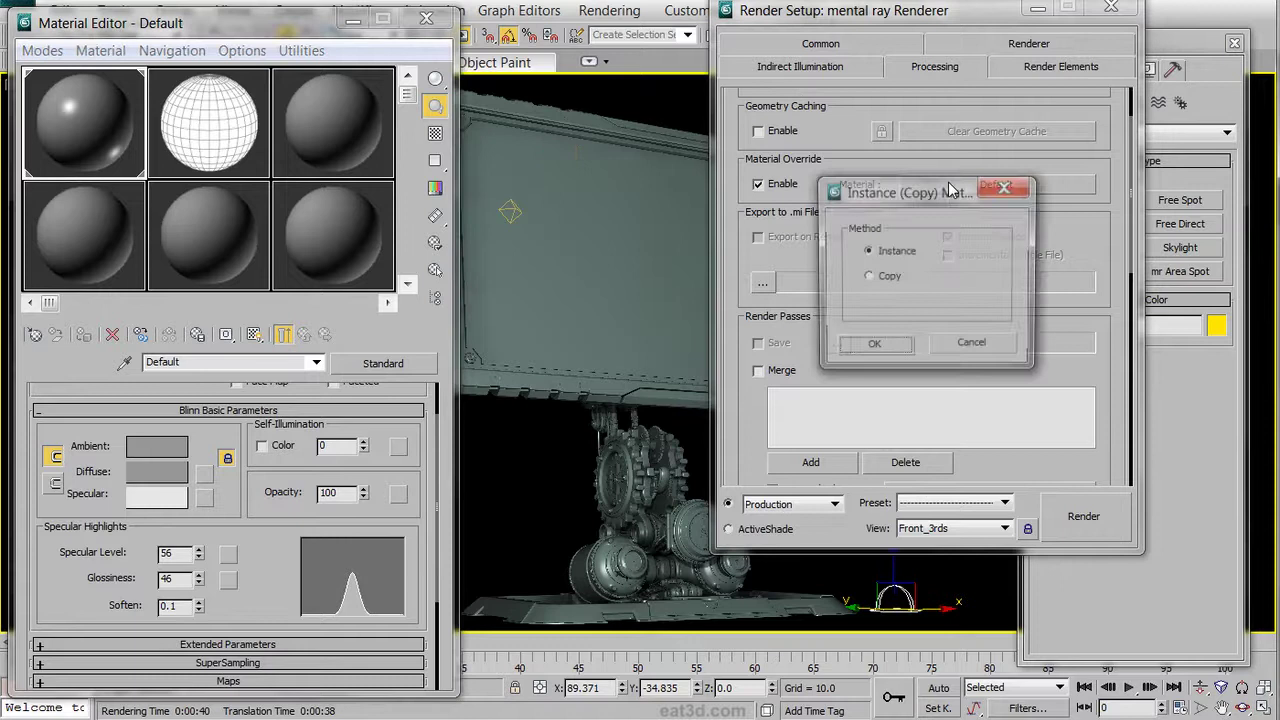
click(880, 346)
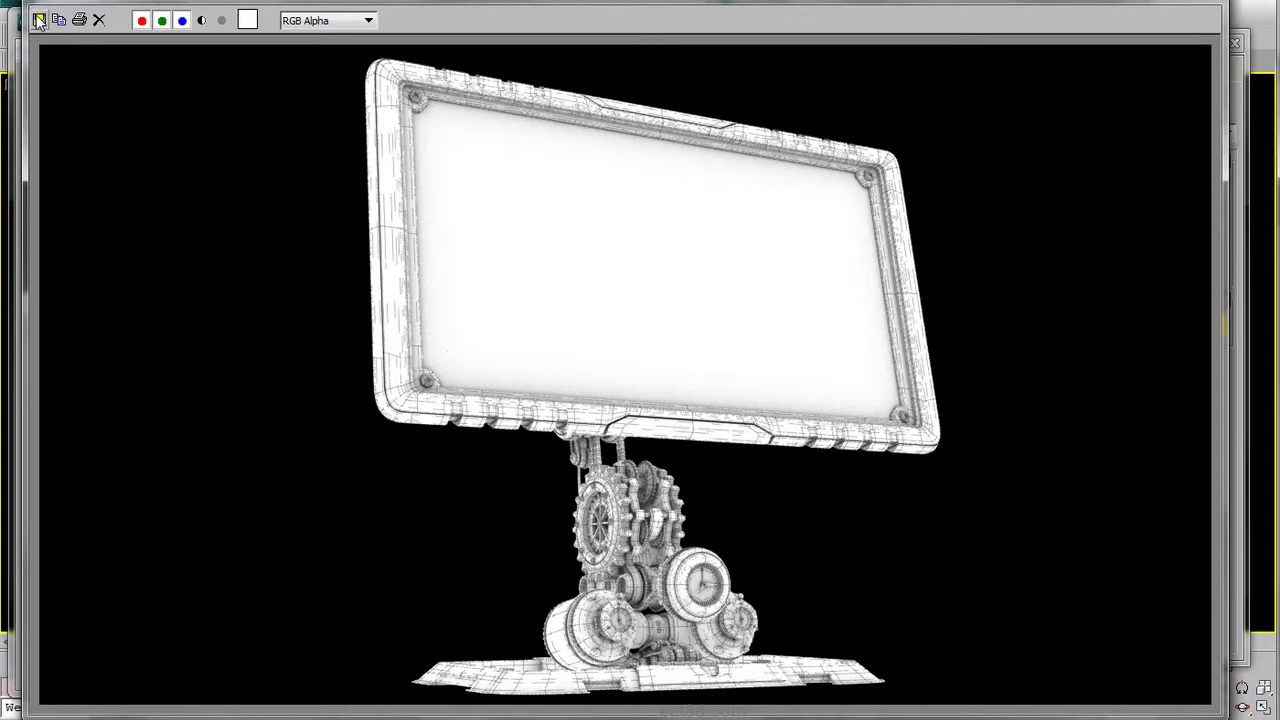
Step: Save the wireframe AO render over AO_Wire_Full_Low_Res.png
click(38, 20)
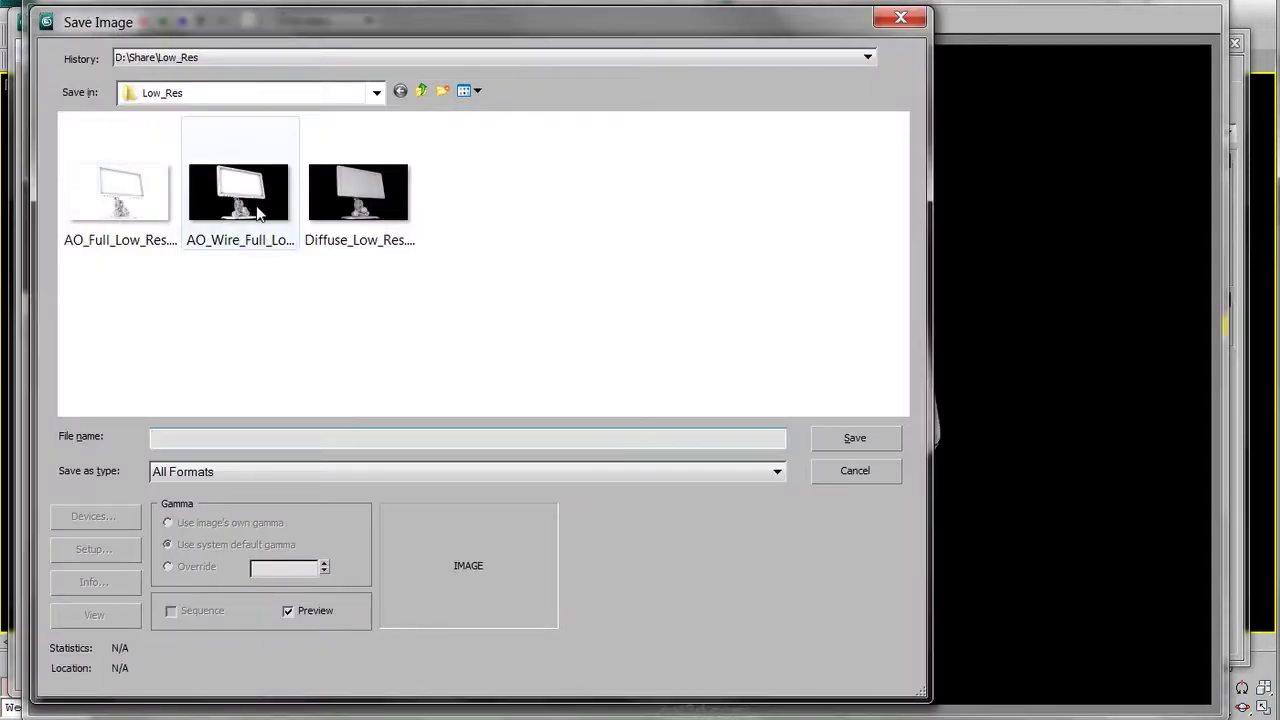
double_click(257, 213)
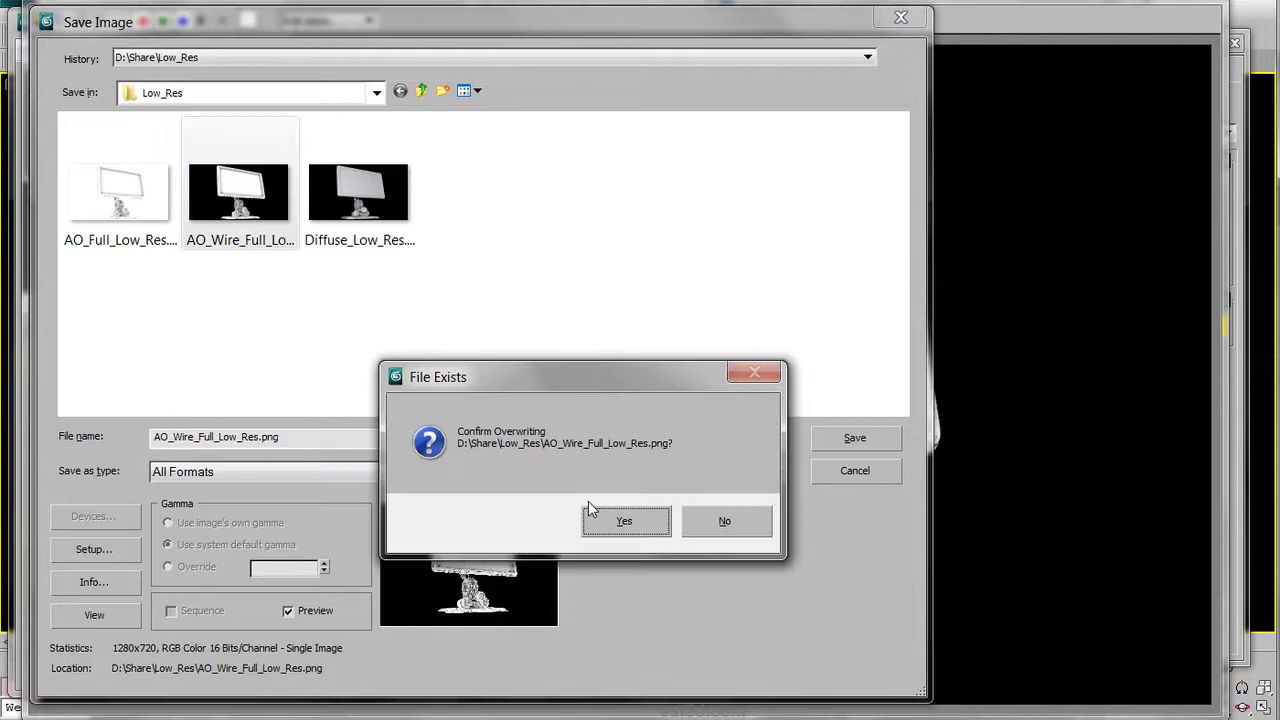
click(599, 526)
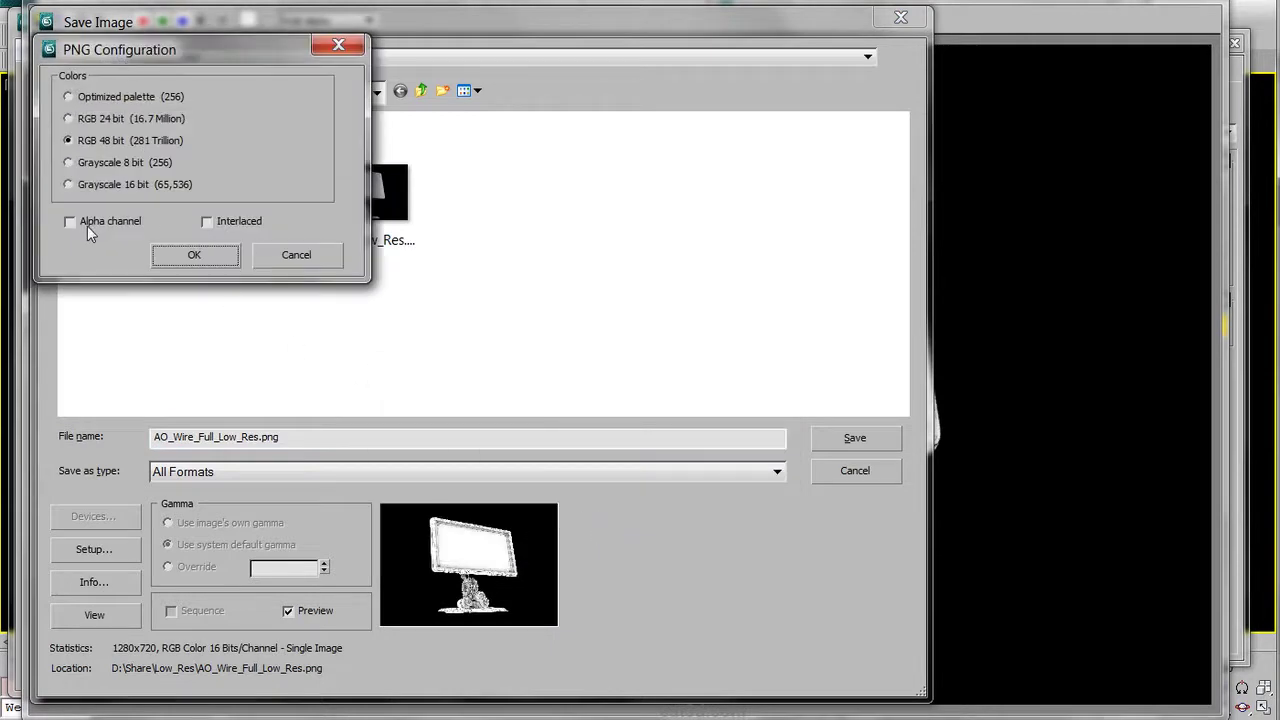
click(198, 256)
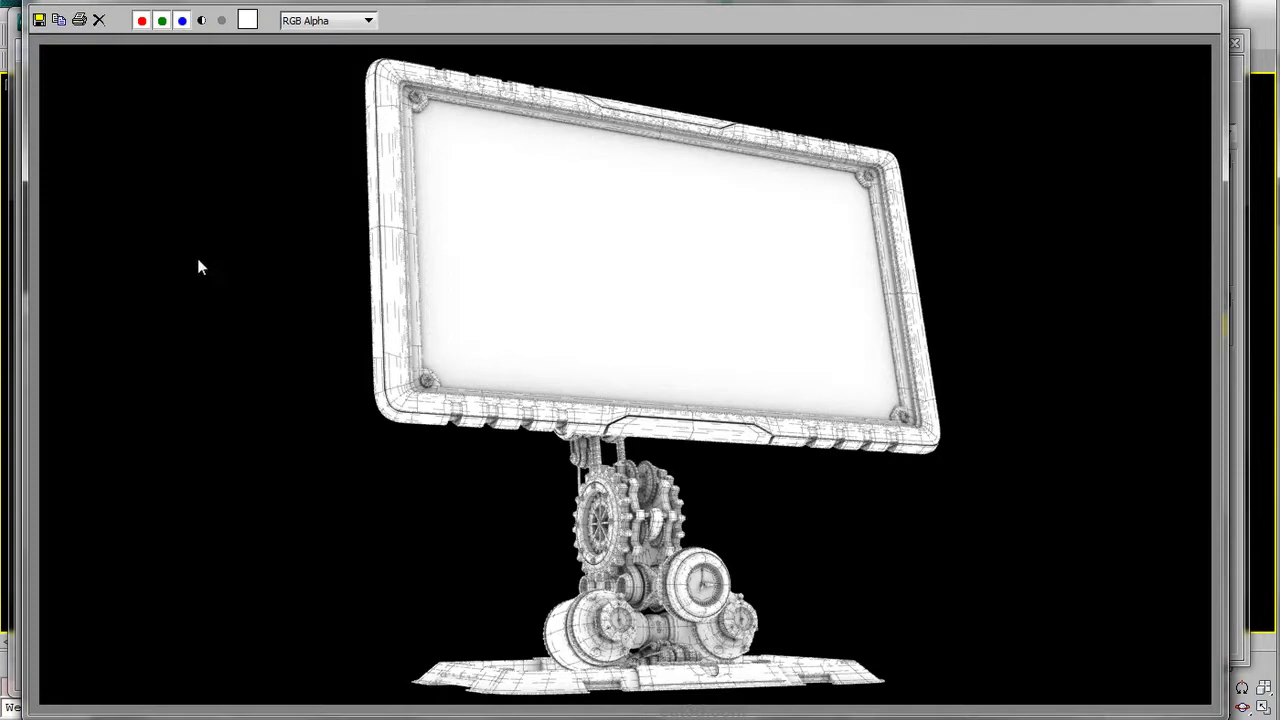
click(1110, 8)
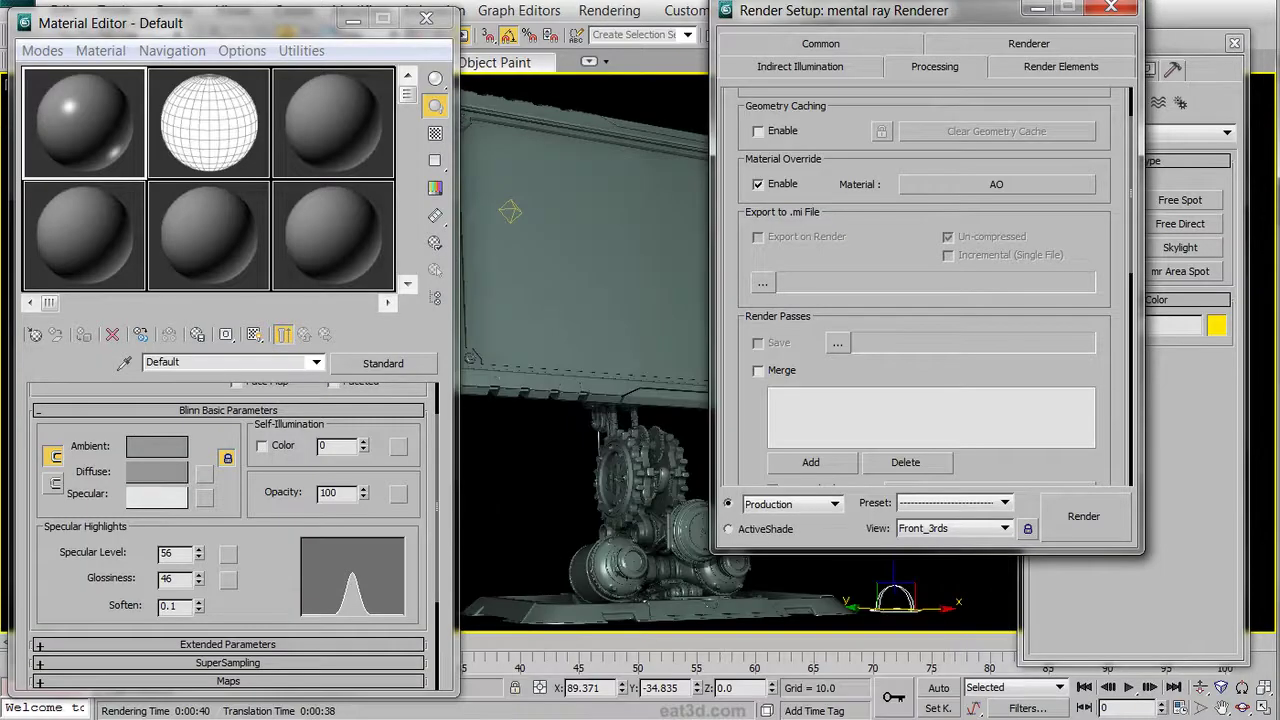
Step: Untick the AO material's Wire layer and save over AO_Full_Low_Res.png with alpha
click(220, 118)
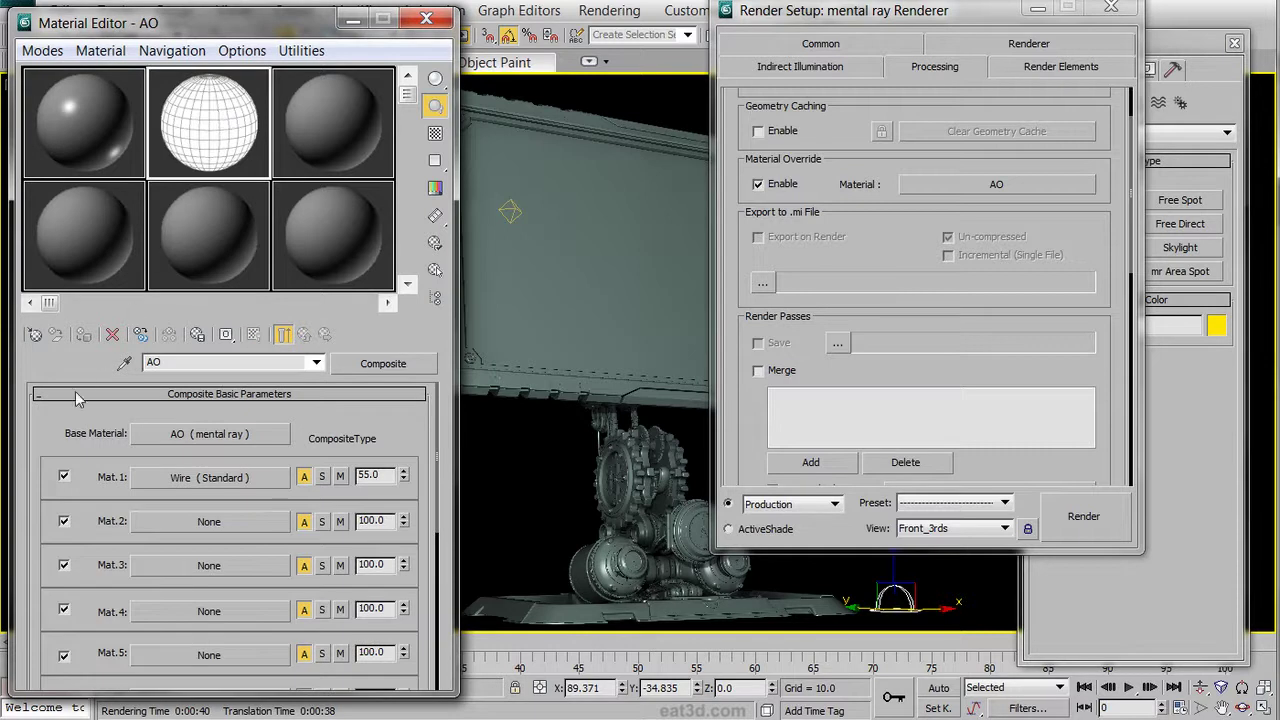
click(64, 478)
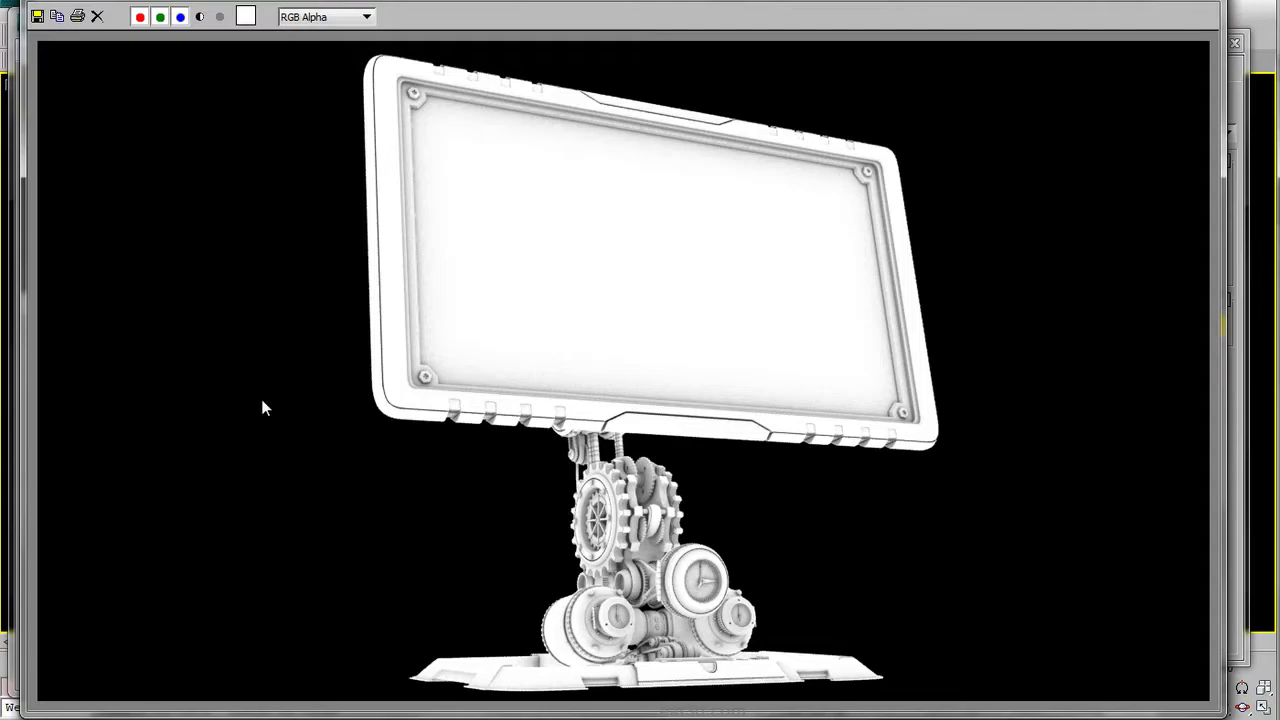
click(37, 16)
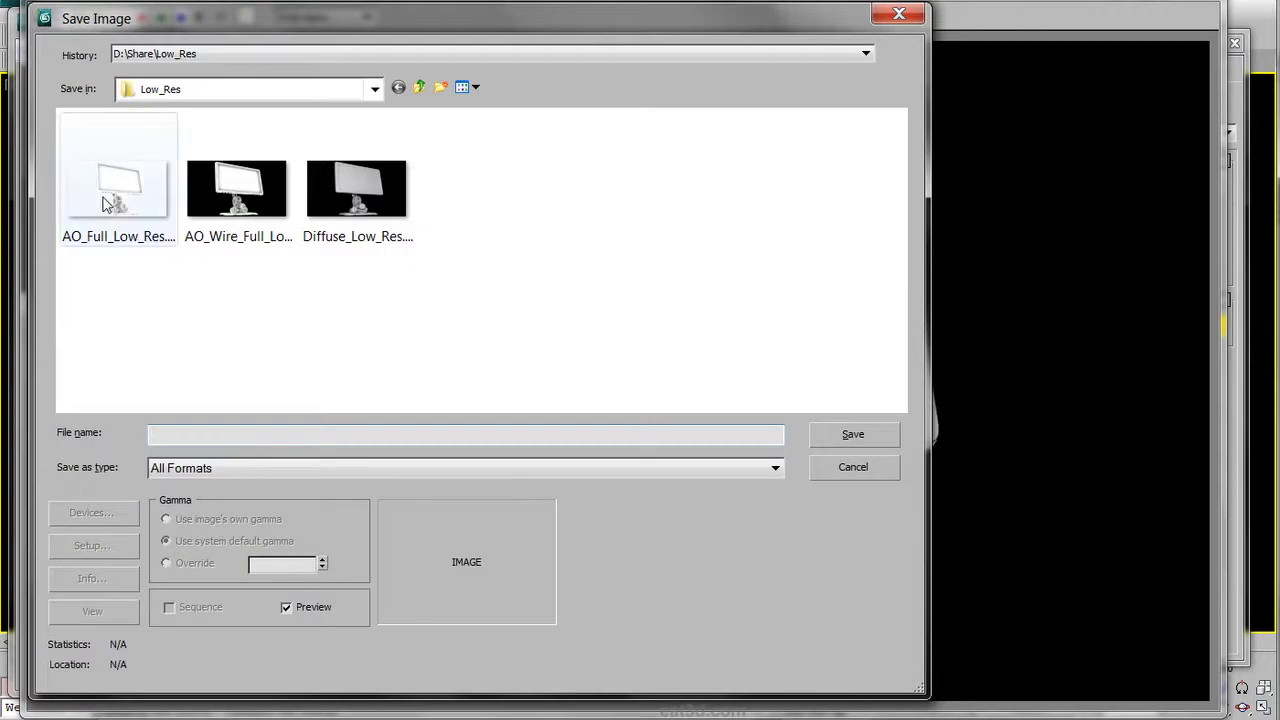
double_click(102, 195)
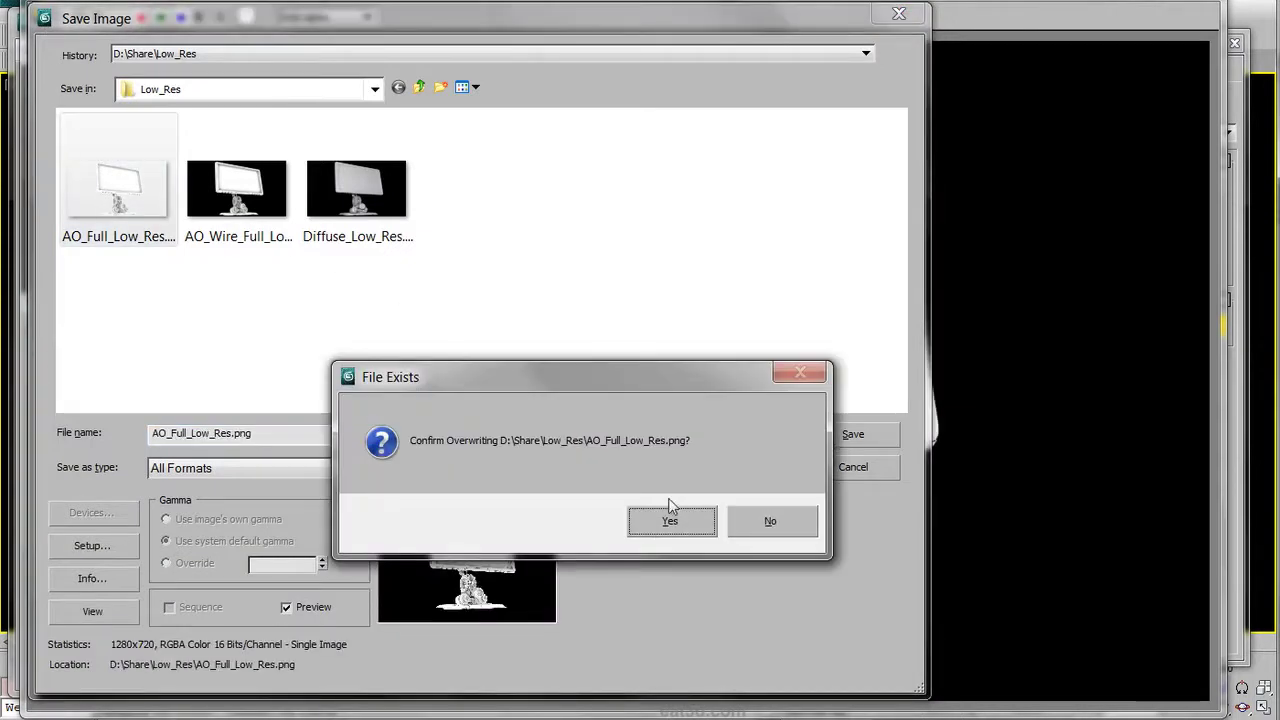
click(681, 521)
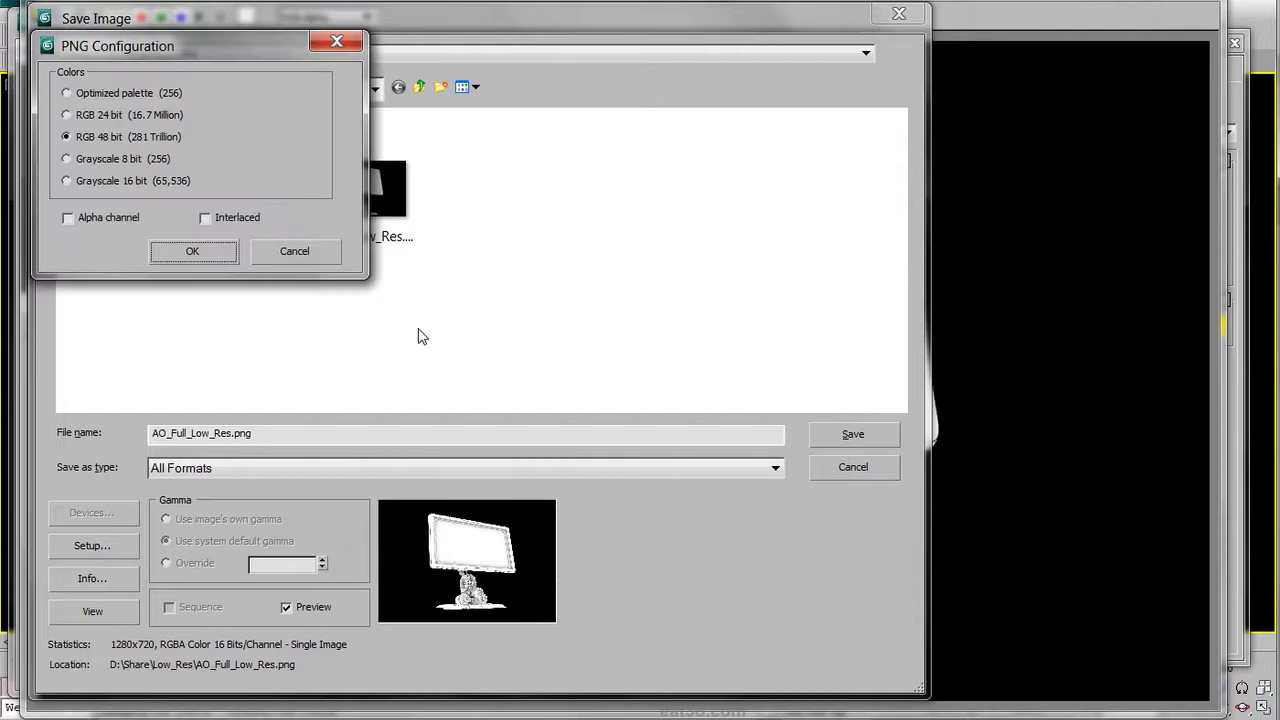
click(106, 221)
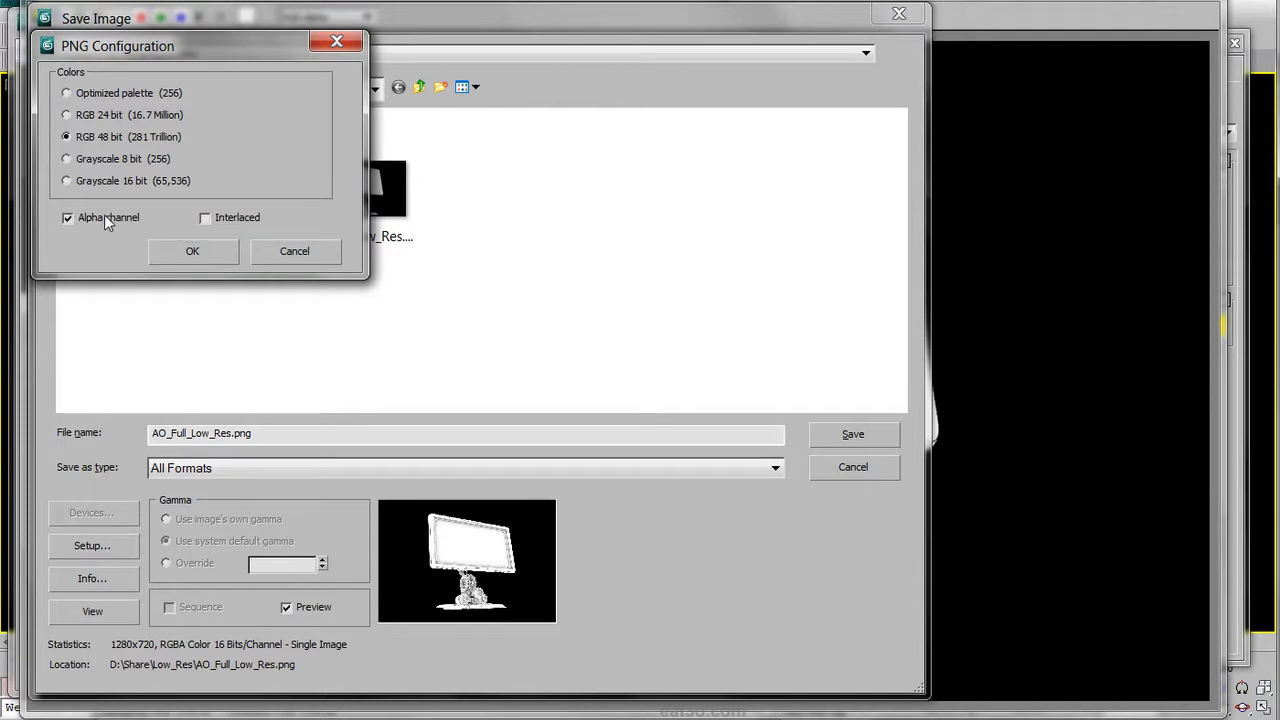
click(200, 251)
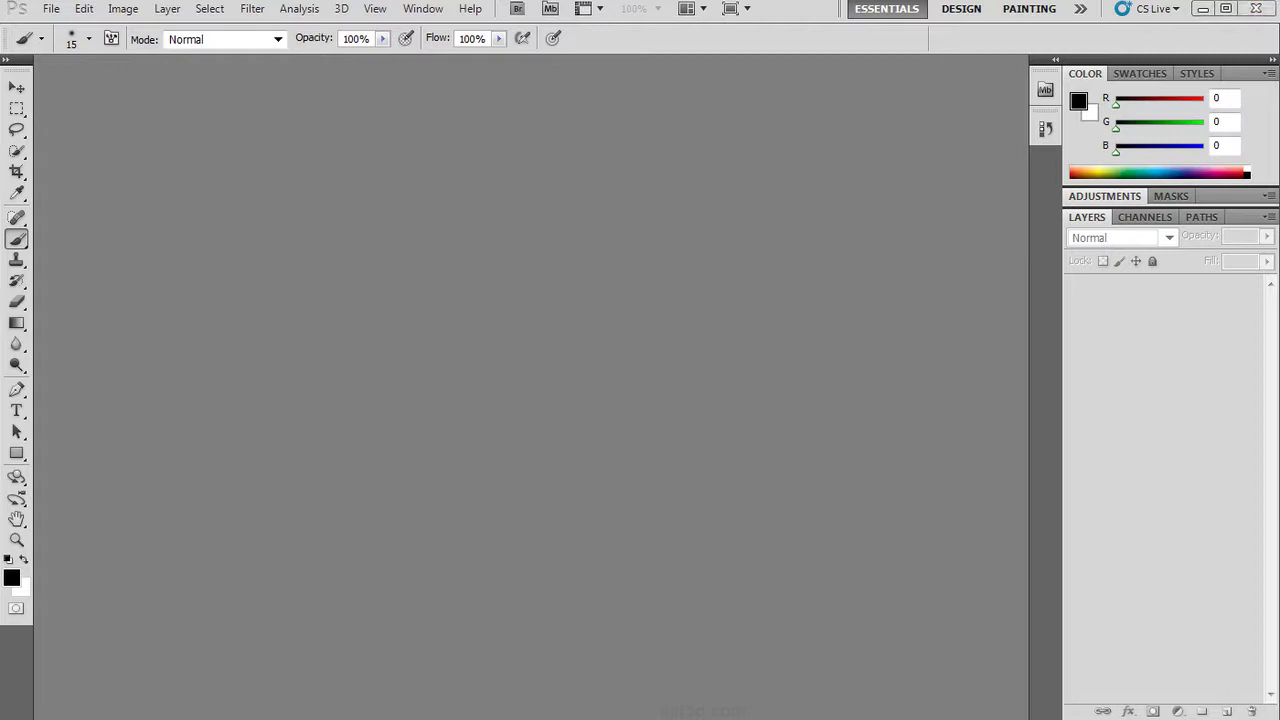
Step: Open AO_Full_Low_Res.png, AO_Wire_Full_Low_Res.png and Diffuse_Low_Res.png from the Low_Res folder
click(46, 14)
click(60, 54)
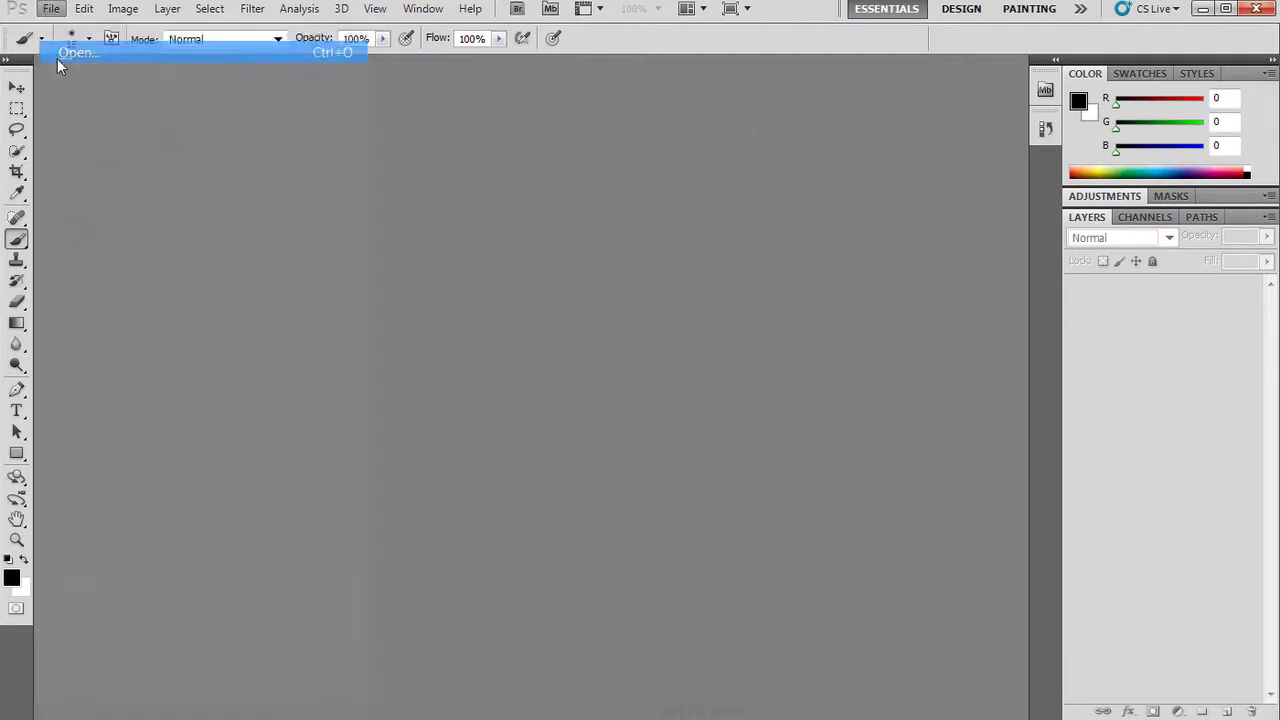
drag(224, 300, 513, 172)
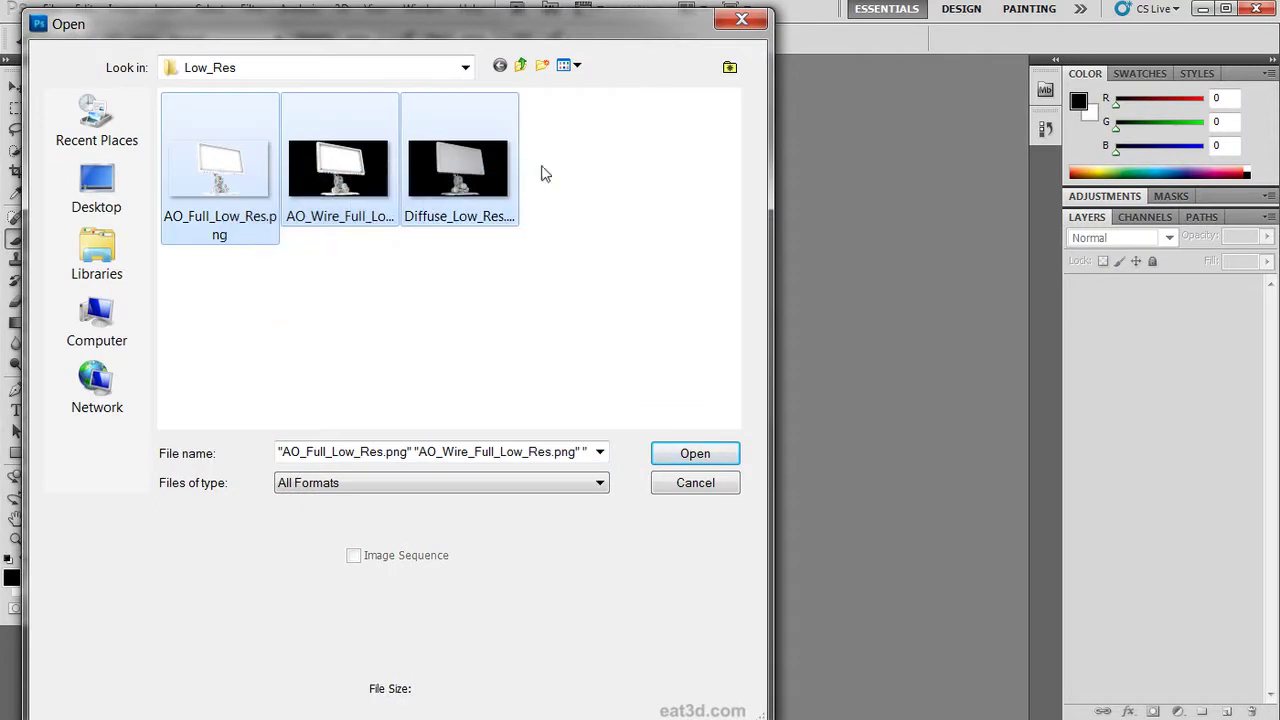
click(713, 463)
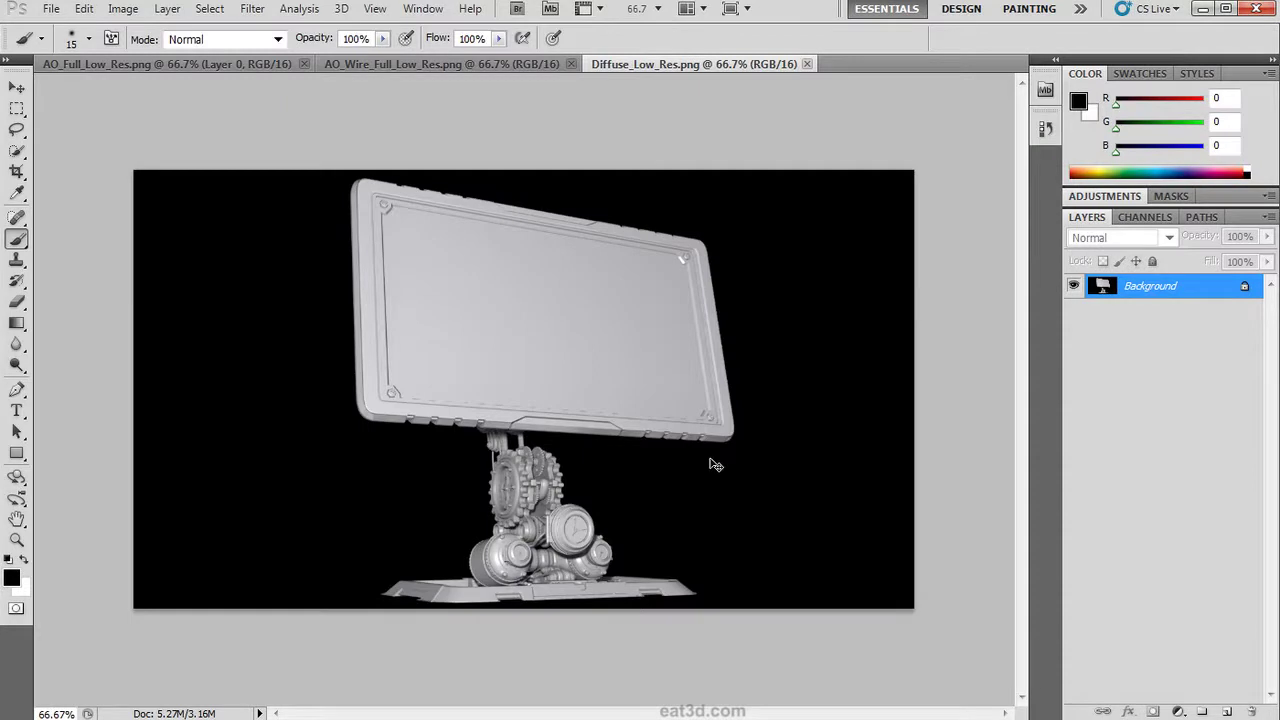
Step: Copy the whole Diffuse render, close its document, and paste it into the wireframe document as a new layer
key(ctrl+a)
click(807, 64)
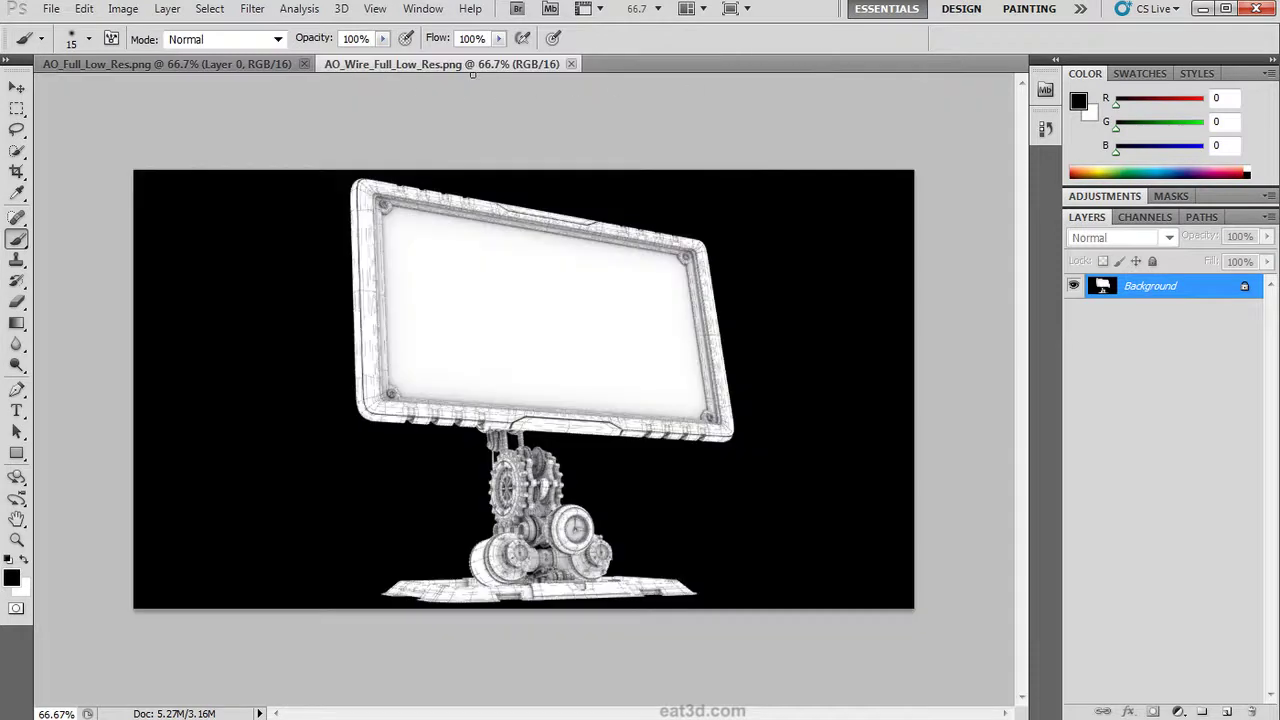
key(ctrl+v)
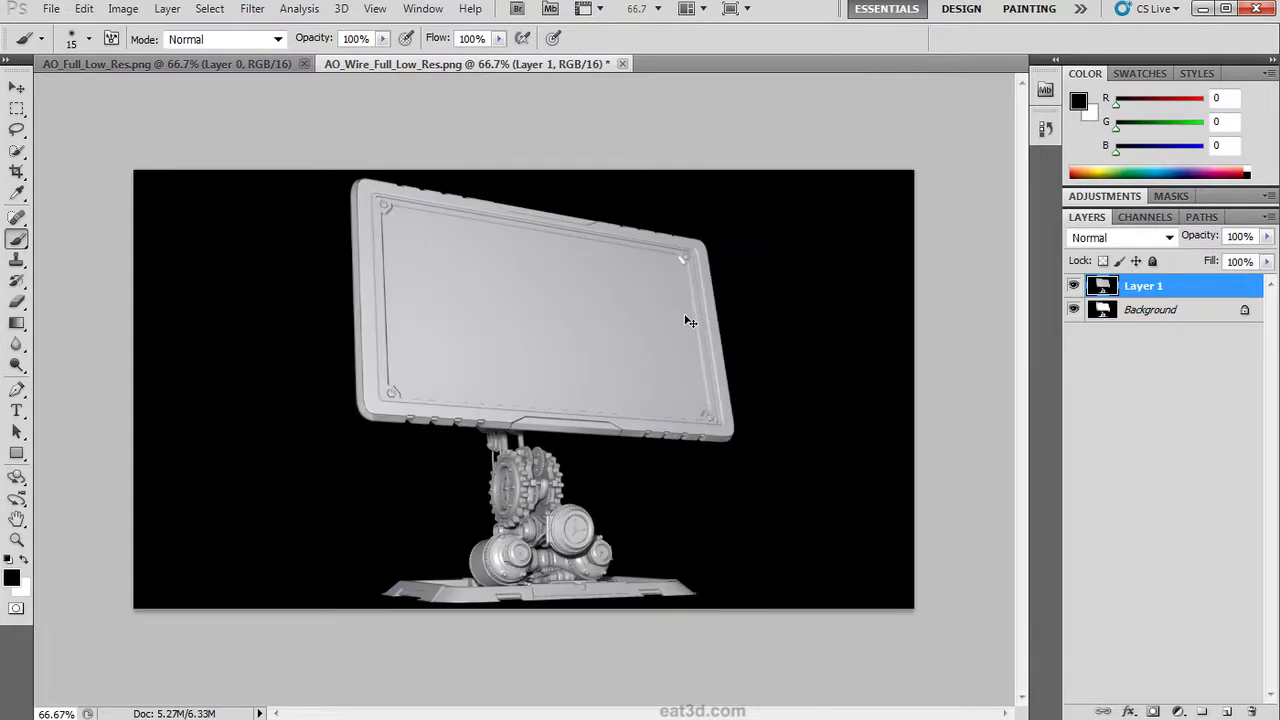
Step: Convert the Background into a regular layer and rename it AO_Wire
click(1180, 314)
double_click(1180, 314)
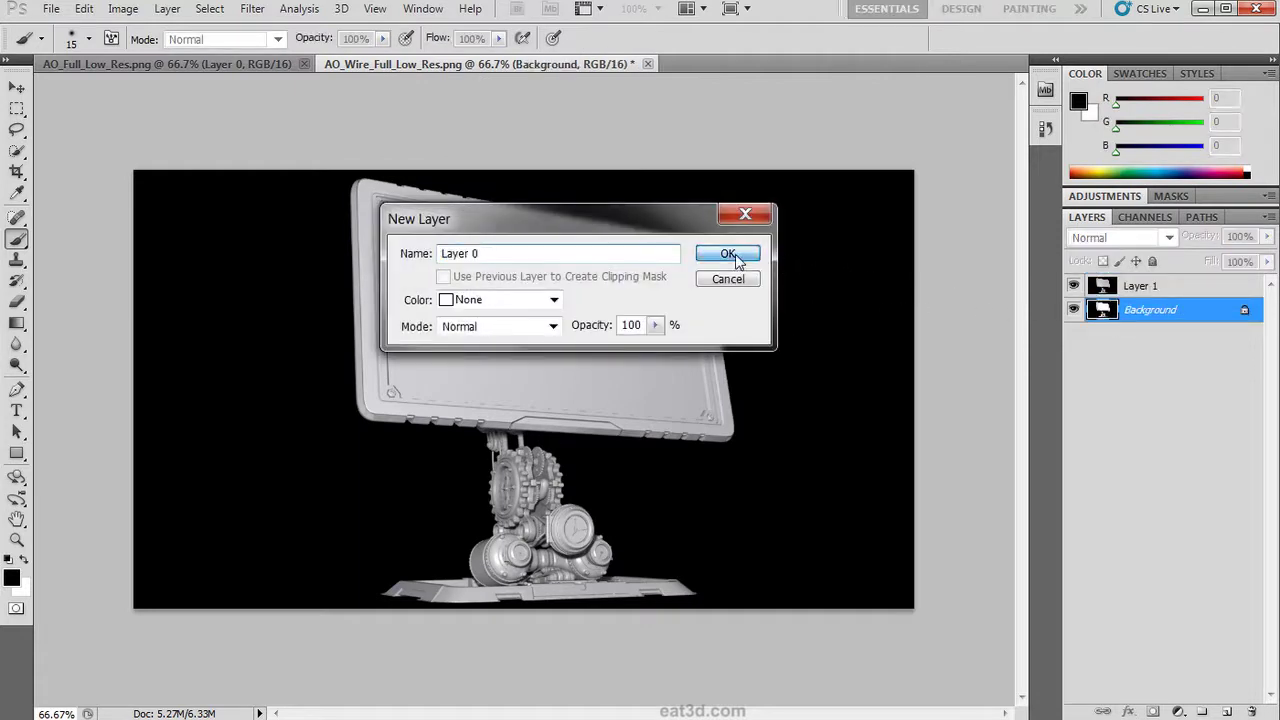
click(736, 208)
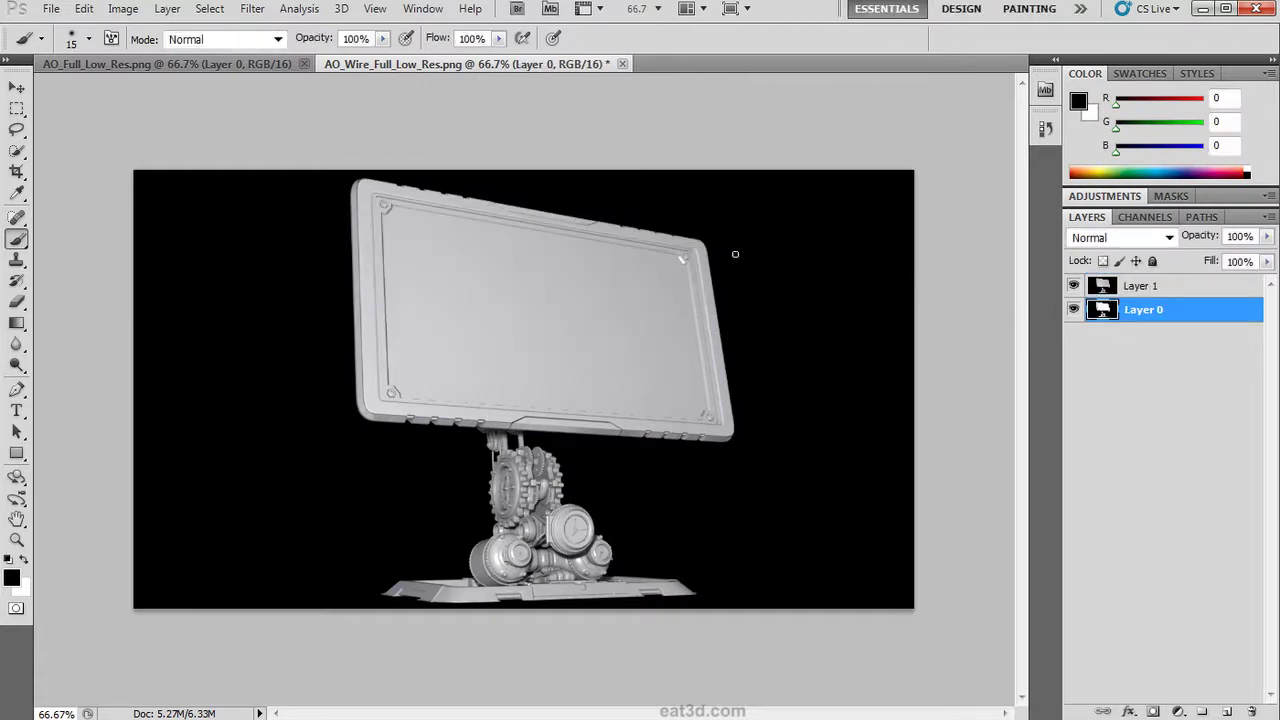
double_click(1145, 309)
text(AO_Wire)
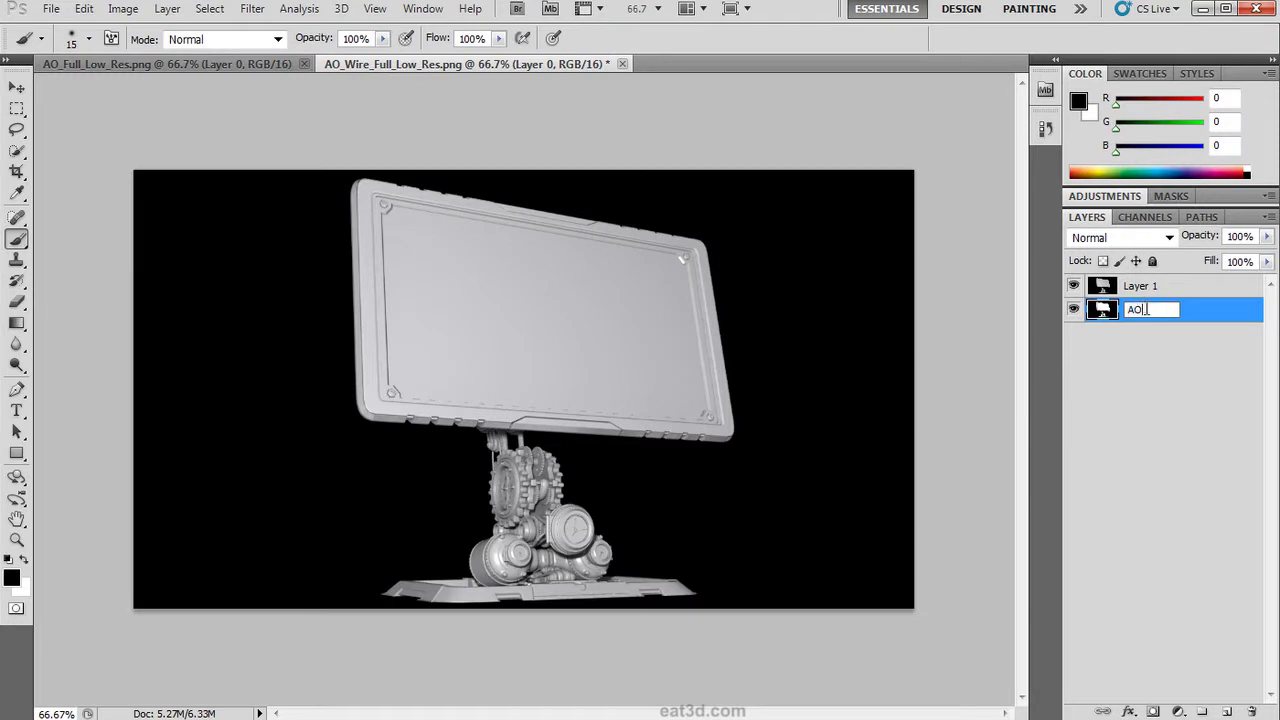
key(Return)
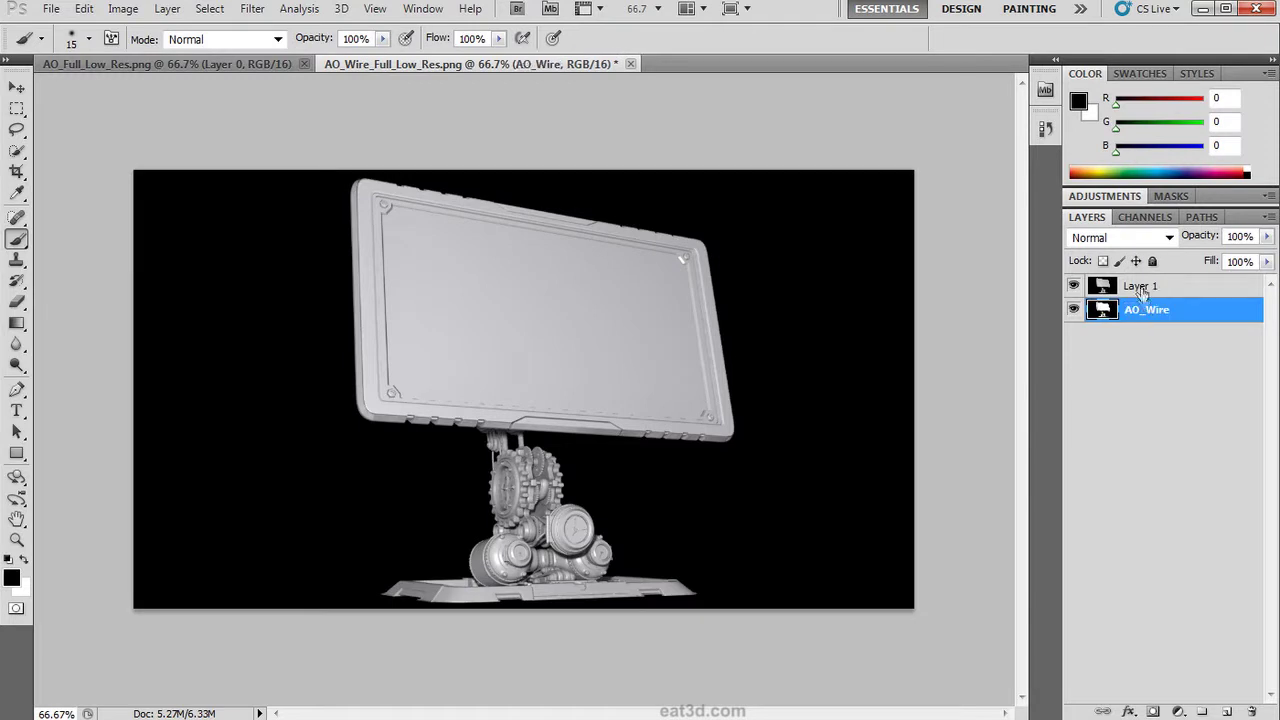
Step: Rename Layer 1 to Diffuse and view the image at actual size
double_click(1143, 285)
text(Diffuse)
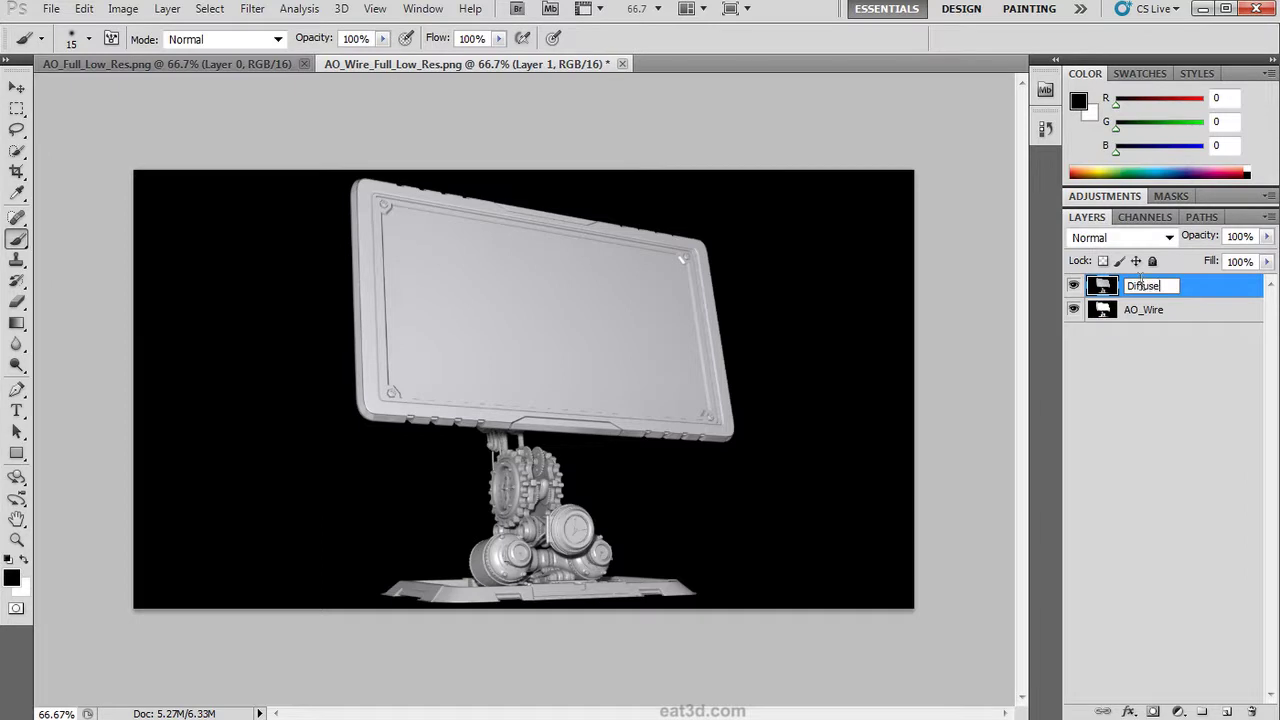
key(Return)
key(ctrl+plus)
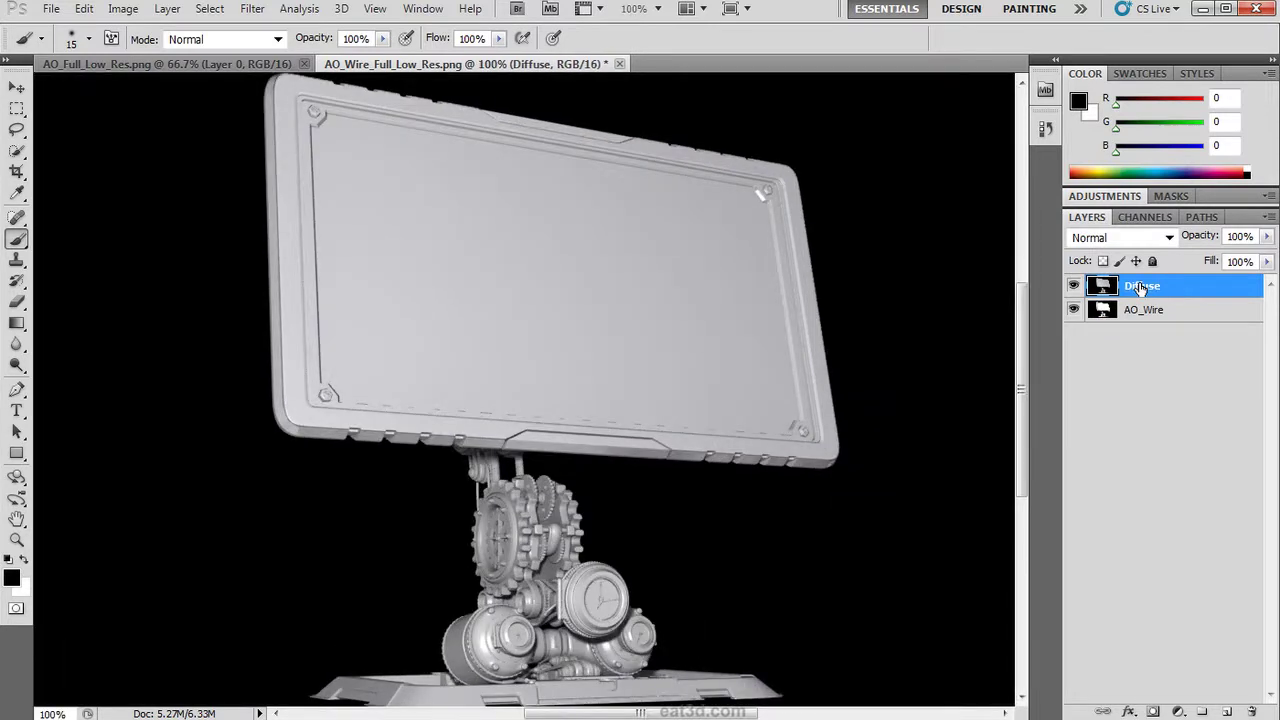
Step: Put Diffuse and AO_Wire into a new group named Front_Comp
shift+click(1160, 312)
drag(1185, 304, 1201, 711)
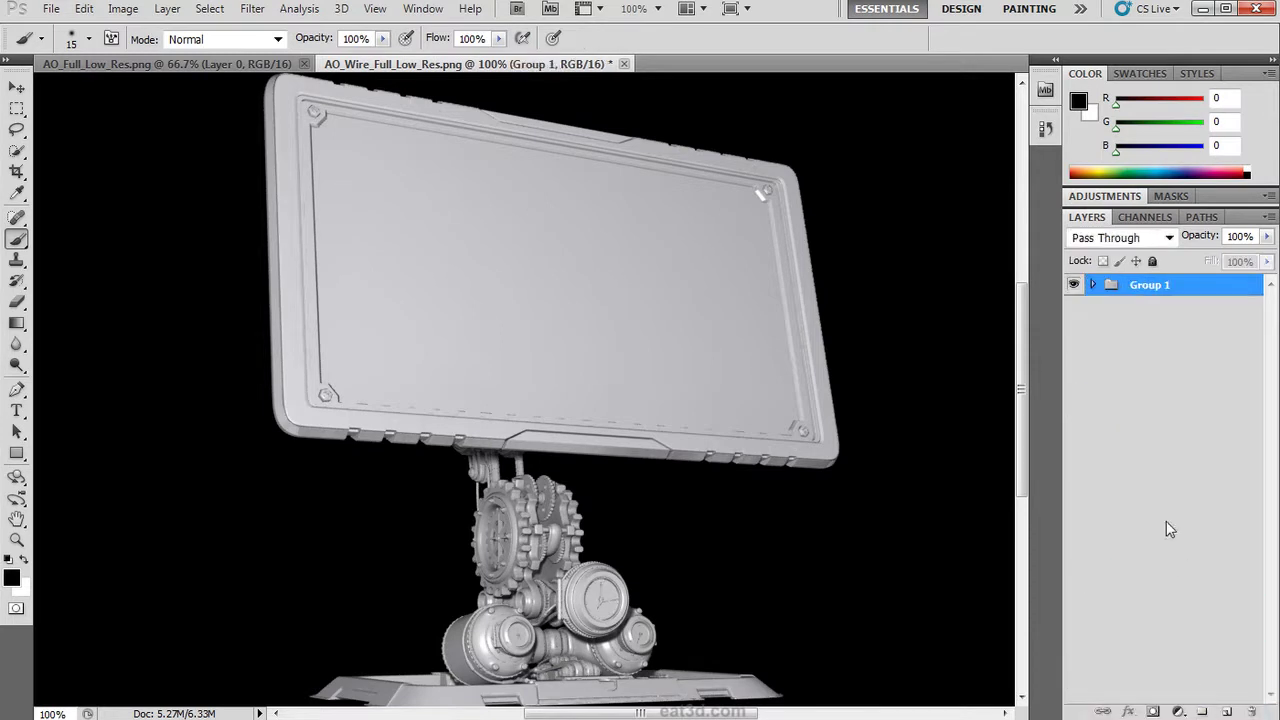
double_click(1140, 286)
text(Front_Comp)
key(Return)
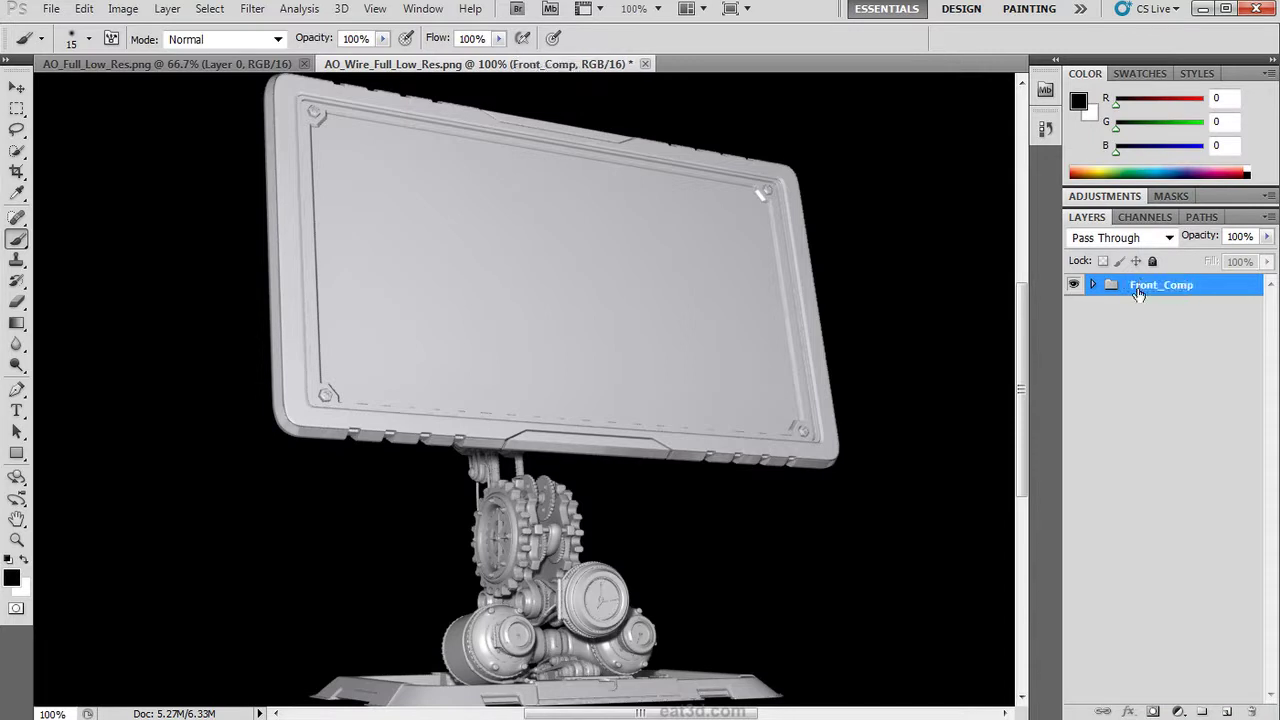
Step: Duplicate the Front_Comp group into the AO_Full_Low_Res.png document
right_click(1139, 293)
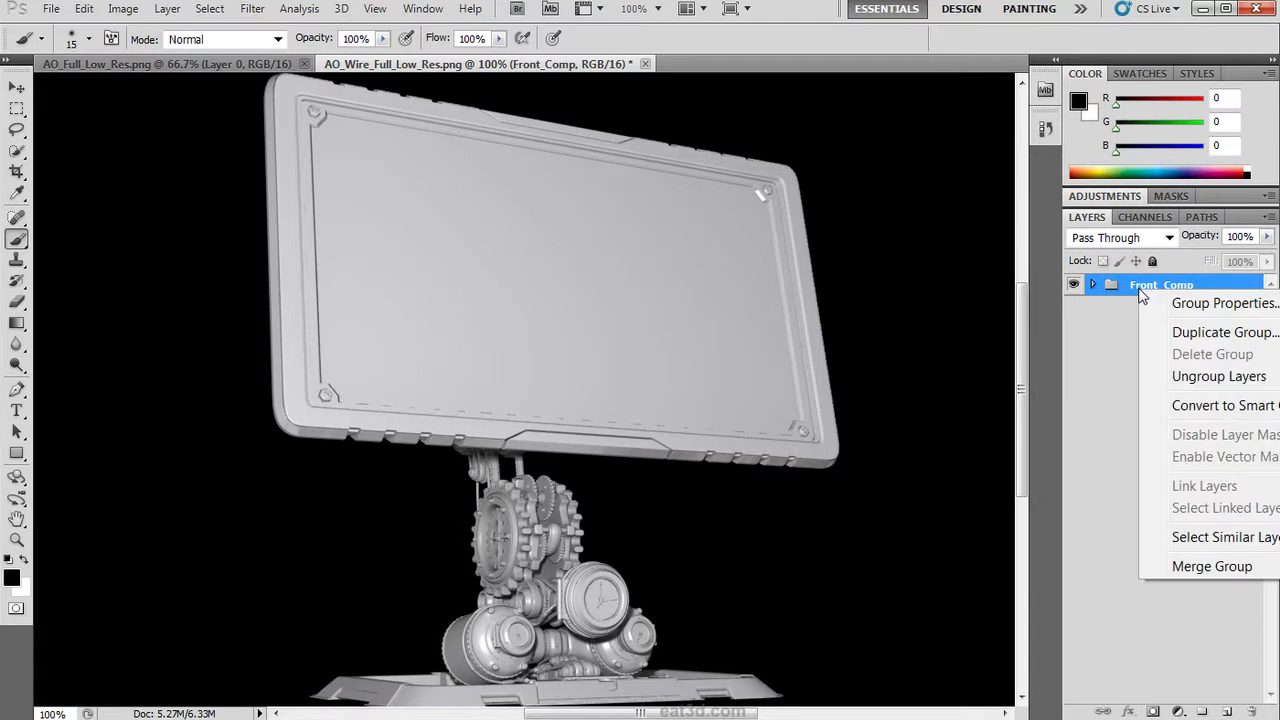
click(1193, 331)
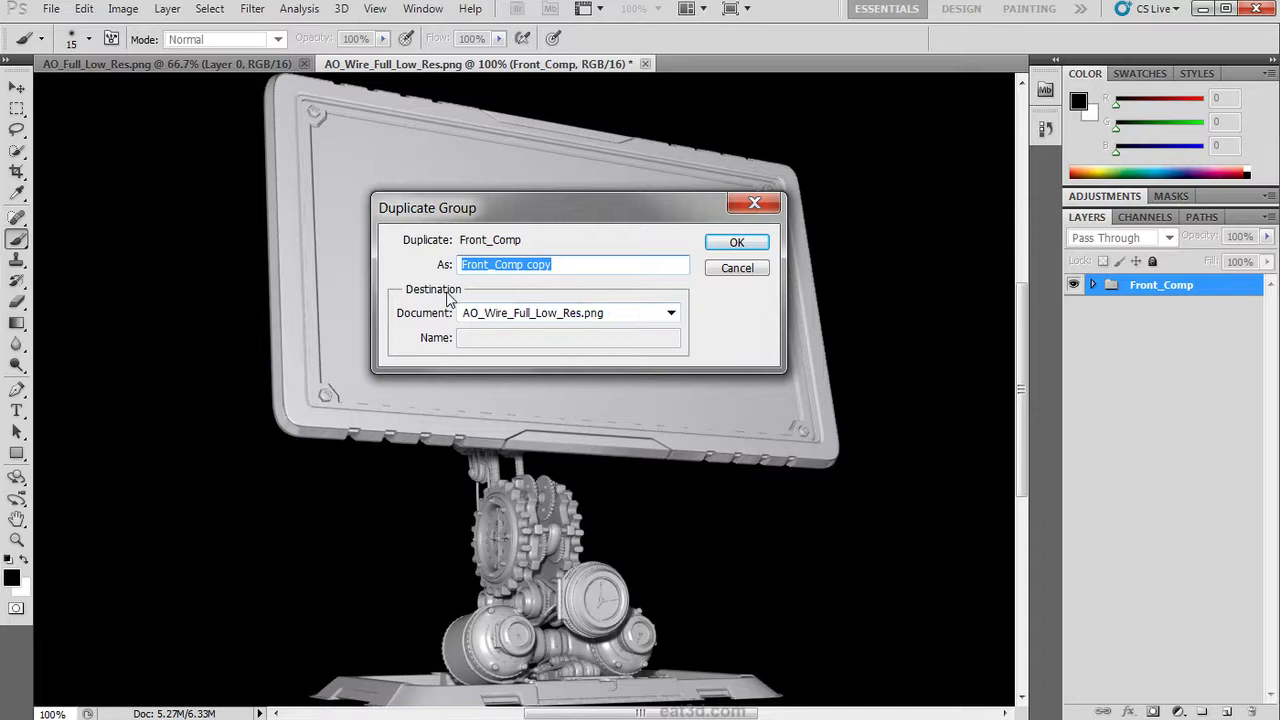
click(470, 313)
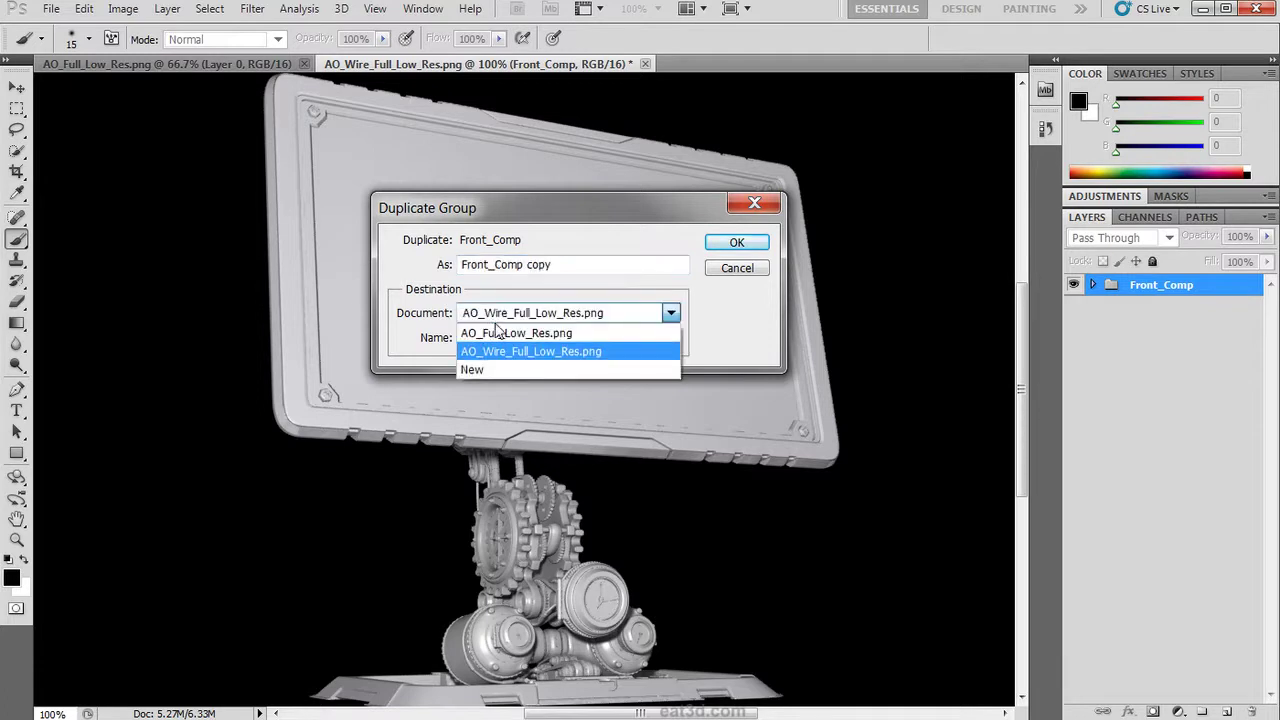
click(499, 333)
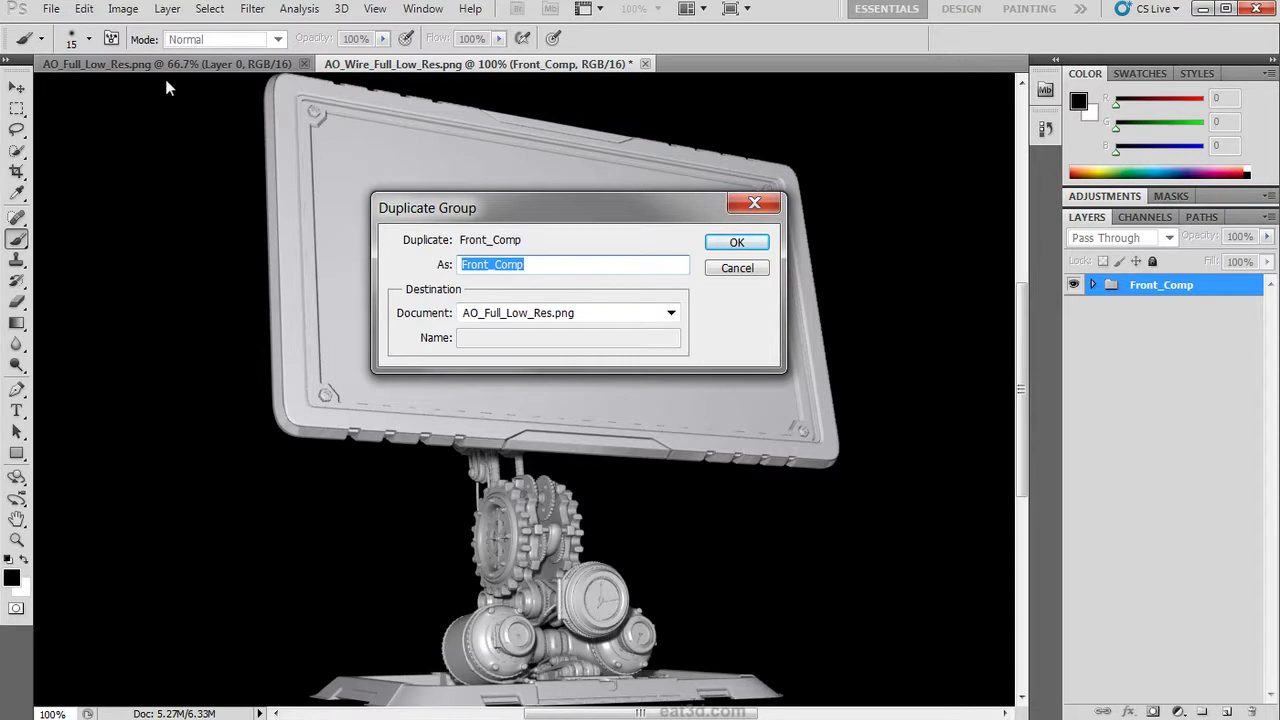
click(737, 244)
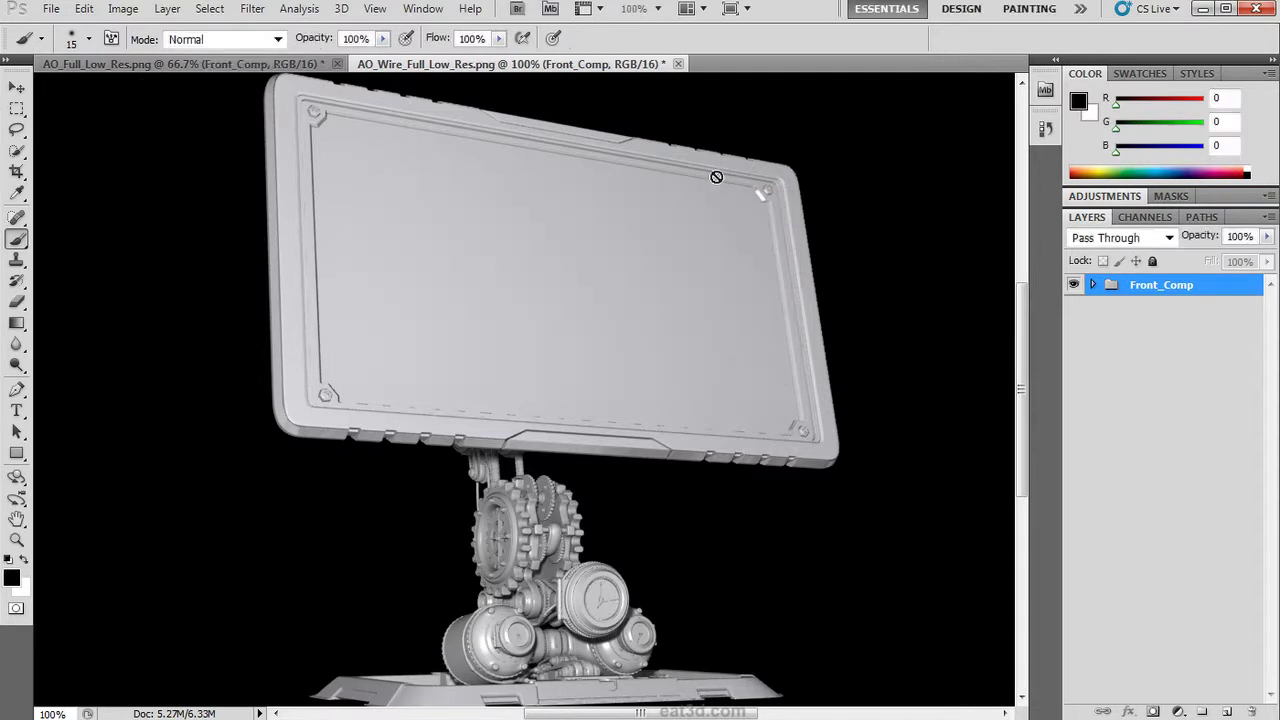
Step: Close AO_Wire_Full_Low_Res.png without saving the changes
click(678, 64)
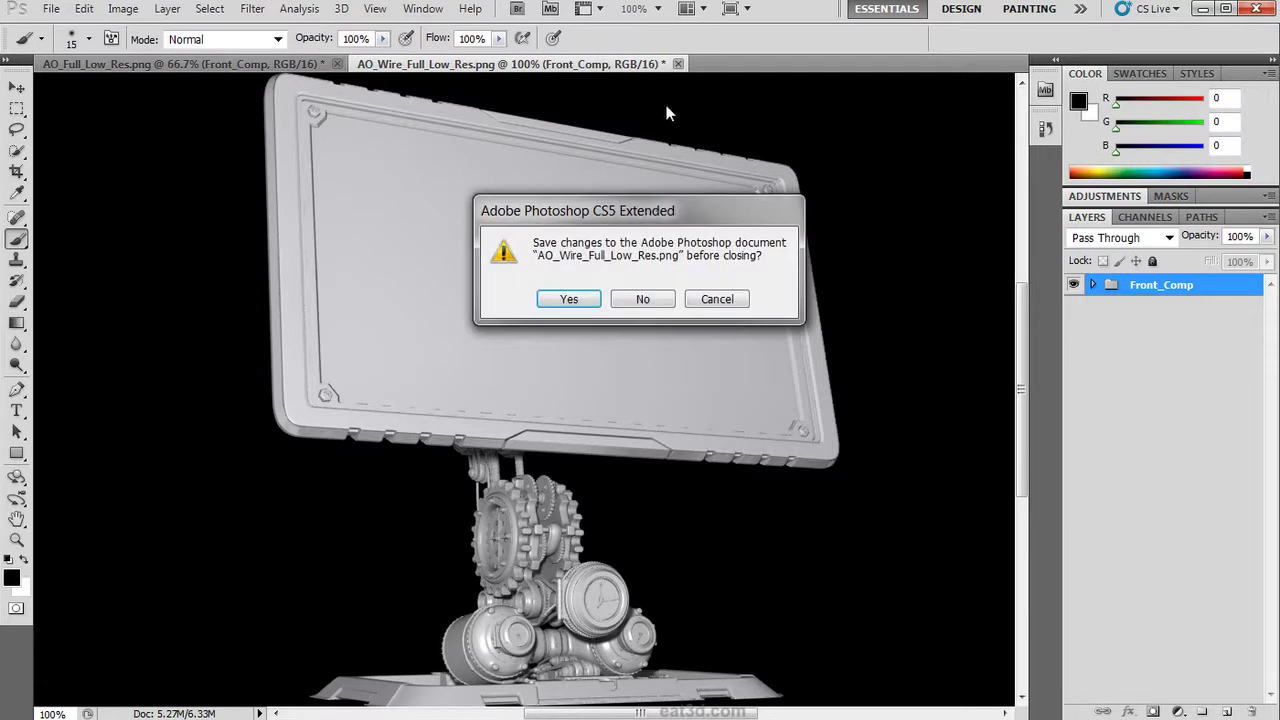
click(645, 299)
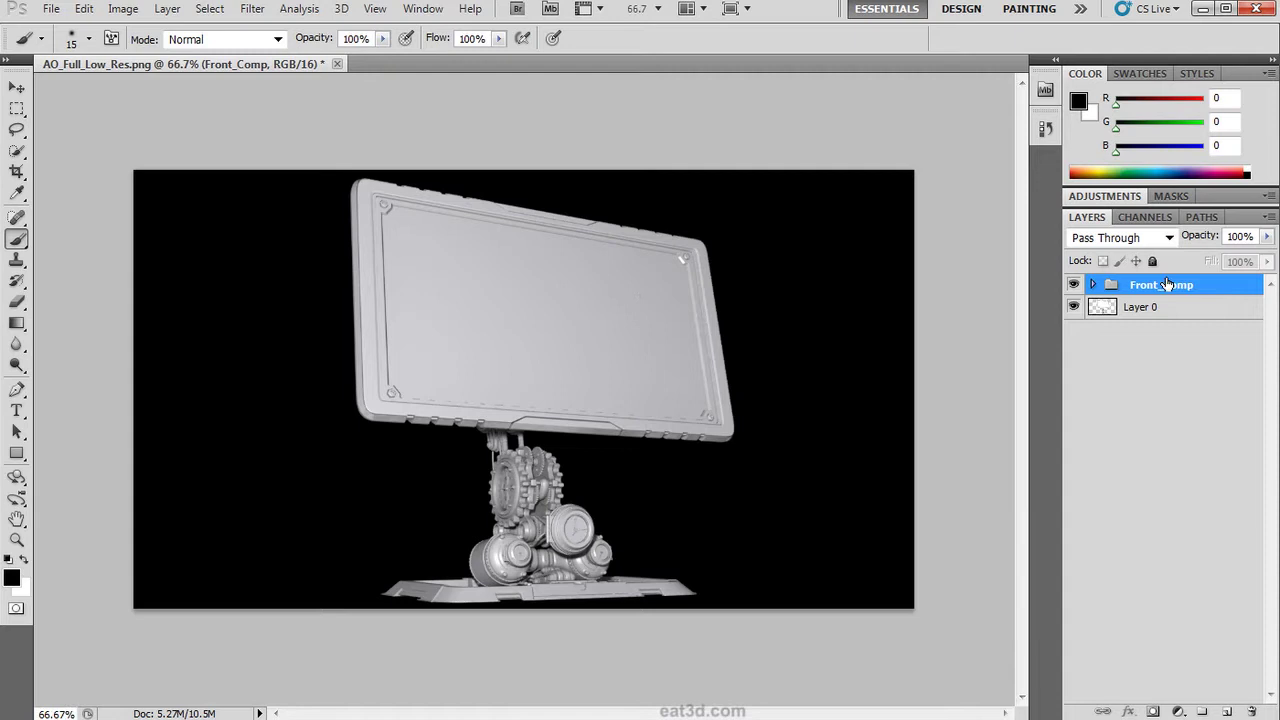
drag(1166, 285, 1124, 287)
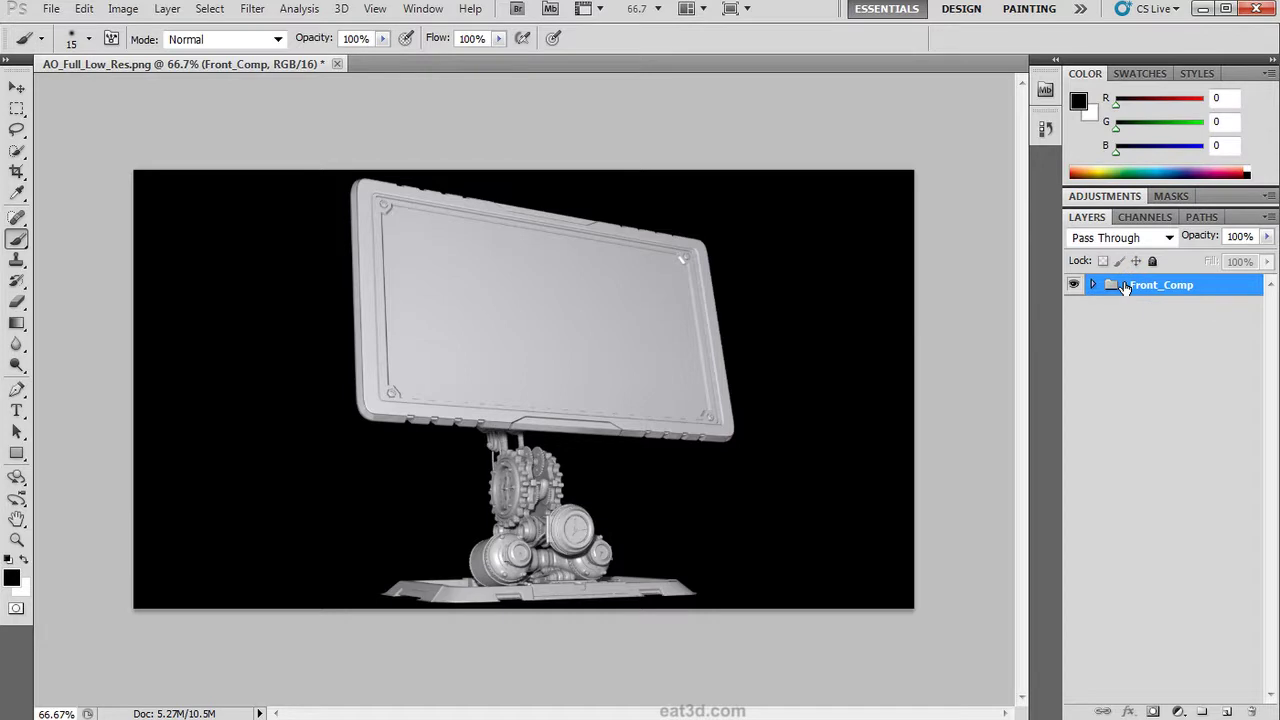
Step: Rename Layer 0 to AO and move it to the top of the Front_Comp group
click(1092, 285)
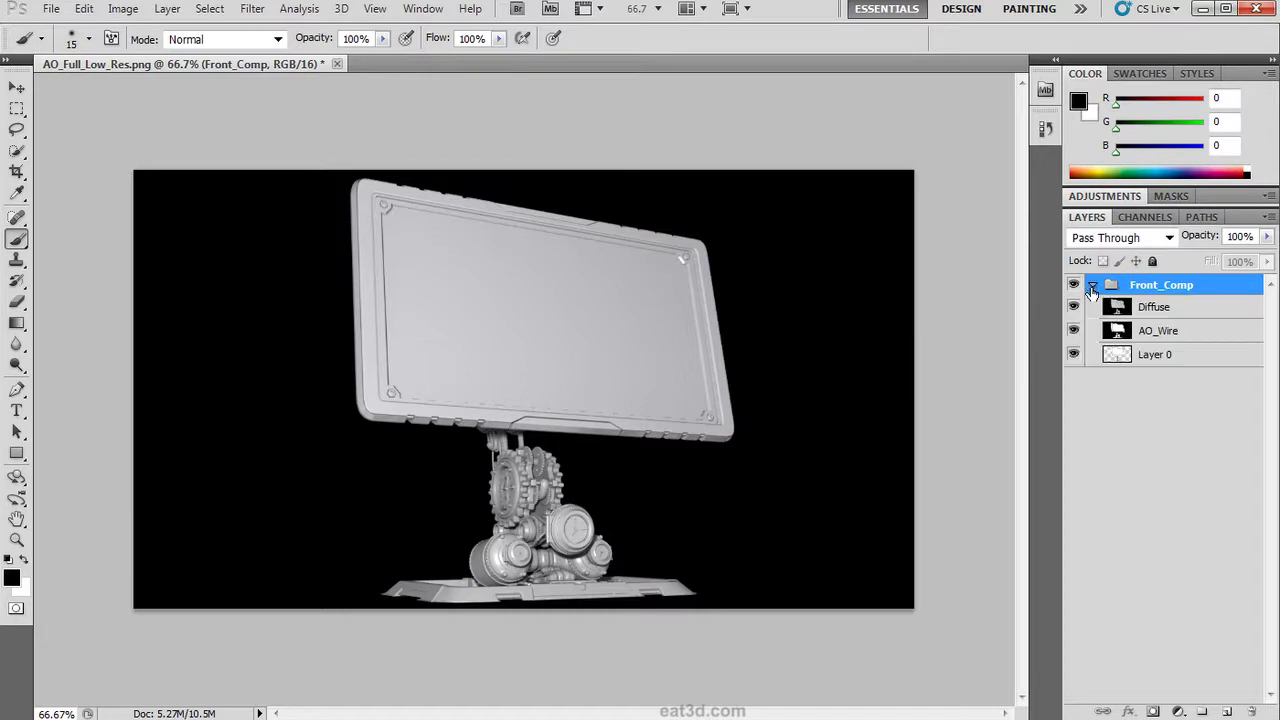
double_click(1155, 355)
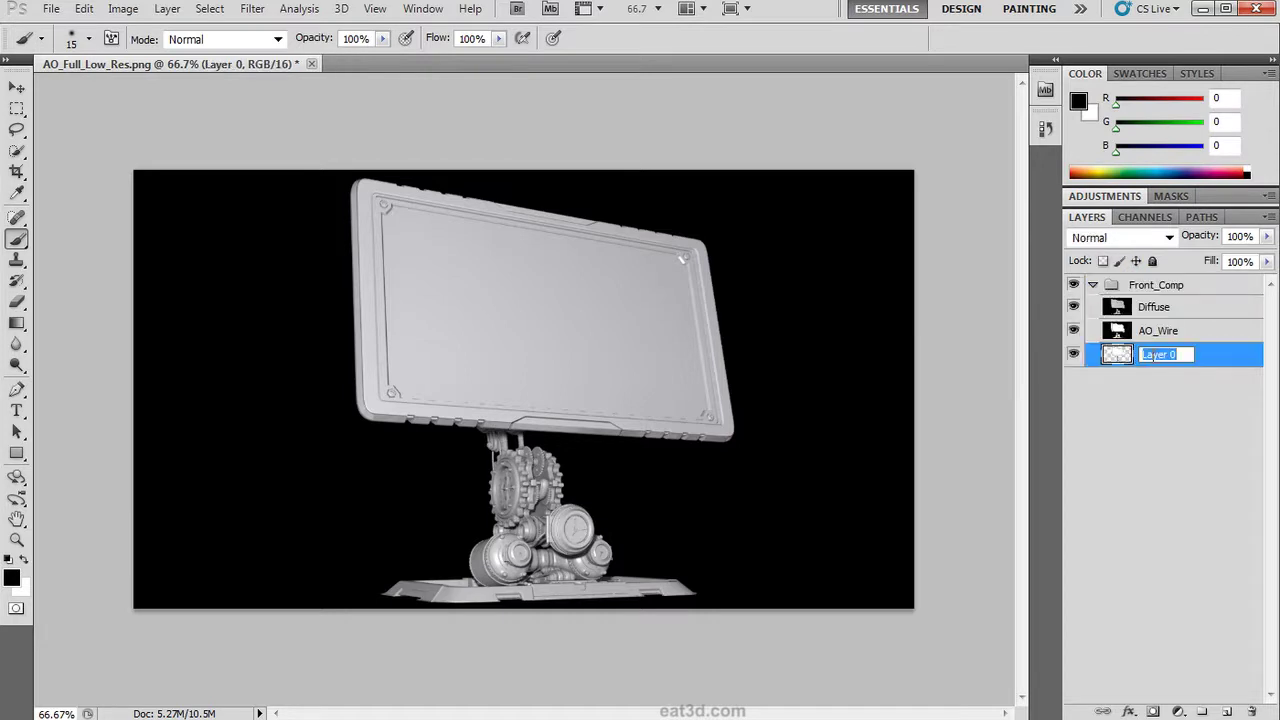
text(AO)
key(Return)
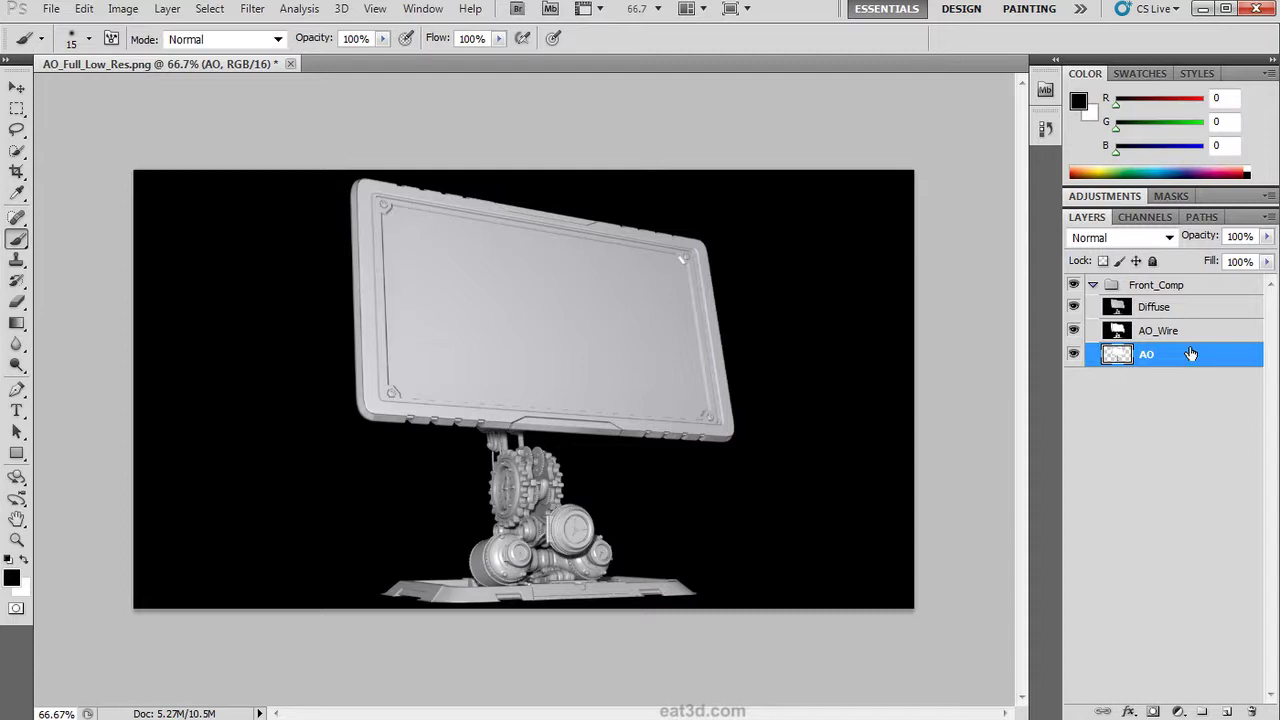
drag(1191, 353, 1157, 300)
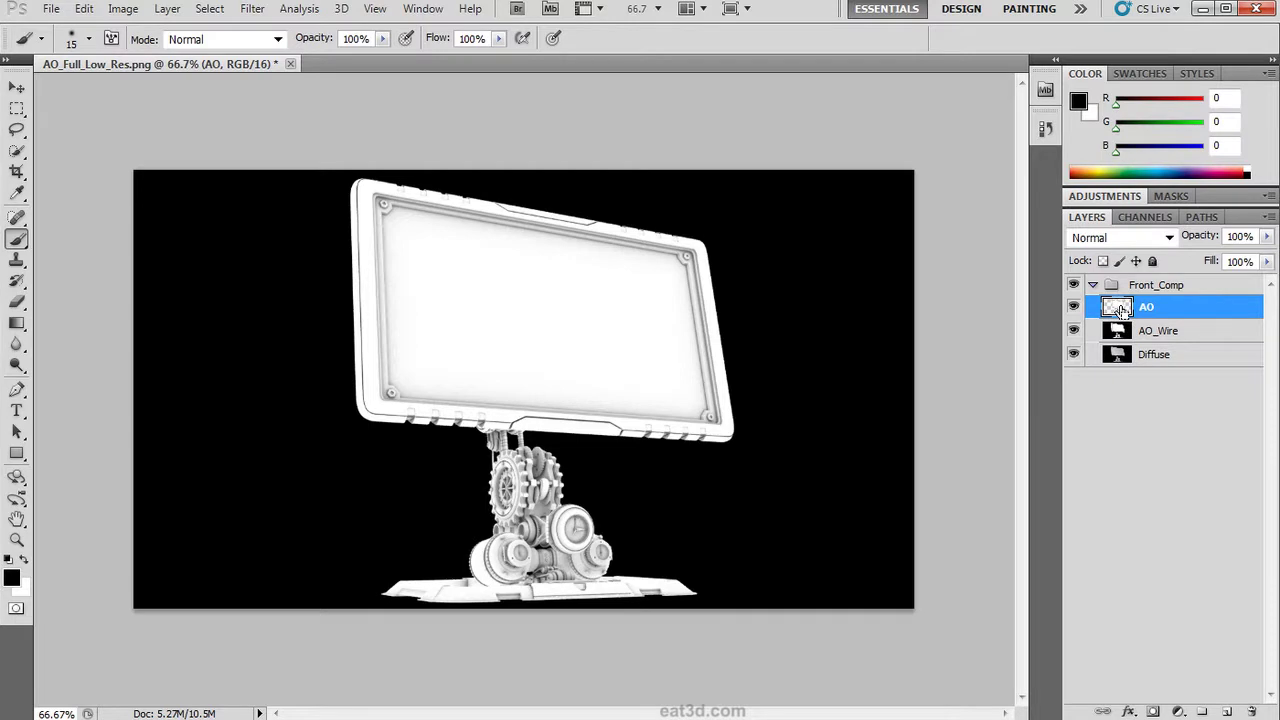
Step: Add layer masks to AO_Wire and Diffuse from the AO layer's silhouette selection
ctrl+click(1120, 310)
key(ctrl+plus)
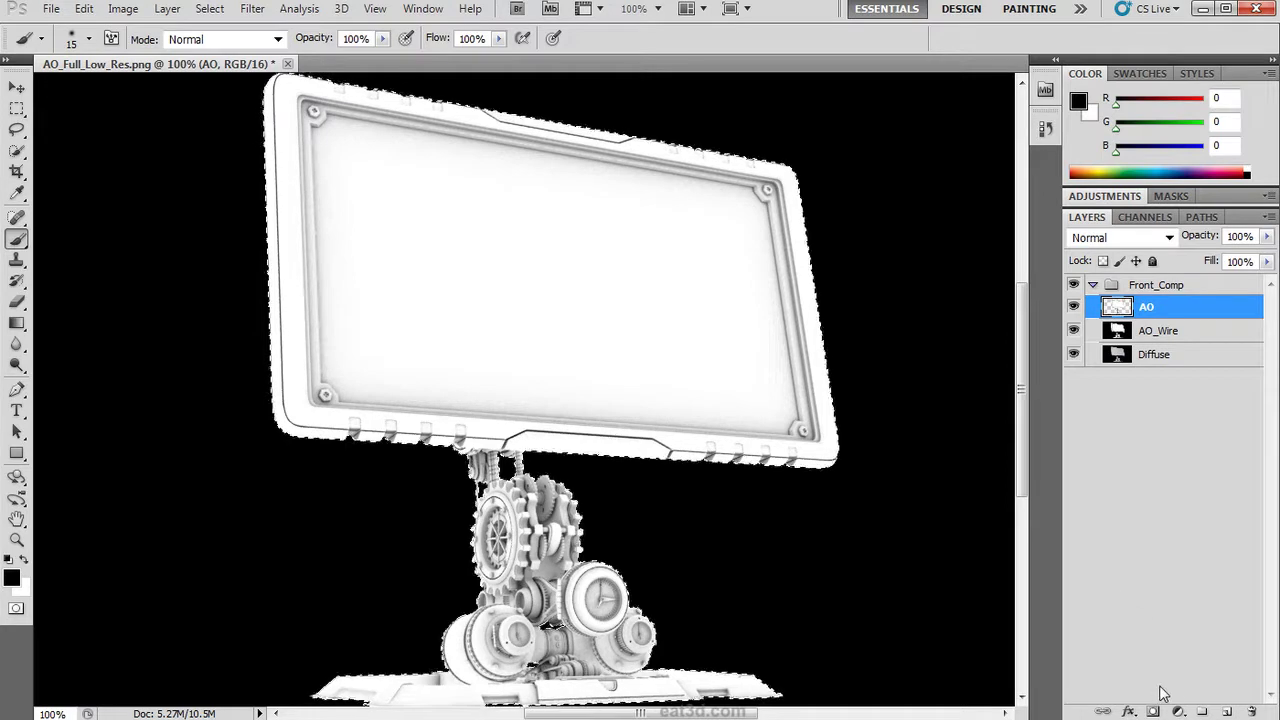
click(1120, 333)
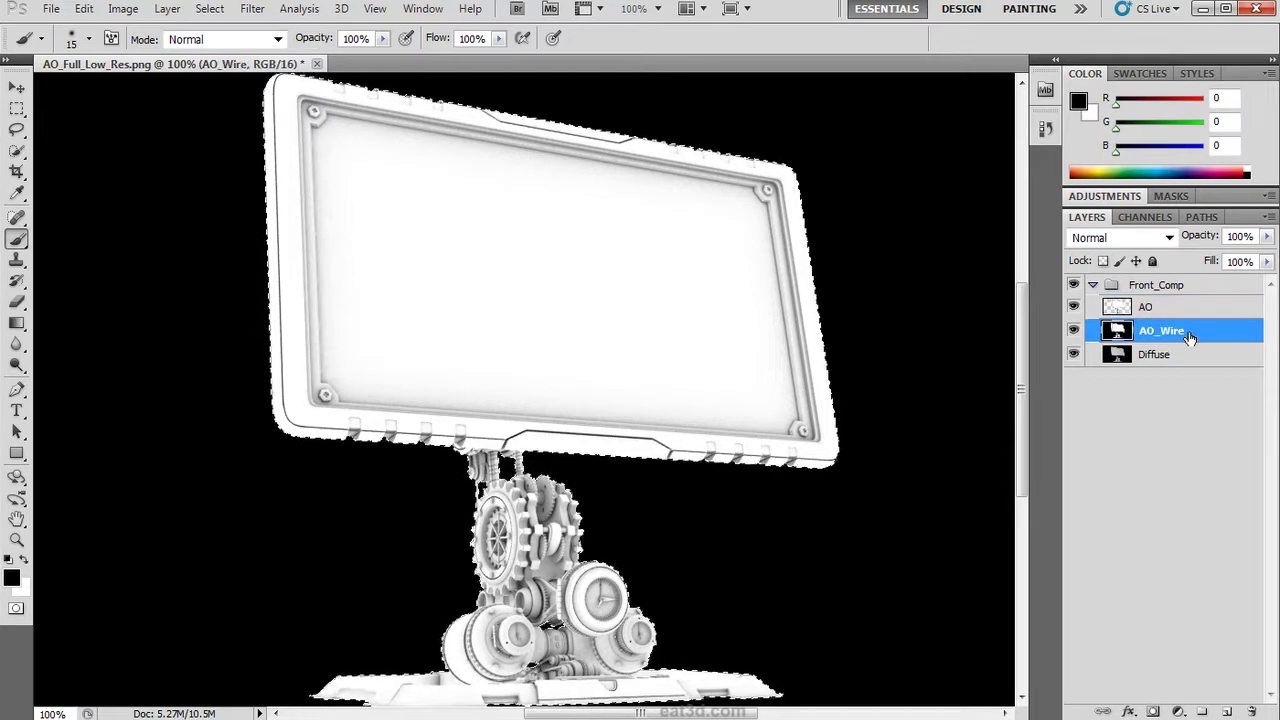
click(1153, 711)
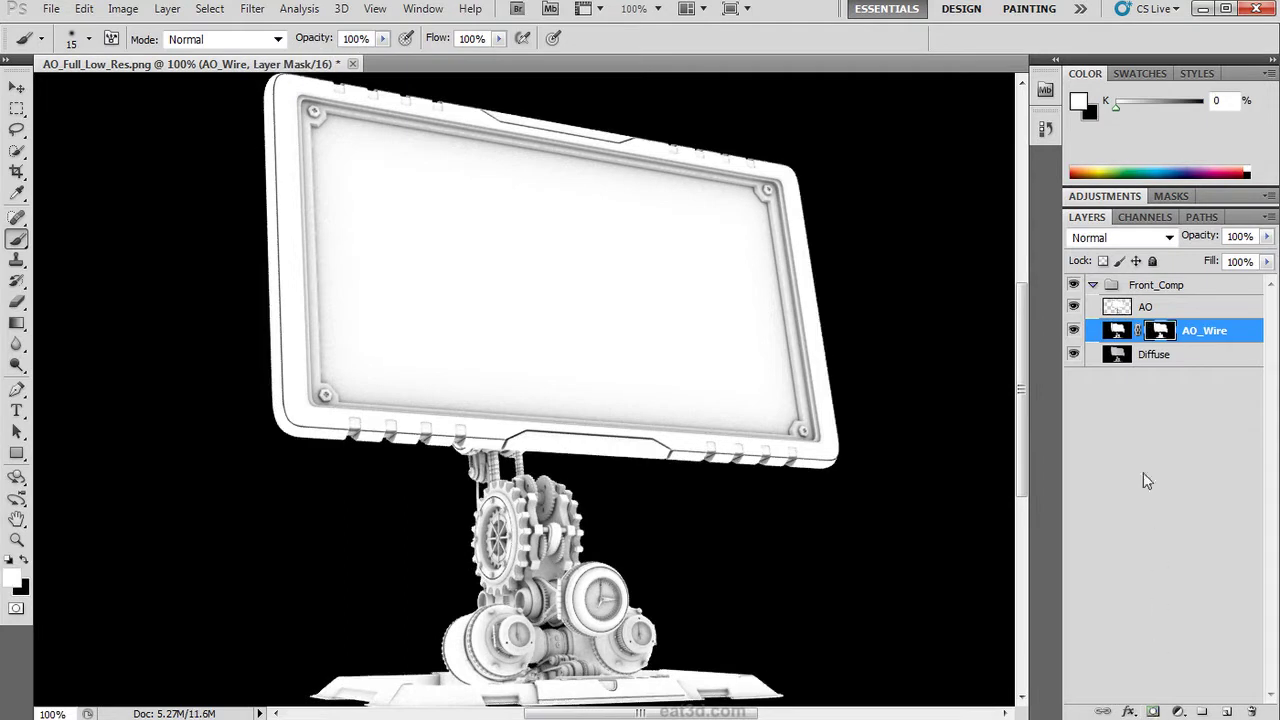
ctrl+click(1106, 312)
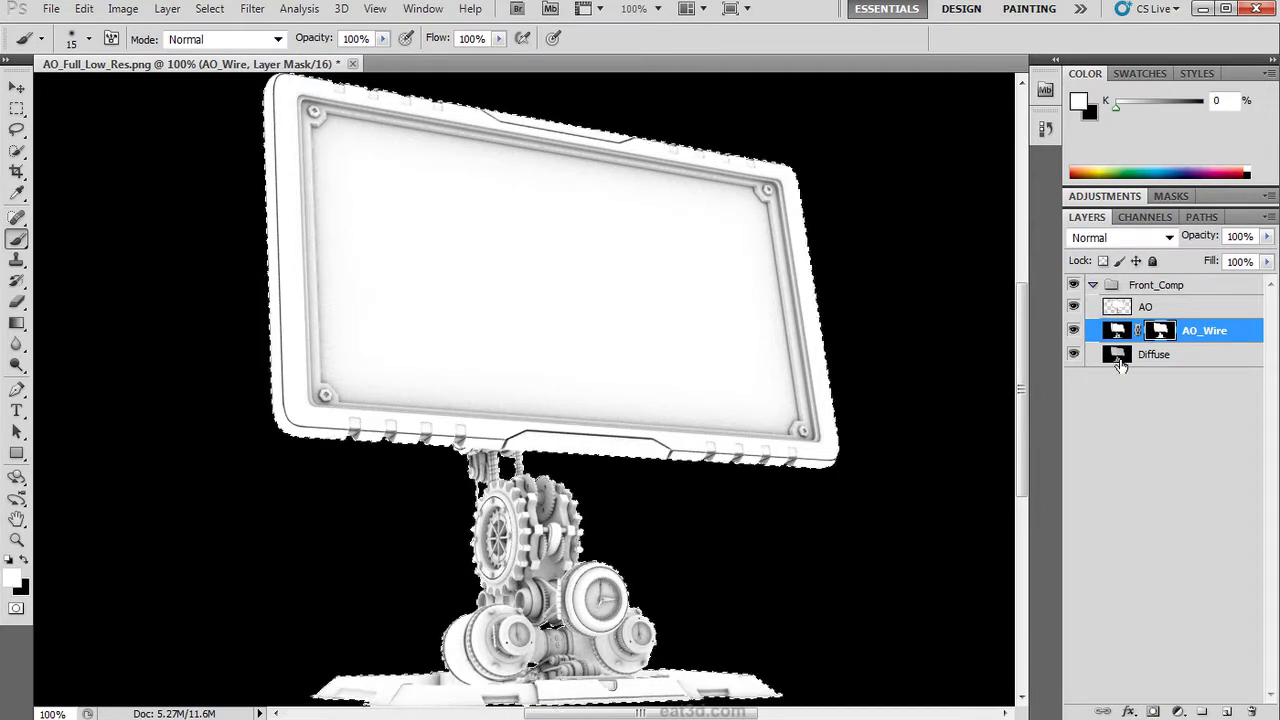
click(1185, 354)
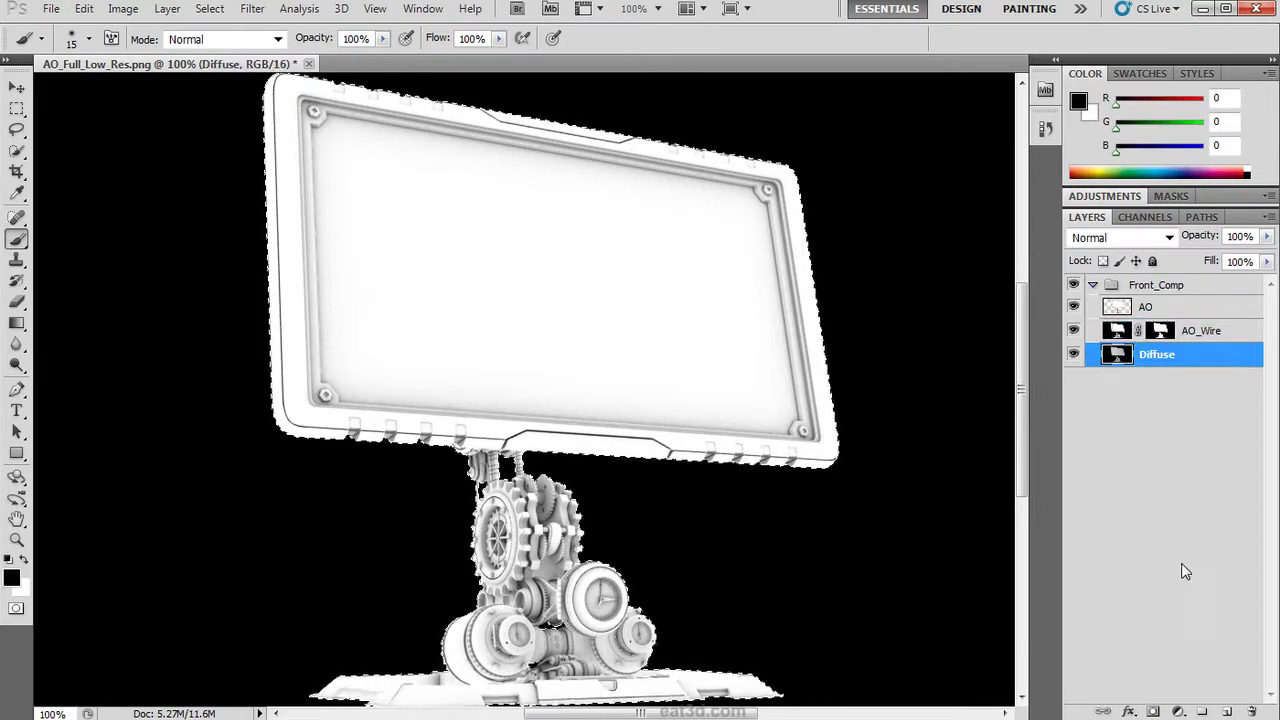
click(1153, 711)
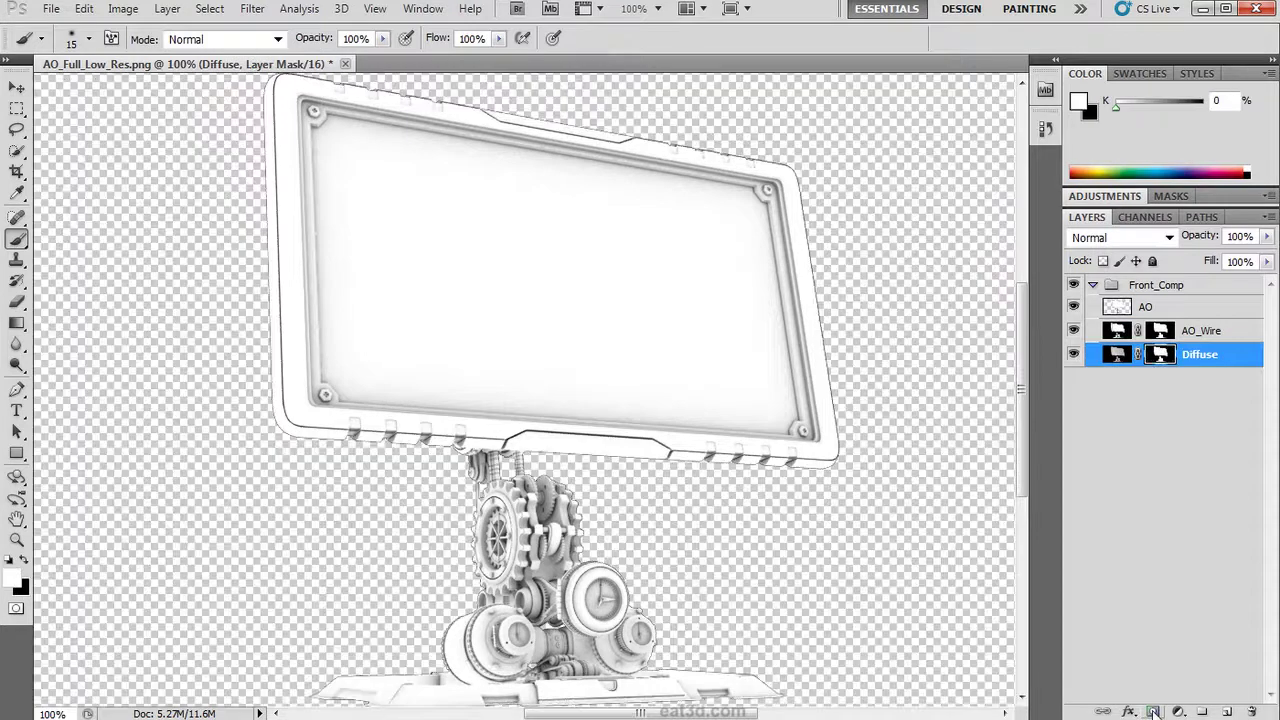
Step: Add a new empty layer named BG at the bottom of the stack
click(1227, 711)
drag(1183, 360, 1178, 398)
double_click(1140, 380)
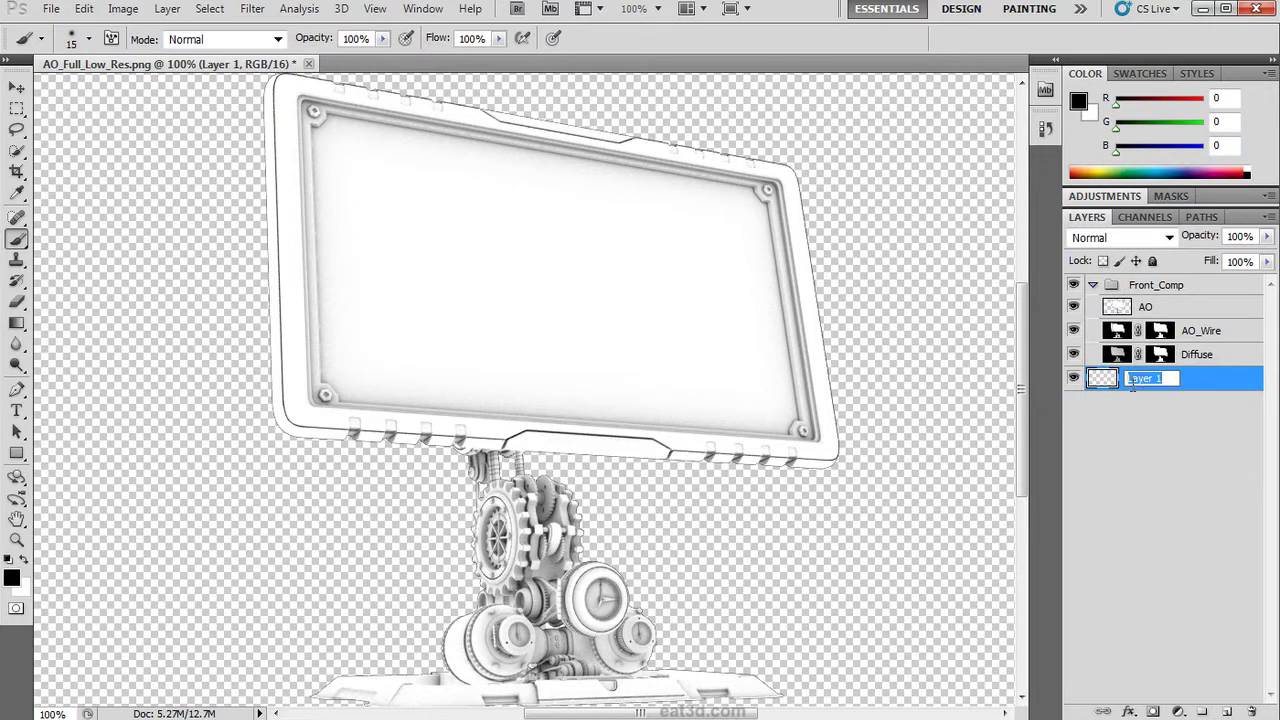
text(BG)
key(Return)
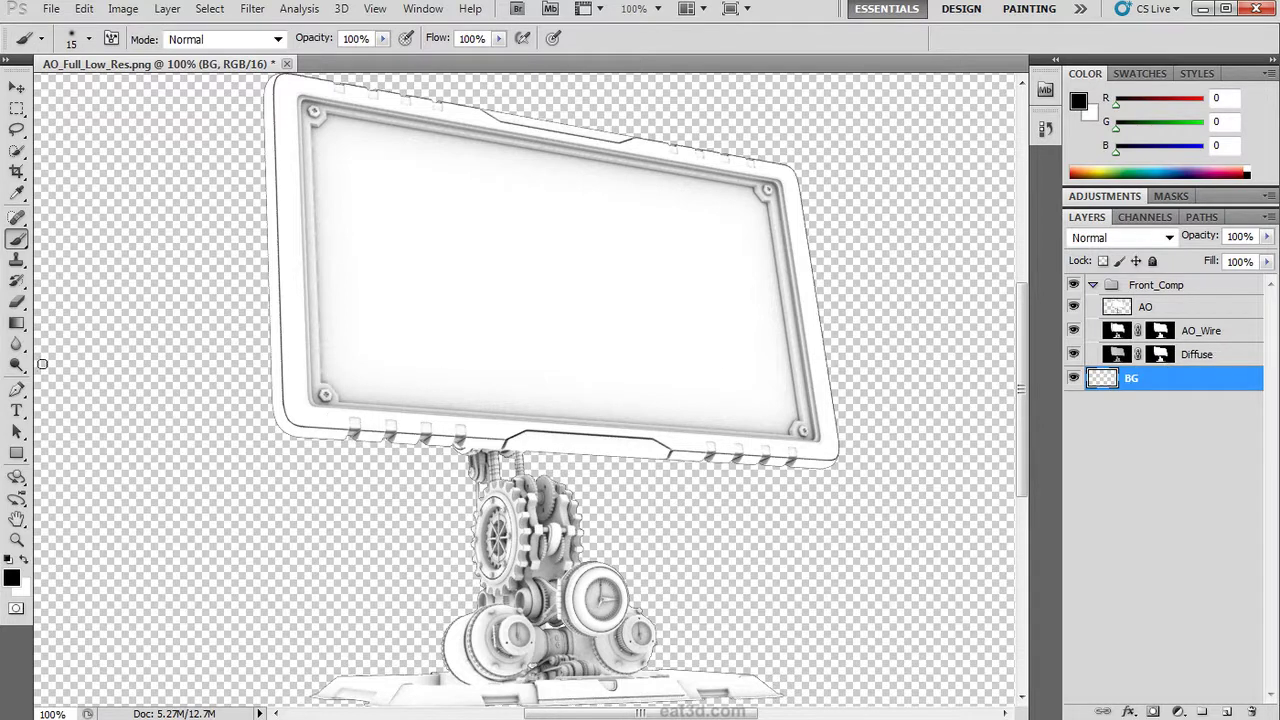
Step: Fill the BG layer with black and set the AO layer to Multiply
drag(17, 322, 63, 344)
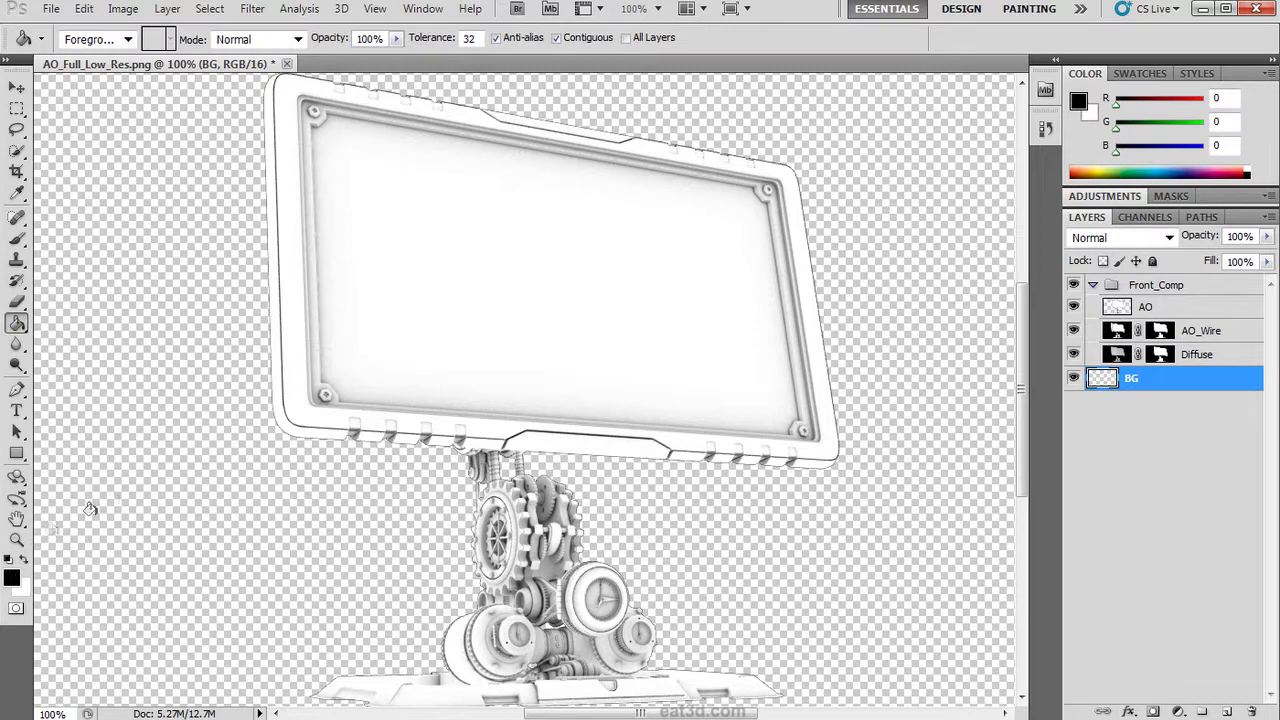
click(130, 497)
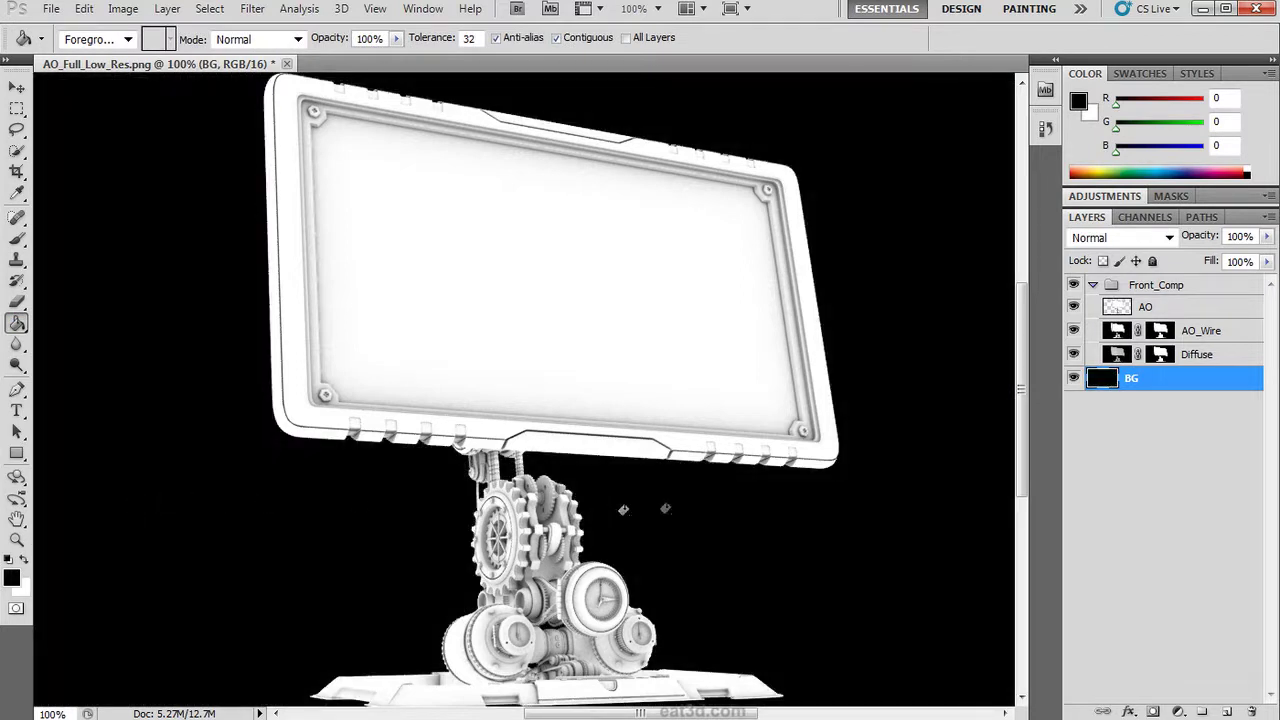
click(1147, 309)
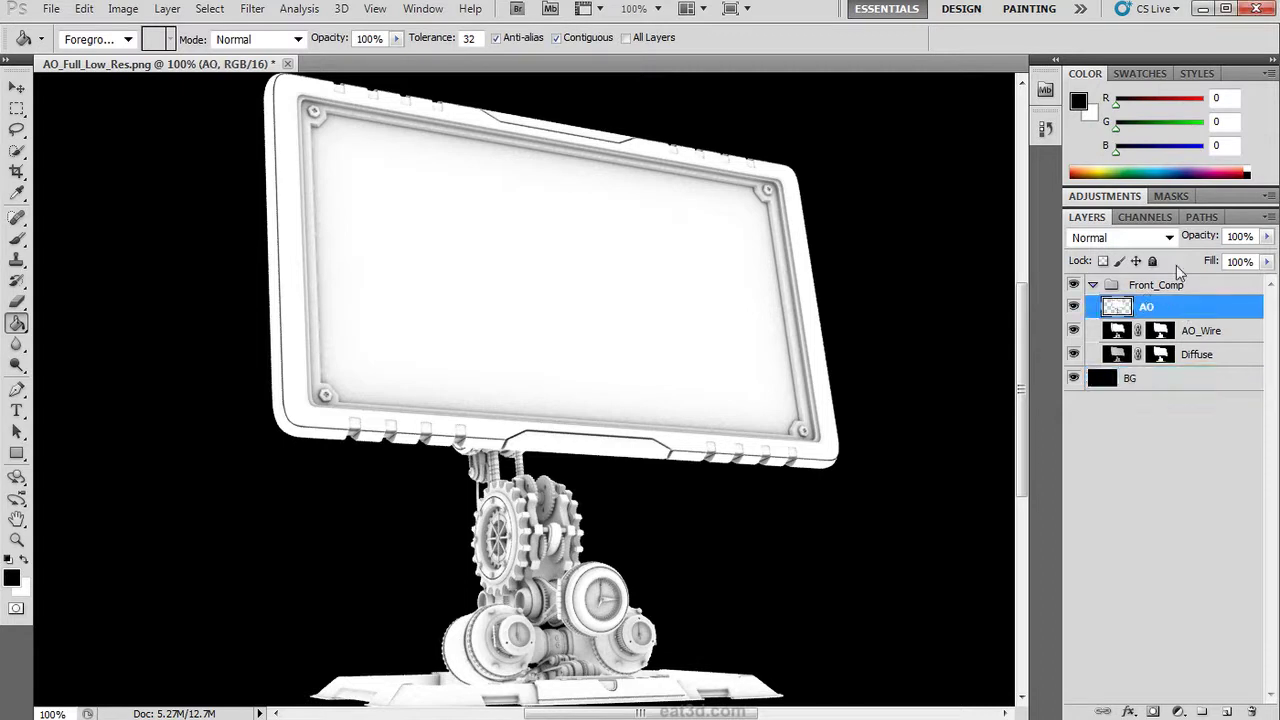
click(1170, 239)
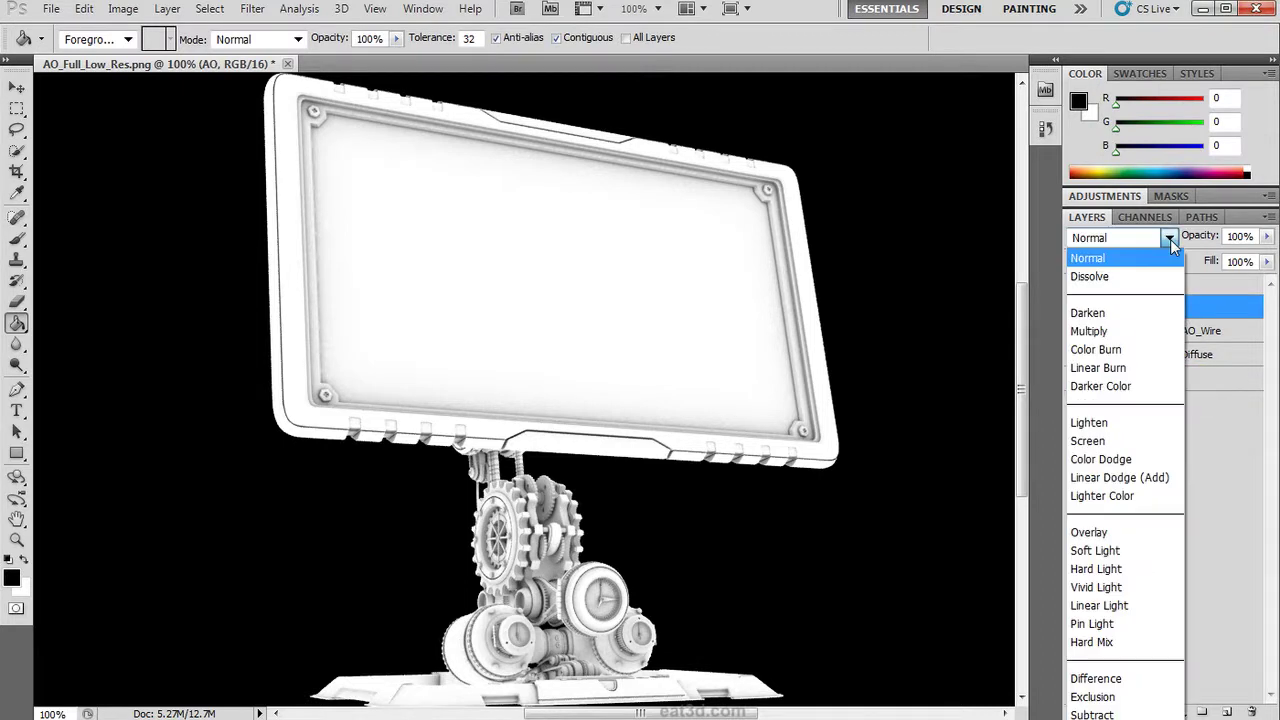
click(1137, 331)
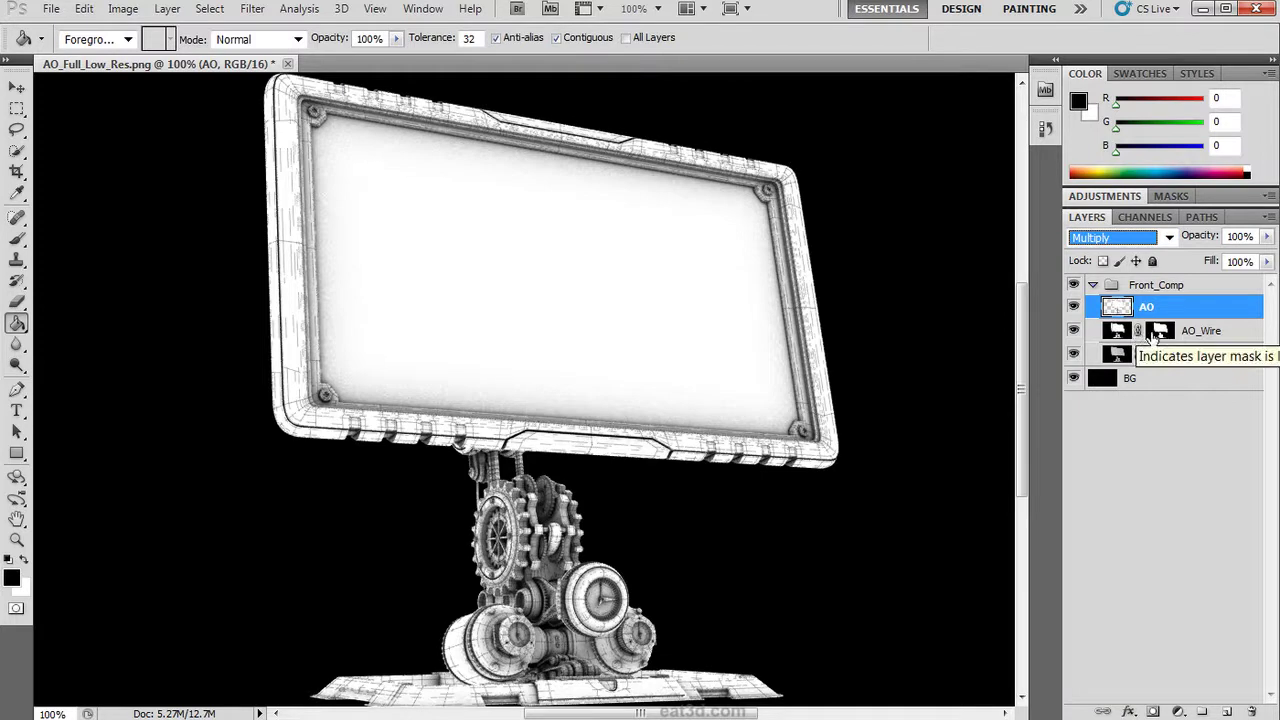
Step: Set AO_Wire to Multiply at 29% opacity and collapse Front_Comp
click(1201, 336)
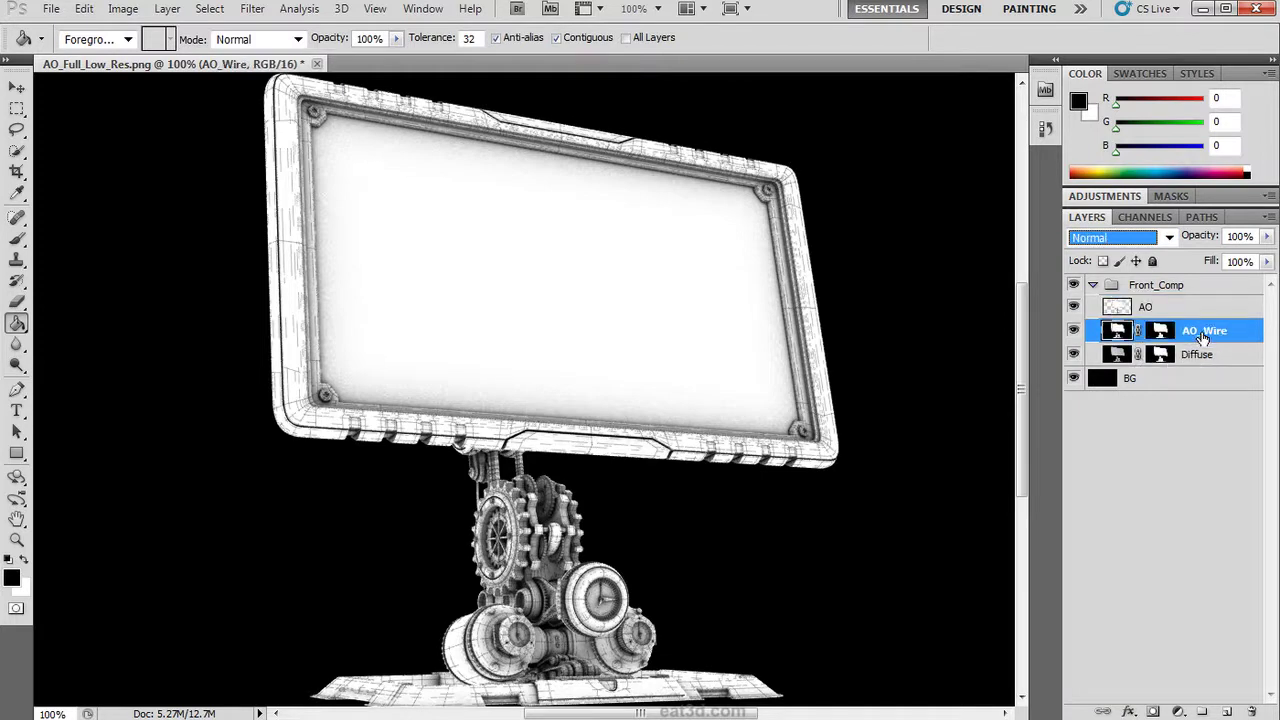
click(1168, 238)
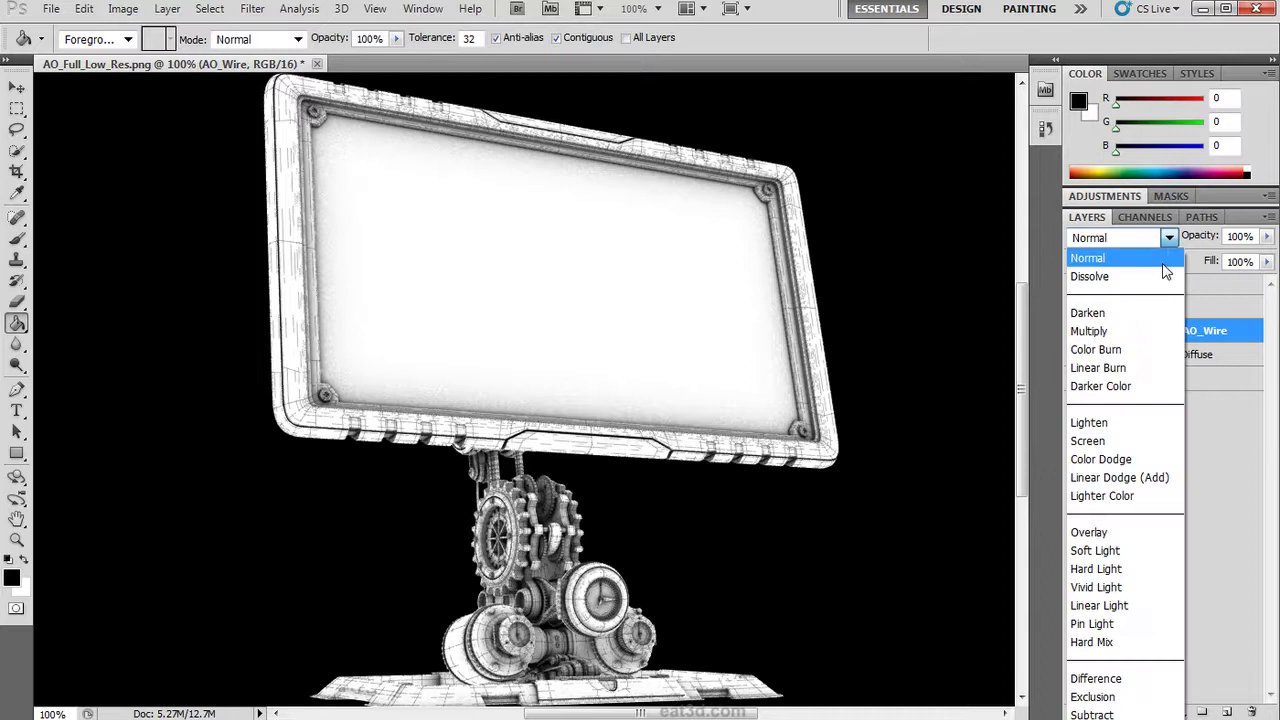
click(1130, 331)
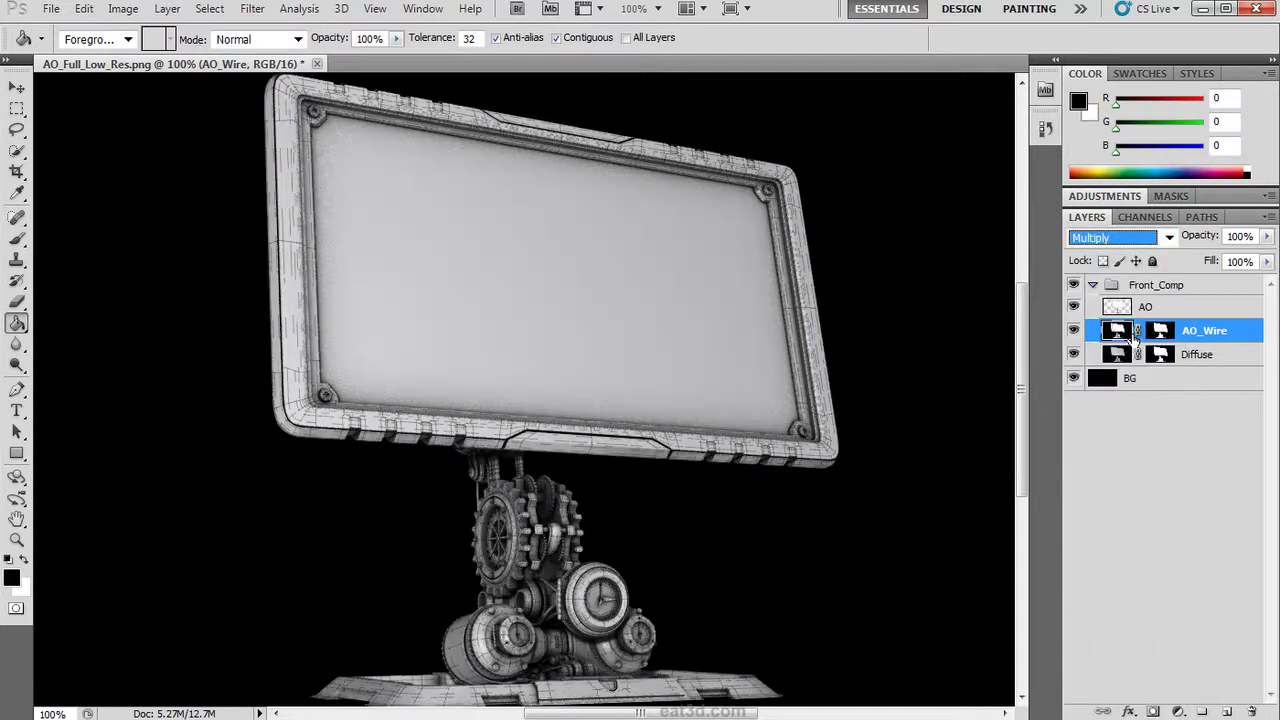
click(1266, 236)
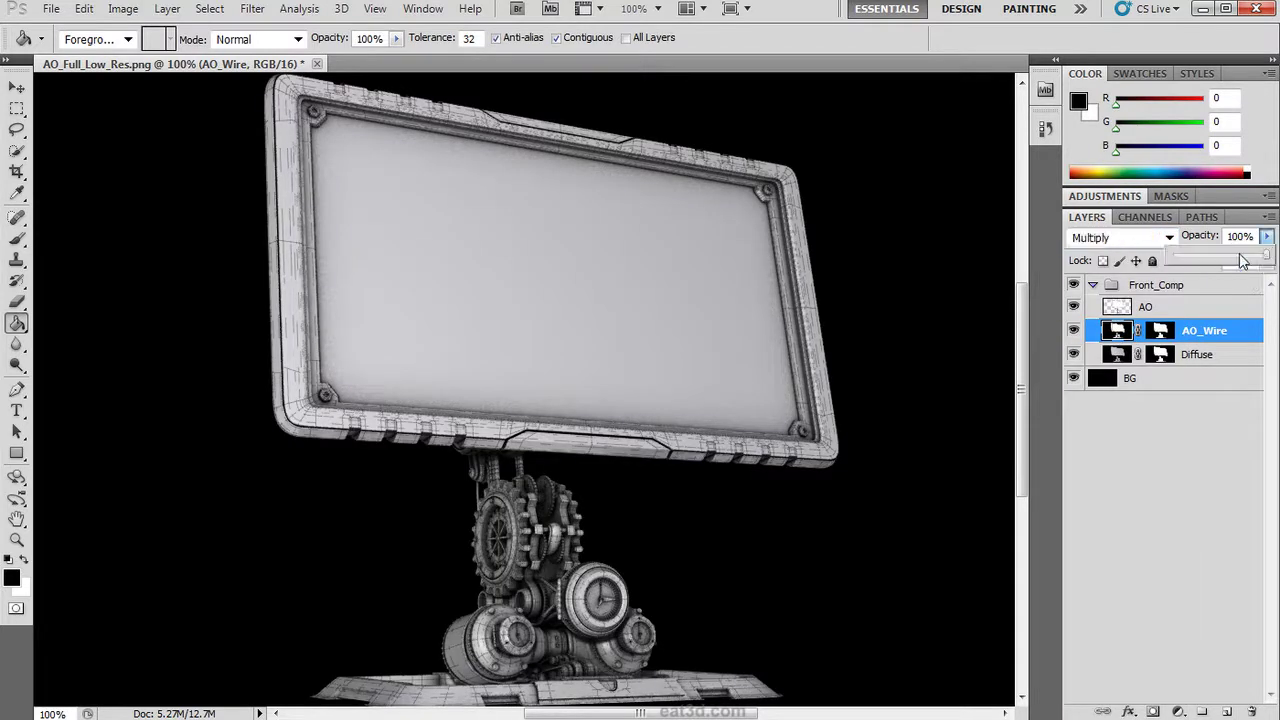
drag(1241, 259, 1200, 257)
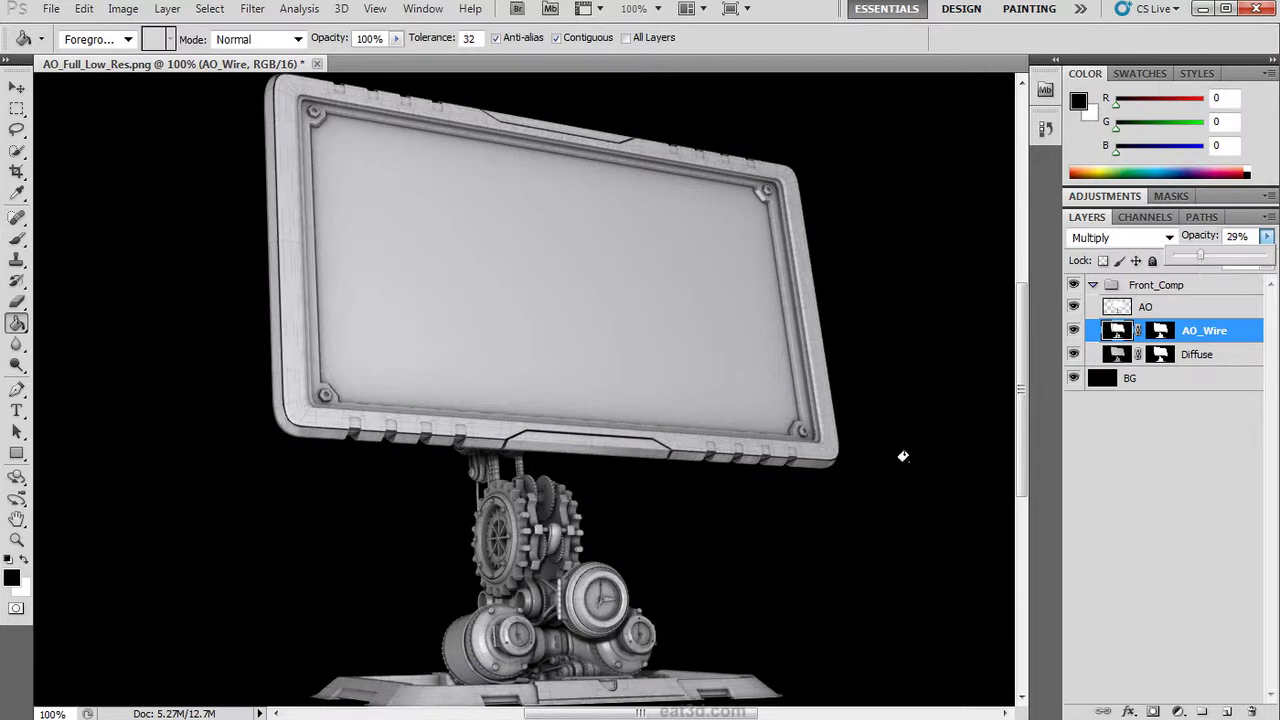
click(1093, 285)
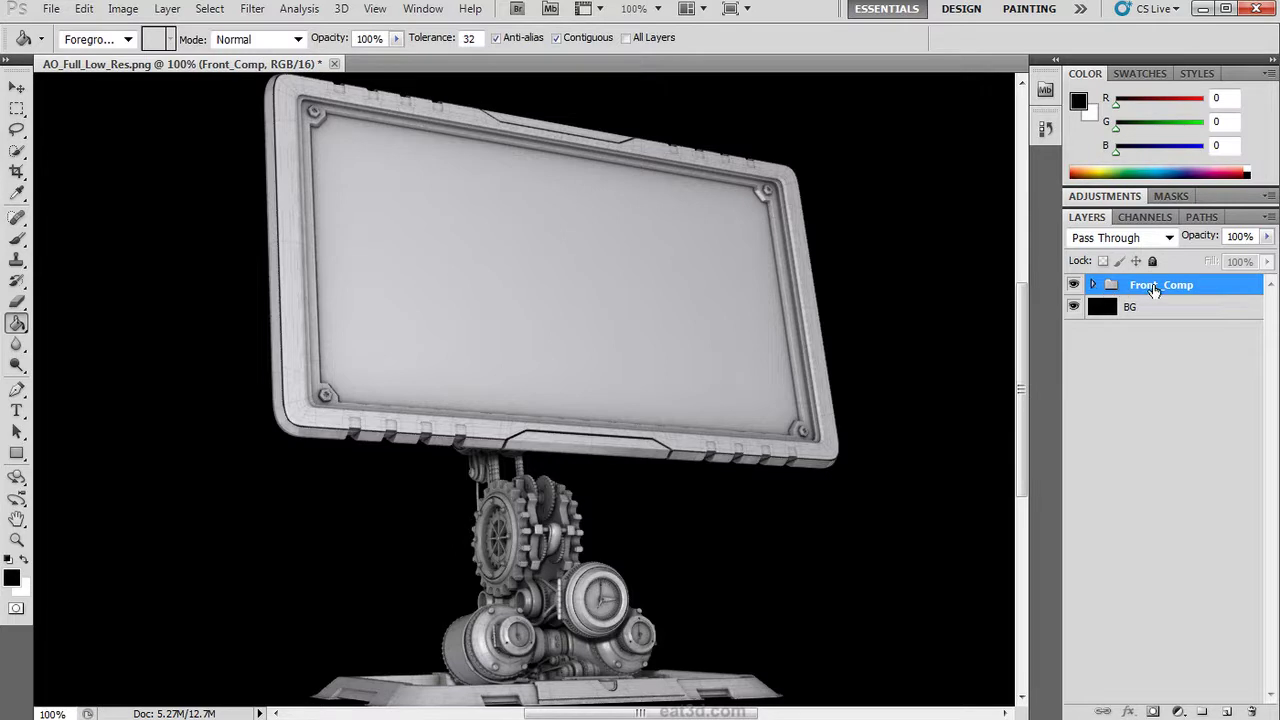
Step: Duplicate Front_Comp, rename the copy Sharpen, and merge it into one layer
drag(1155, 289, 1223, 710)
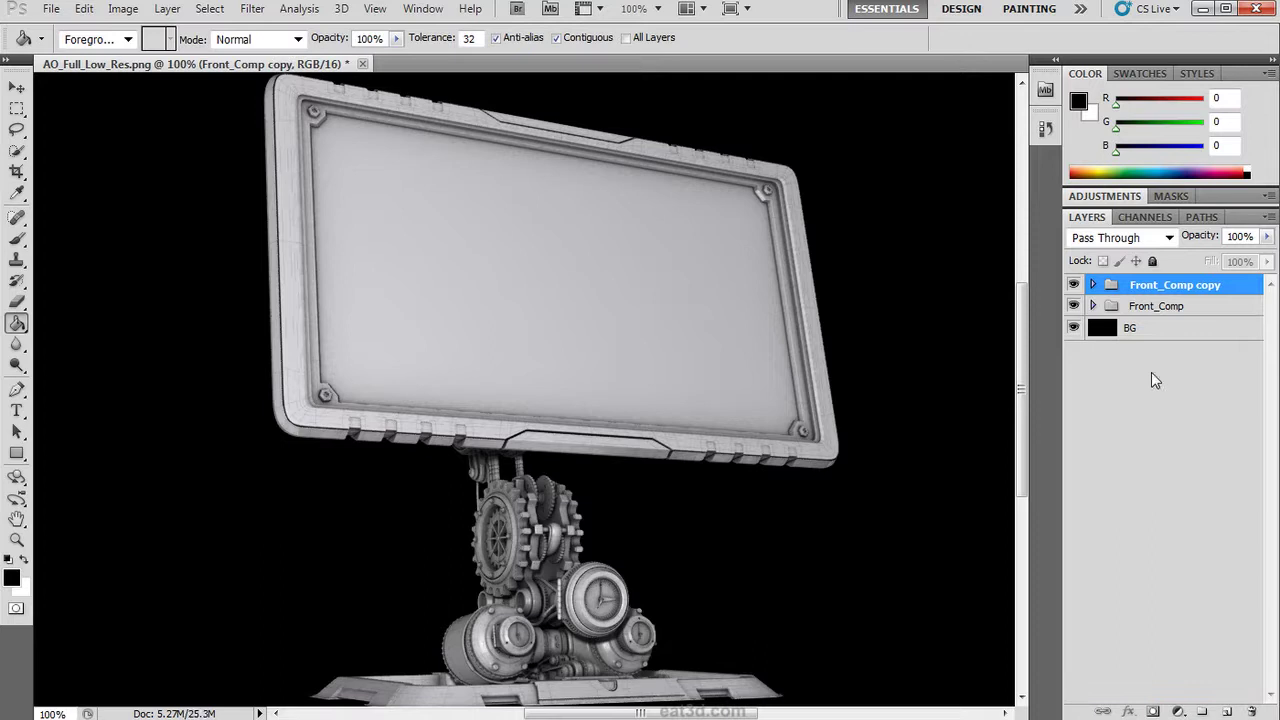
double_click(1150, 289)
text(Sharpen)
key(Return)
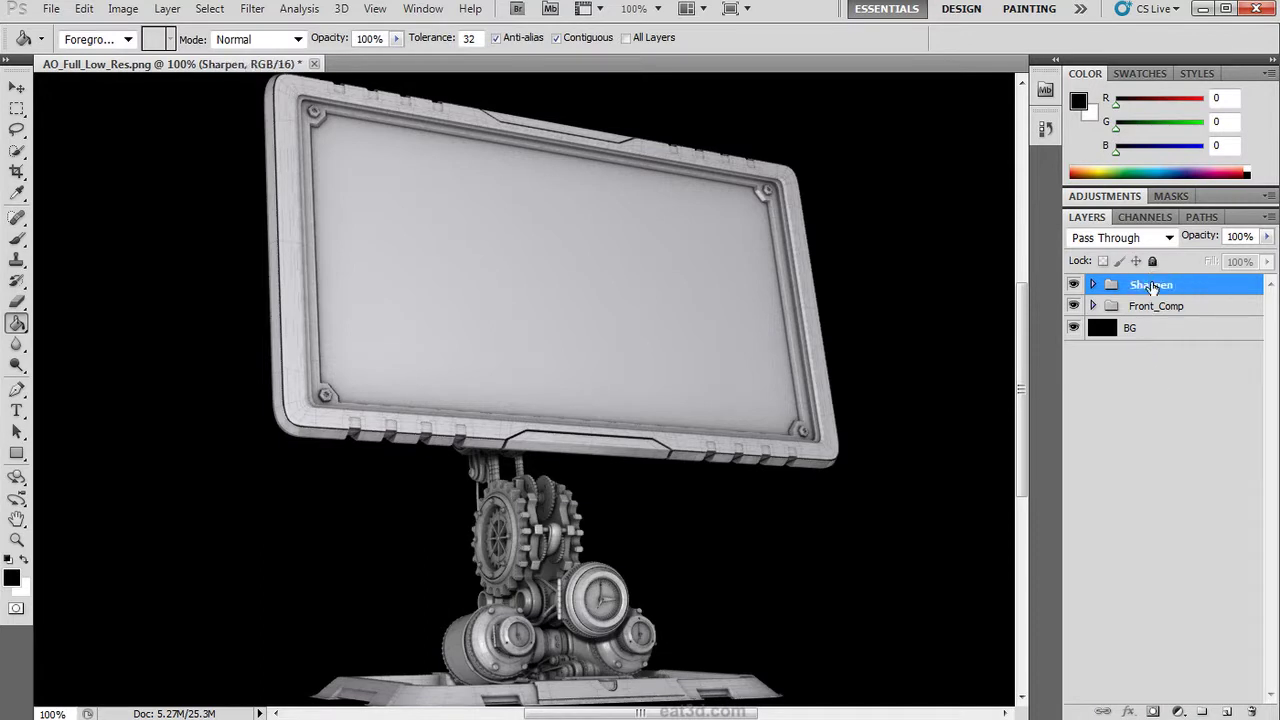
key(ctrl+e)
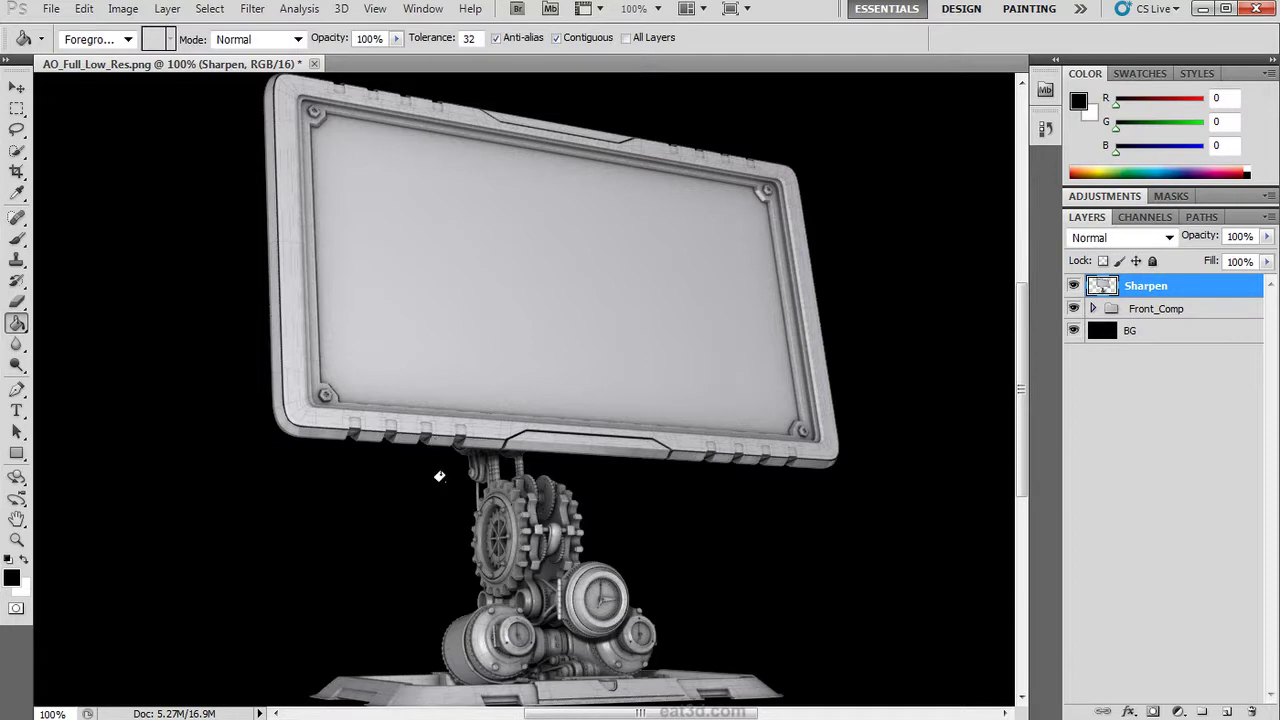
key(ctrl+plus)
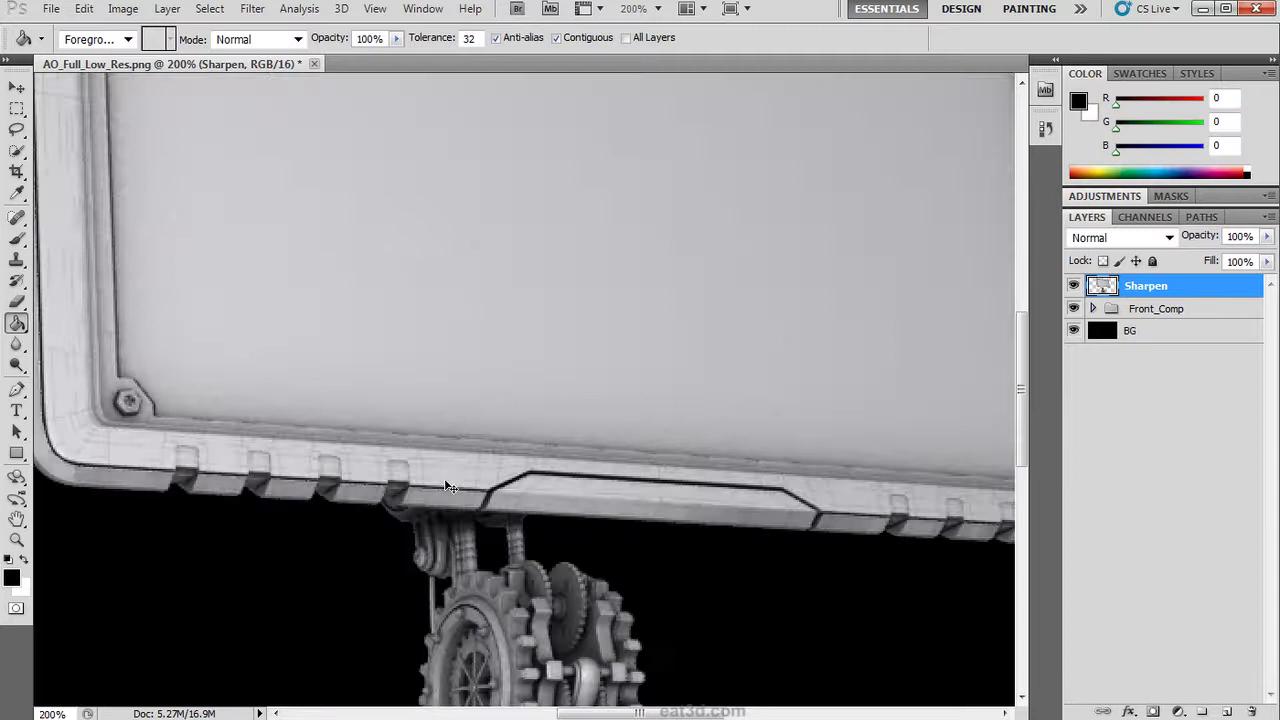
key(ctrl+minus)
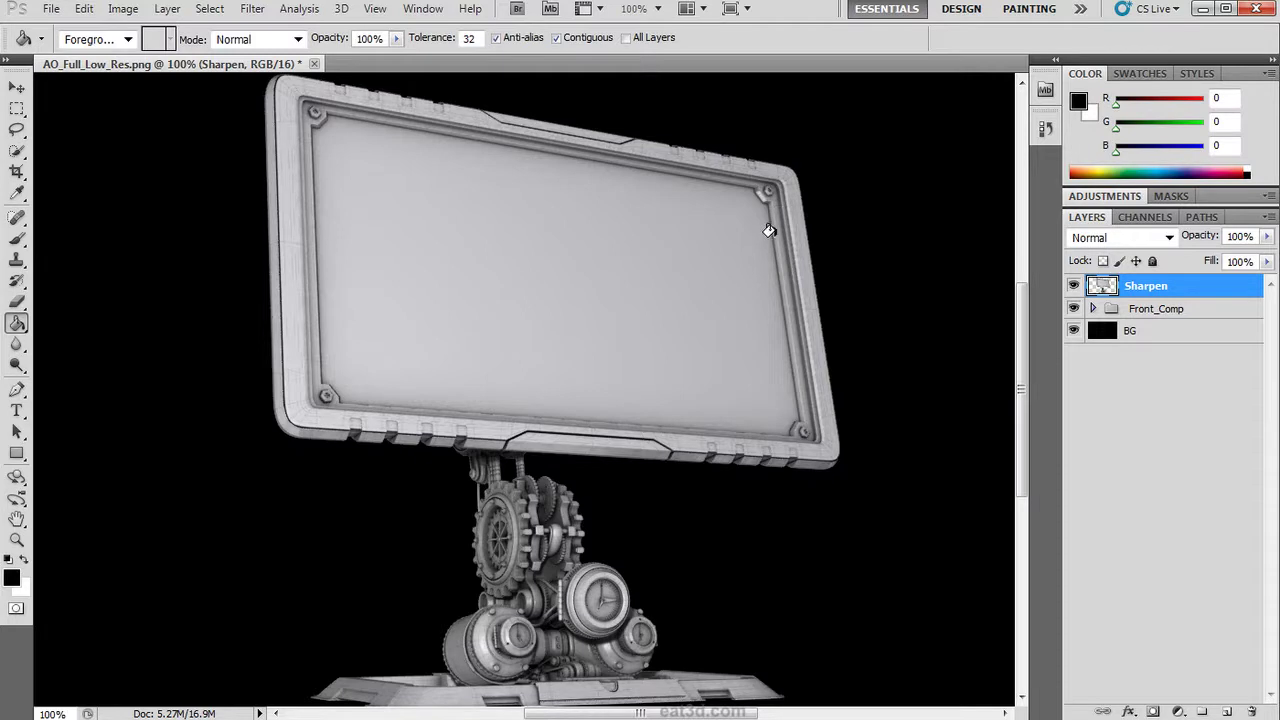
Step: Apply Unsharp Mask to the Sharpen layer at 500% amount and 0.3 px radius
click(246, 10)
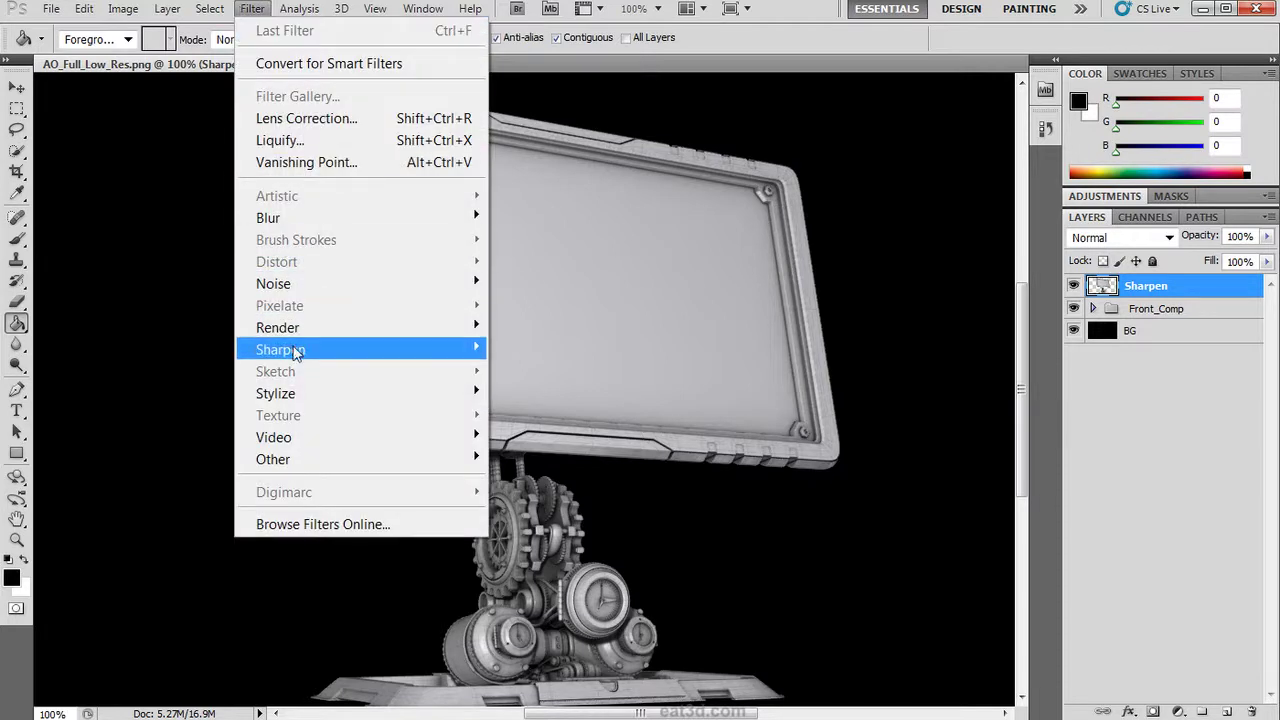
mouse_move(294, 360)
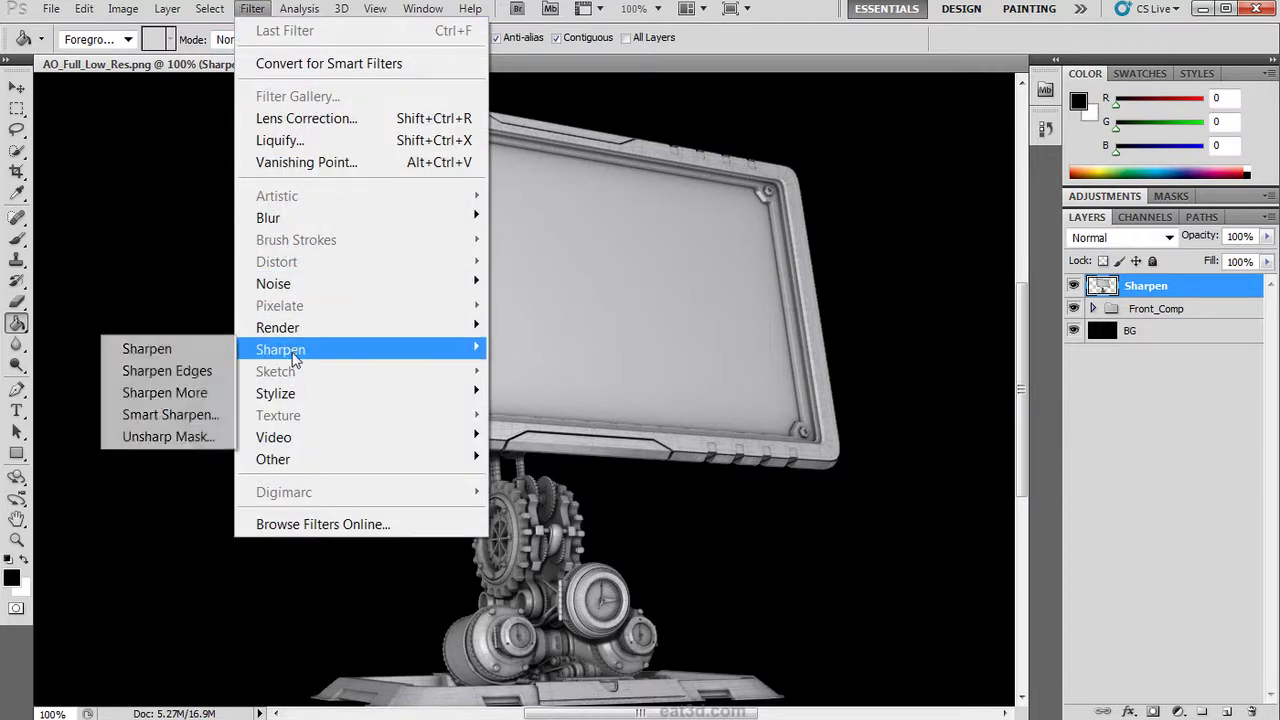
click(158, 438)
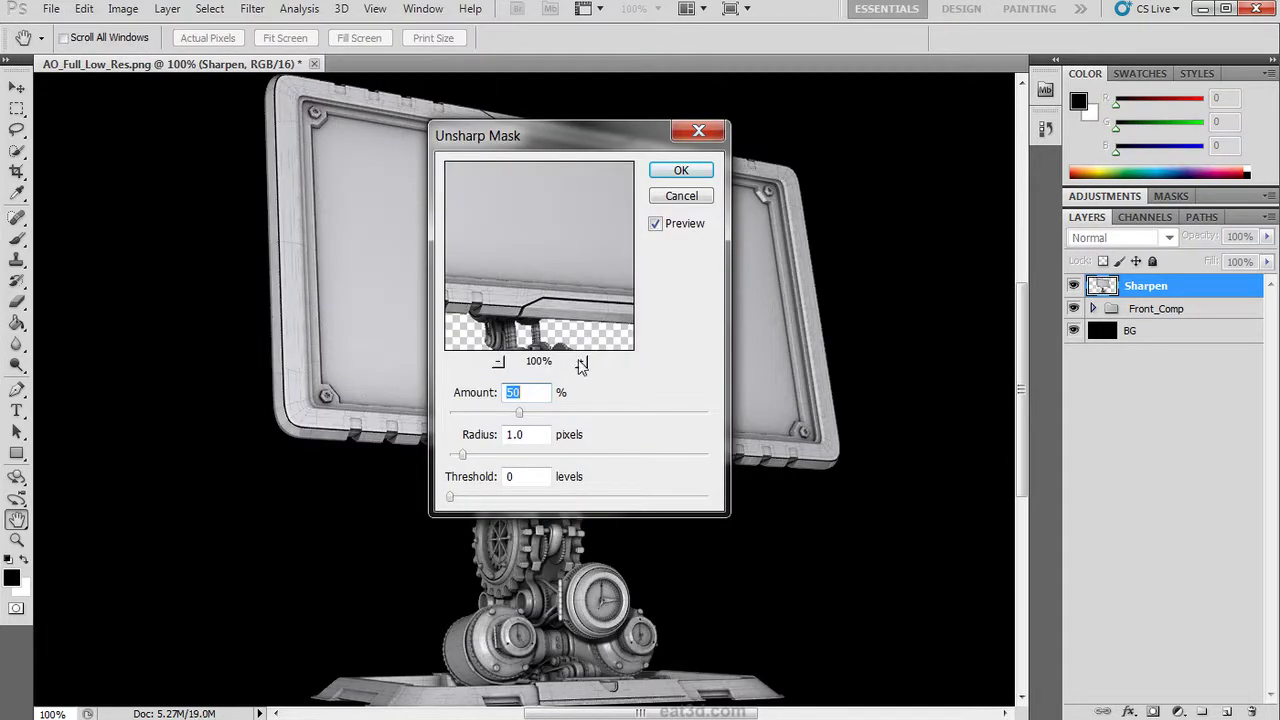
drag(633, 155, 857, 209)
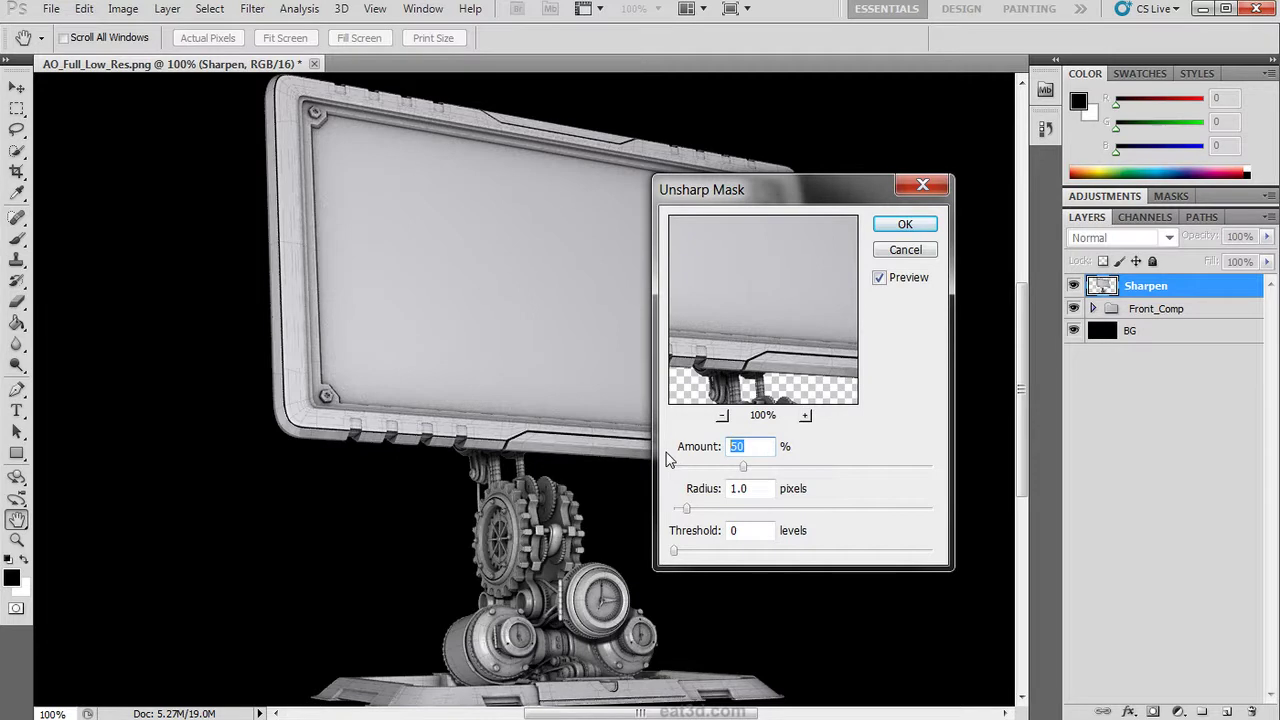
text(500)
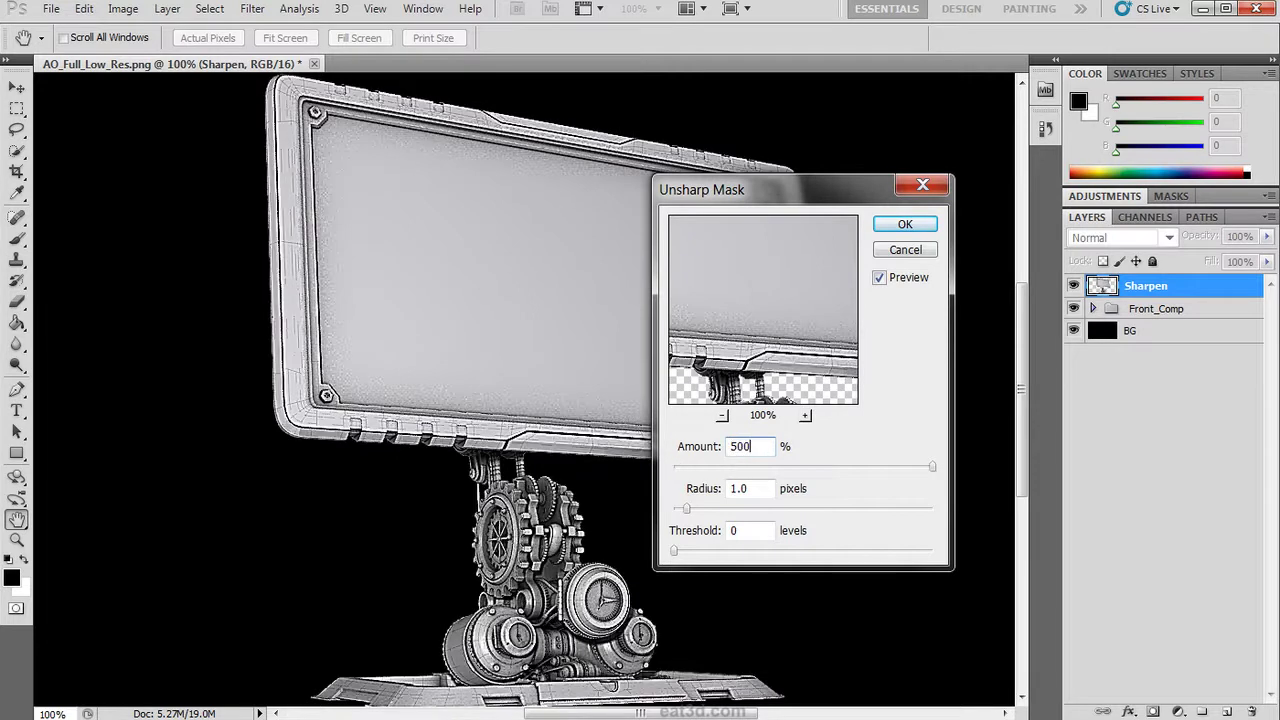
key(Tab)
text(.3)
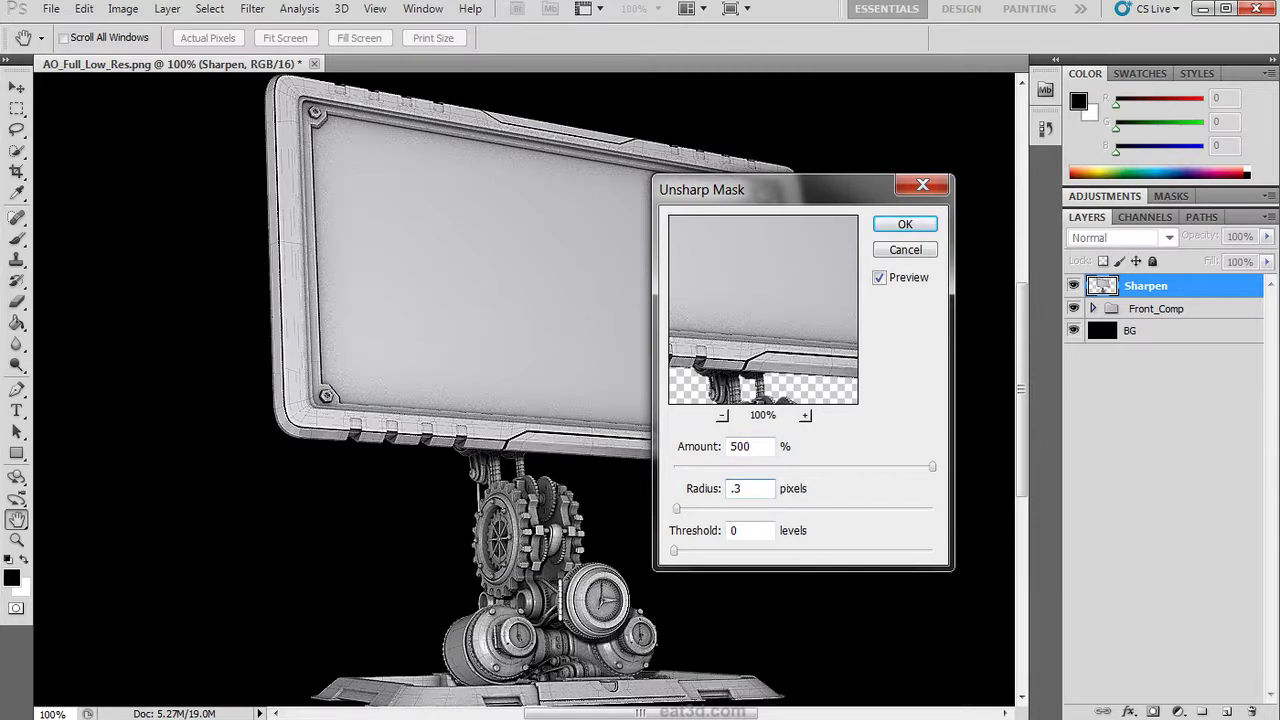
key(Return)
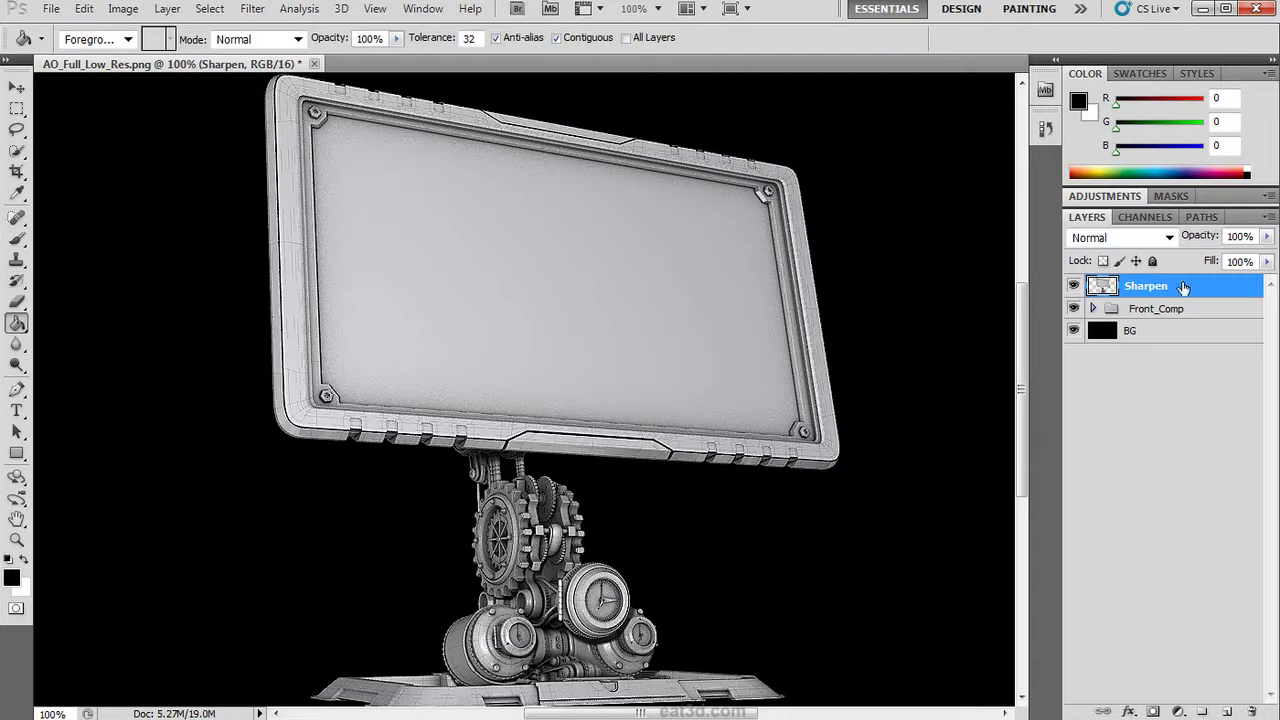
Step: Lower Sharpen to 69% opacity and move it into the Front_Comp group
drag(1266, 237, 1240, 260)
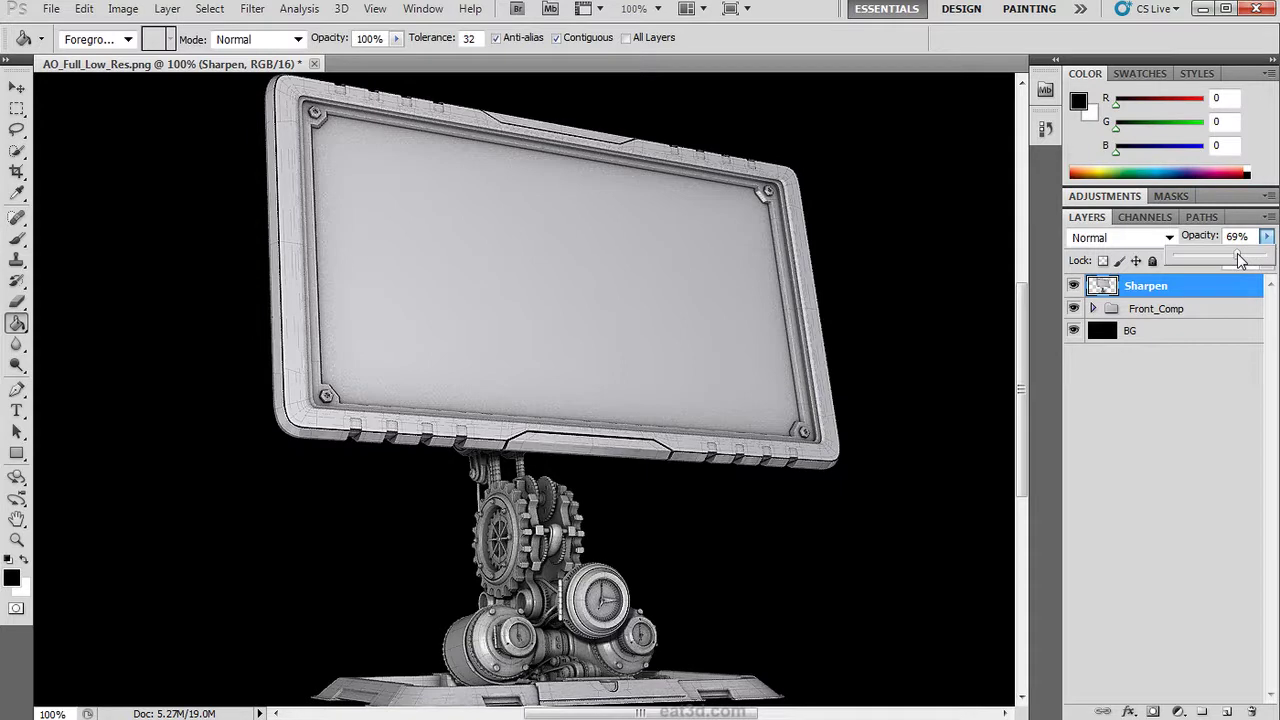
click(1088, 311)
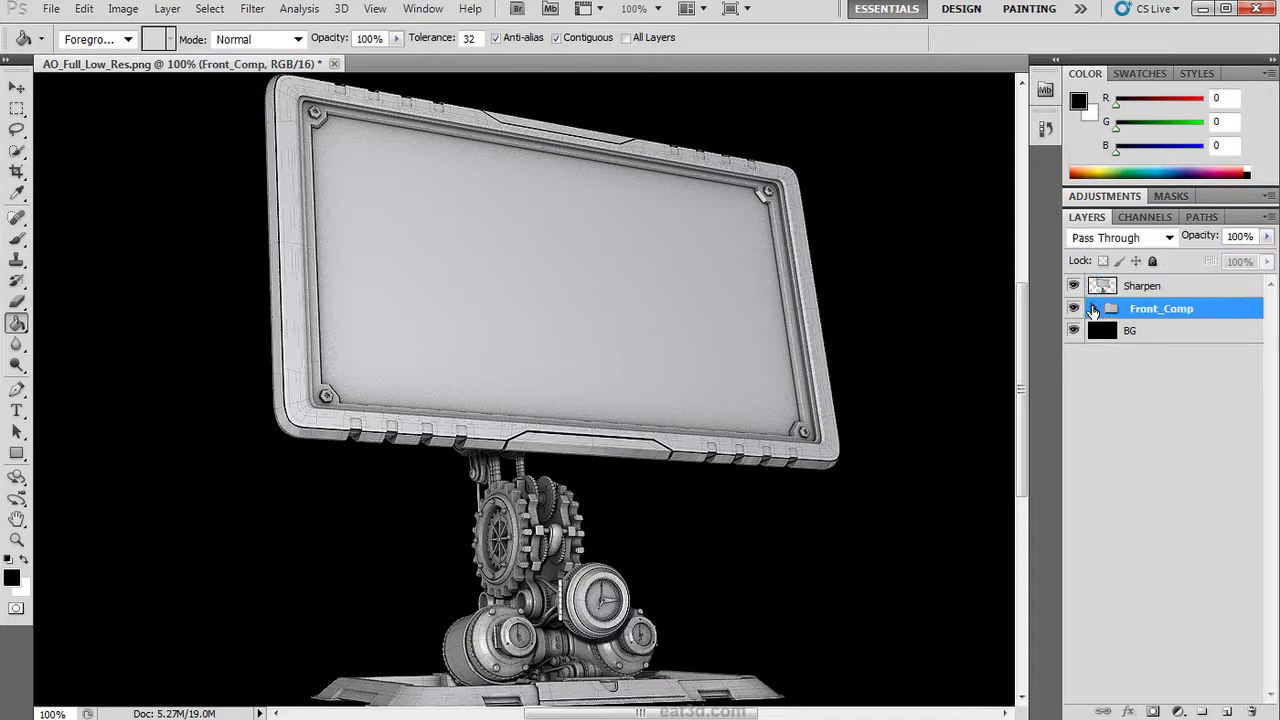
click(1093, 311)
drag(1122, 290, 1145, 328)
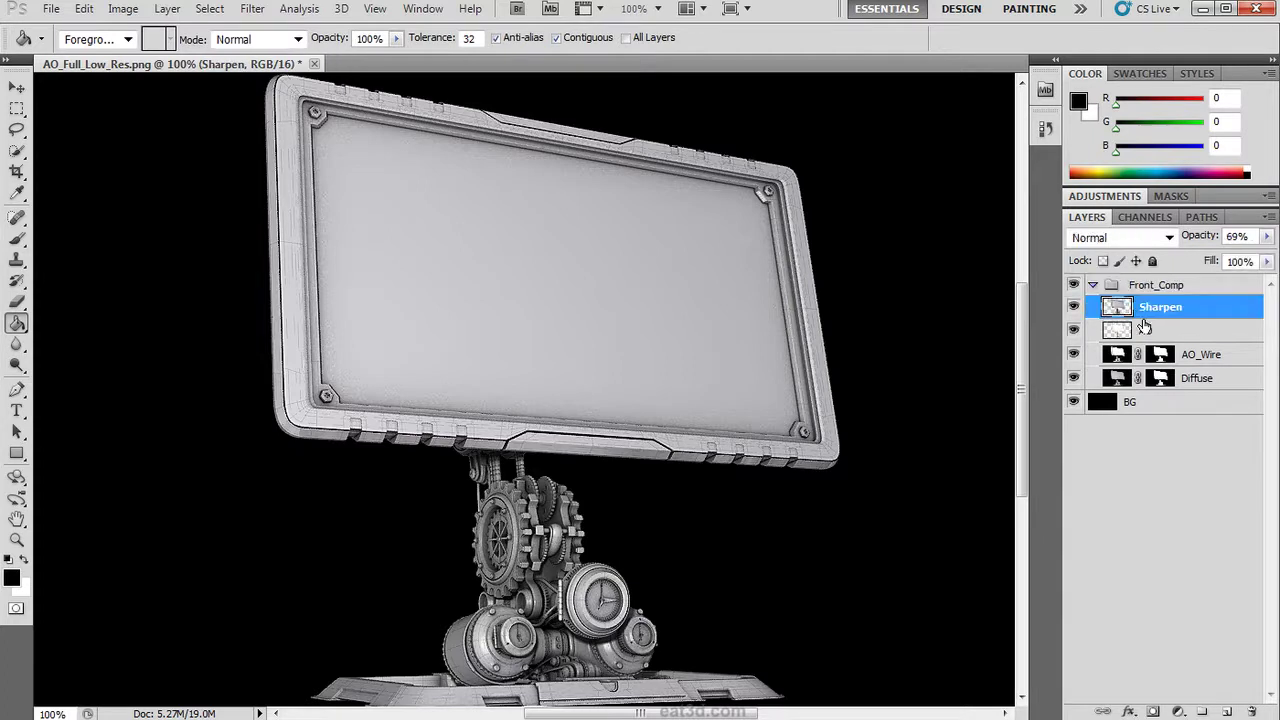
click(1092, 286)
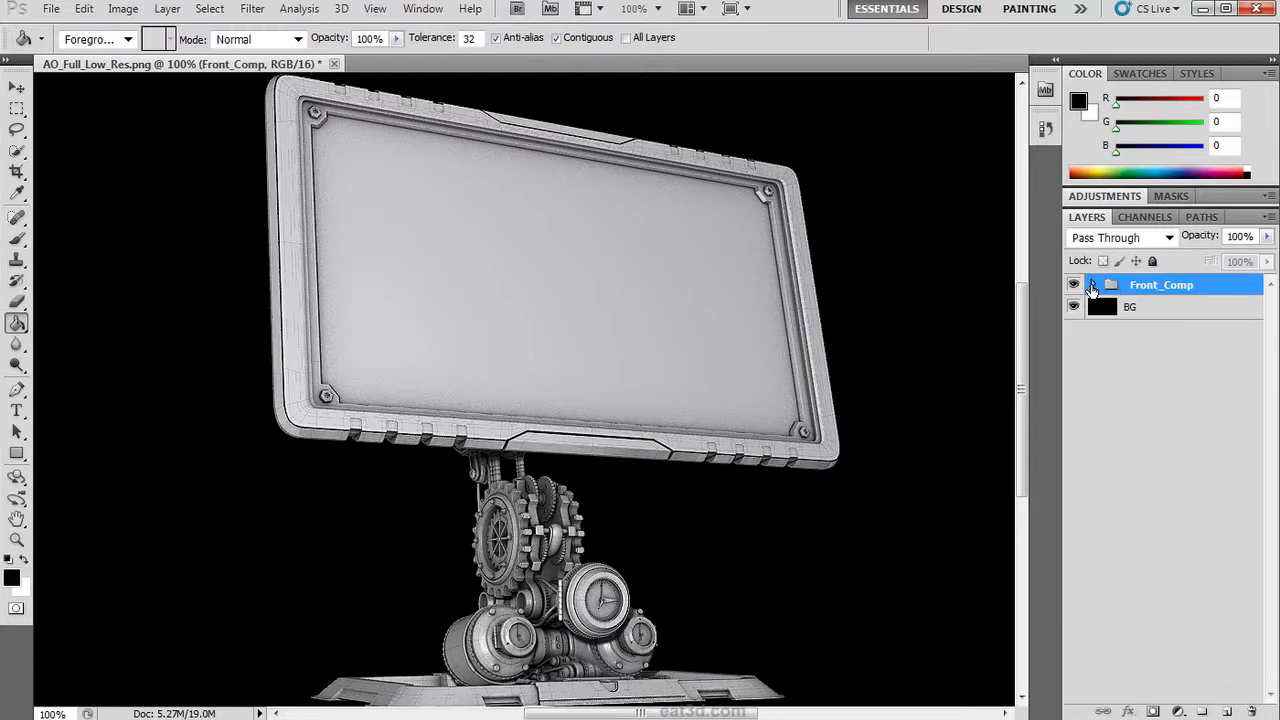
Step: Create a new 32.5 by 10.5 inch document
key(v)
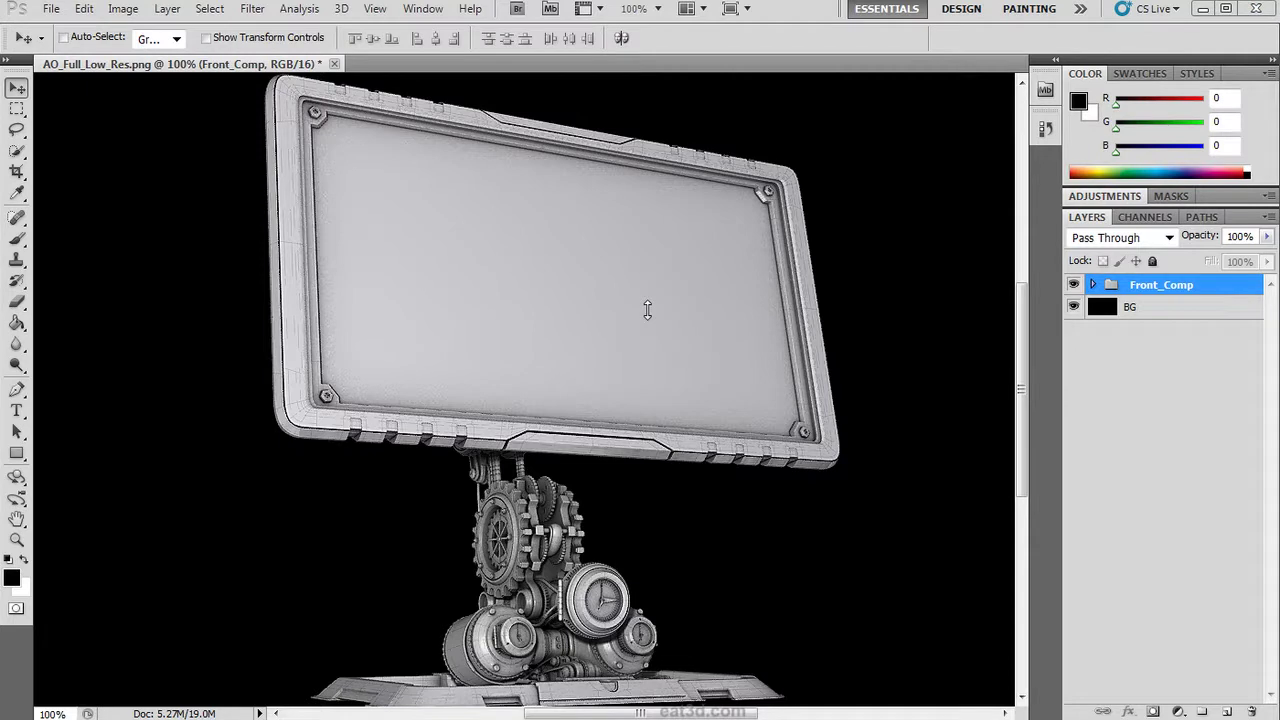
click(51, 9)
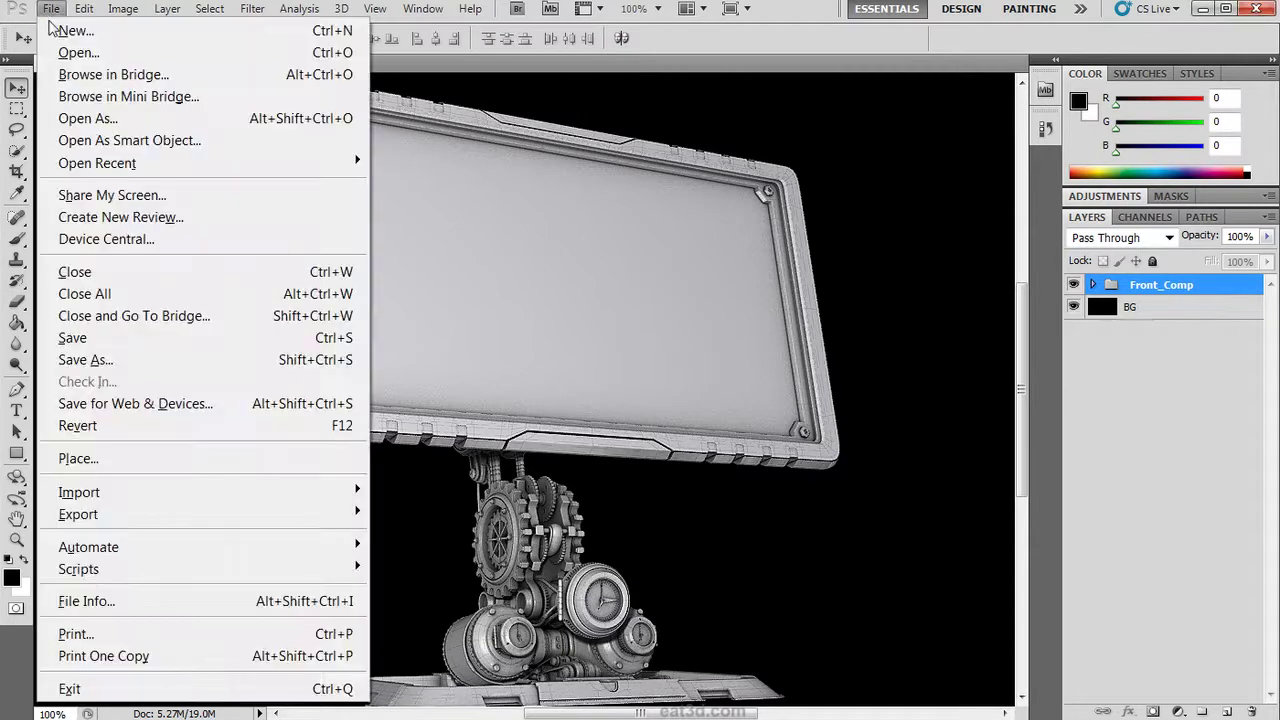
click(60, 30)
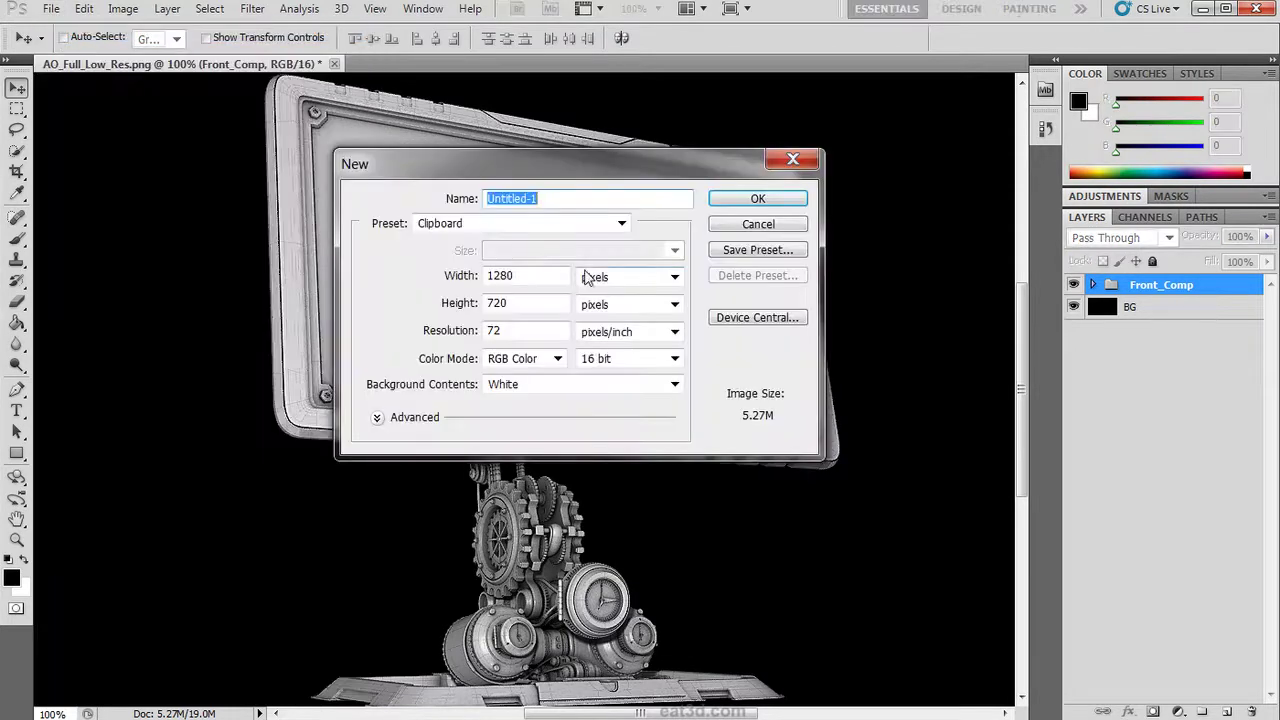
click(598, 278)
click(613, 319)
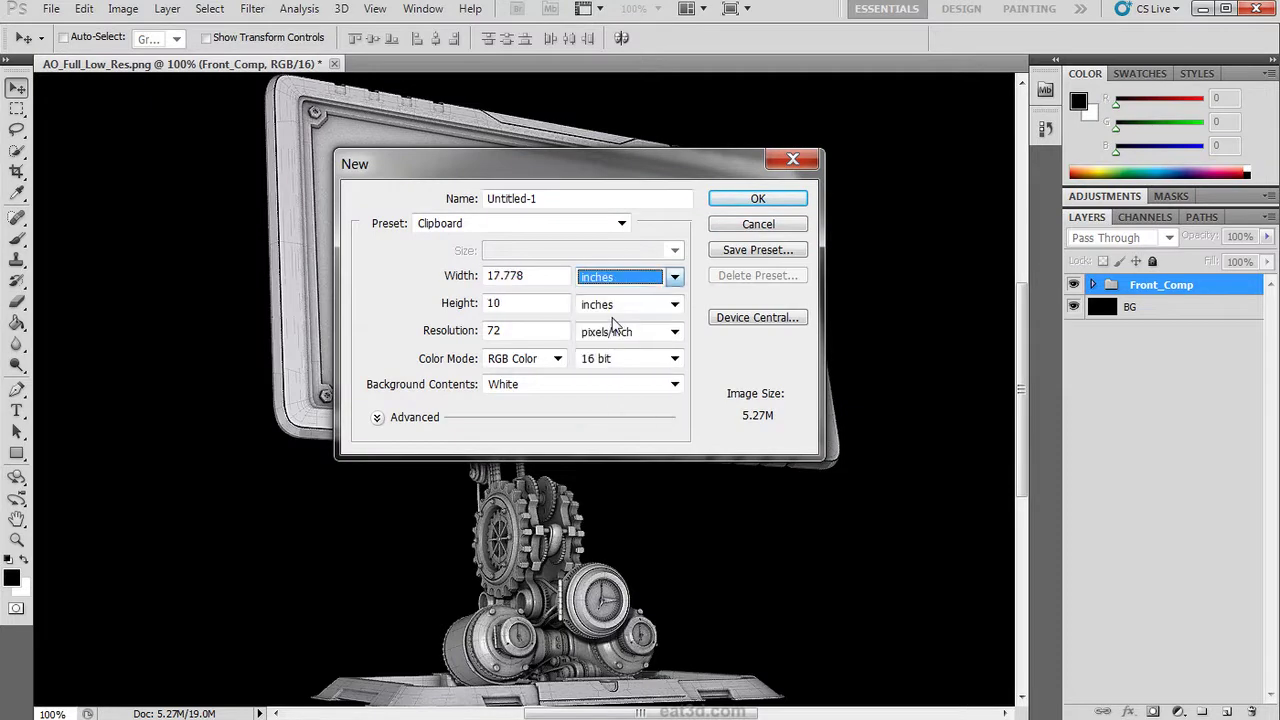
drag(536, 275, 390, 262)
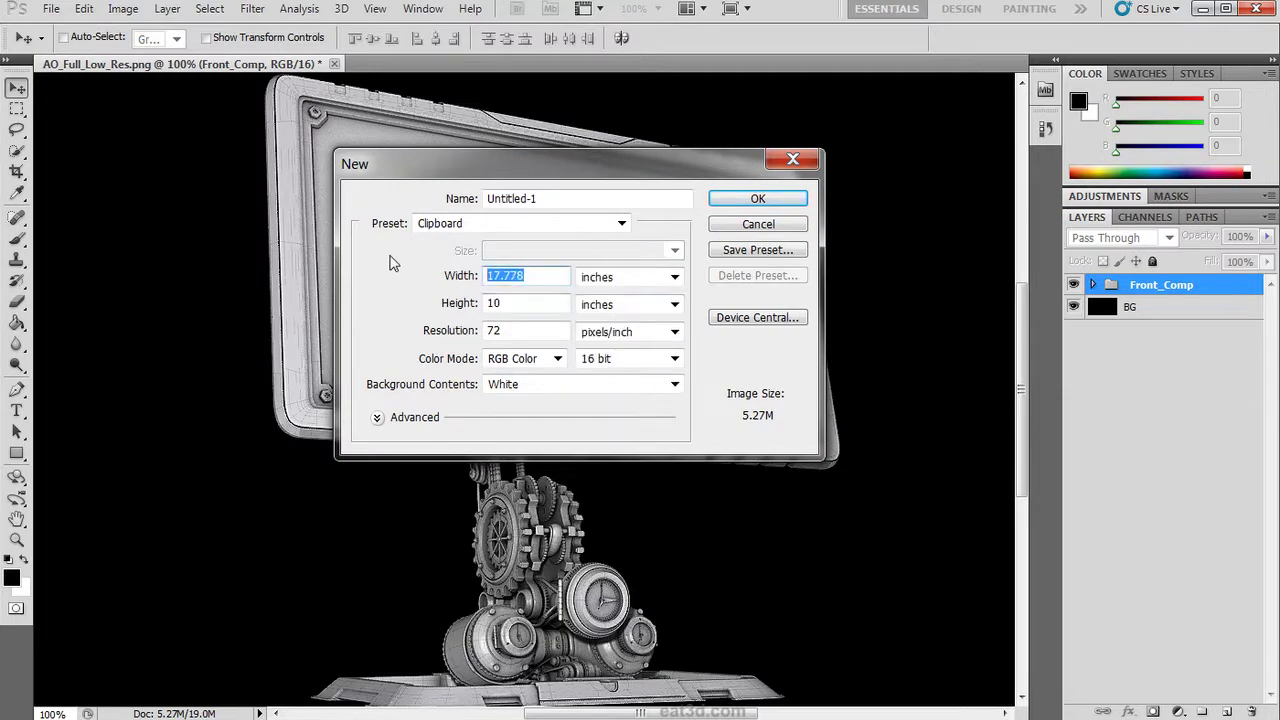
text(32)
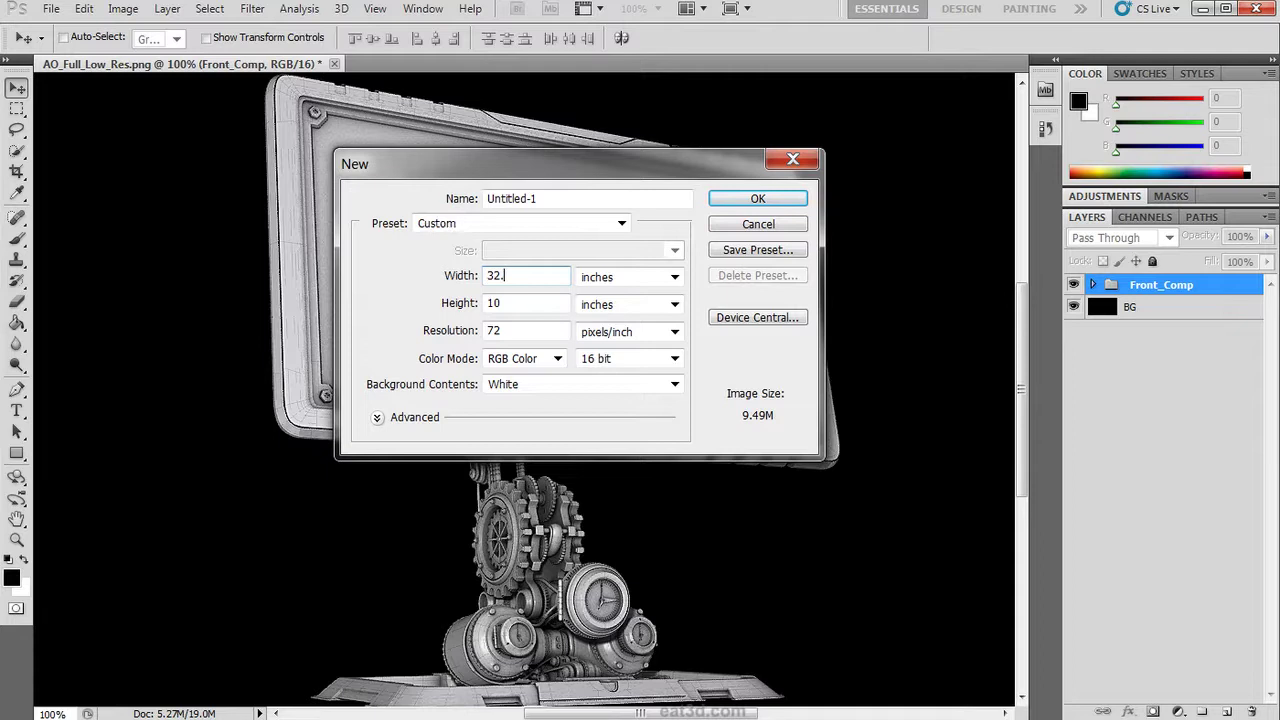
text(.5)
key(Tab)
key(Tab)
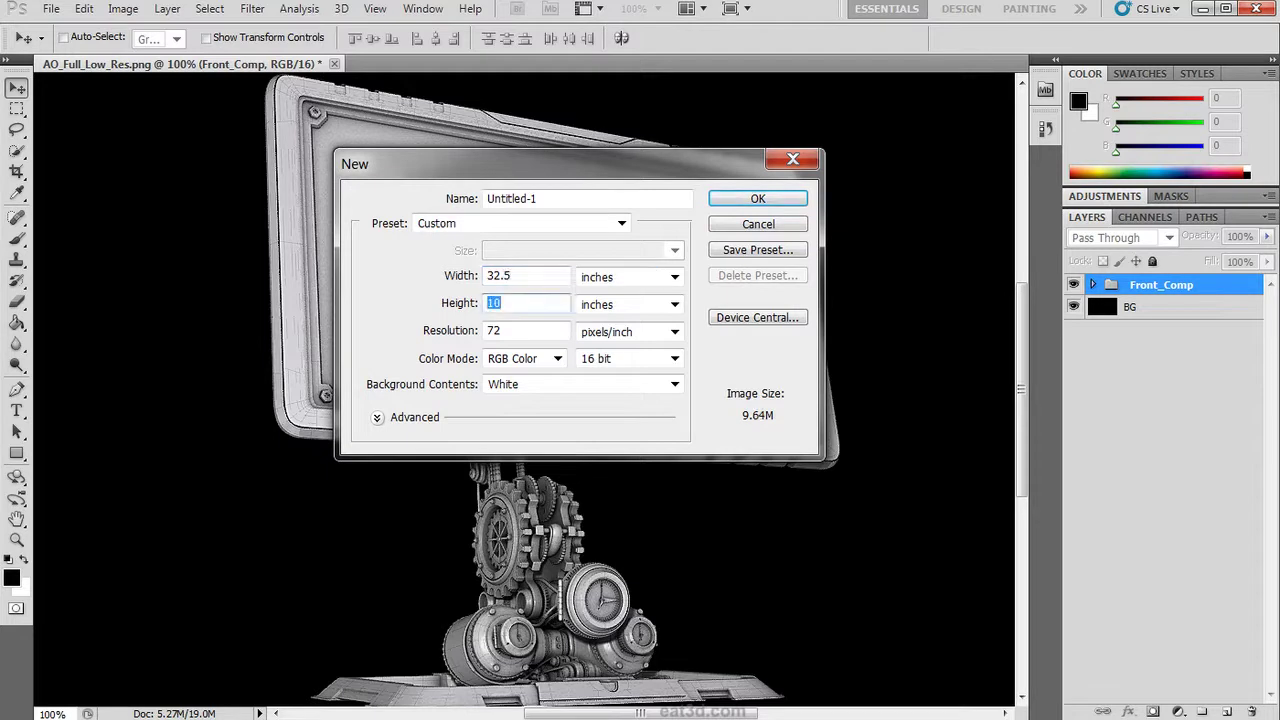
text(.5)
key(Return)
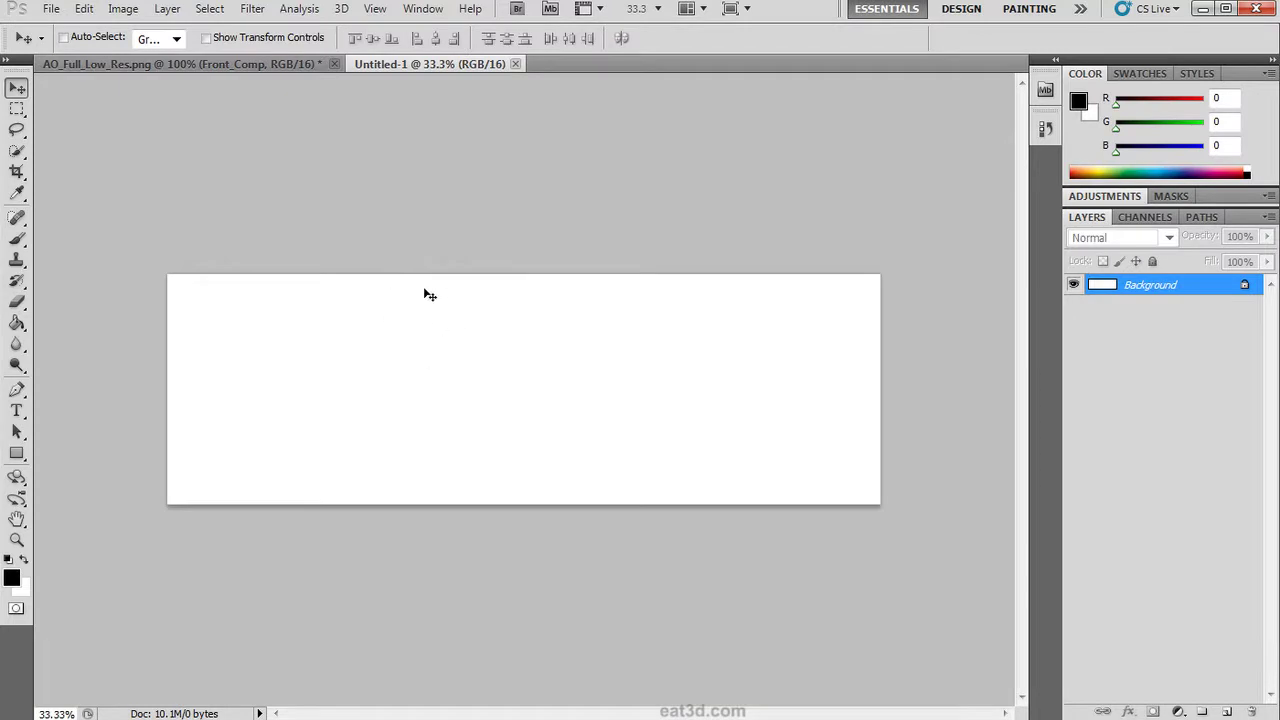
Step: Duplicate Front_Comp from AO_Full_Low_Res.png into Untitled-1 and switch to Untitled-1
click(269, 62)
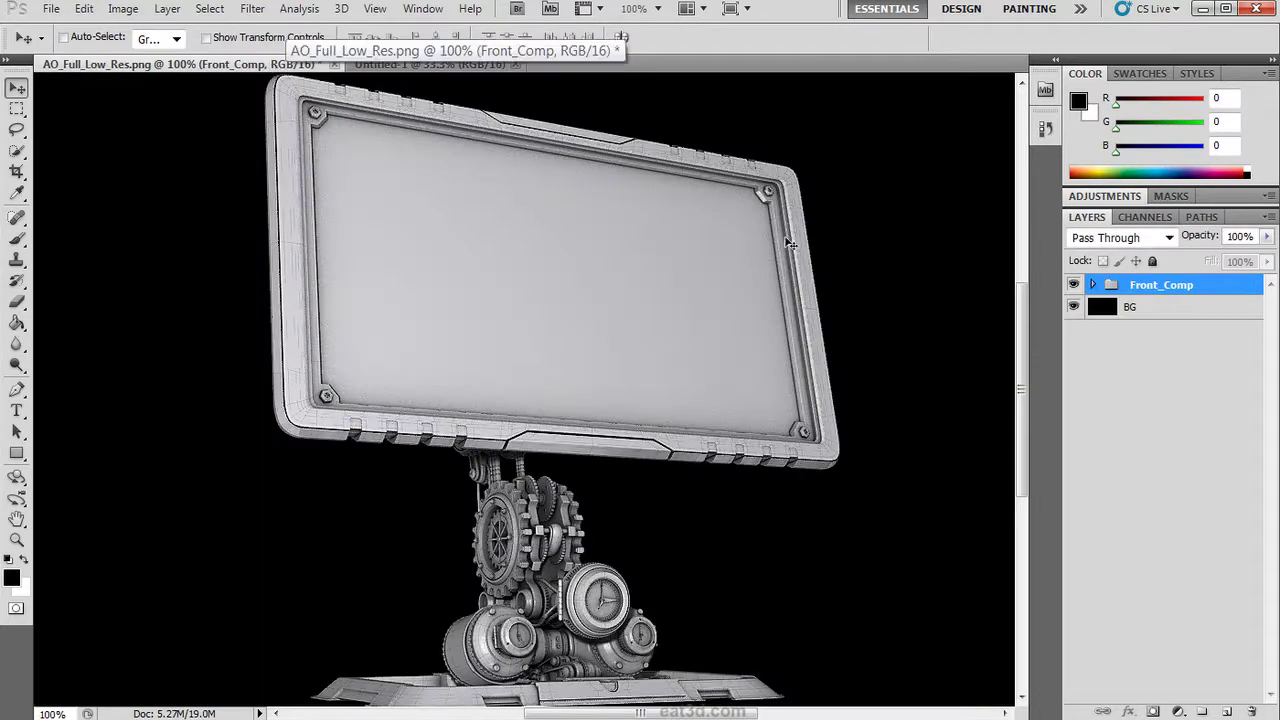
right_click(1169, 288)
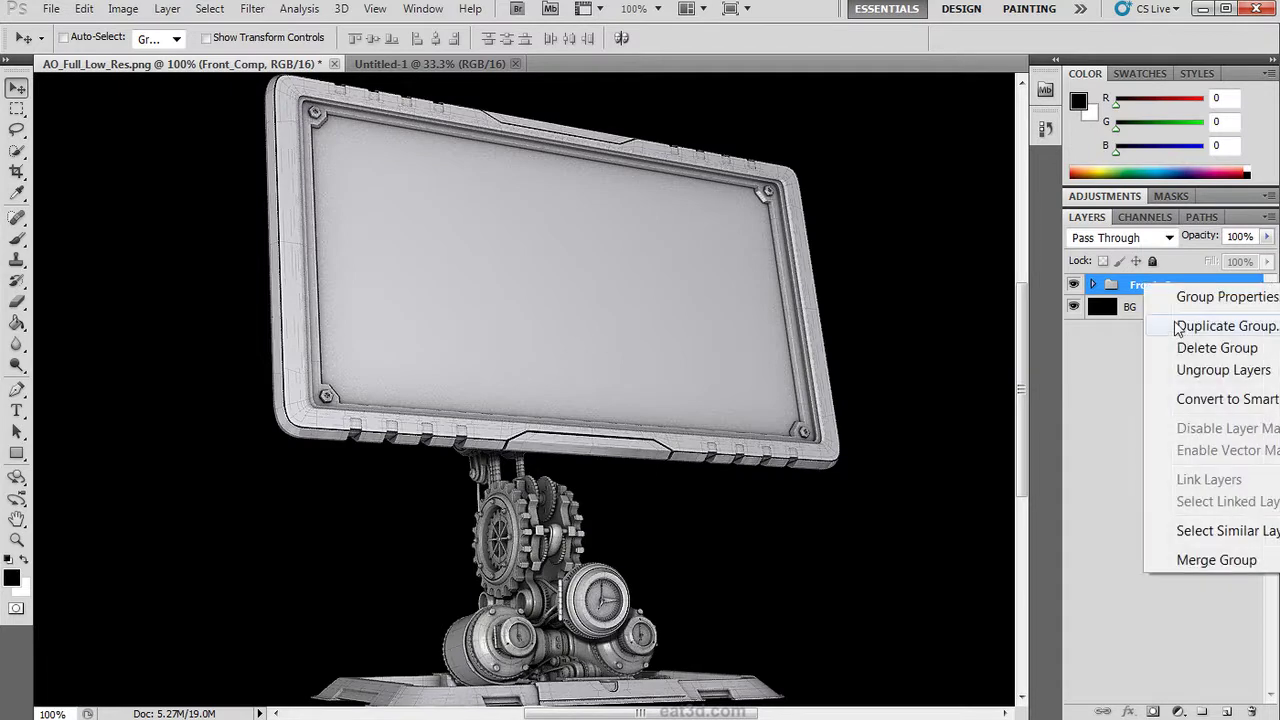
click(1177, 328)
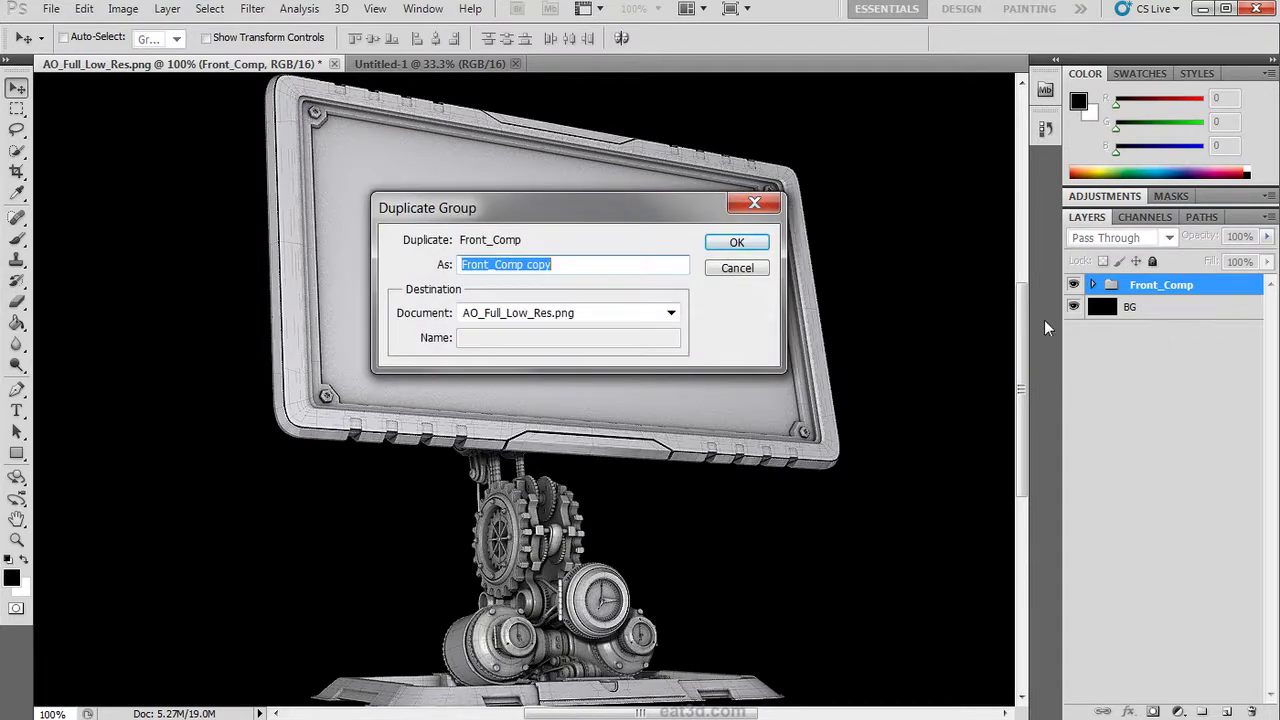
click(632, 313)
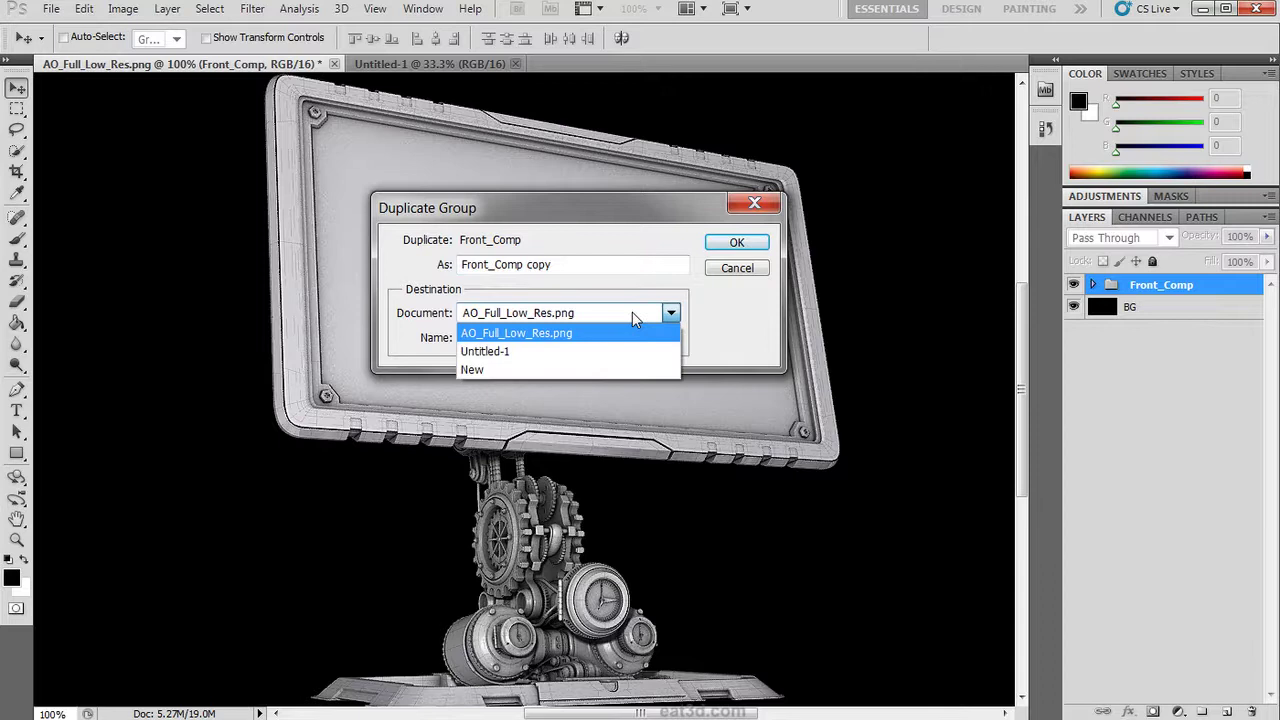
click(545, 356)
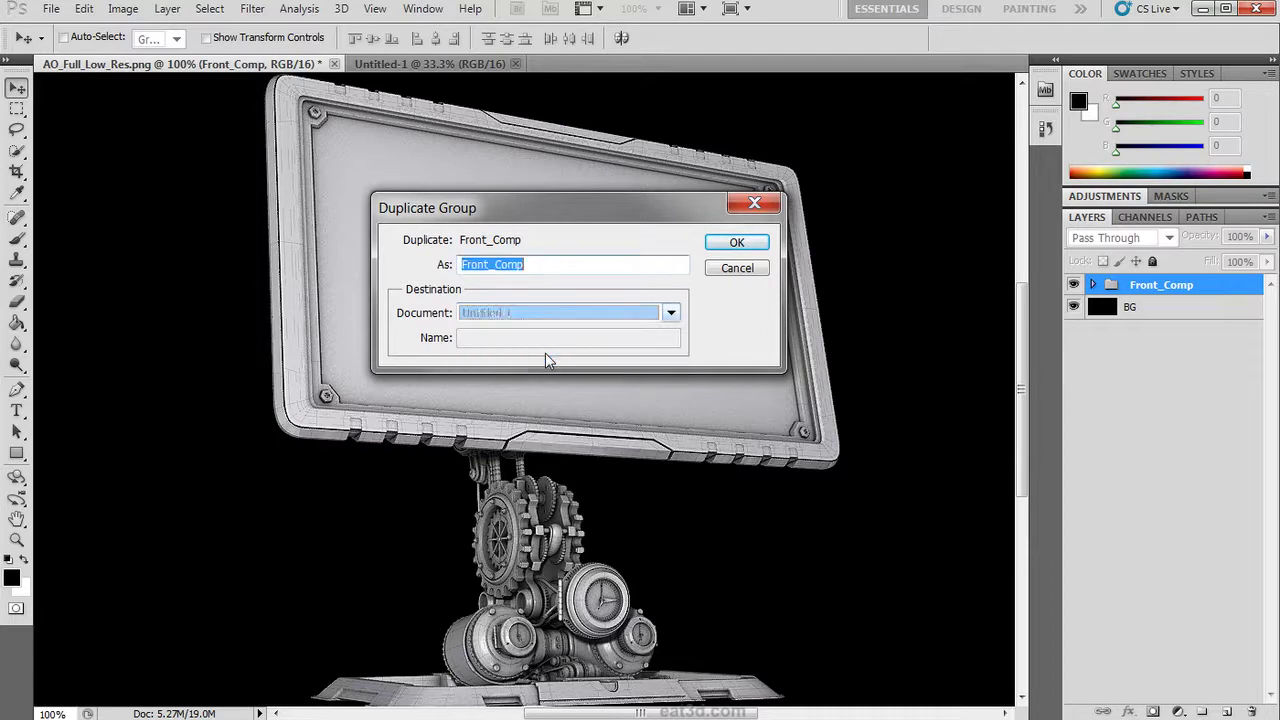
click(736, 244)
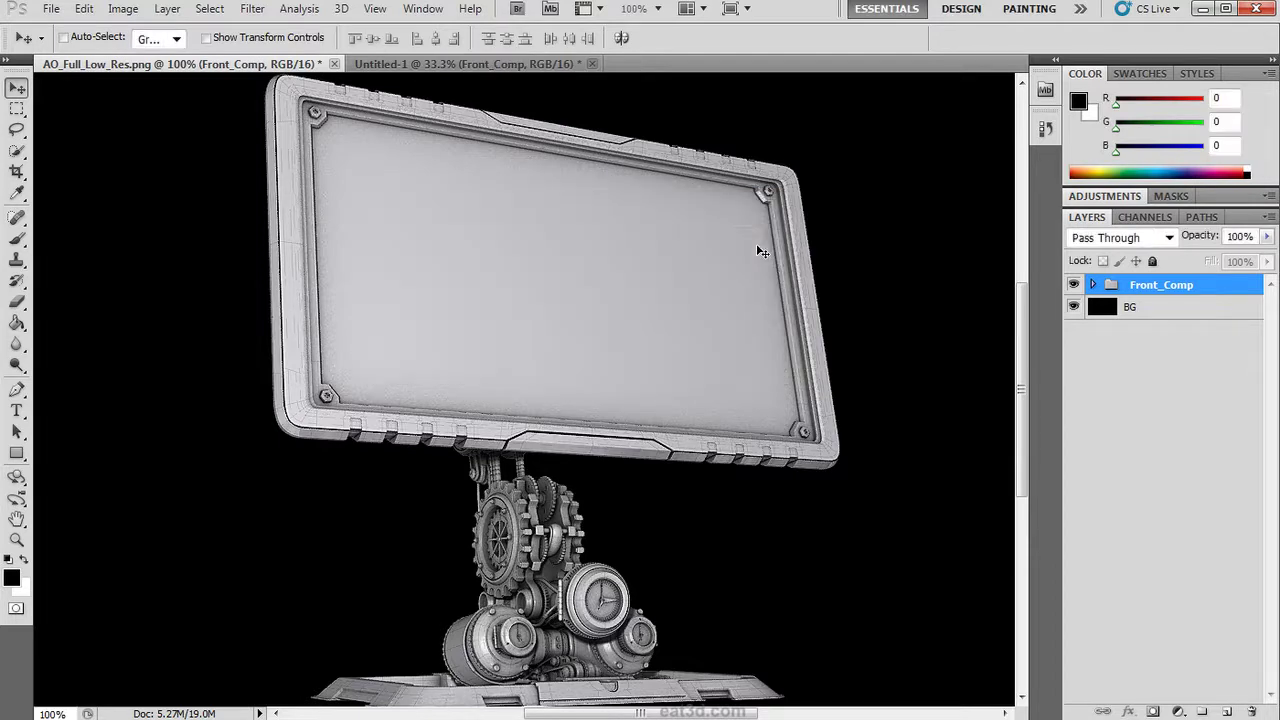
click(519, 64)
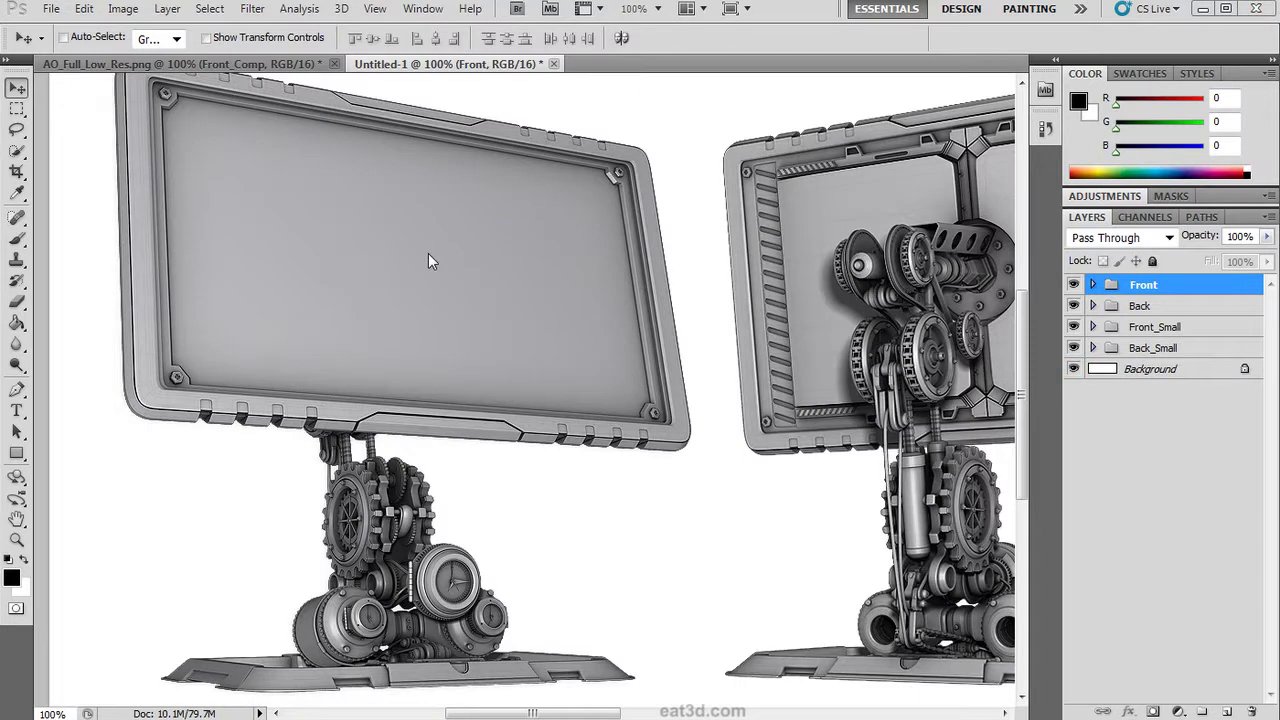
scroll(594, 220, right, 8)
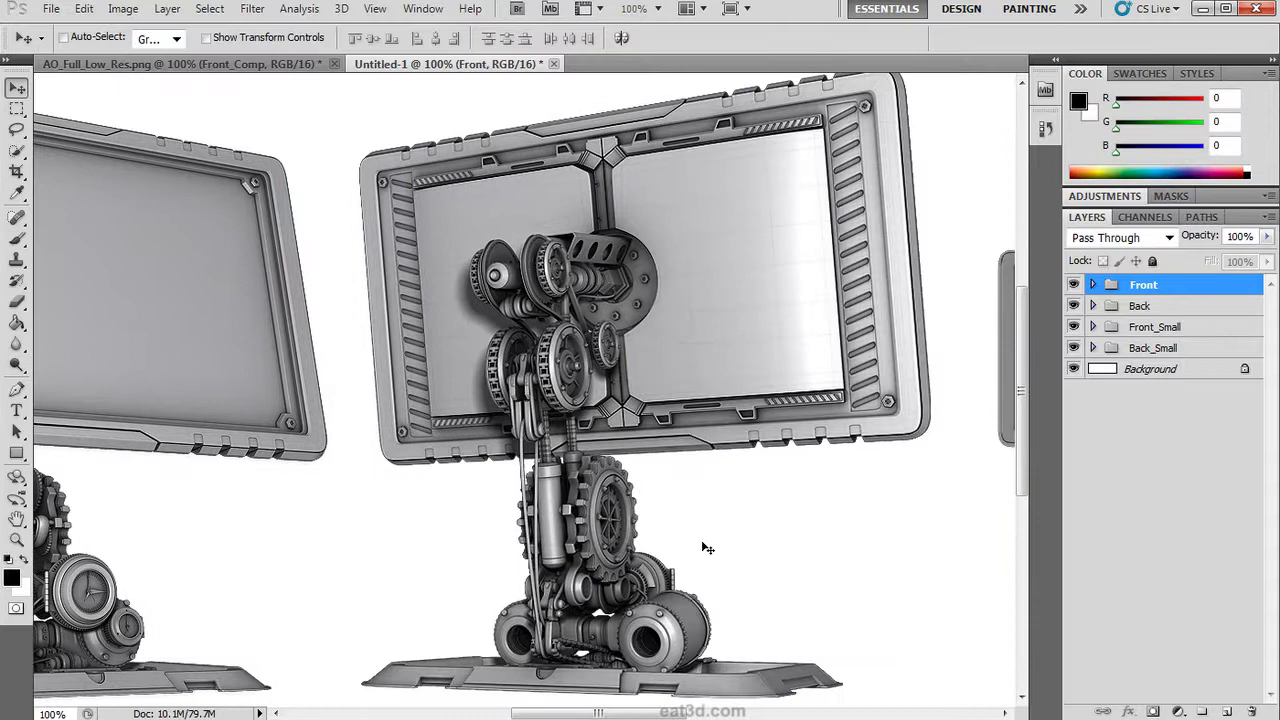
scroll(892, 387, right, 15)
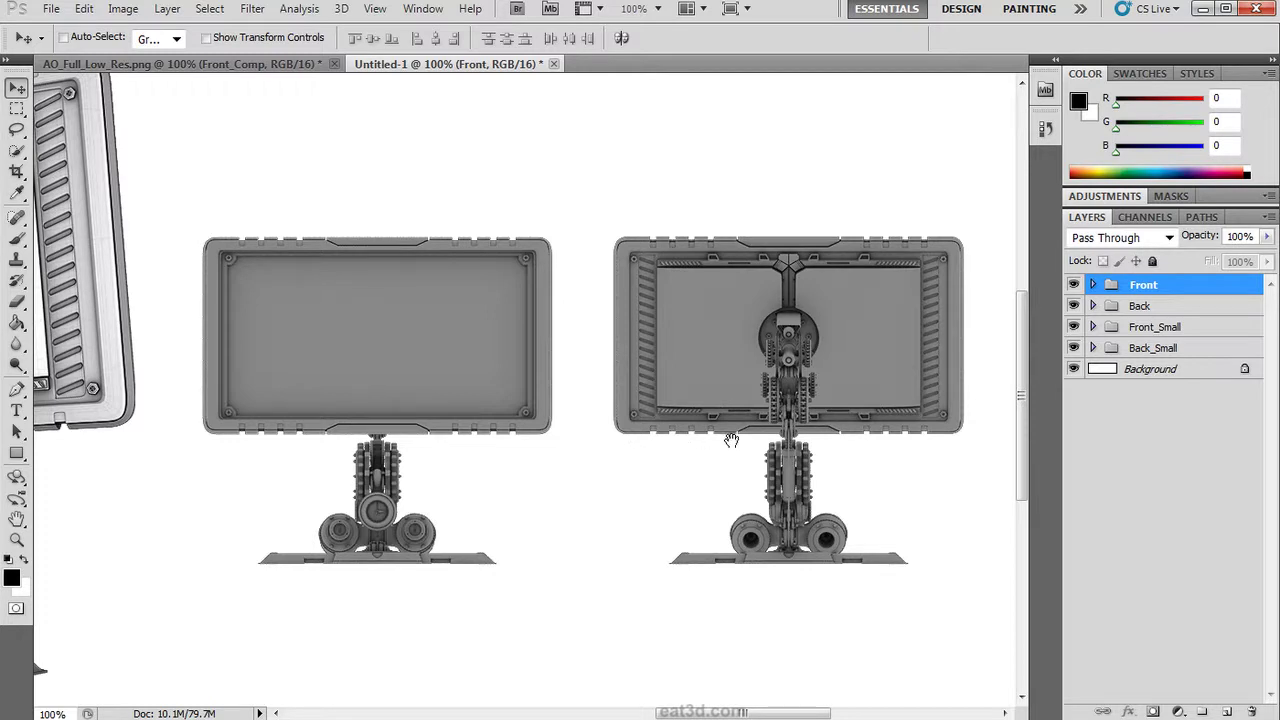
drag(348, 436, 905, 372)
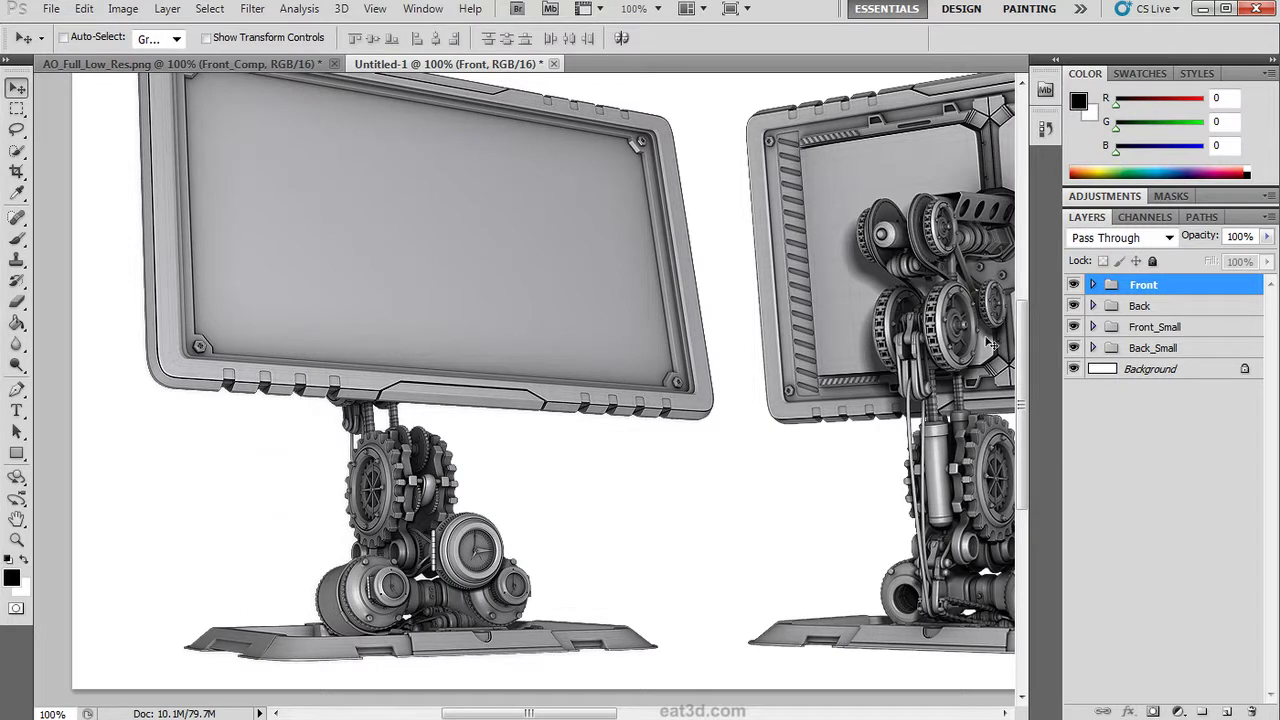
Step: Turn on Drop Shadow for the Front group's Diffuse layer: opacity 35%, distance 15 px, size 0 px
click(1093, 285)
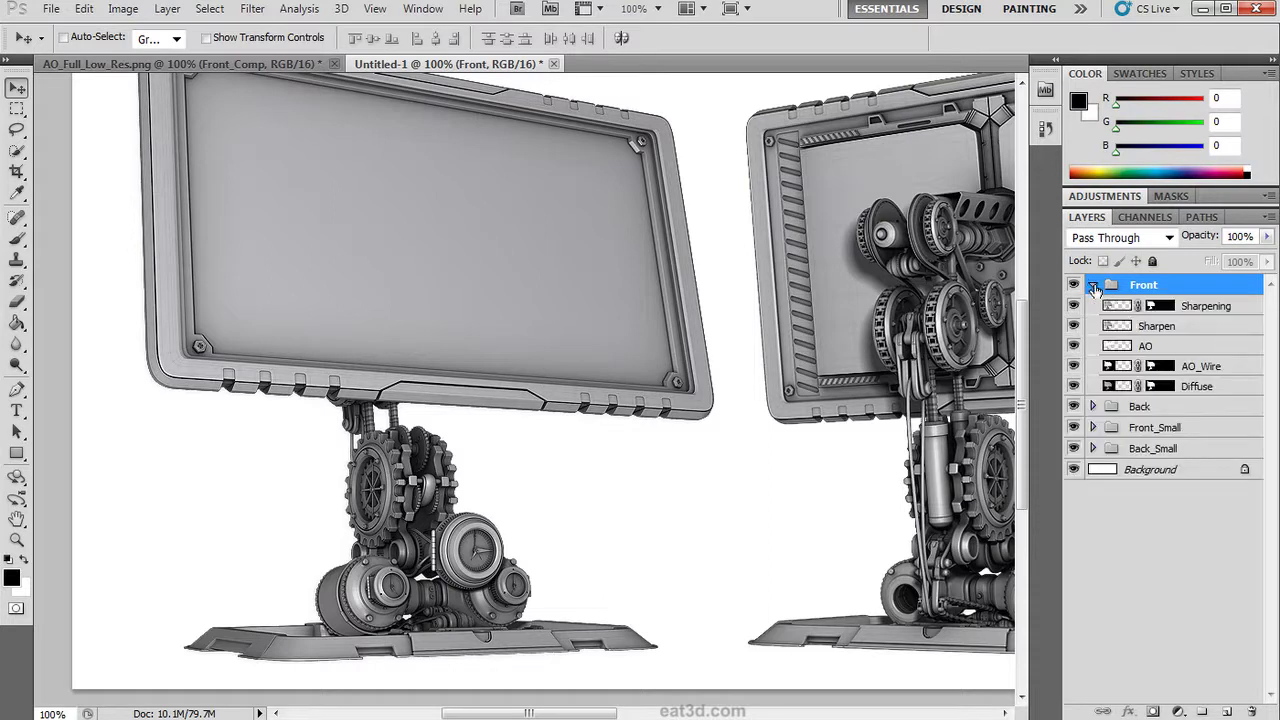
double_click(1218, 388)
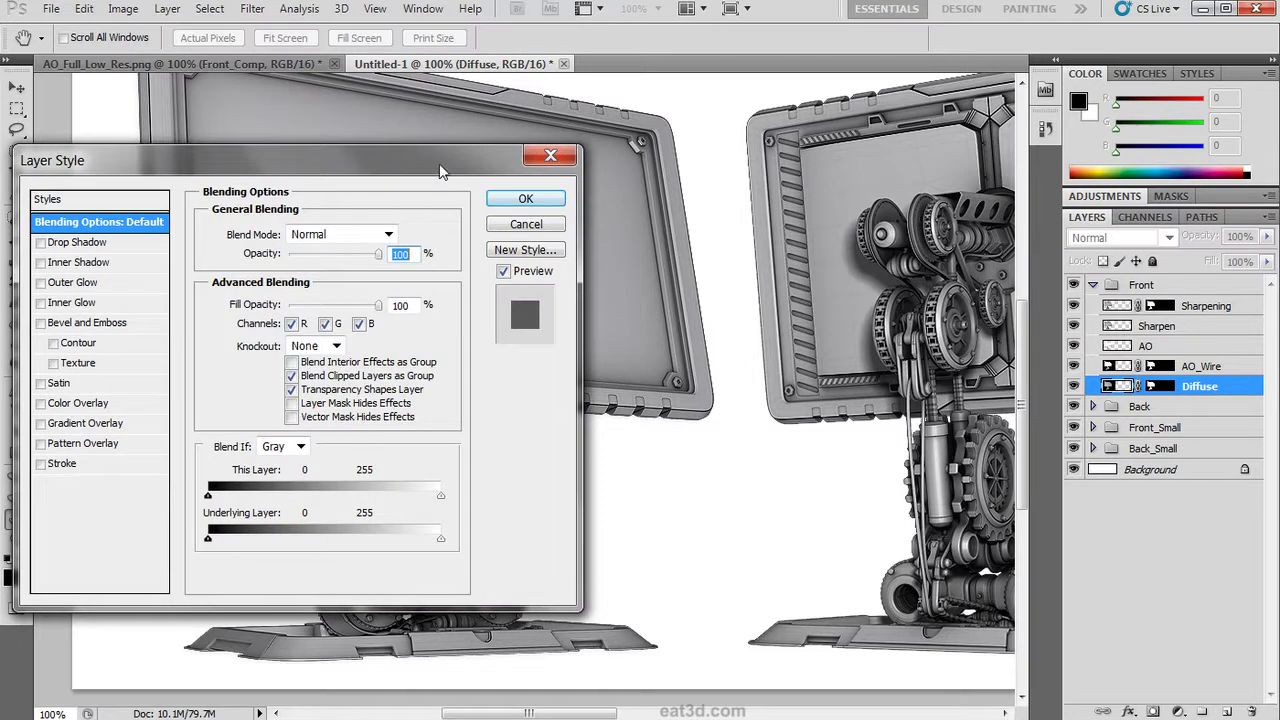
drag(439, 172, 1063, 173)
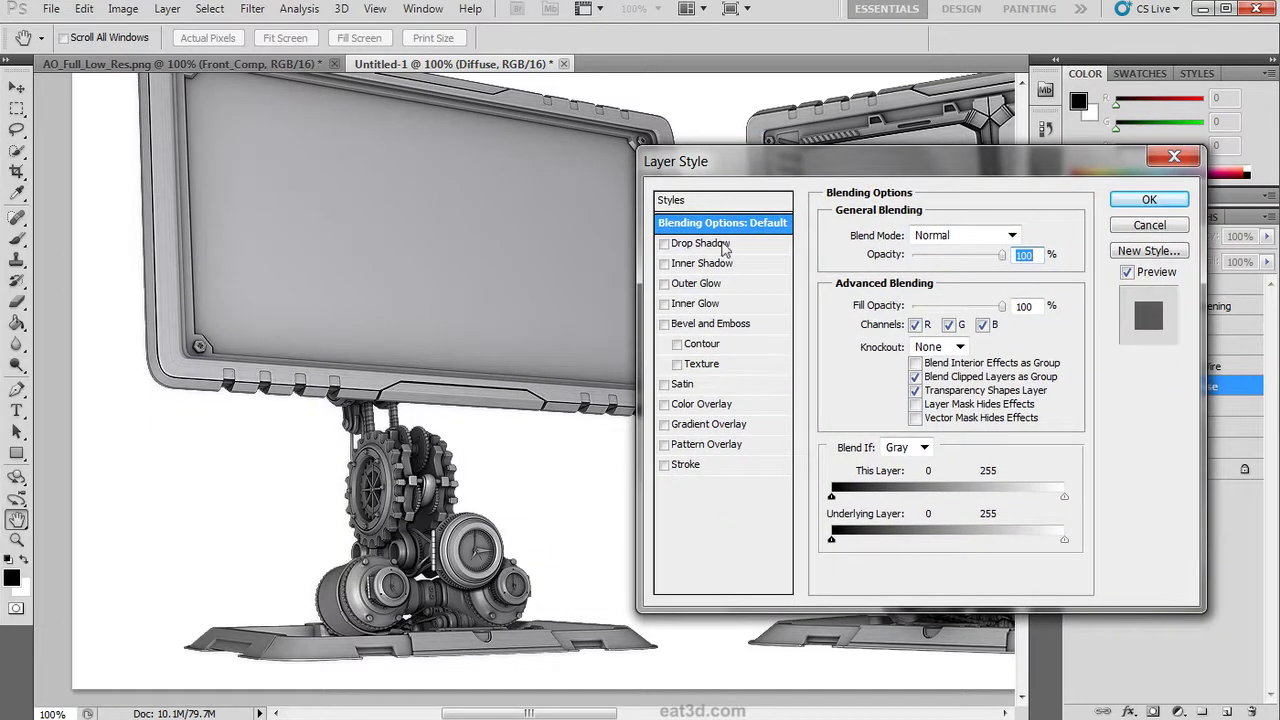
click(705, 246)
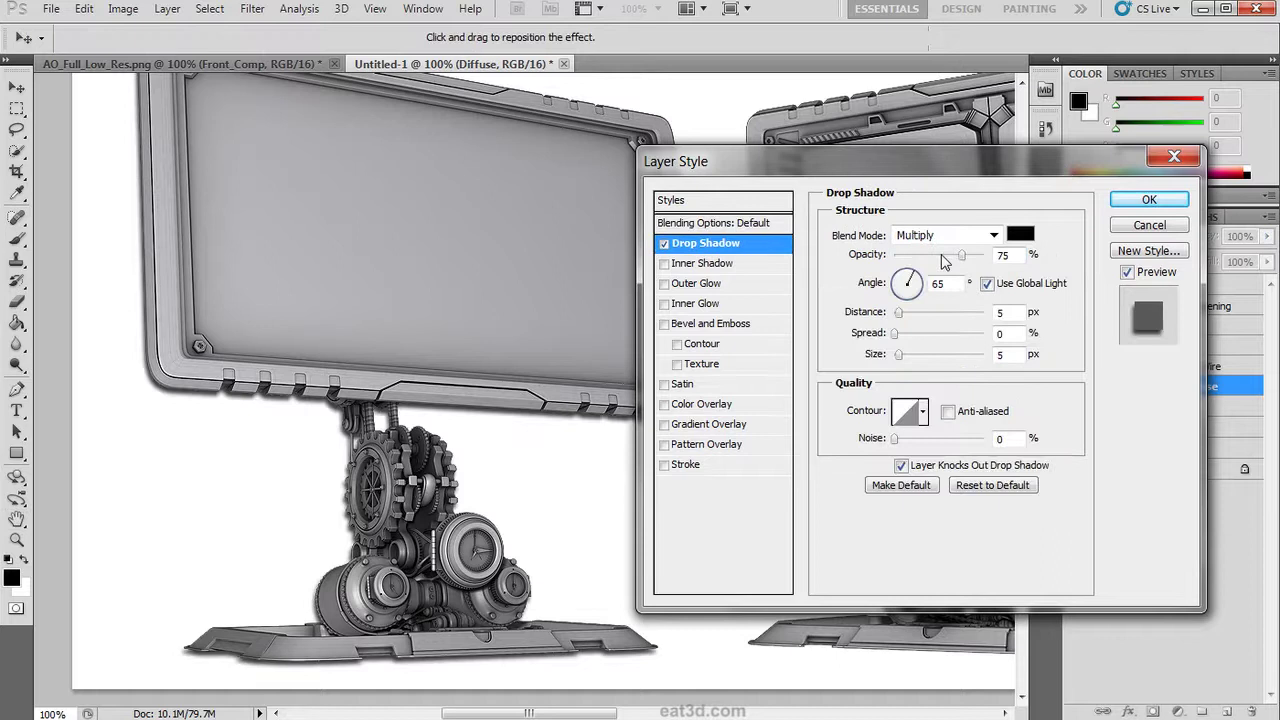
drag(943, 258, 928, 263)
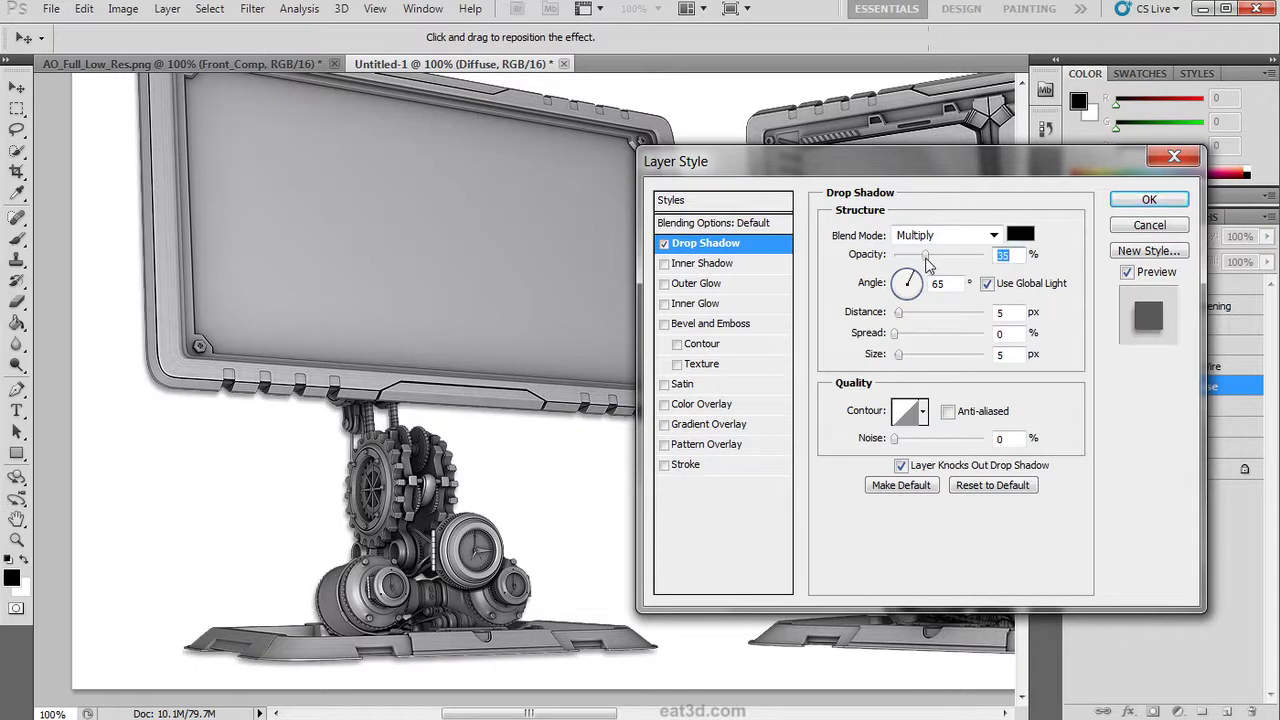
mouse_move(902, 316)
mouse_down()
mouse_move(930, 318)
mouse_move(910, 312)
mouse_up()
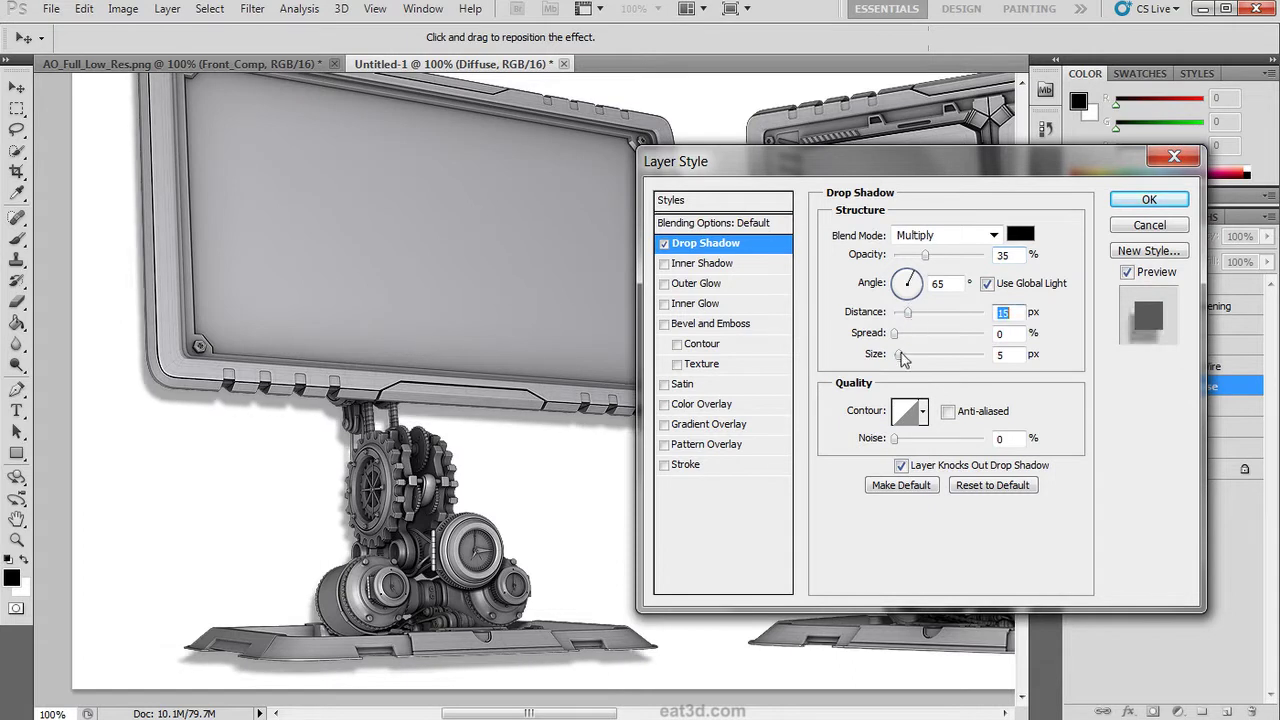
drag(898, 355, 893, 367)
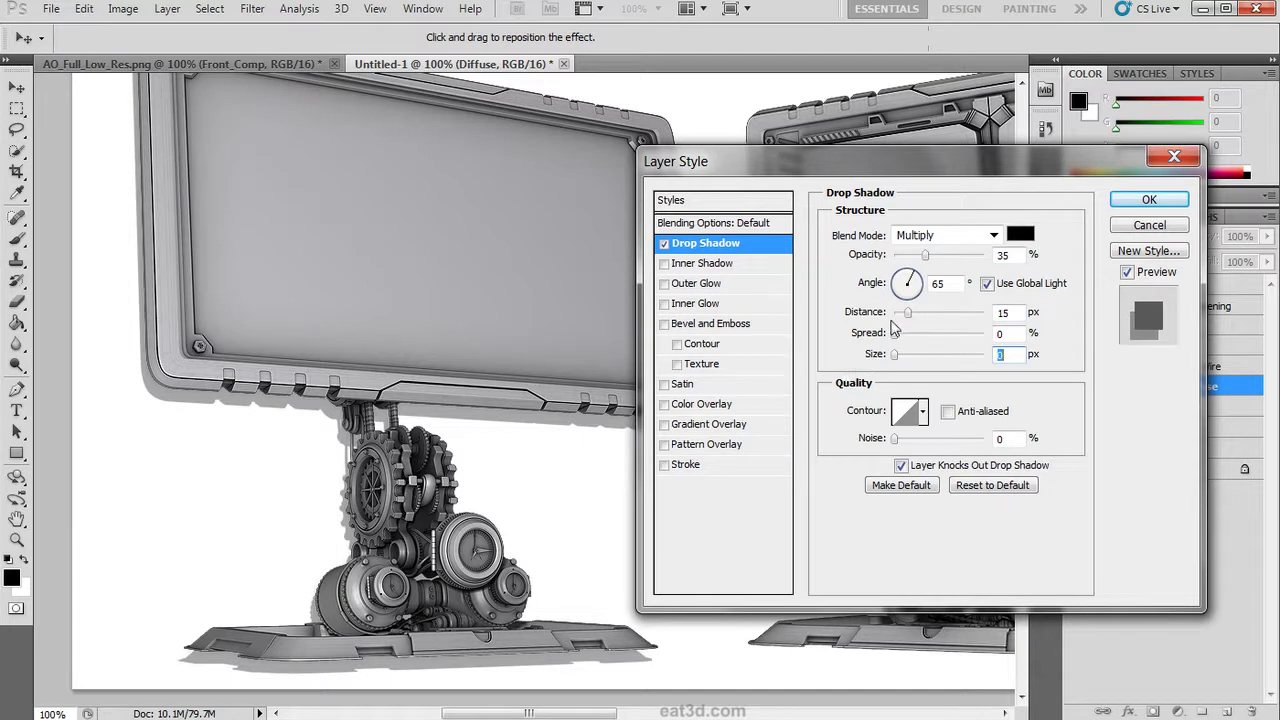
click(1137, 200)
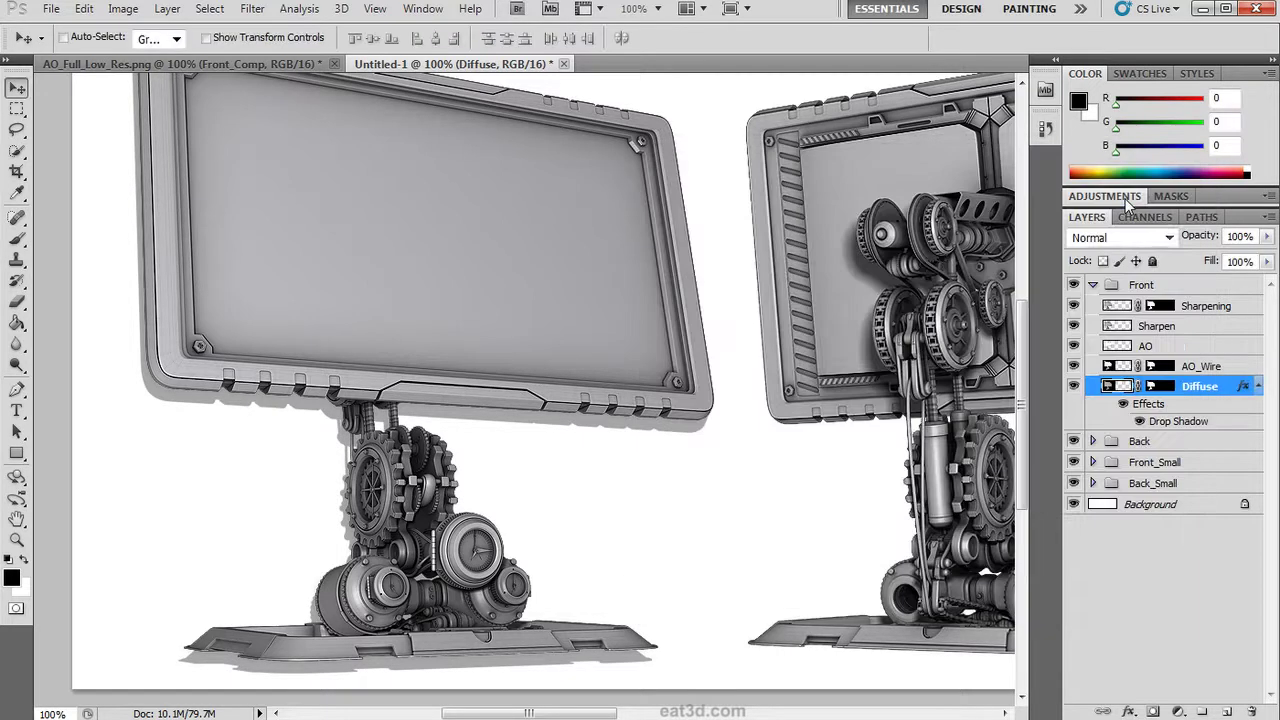
Step: Copy the Diffuse drop shadow onto the Shadow layer in the Back group
right_click(1208, 388)
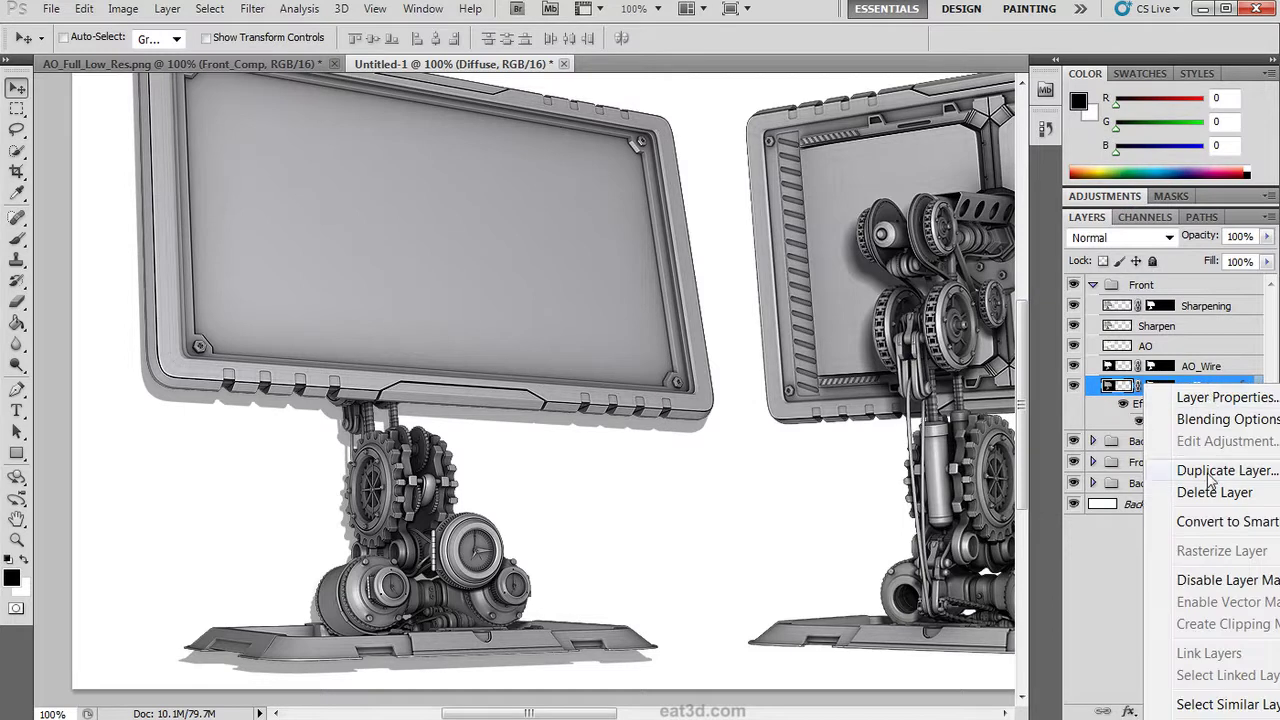
key(Escape)
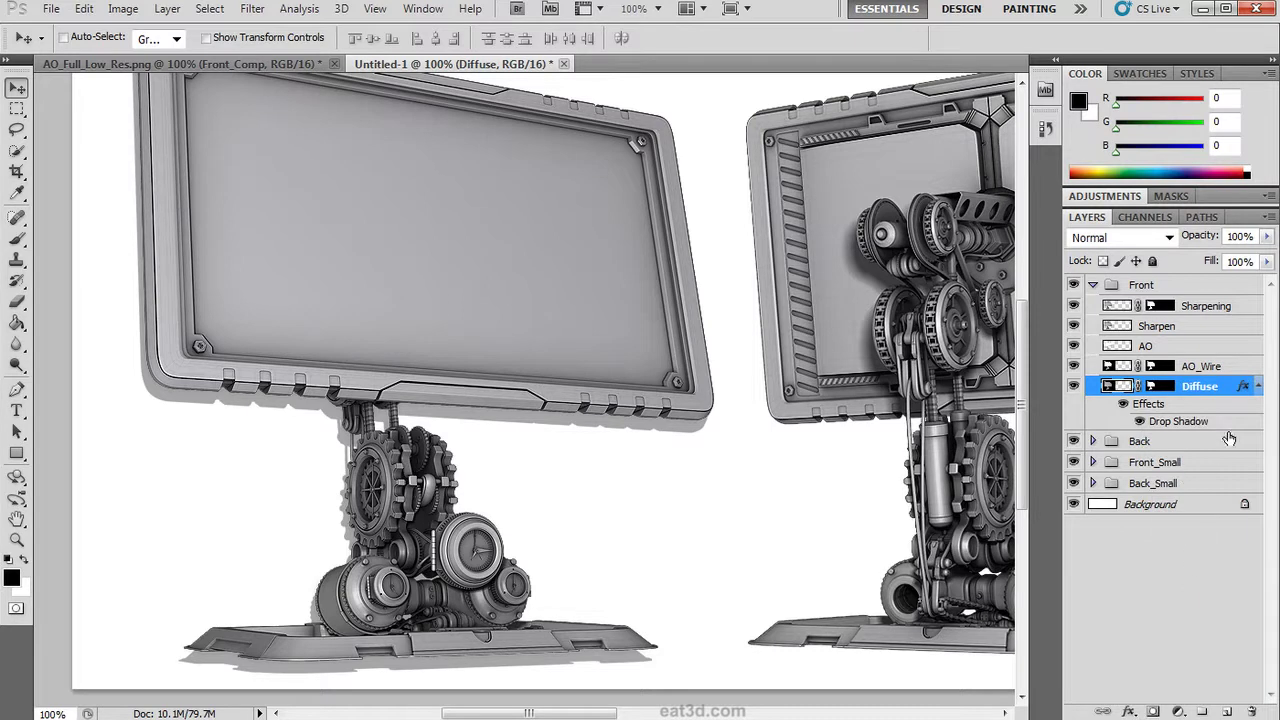
click(1259, 388)
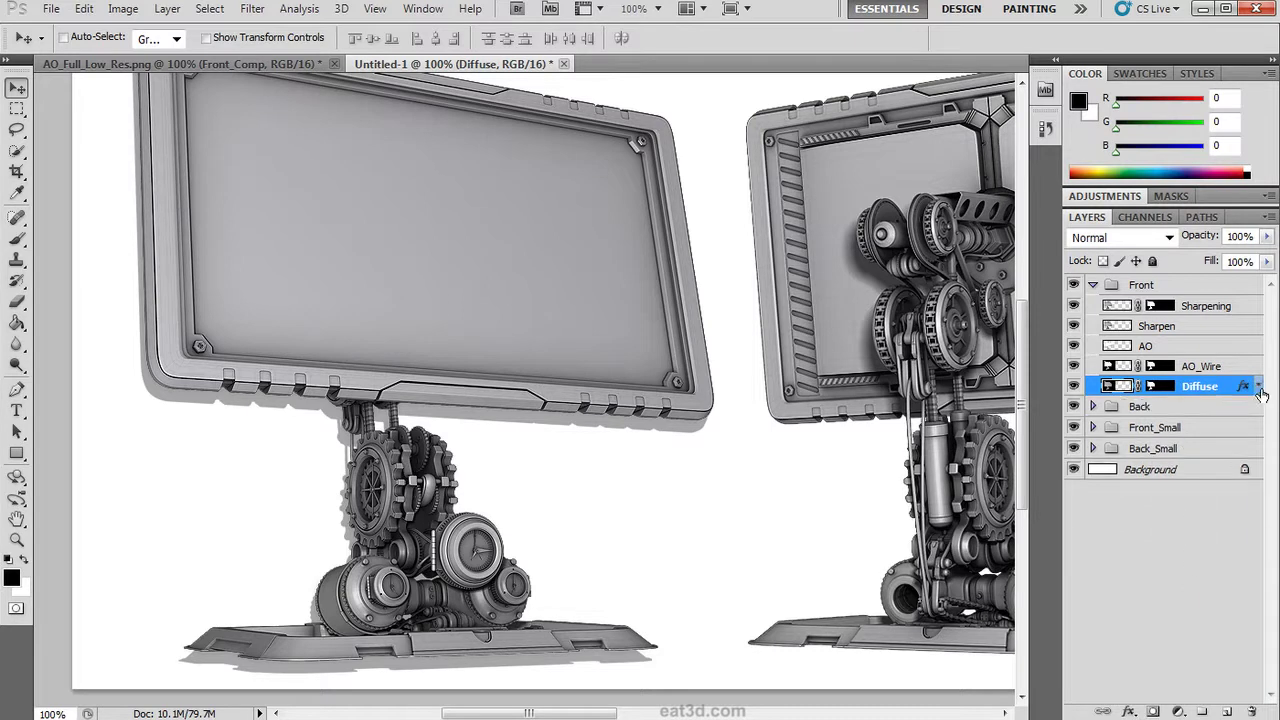
click(1094, 288)
click(1093, 306)
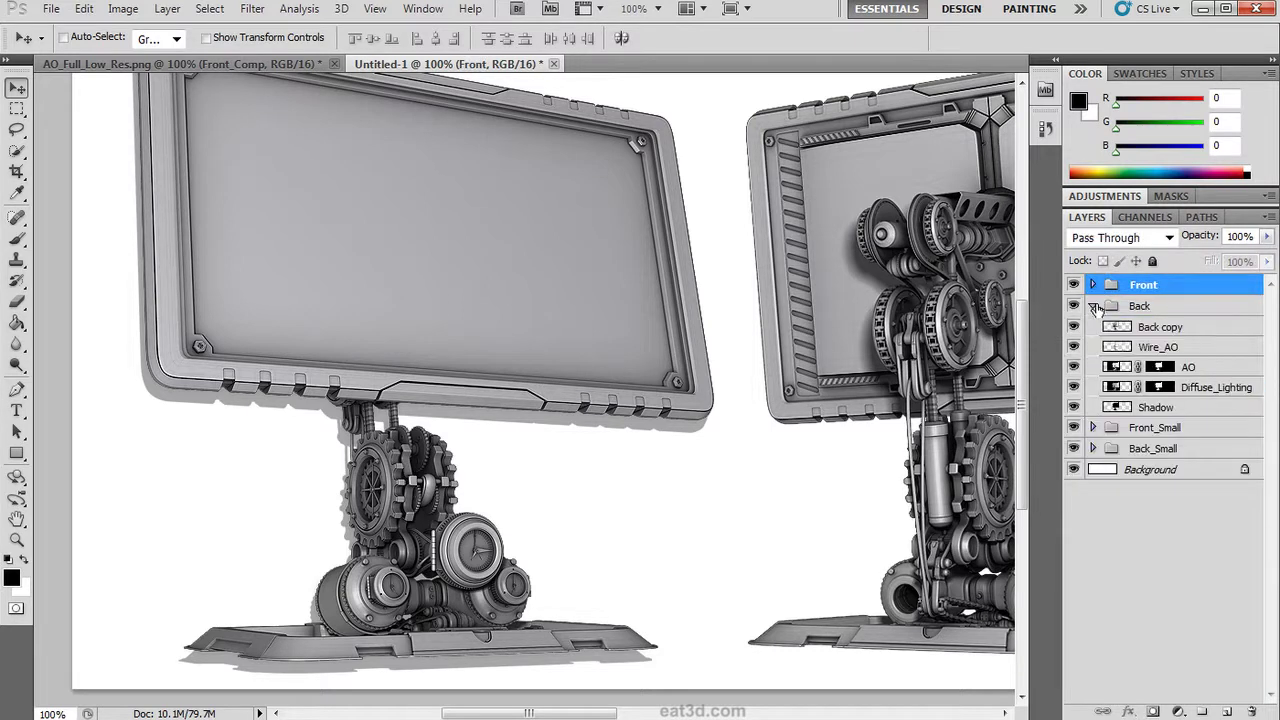
right_click(1180, 408)
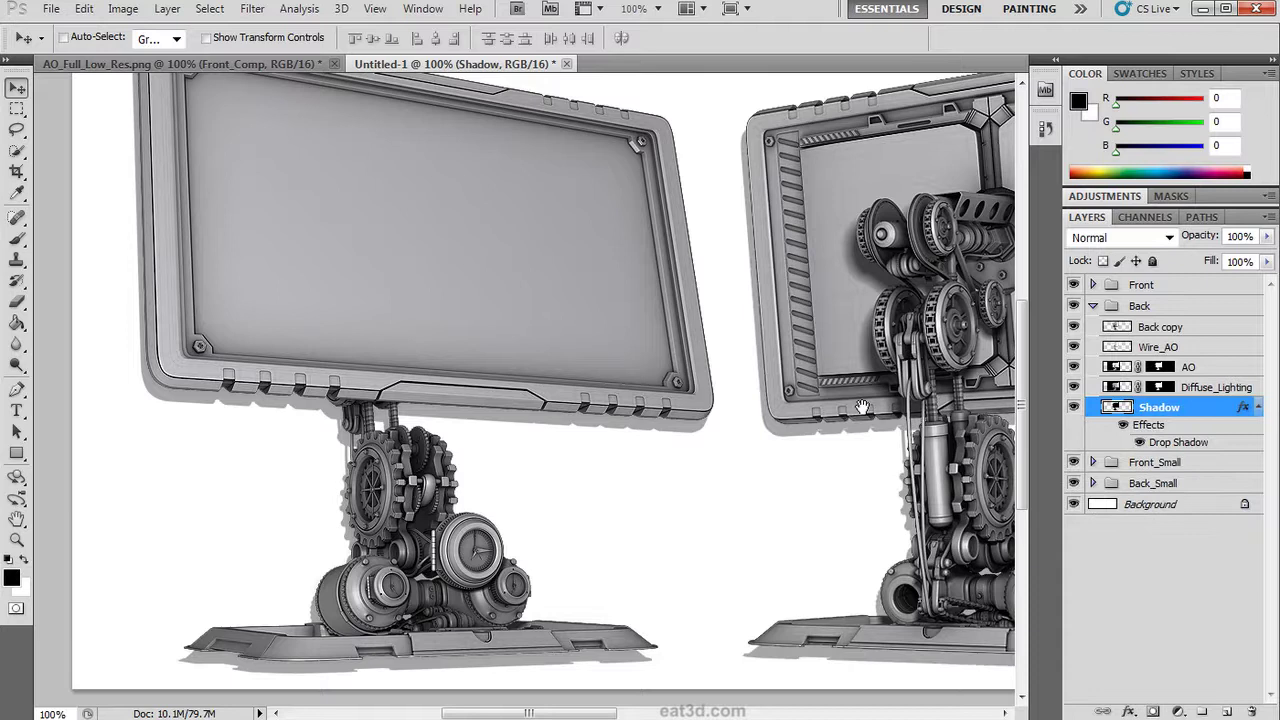
Step: Paste the same drop shadow onto the Front_Small and Back_Small layers
scroll(861, 406, right, 10)
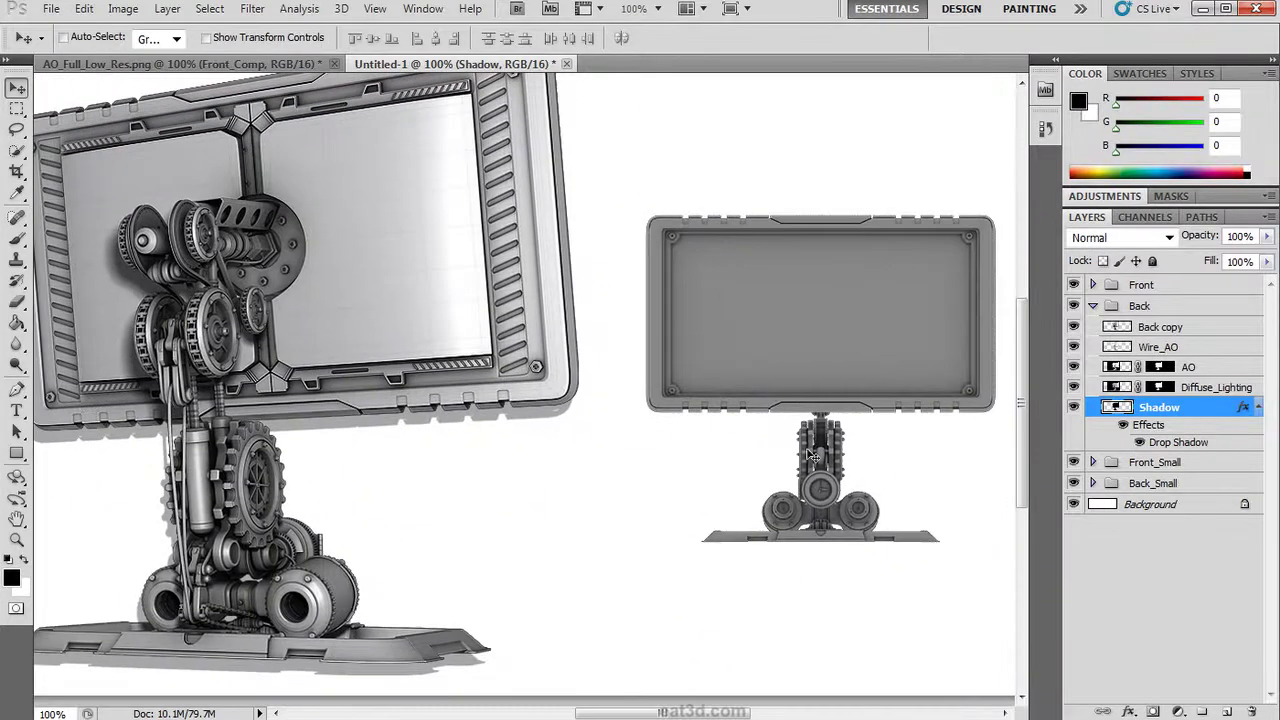
click(1093, 462)
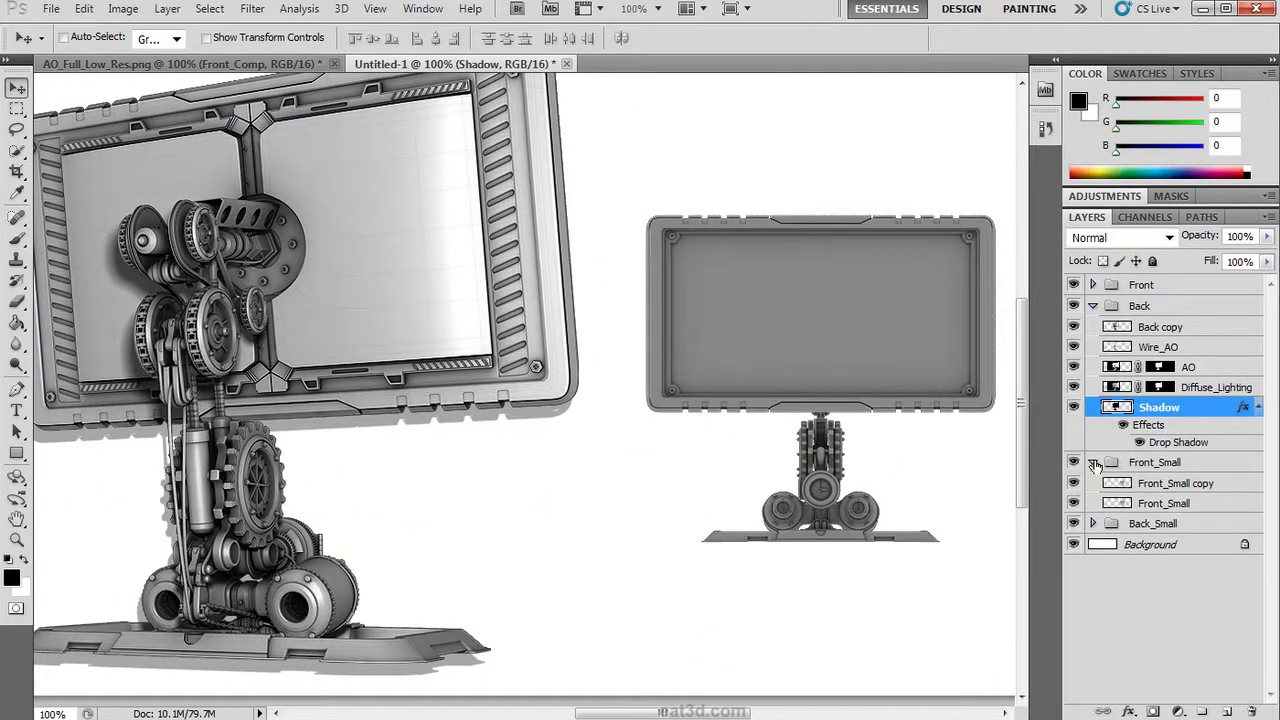
right_click(1187, 505)
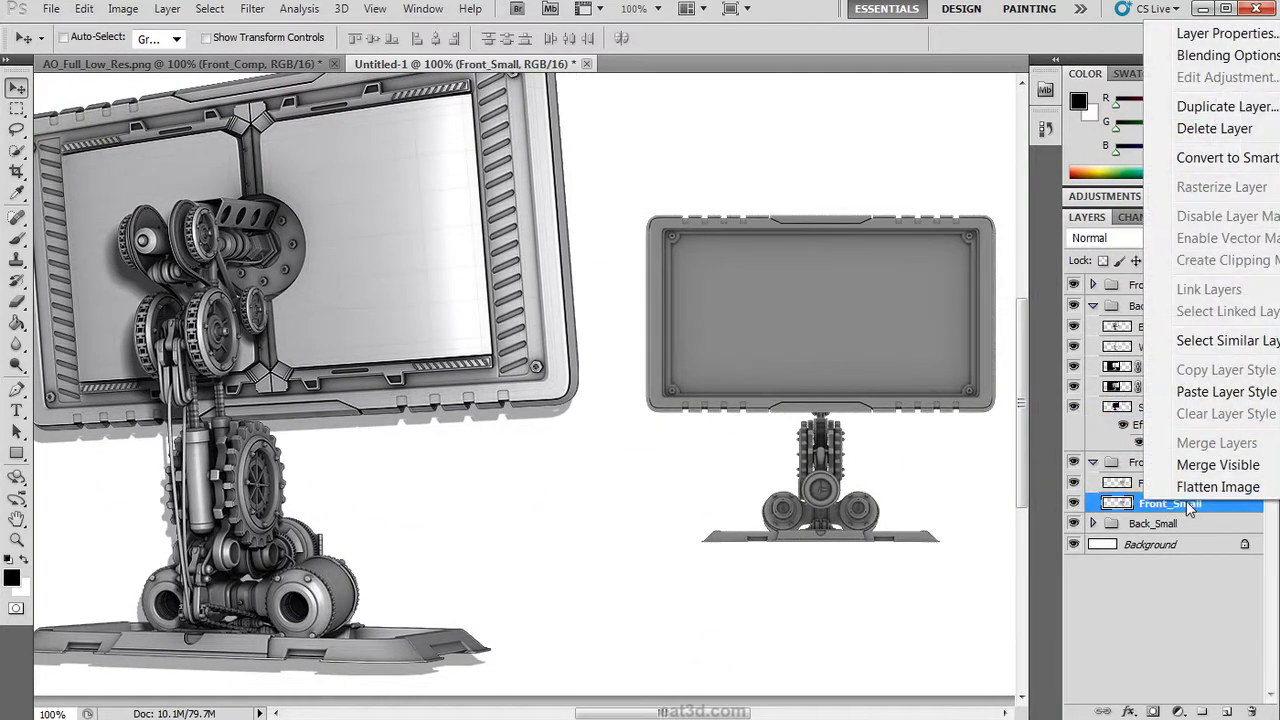
click(1208, 398)
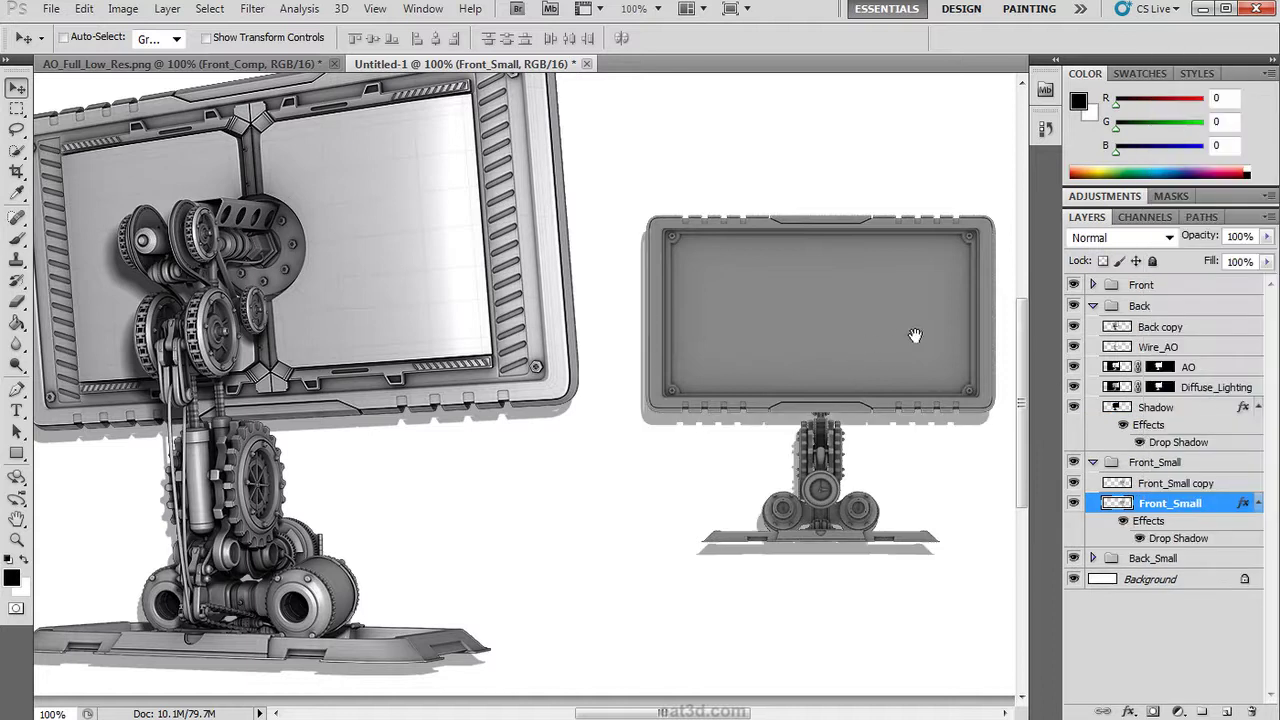
drag(909, 331, 357, 346)
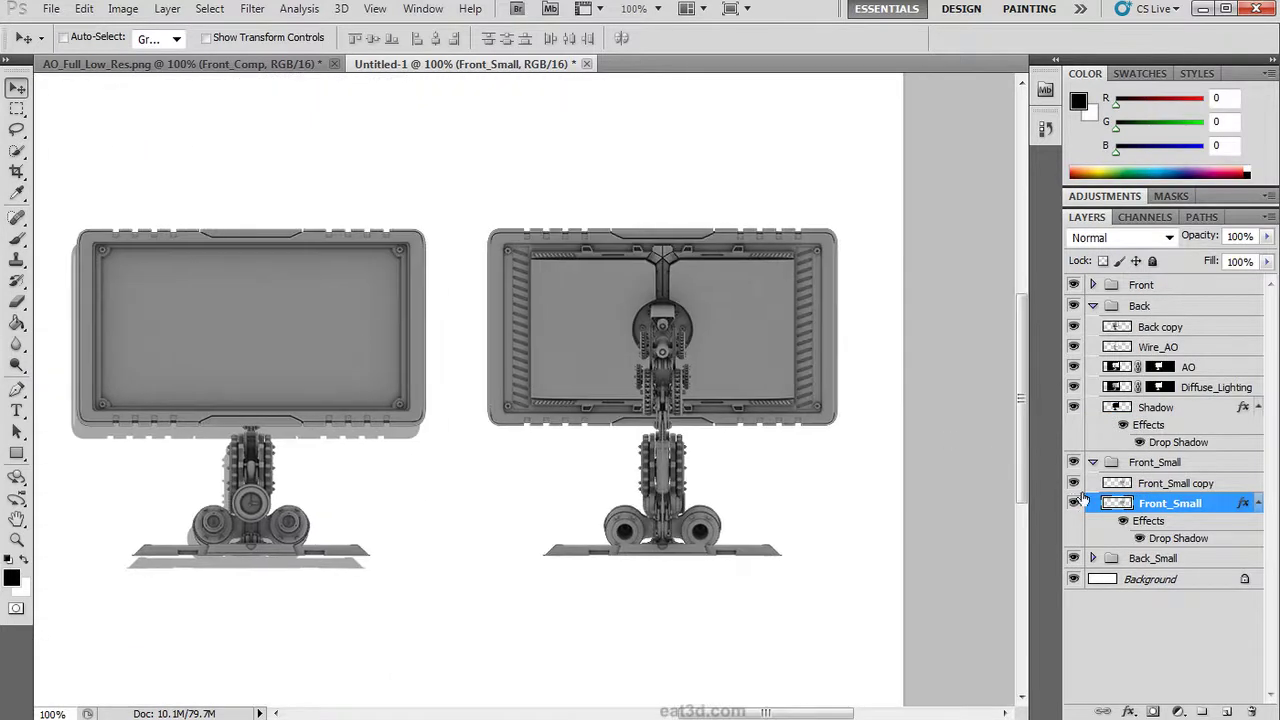
click(1094, 559)
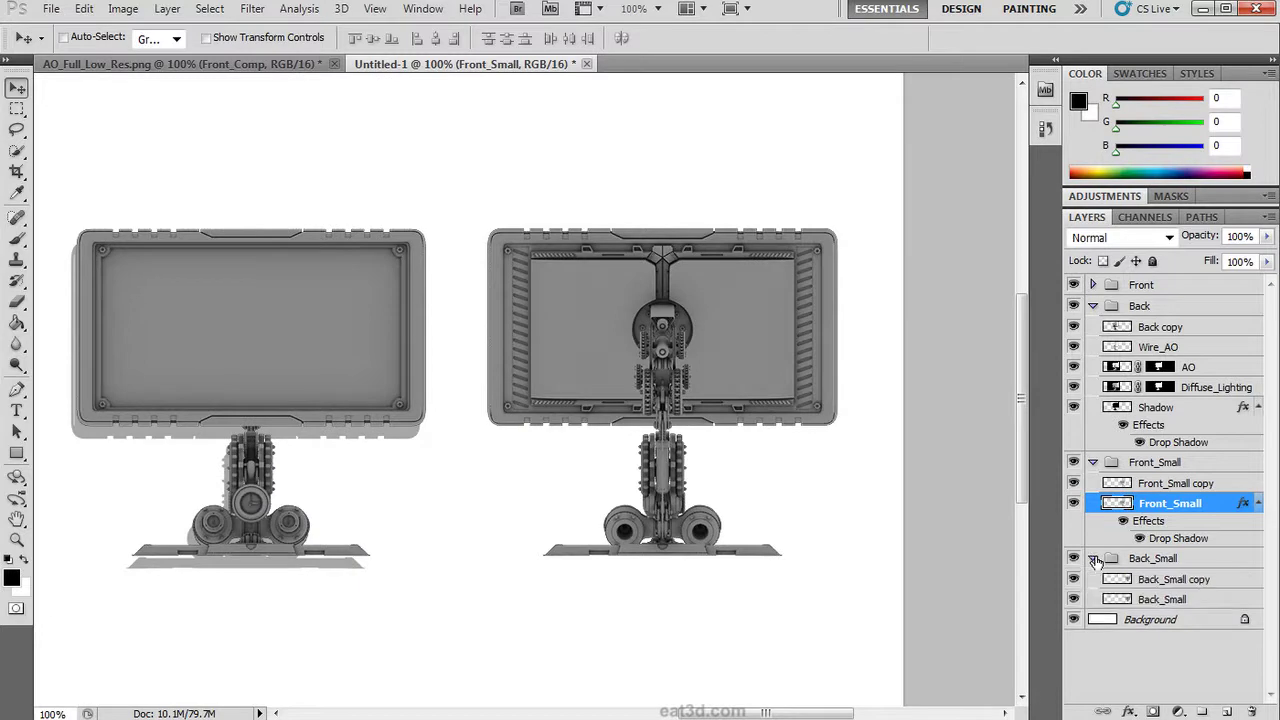
right_click(1155, 602)
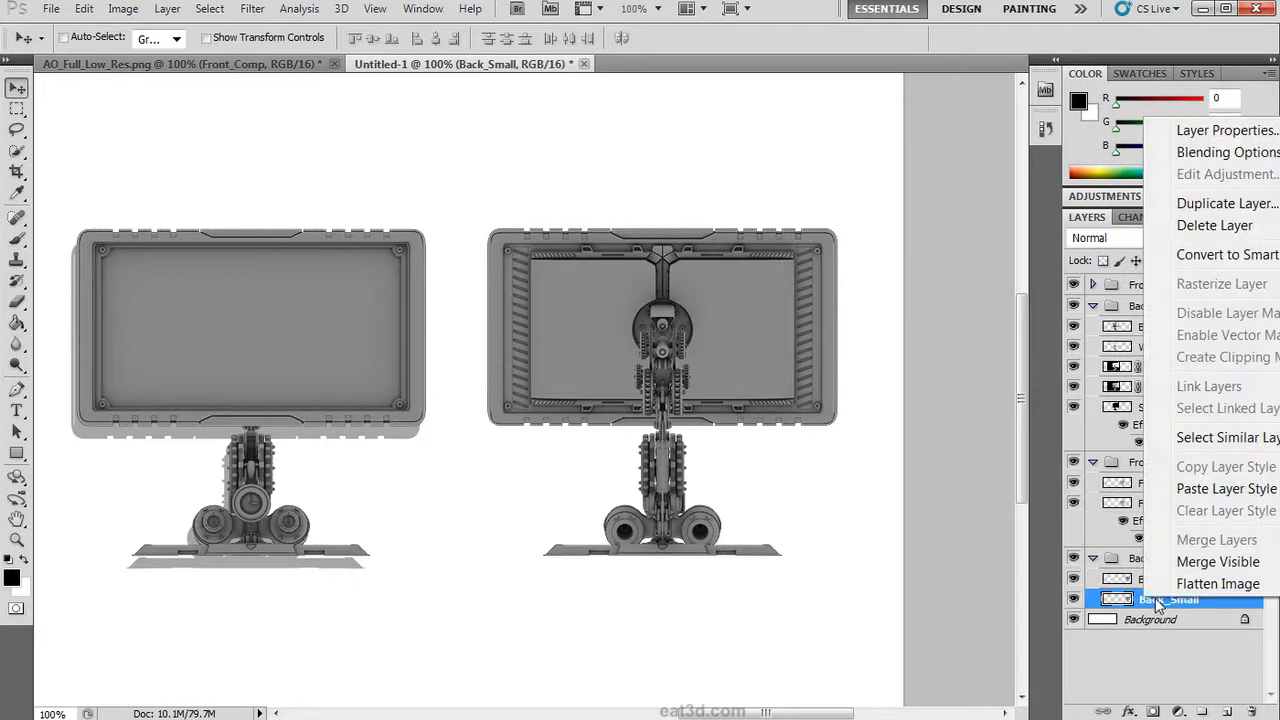
click(1192, 489)
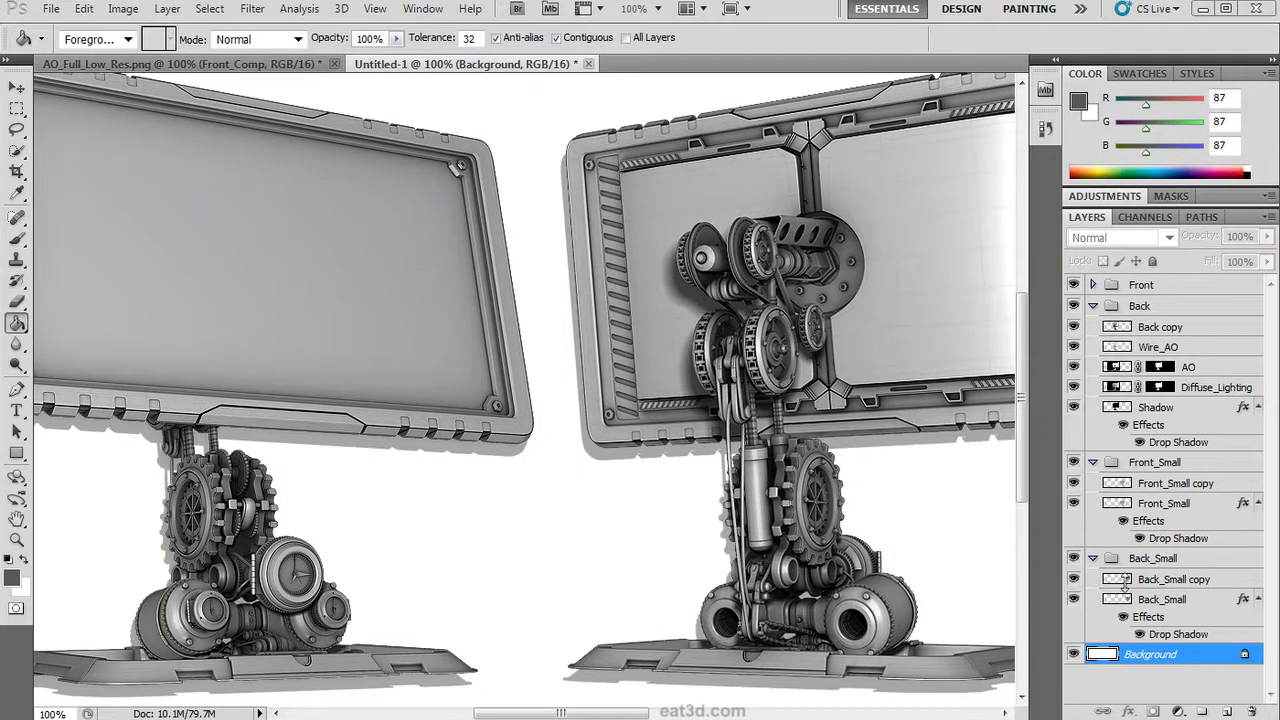
Step: Collapse the Back_Small, Front_Small and Back layer groups
click(1093, 558)
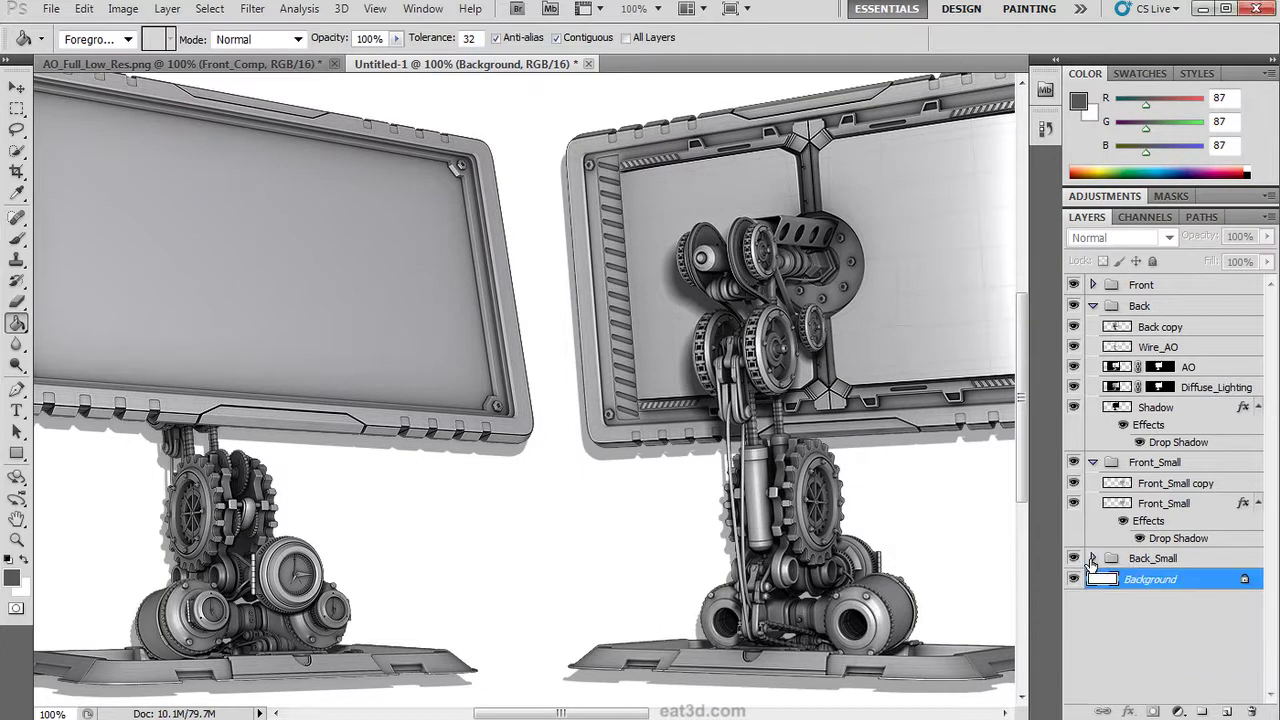
click(1093, 462)
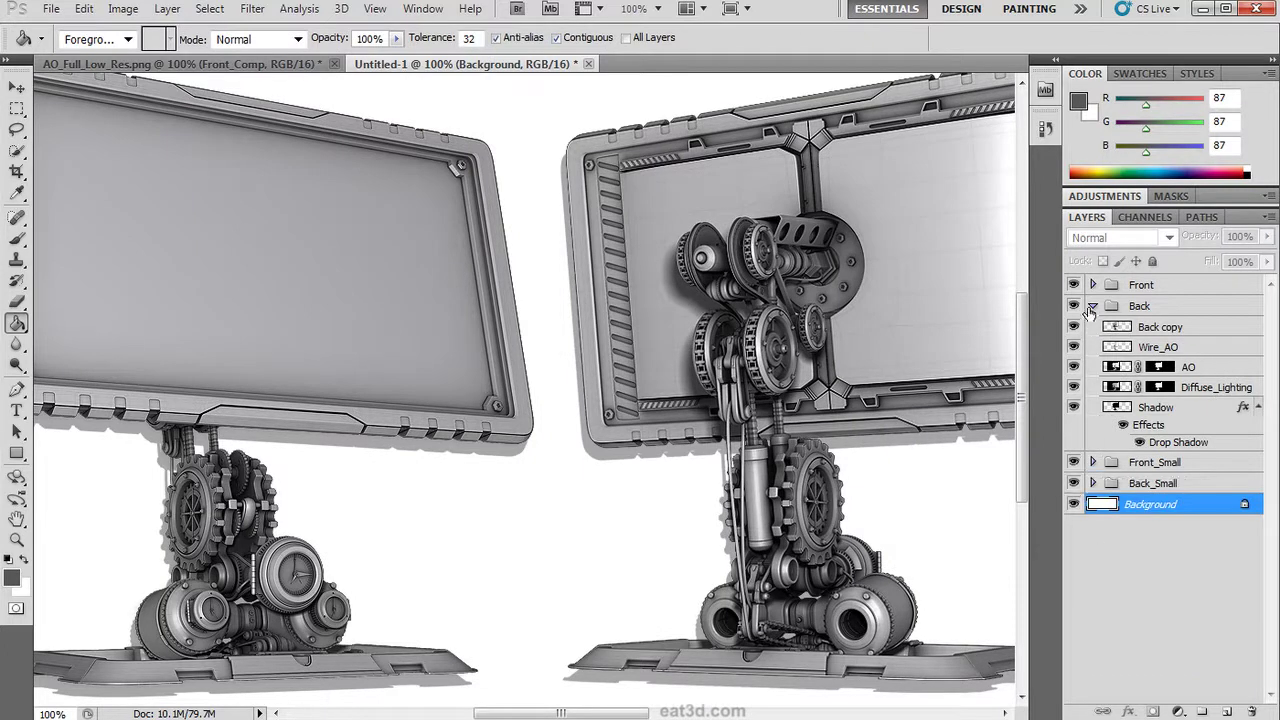
click(1092, 307)
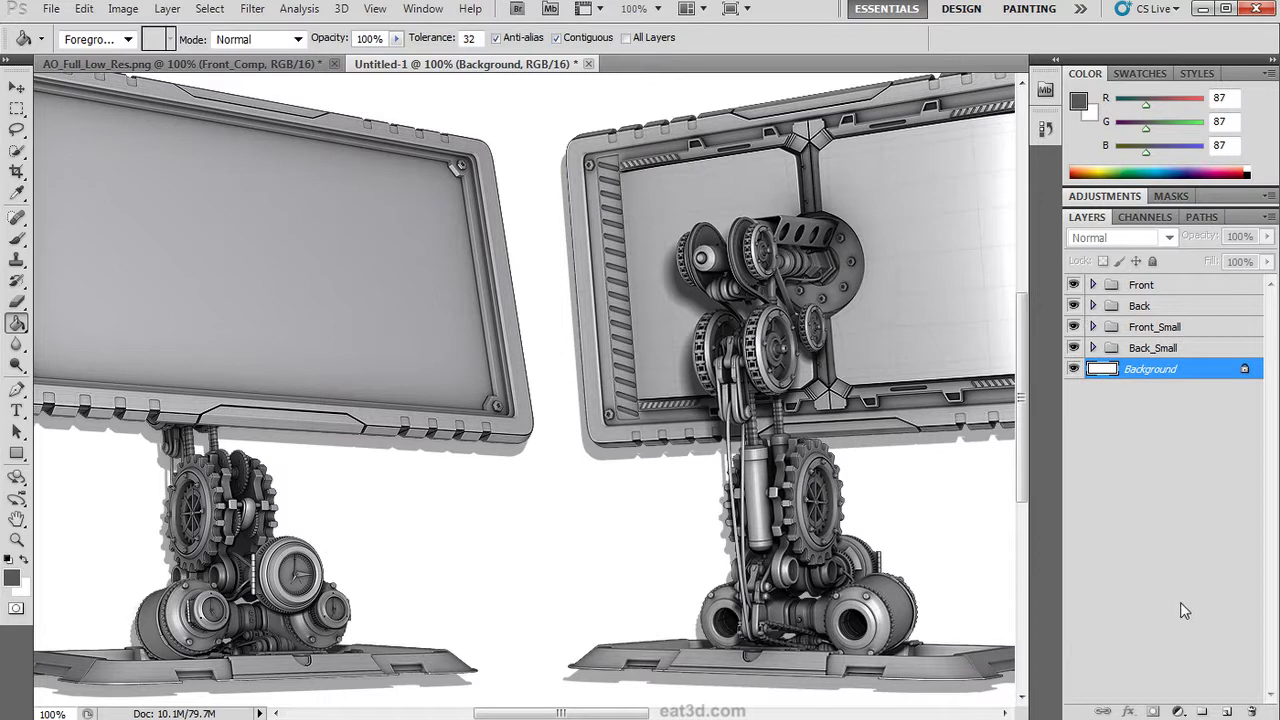
Step: Add a new empty layer named Strip above Background and fit the sheet on screen
click(1227, 711)
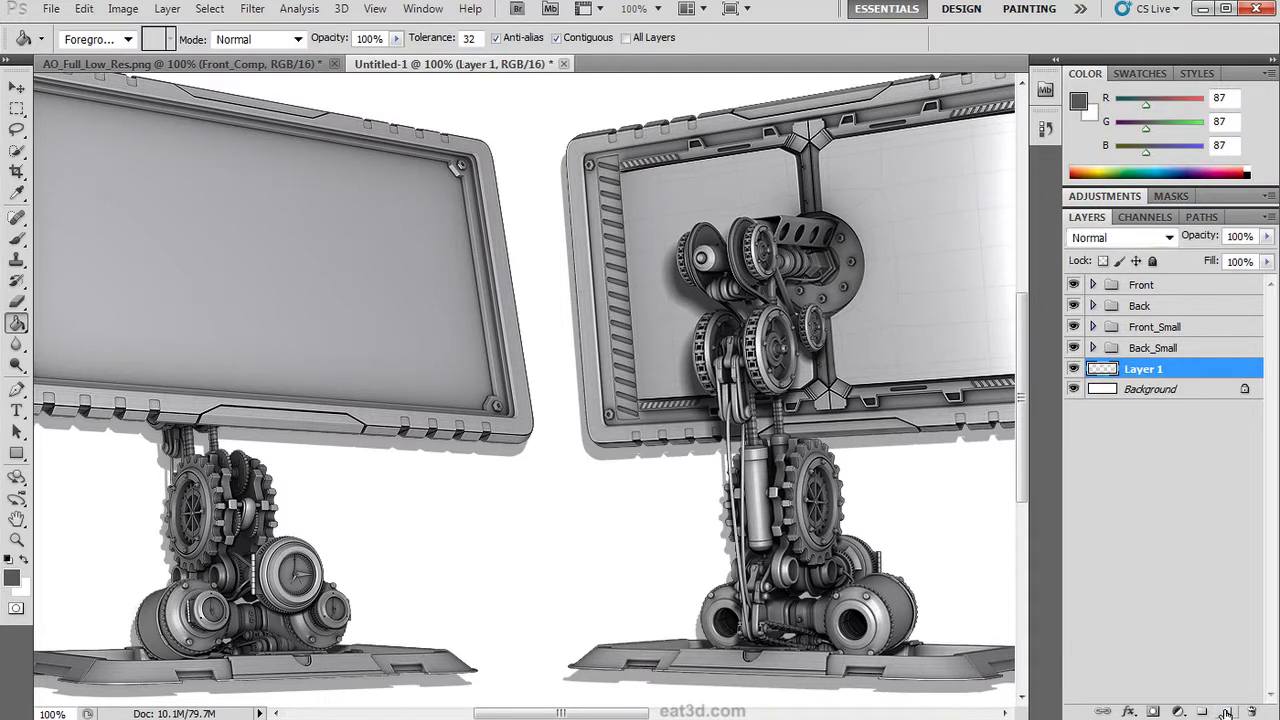
double_click(1141, 369)
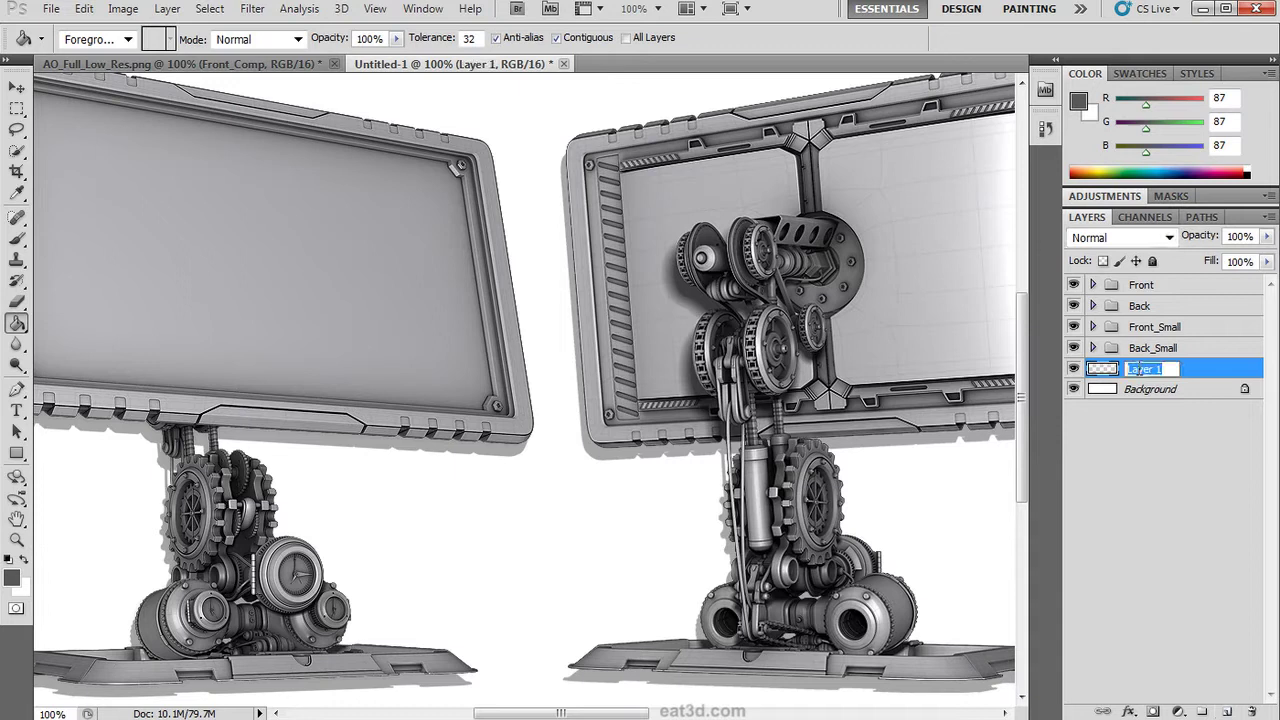
text(Strip)
key(Return)
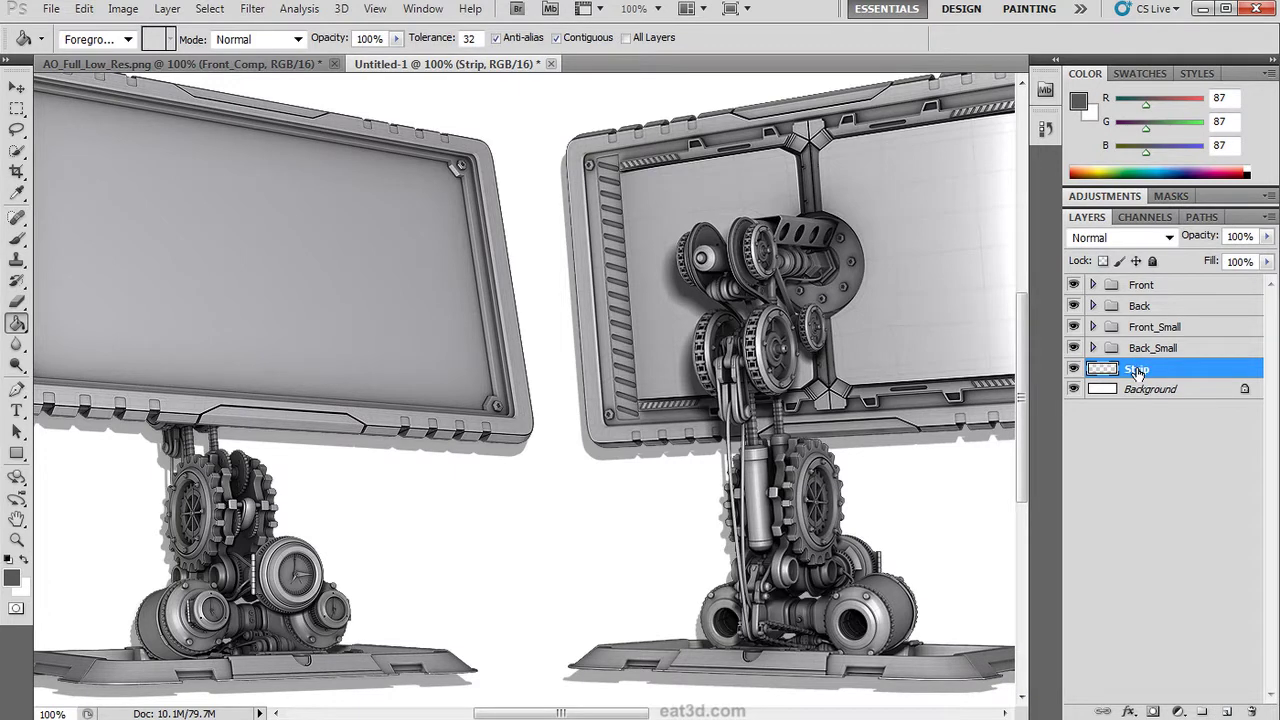
key(ctrl+0)
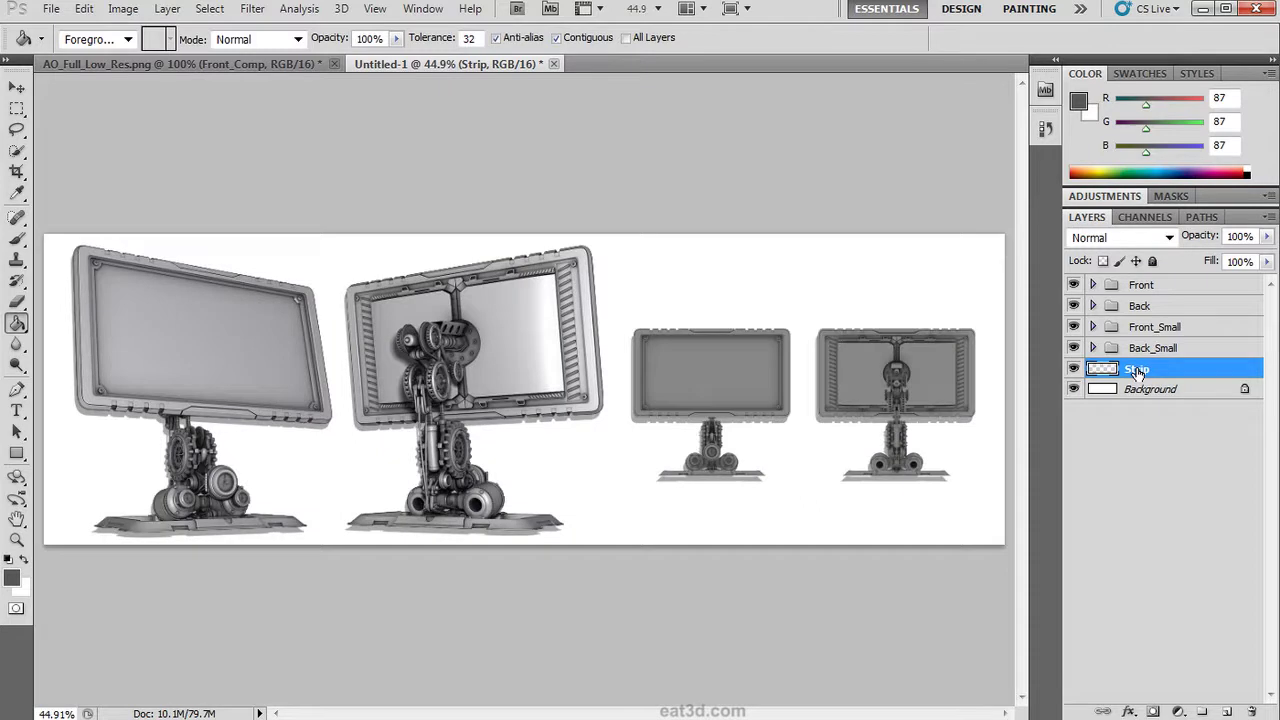
Step: Fill a full-width horizontal band on Strip with dark grey 444444, then deselect
click(19, 109)
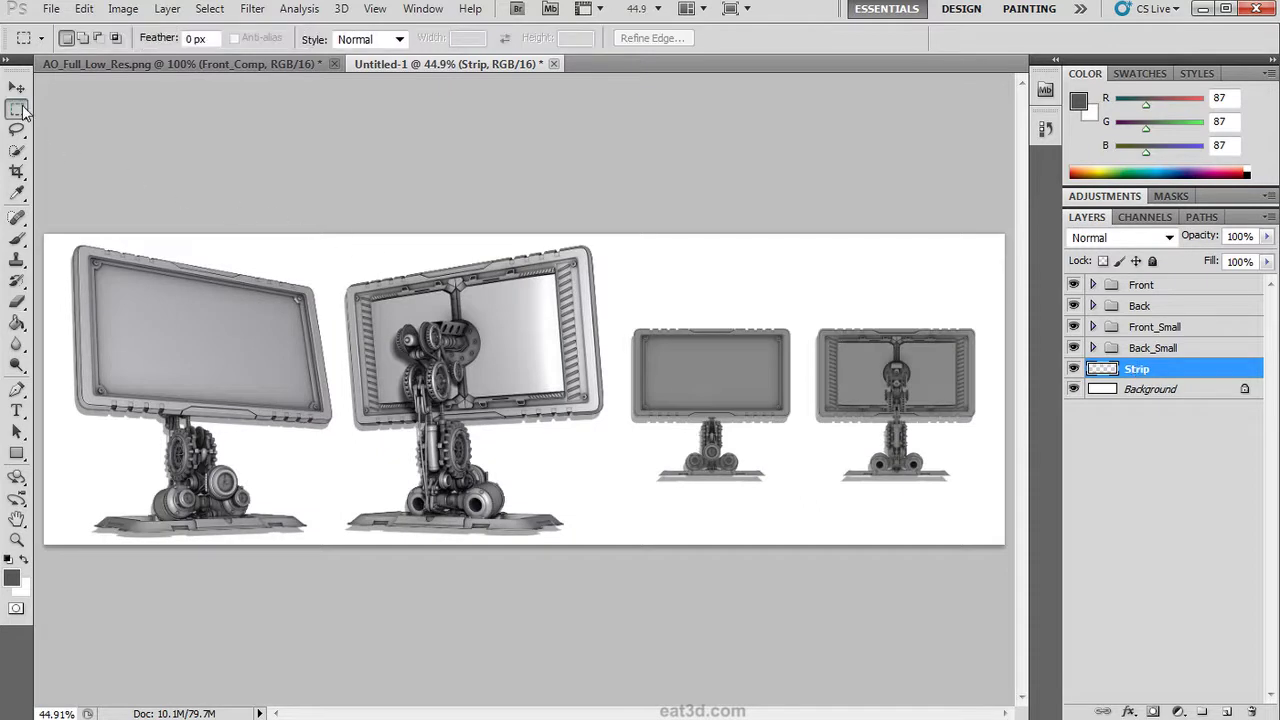
drag(87, 345, 1026, 494)
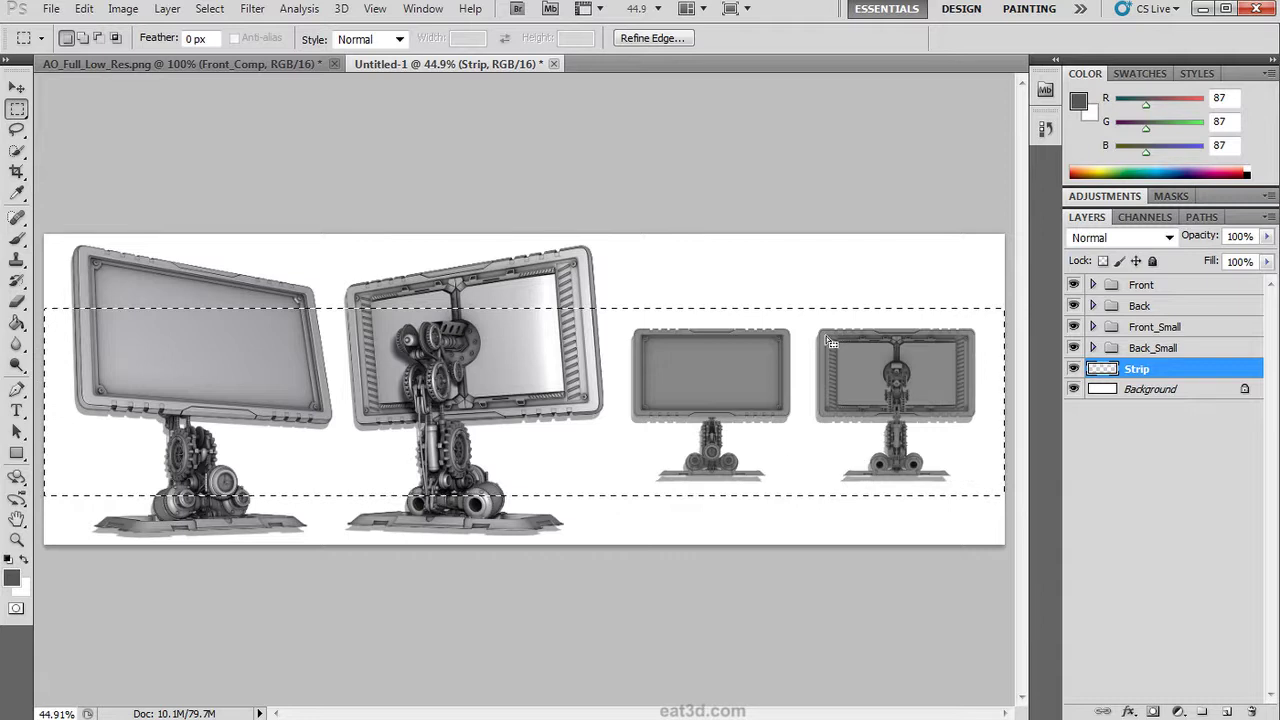
click(17, 324)
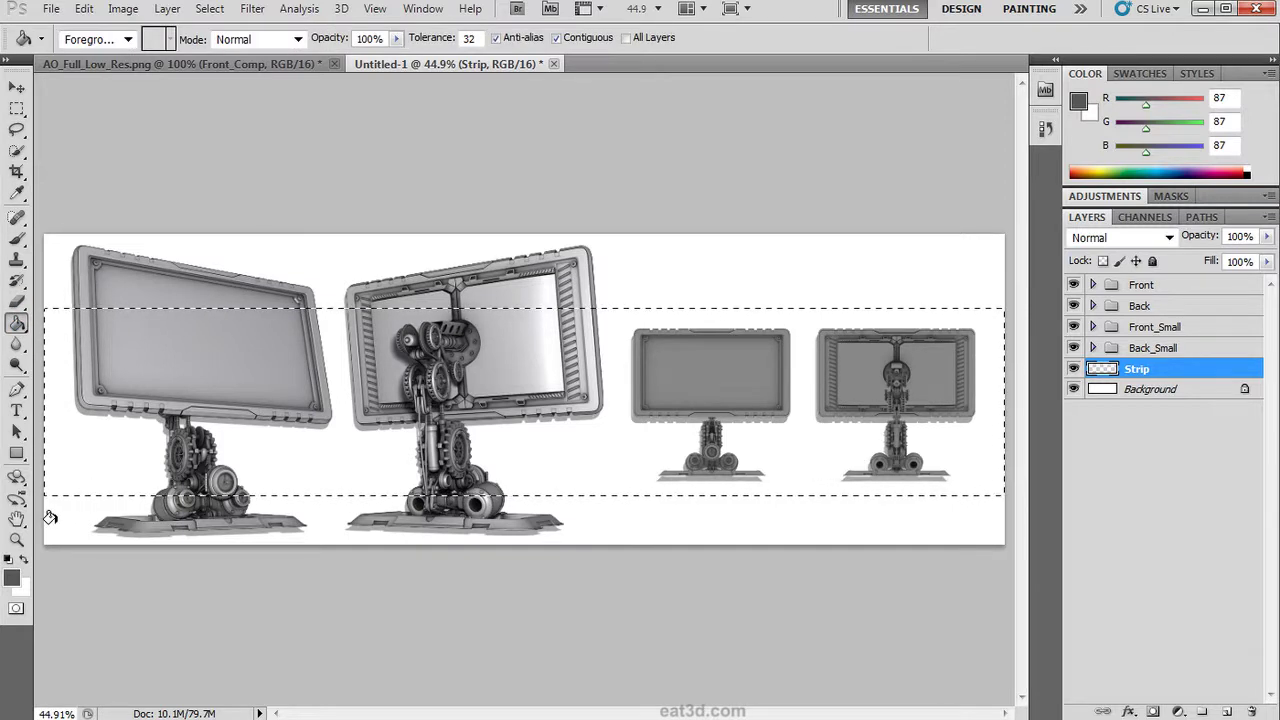
click(12, 578)
click(302, 362)
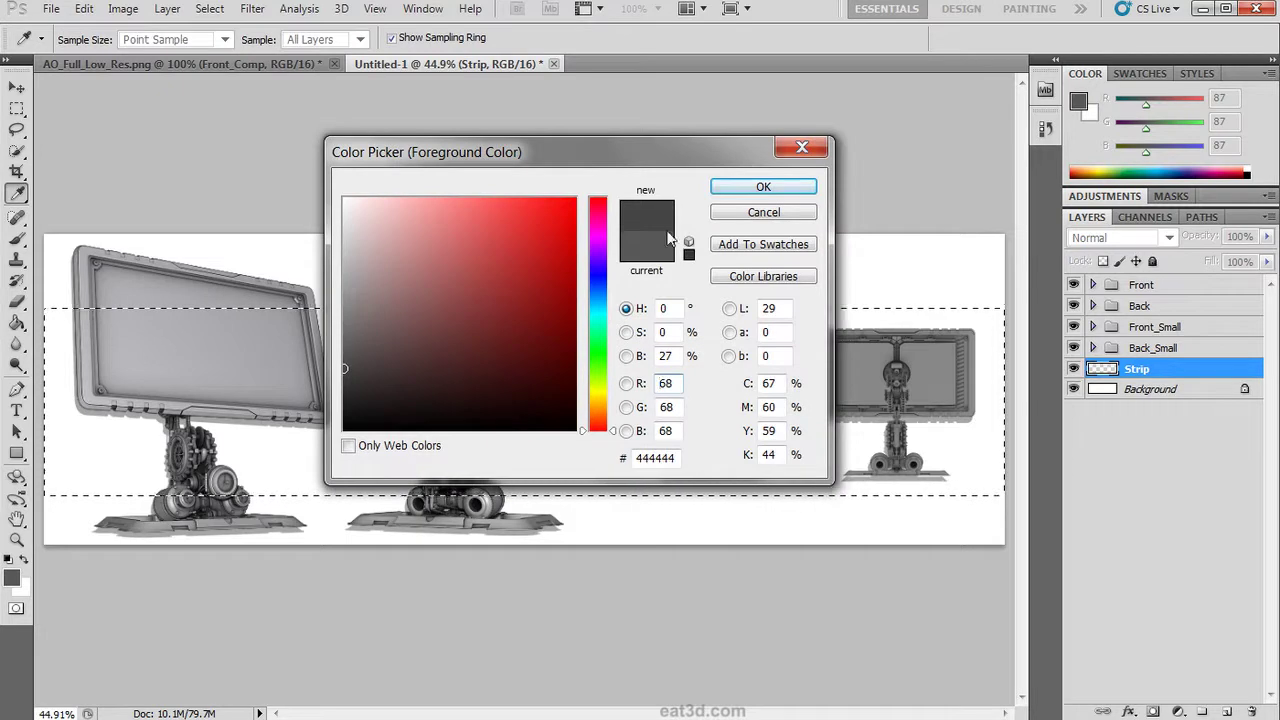
click(763, 187)
click(674, 356)
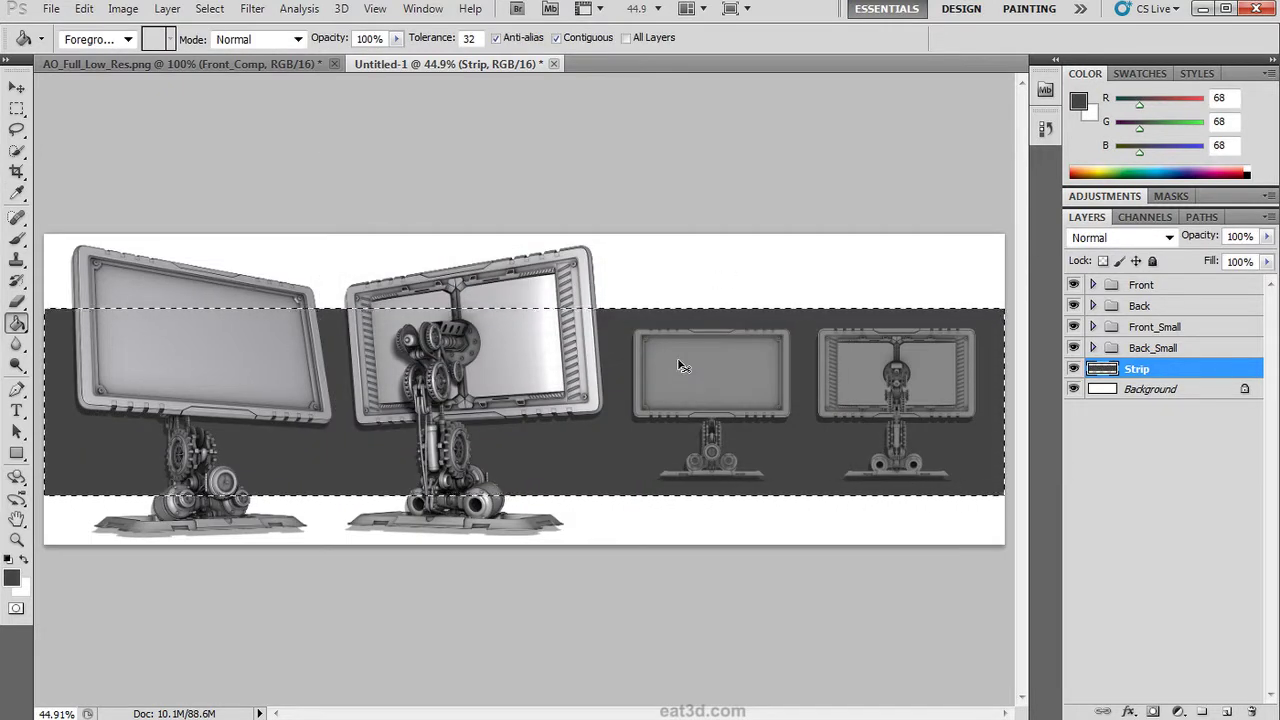
key(ctrl+d)
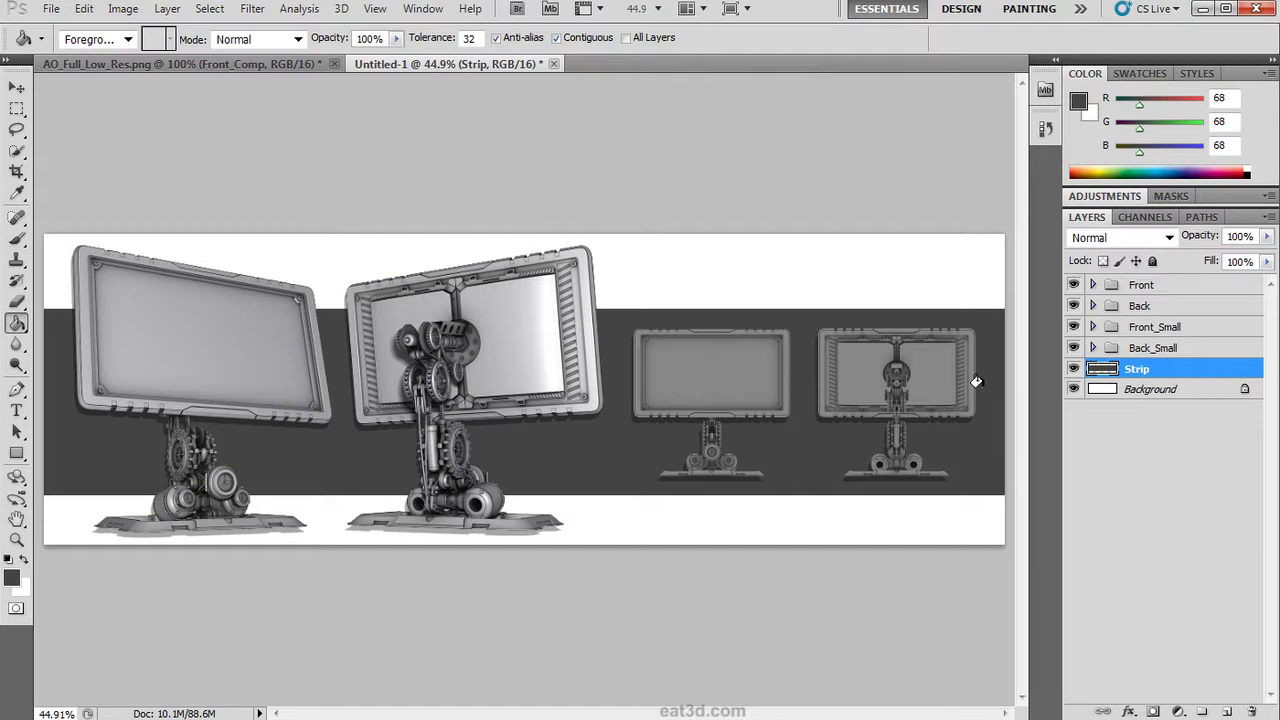
Step: Rename the Background layer BG and fill it with light grey 175
double_click(1196, 393)
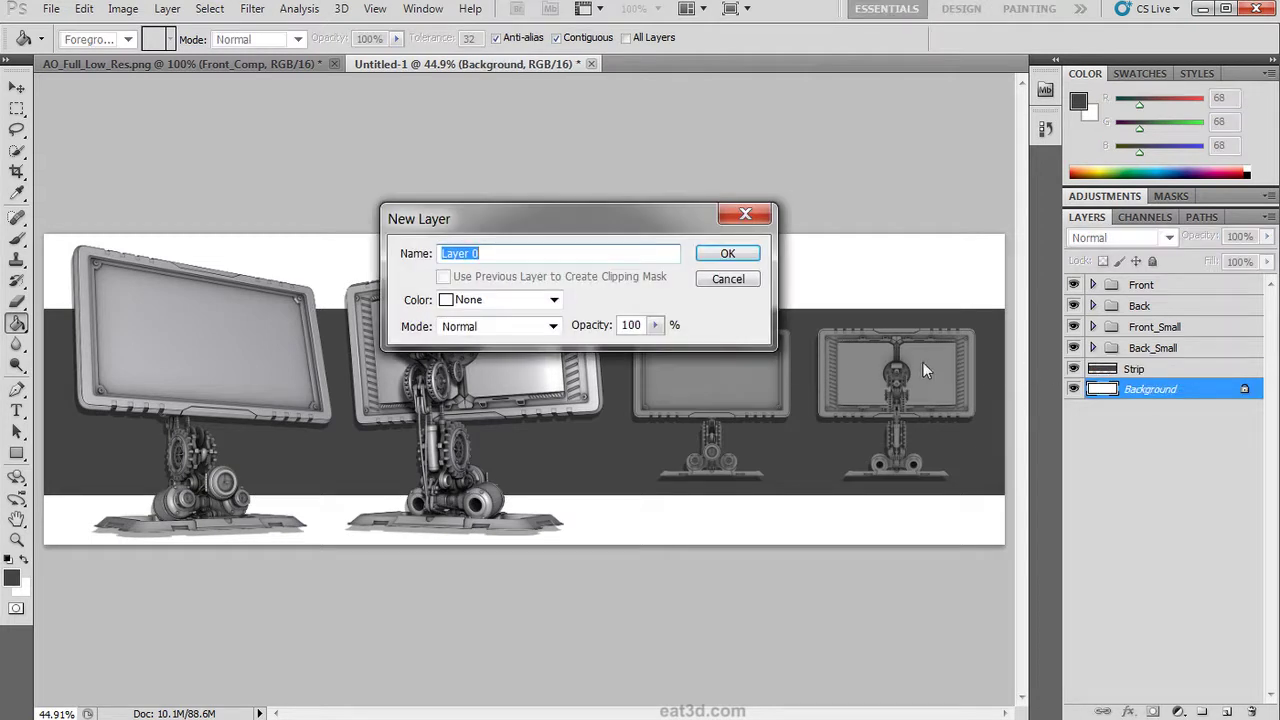
text(BG)
key(Return)
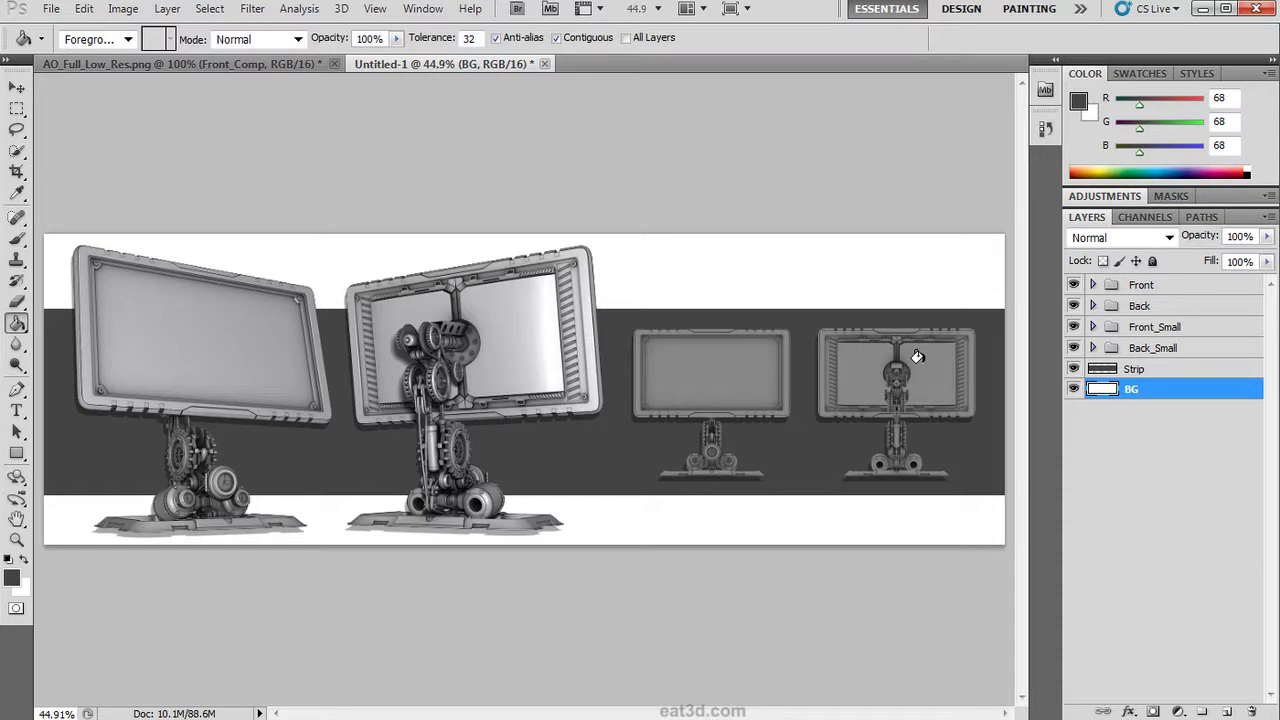
click(13, 577)
drag(340, 365, 266, 271)
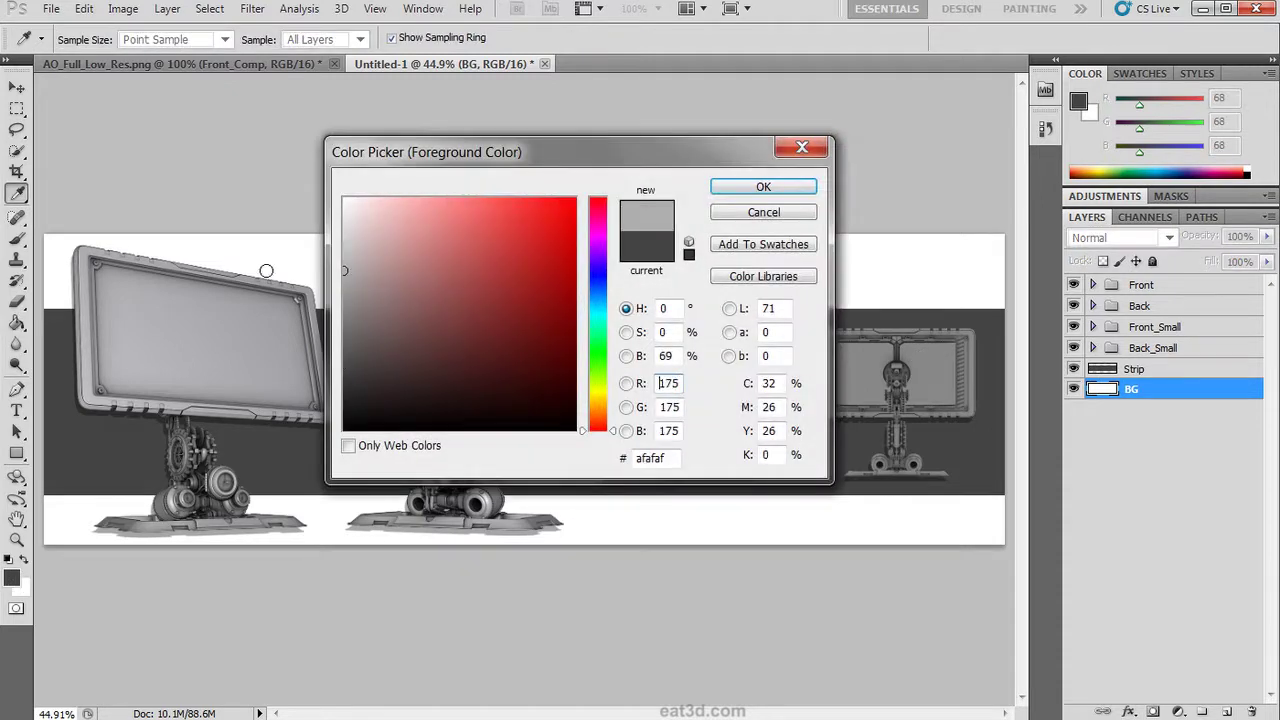
click(747, 188)
key(g)
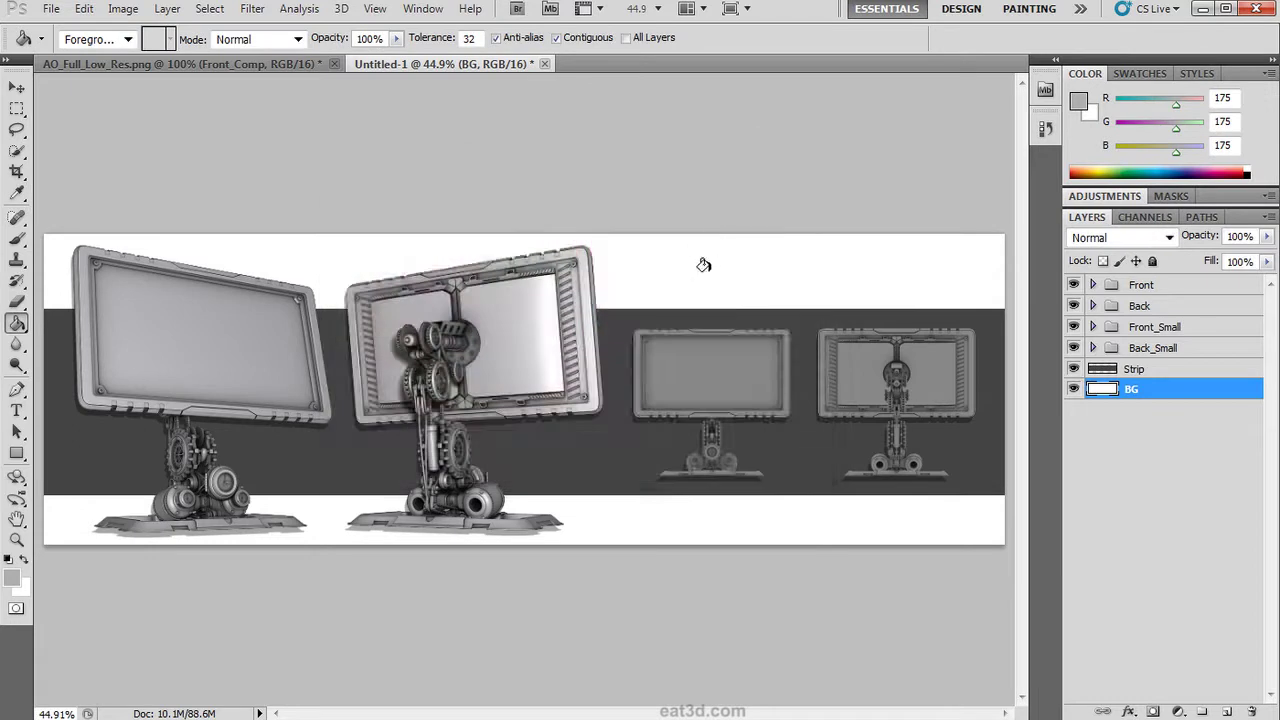
click(708, 276)
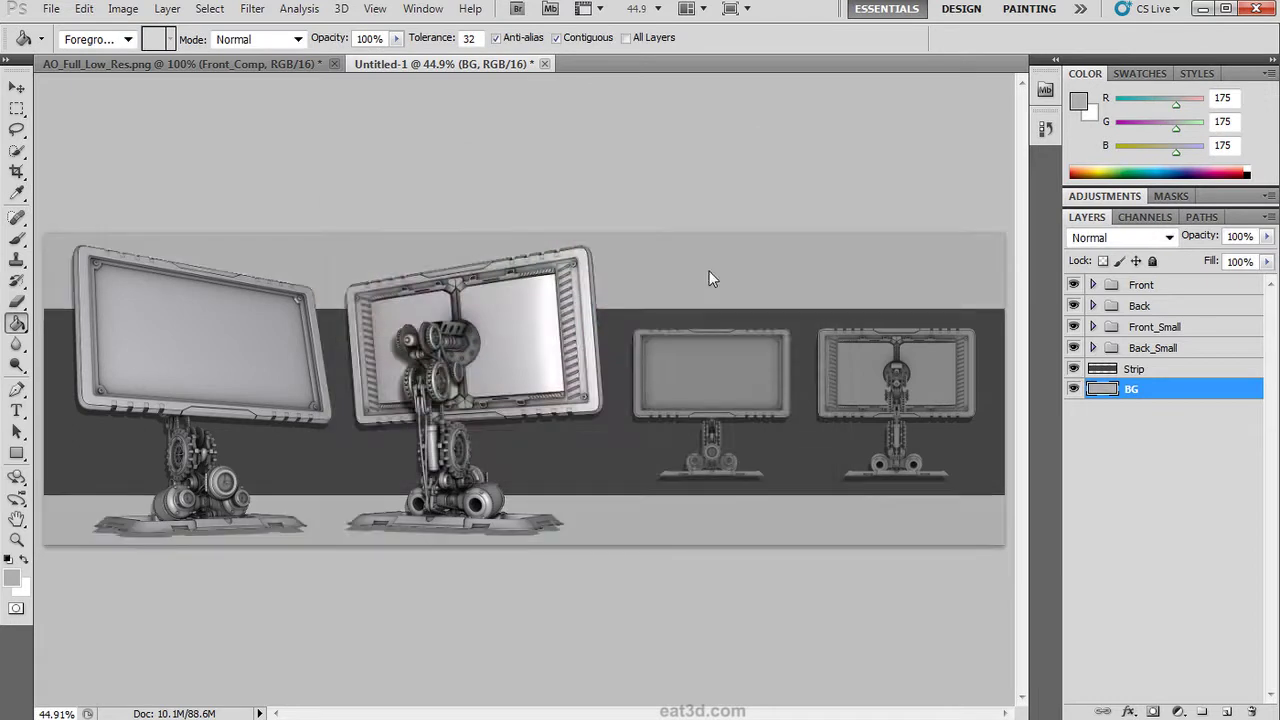
Step: Add a black 2 px Stroke at 49% opacity to the Strip layer's band
click(1162, 370)
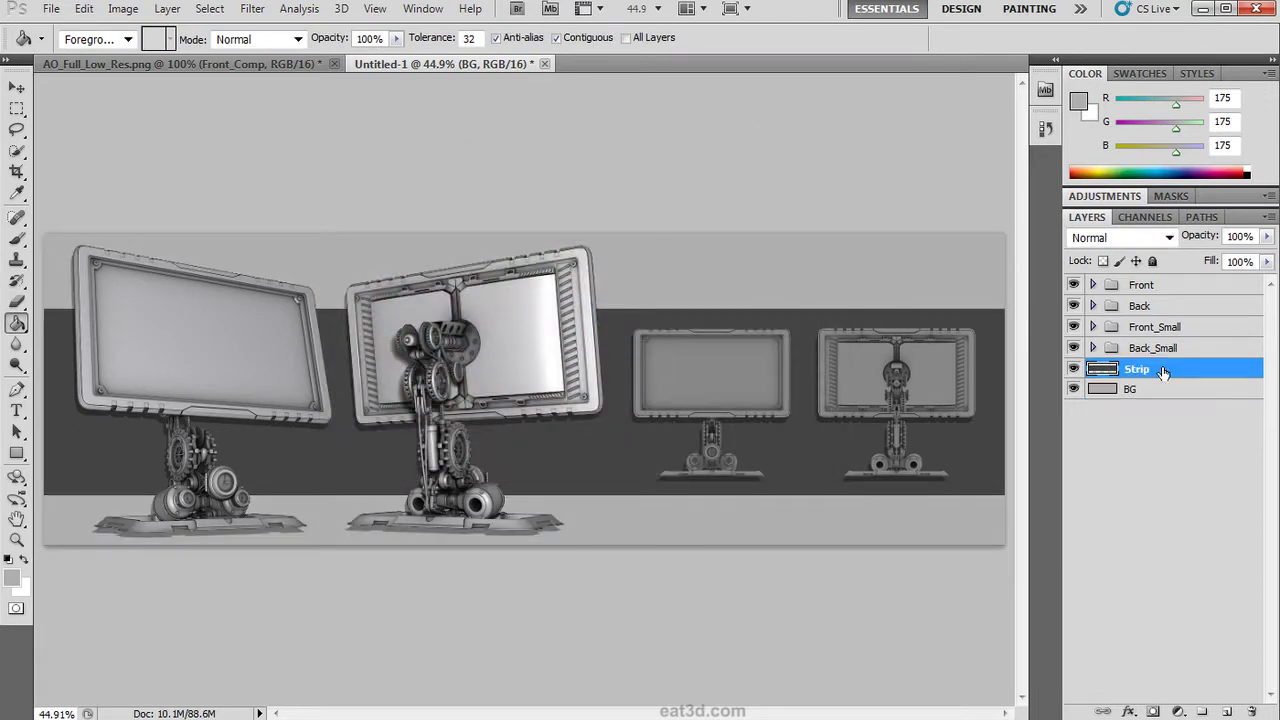
double_click(1162, 370)
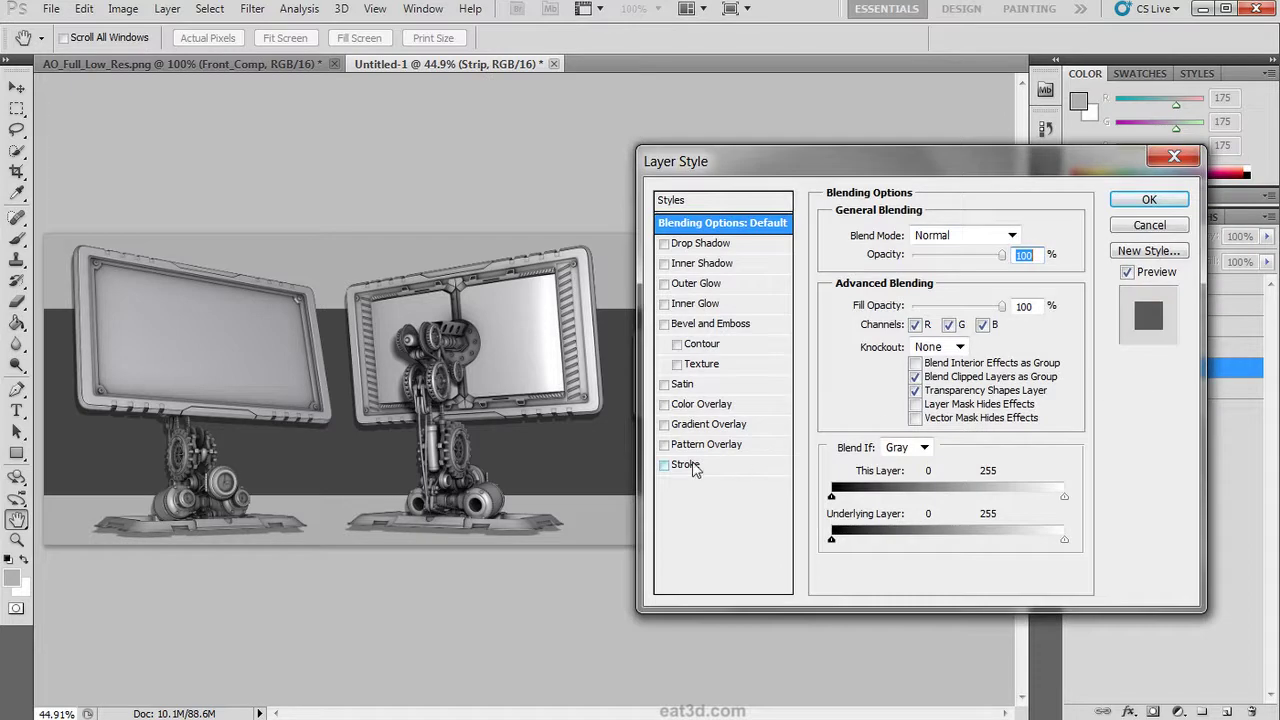
click(686, 465)
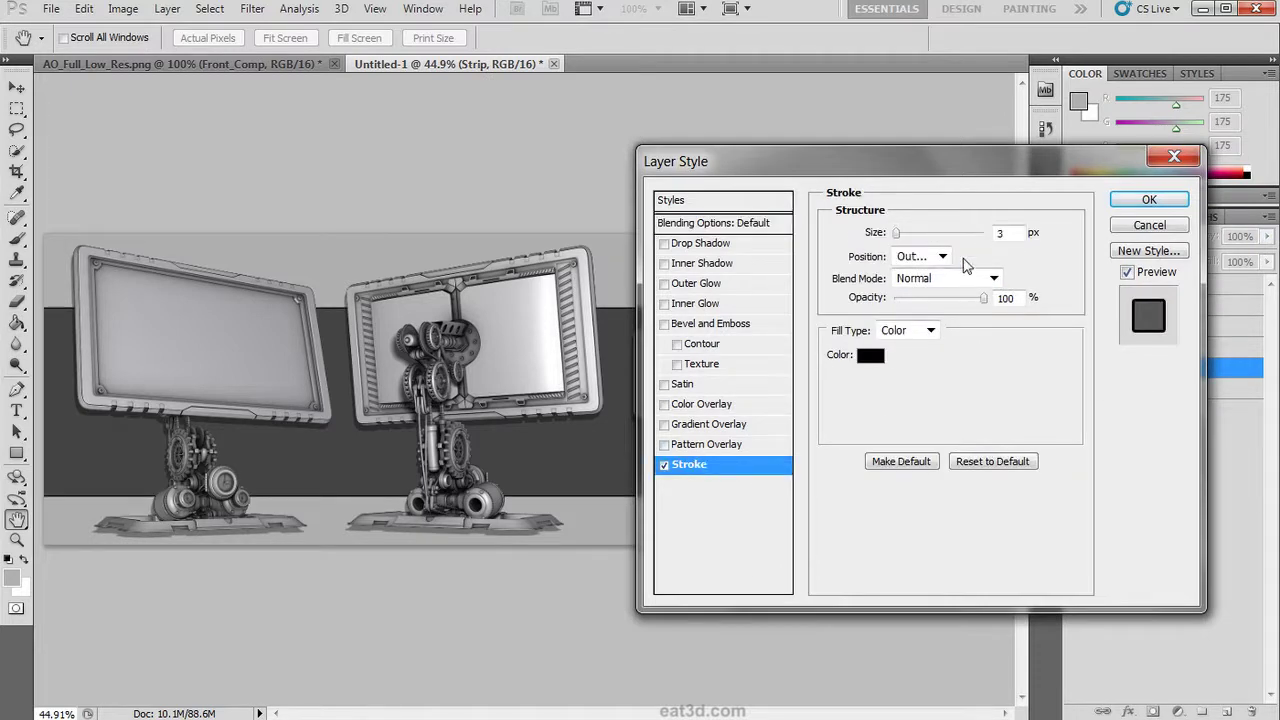
click(1008, 233)
key(Down)
click(939, 298)
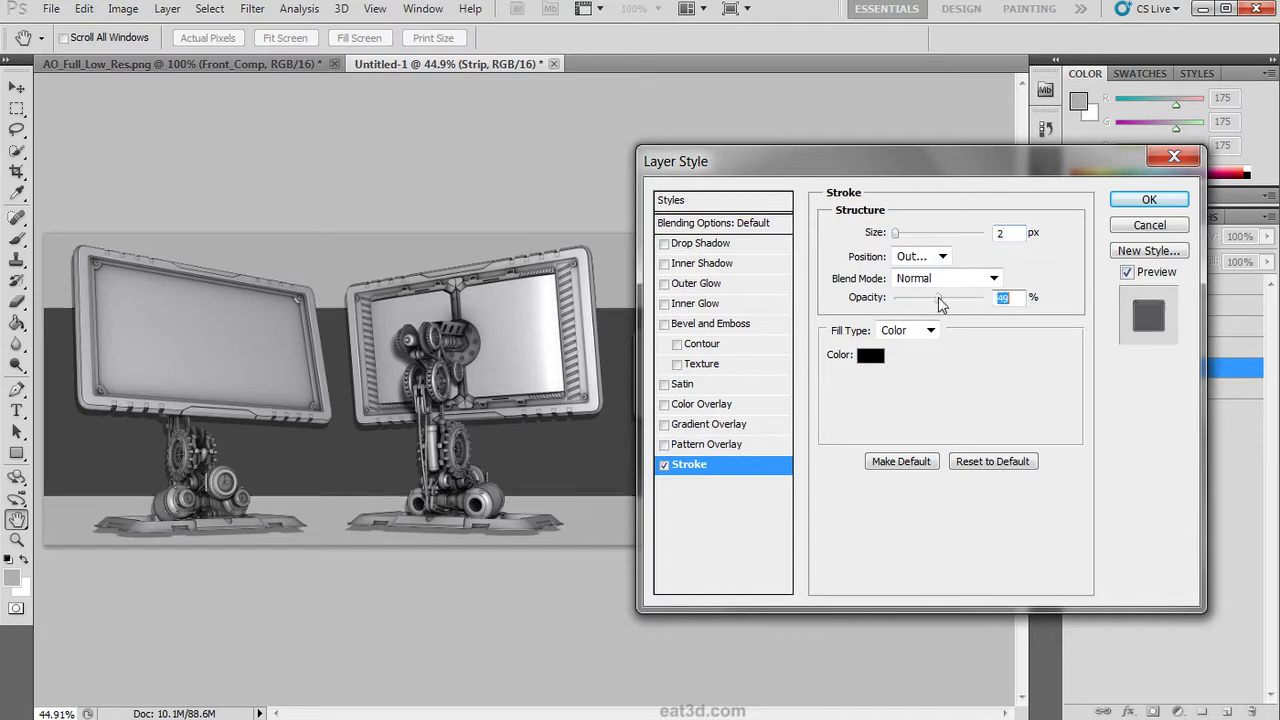
click(1147, 200)
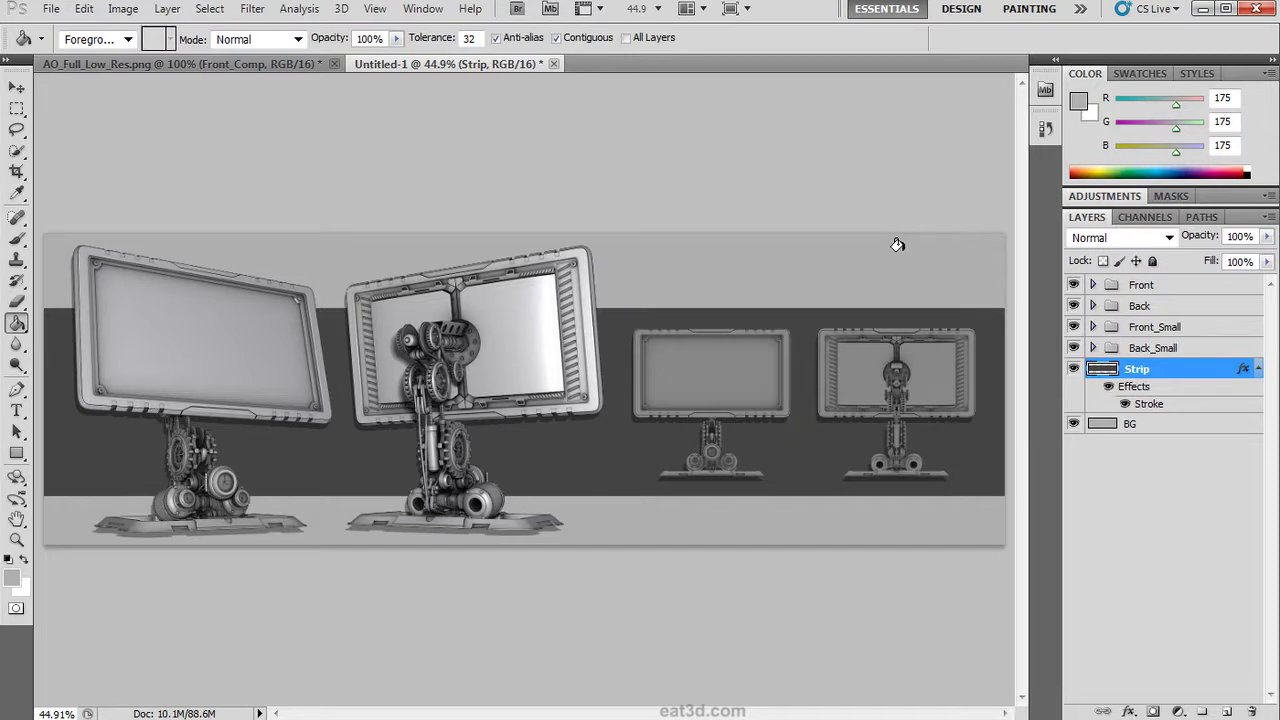
key(ctrl+plus)
key(ctrl+plus)
key(ctrl+plus)
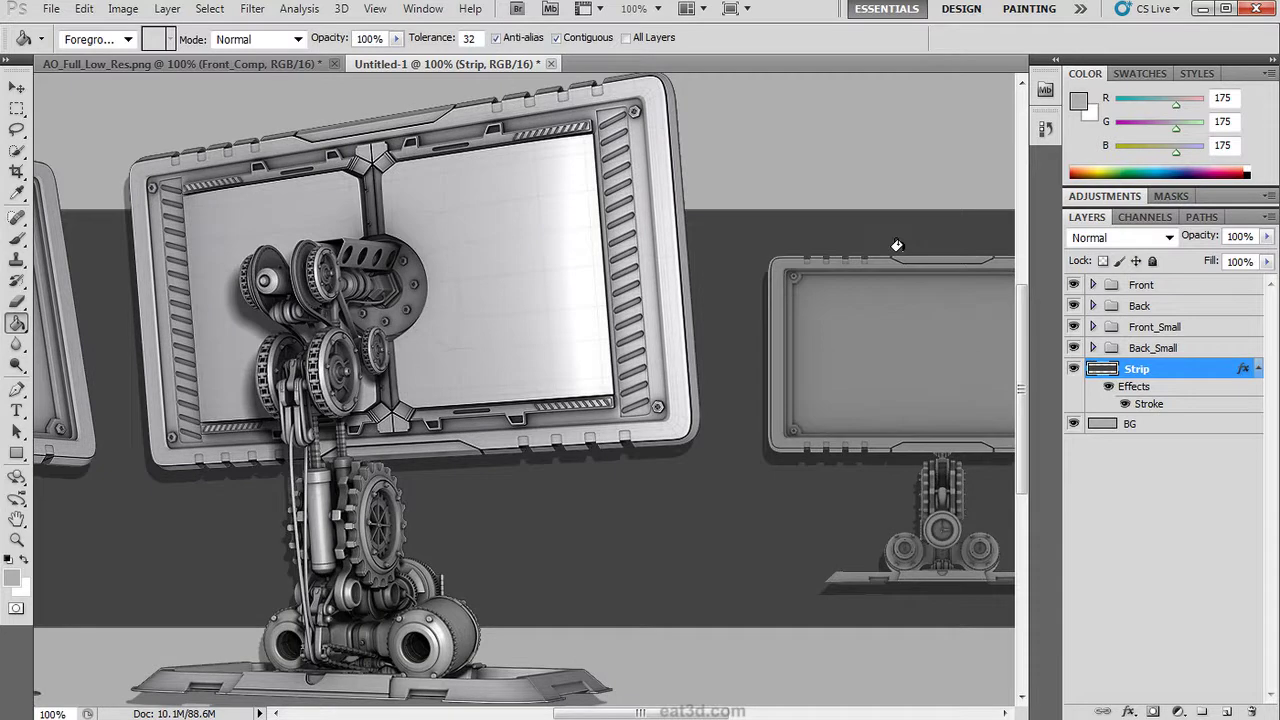
Step: Duplicate the Strip layer into a new document and convert it to 8 Bits/Channel
key(v)
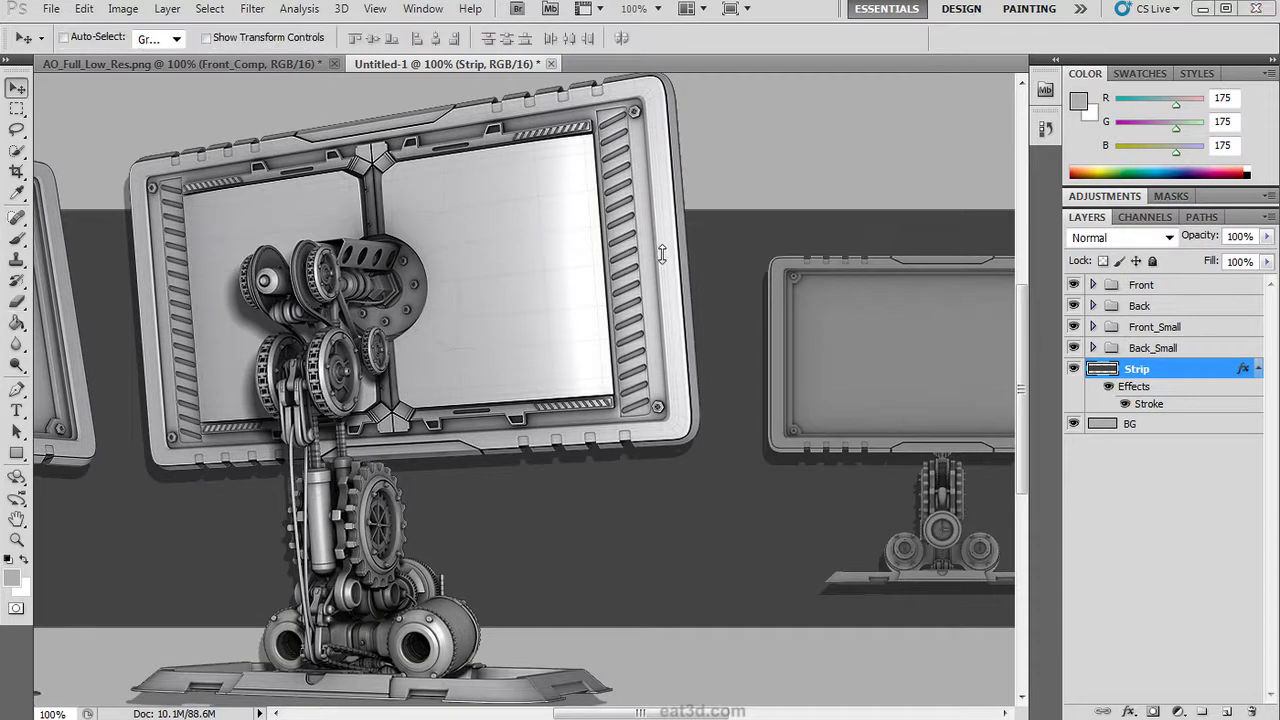
right_click(1177, 375)
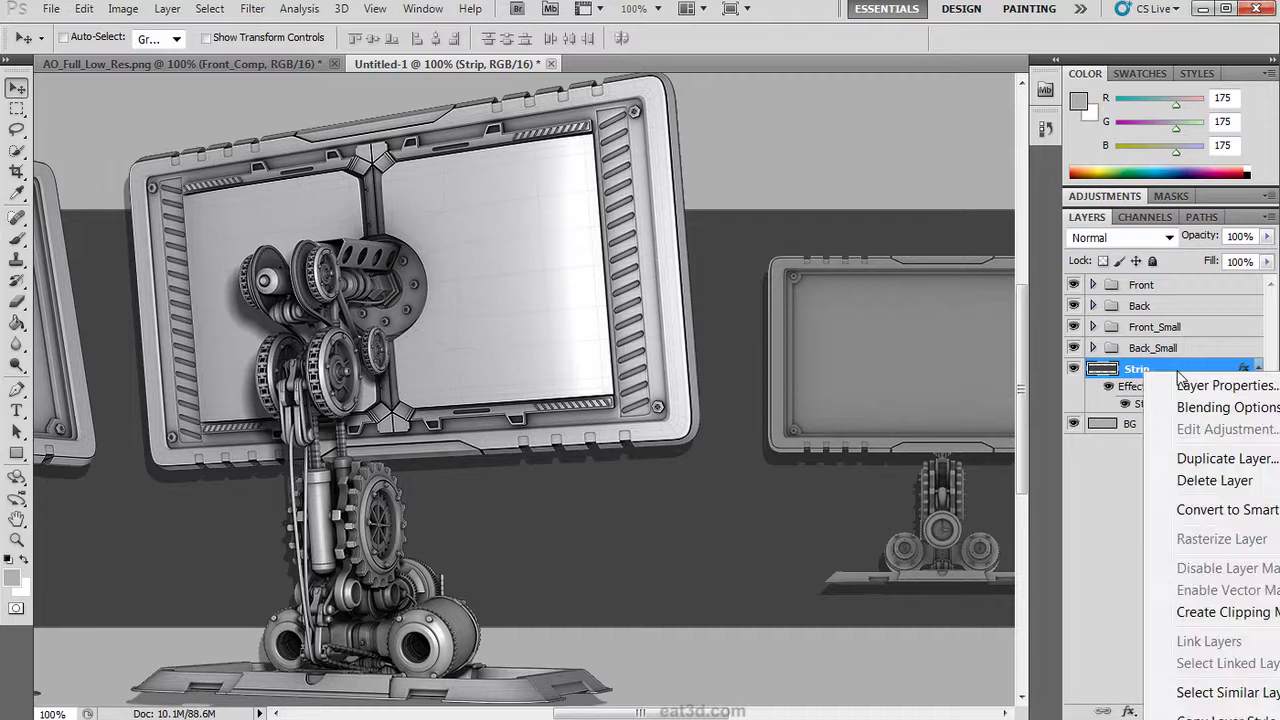
click(1197, 458)
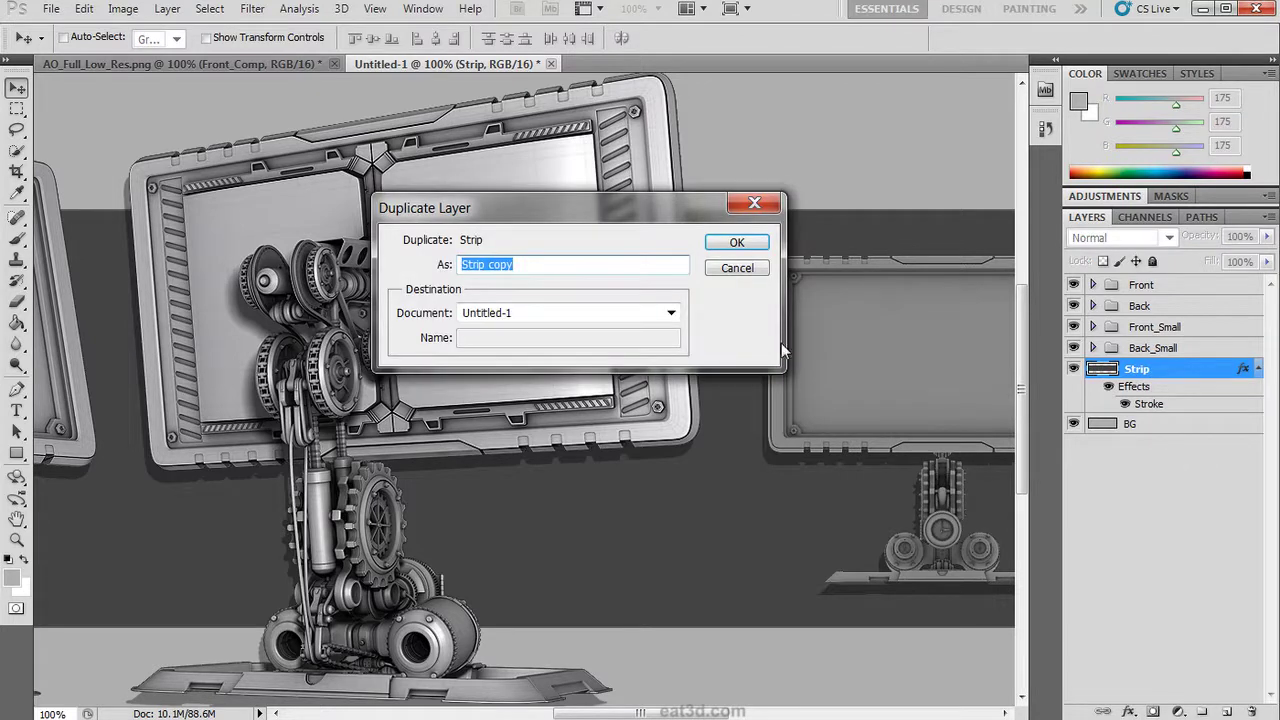
click(671, 314)
click(582, 369)
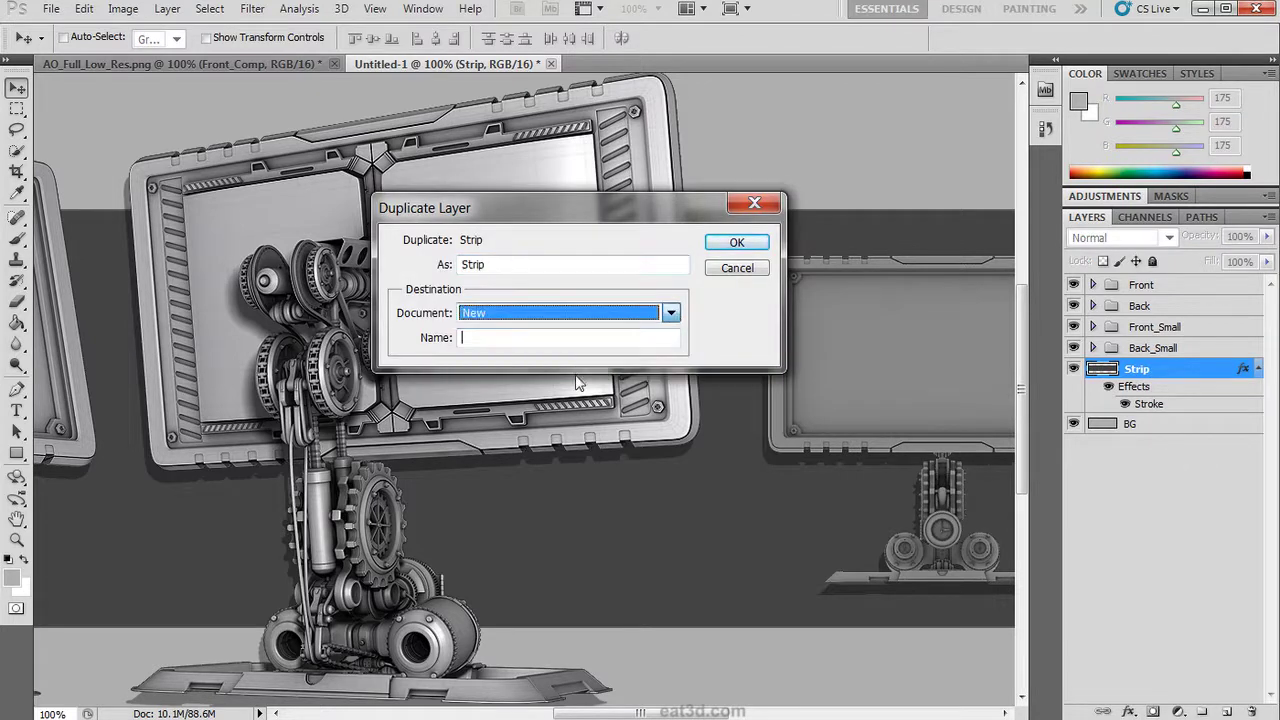
click(742, 248)
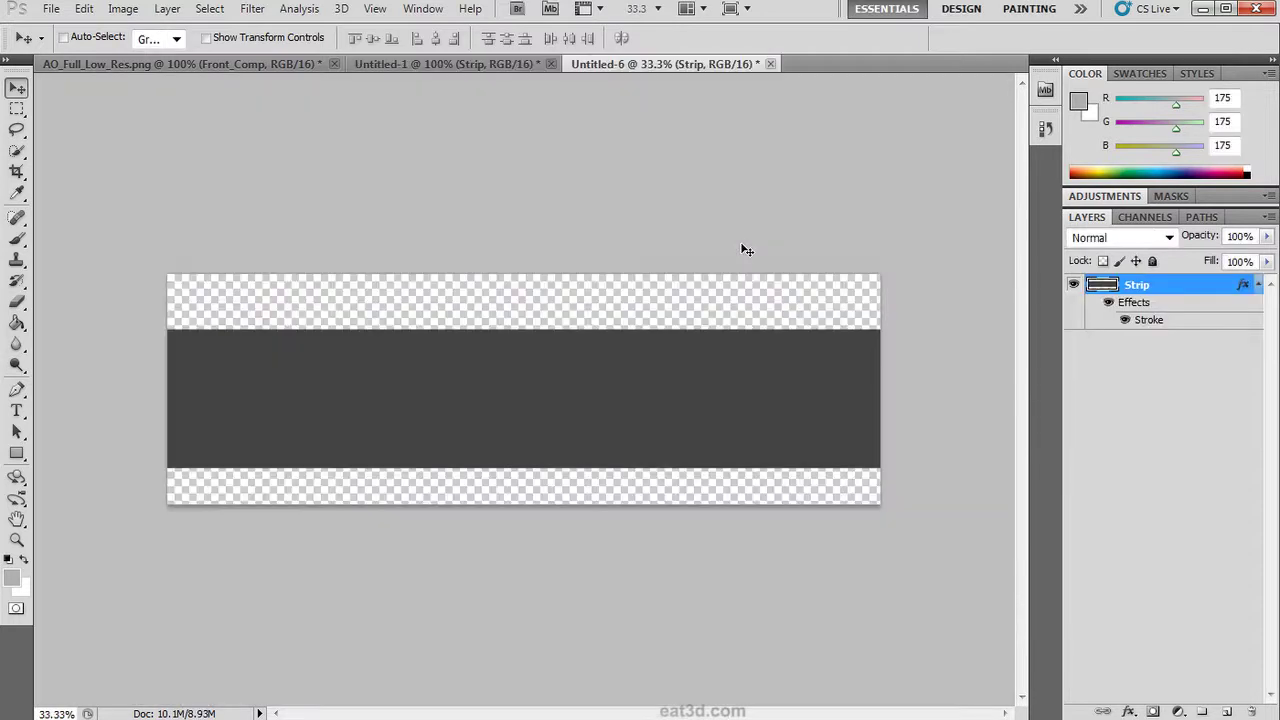
click(123, 8)
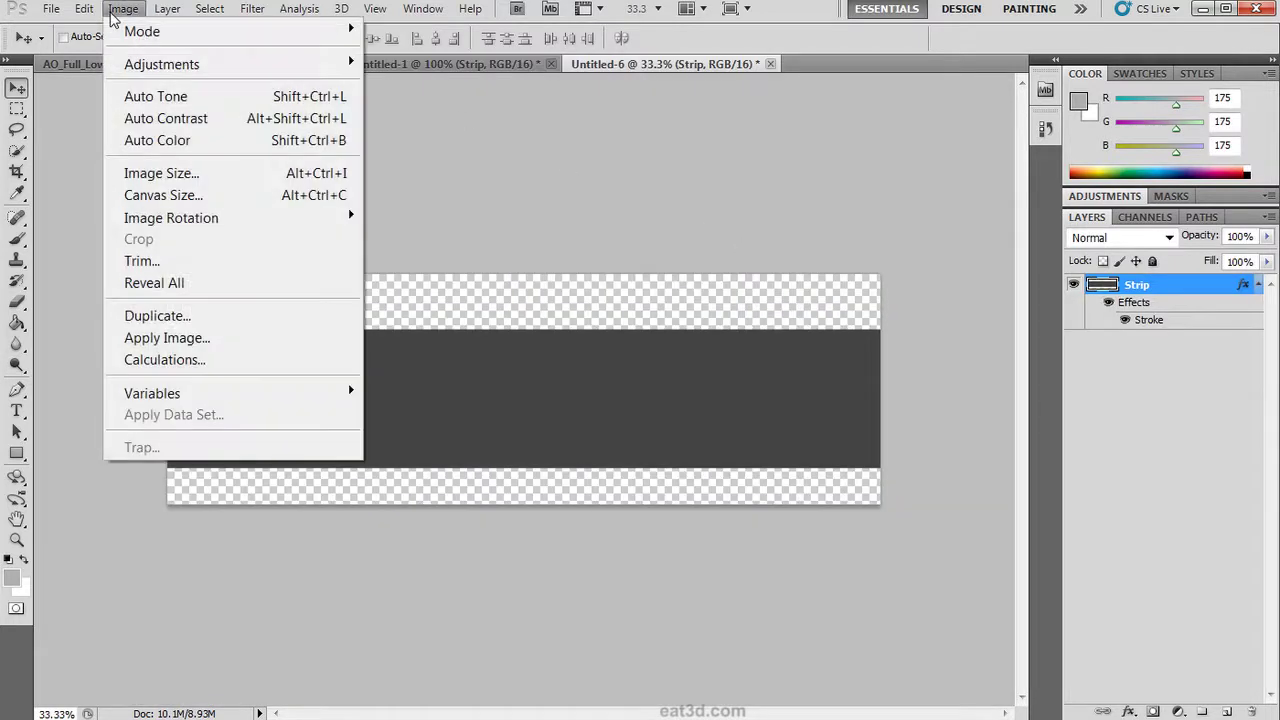
mouse_move(128, 32)
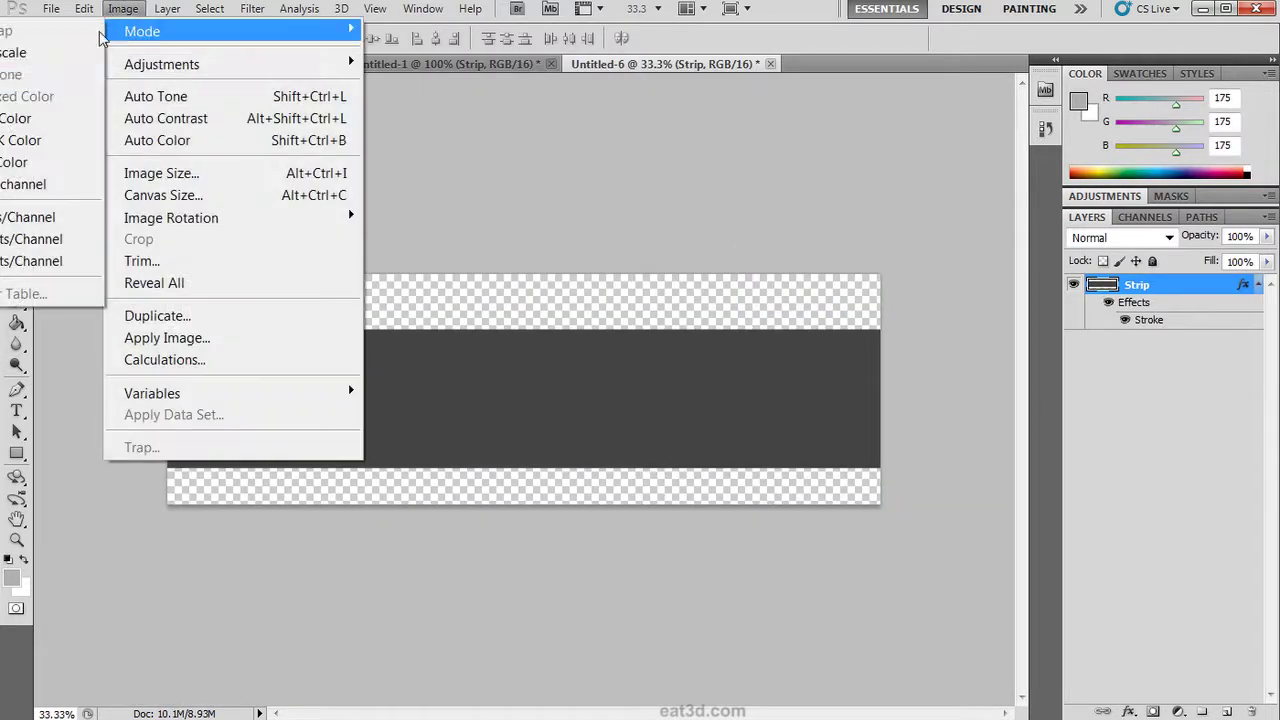
click(60, 219)
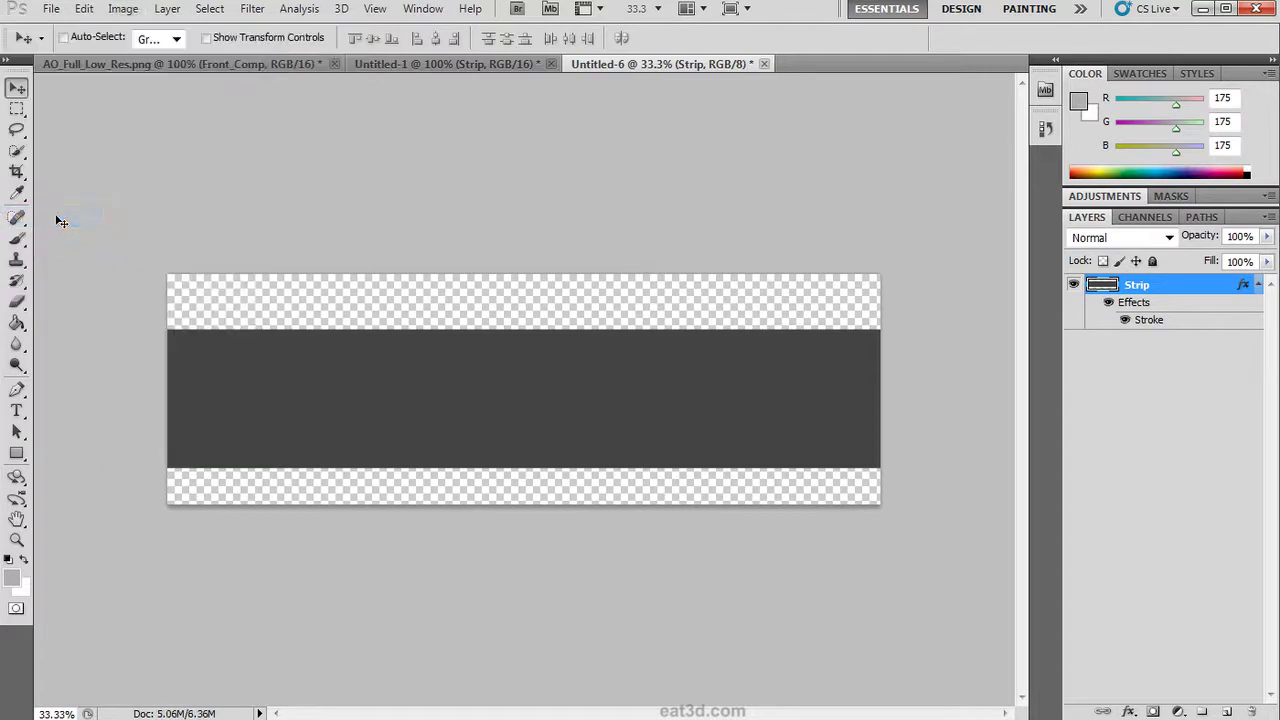
Step: Apply Color Halftone with Max. Radius 5 and all four channel angles 15
click(251, 9)
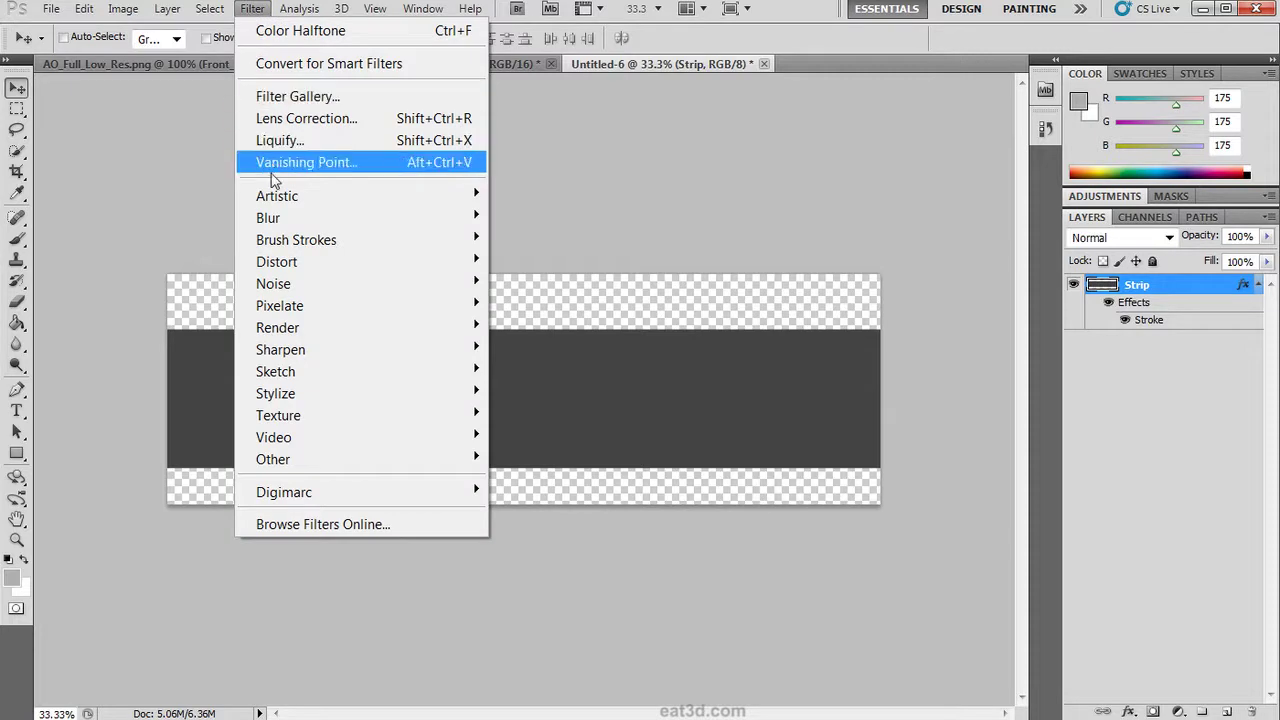
mouse_move(323, 312)
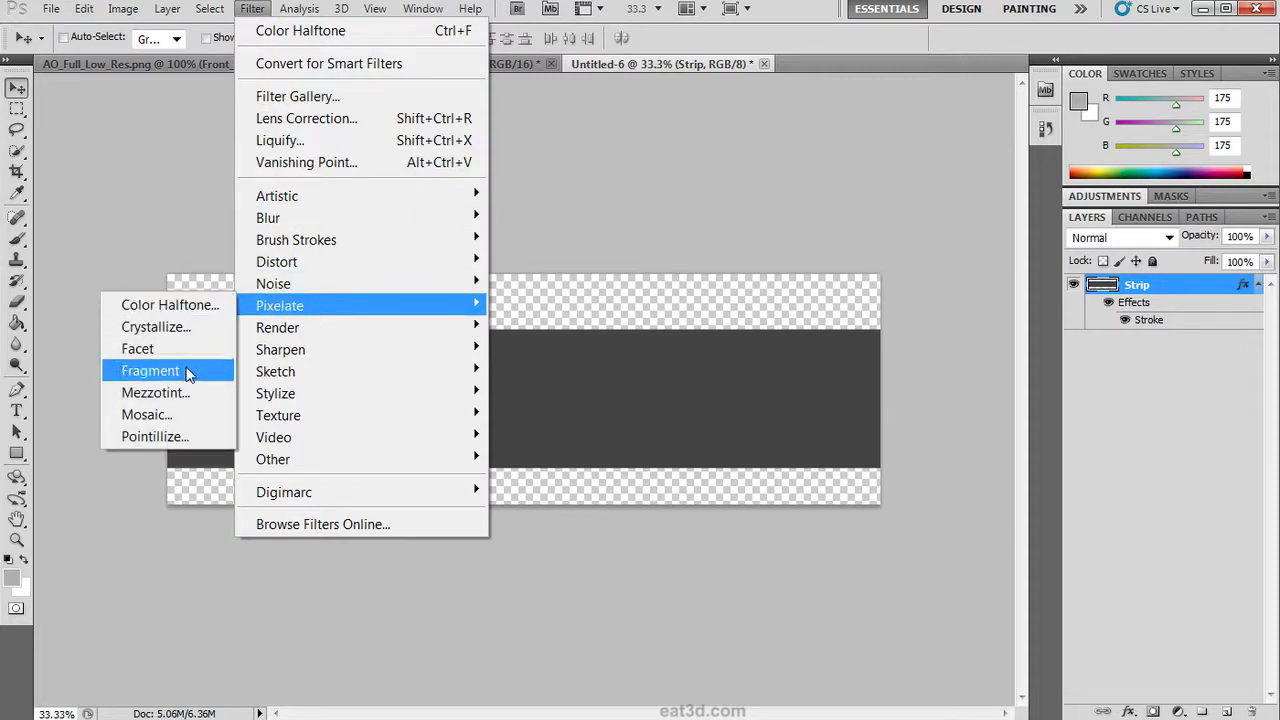
click(168, 305)
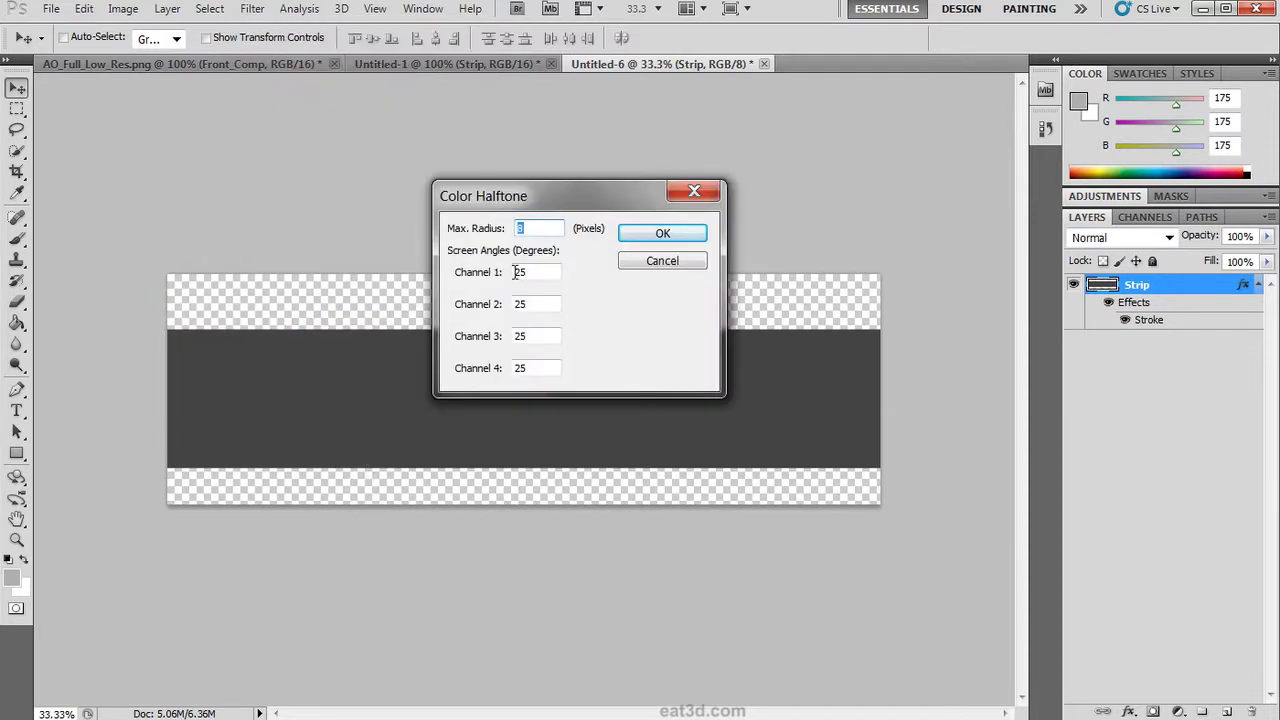
key(Tab)
text(15)
key(Tab)
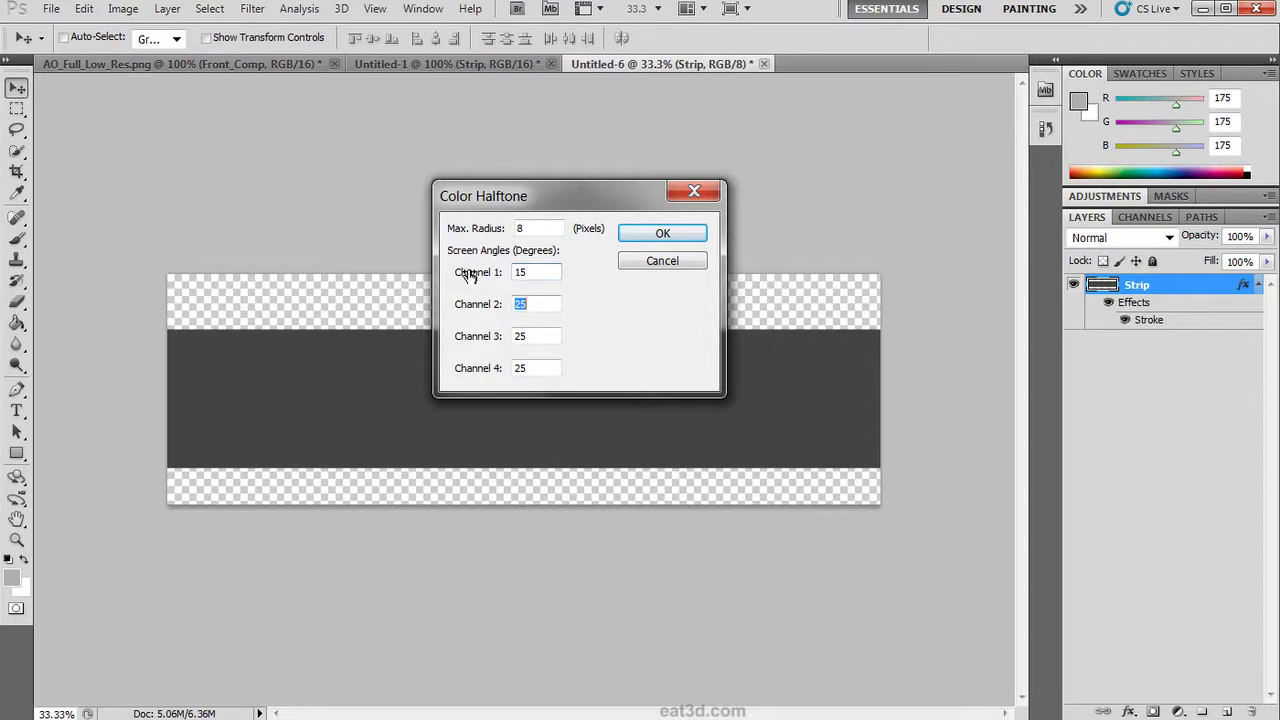
text(15)
key(Tab)
text(15)
key(Tab)
text(15)
double_click(519, 228)
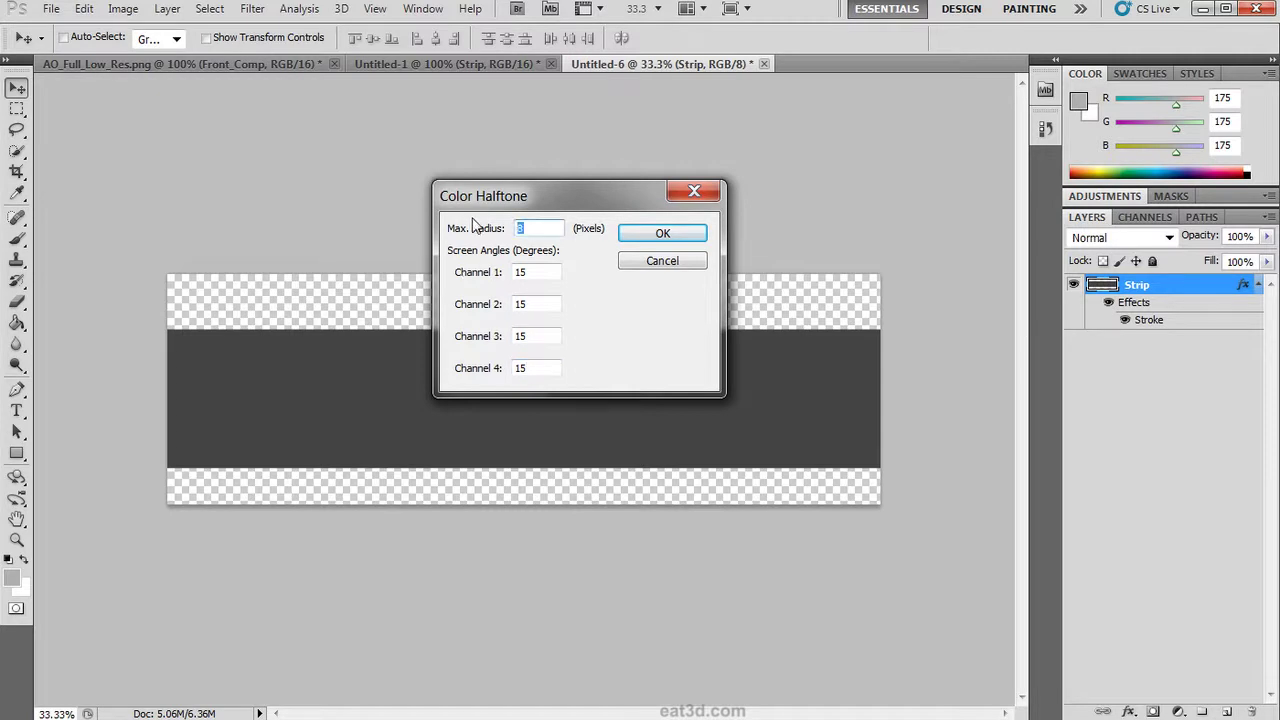
text(5)
click(660, 233)
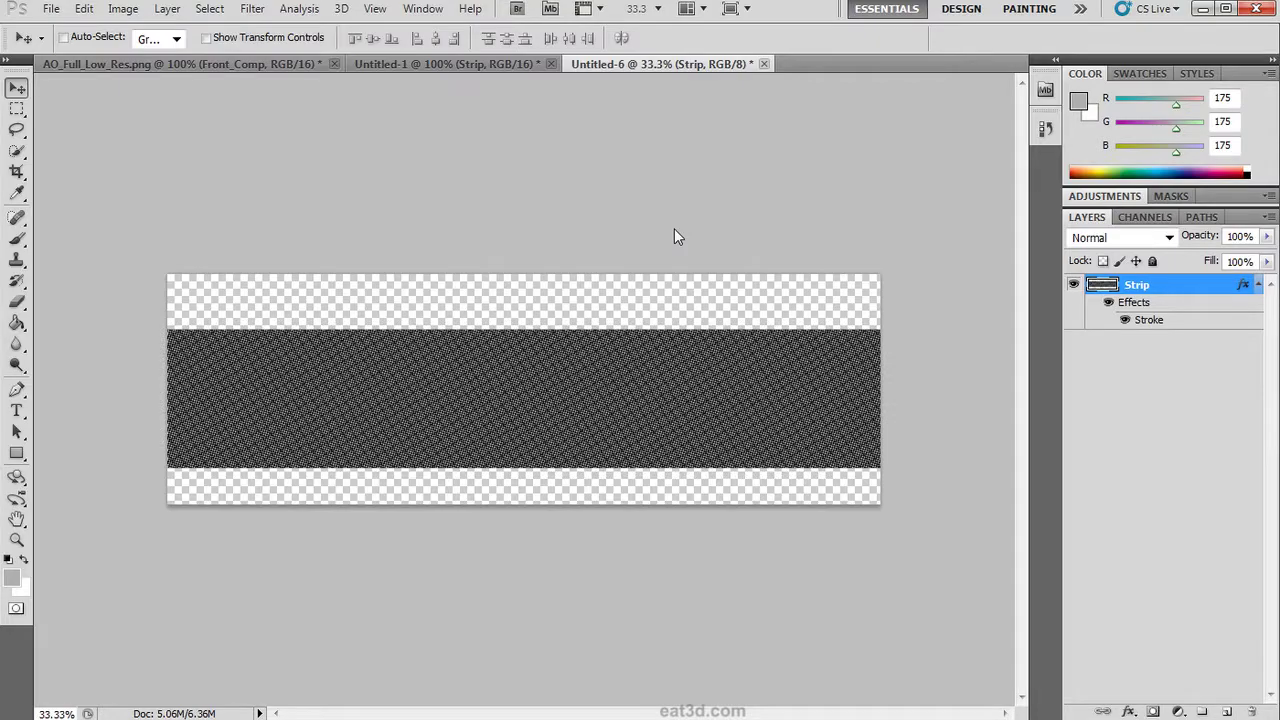
Step: Duplicate the halftoned Strip layer into Untitled-1 and switch to that document
key(ctrl+1)
key(ctrl+plus)
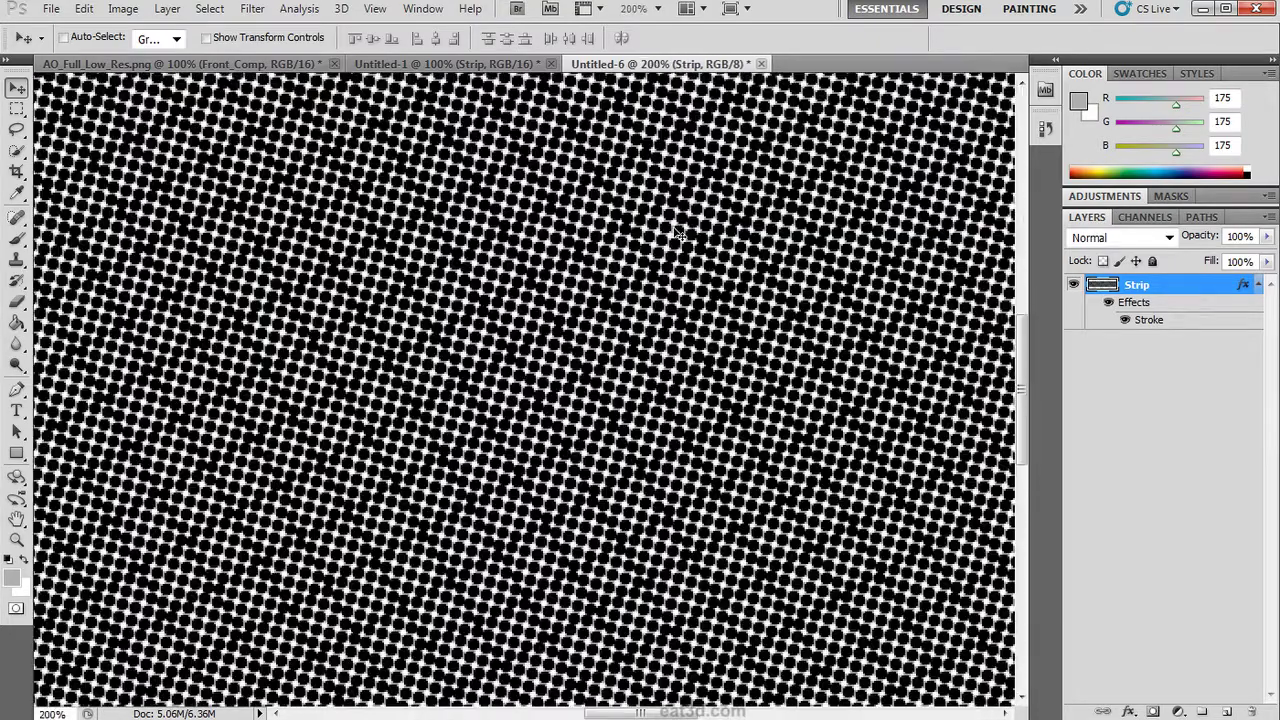
key(ctrl+minus)
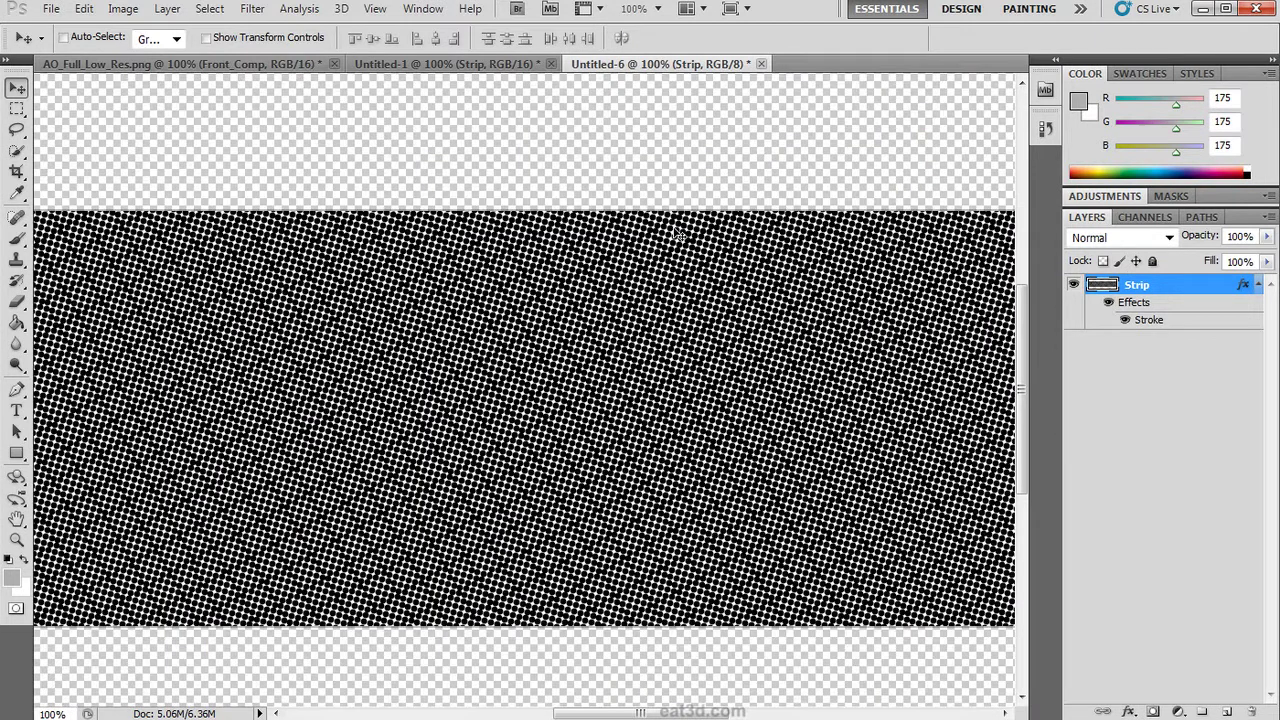
right_click(1143, 290)
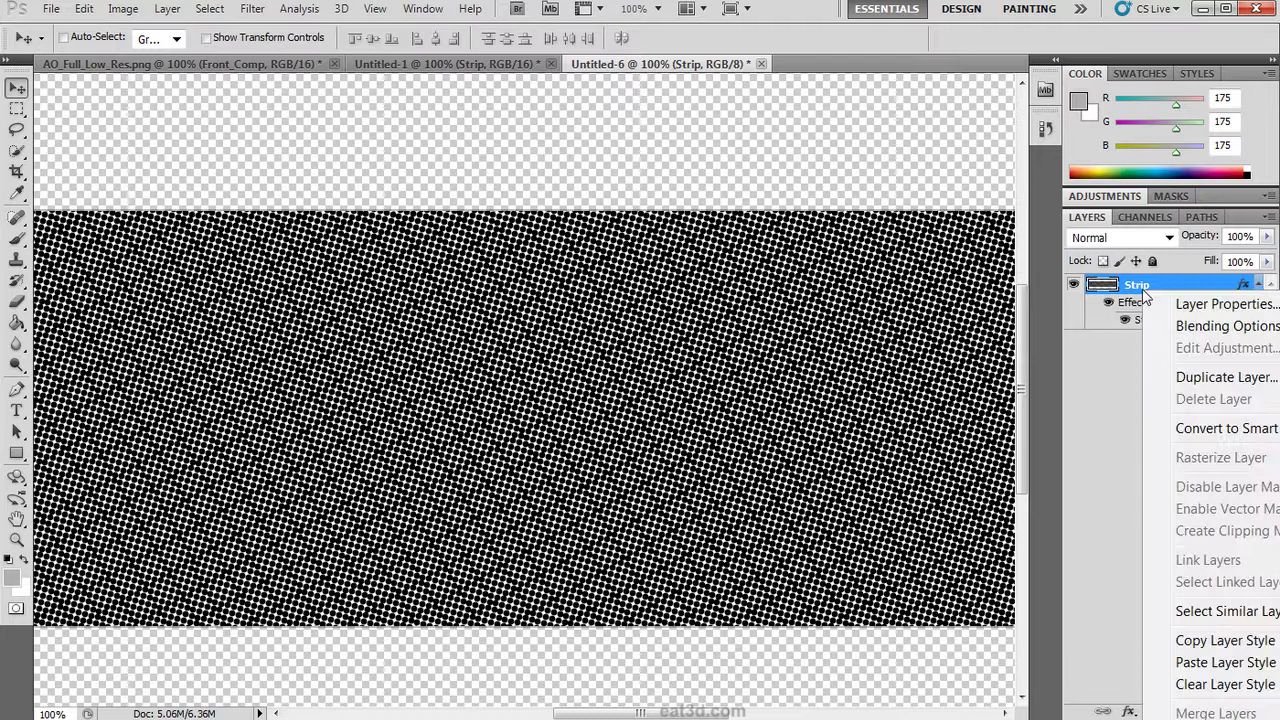
click(1191, 377)
click(671, 313)
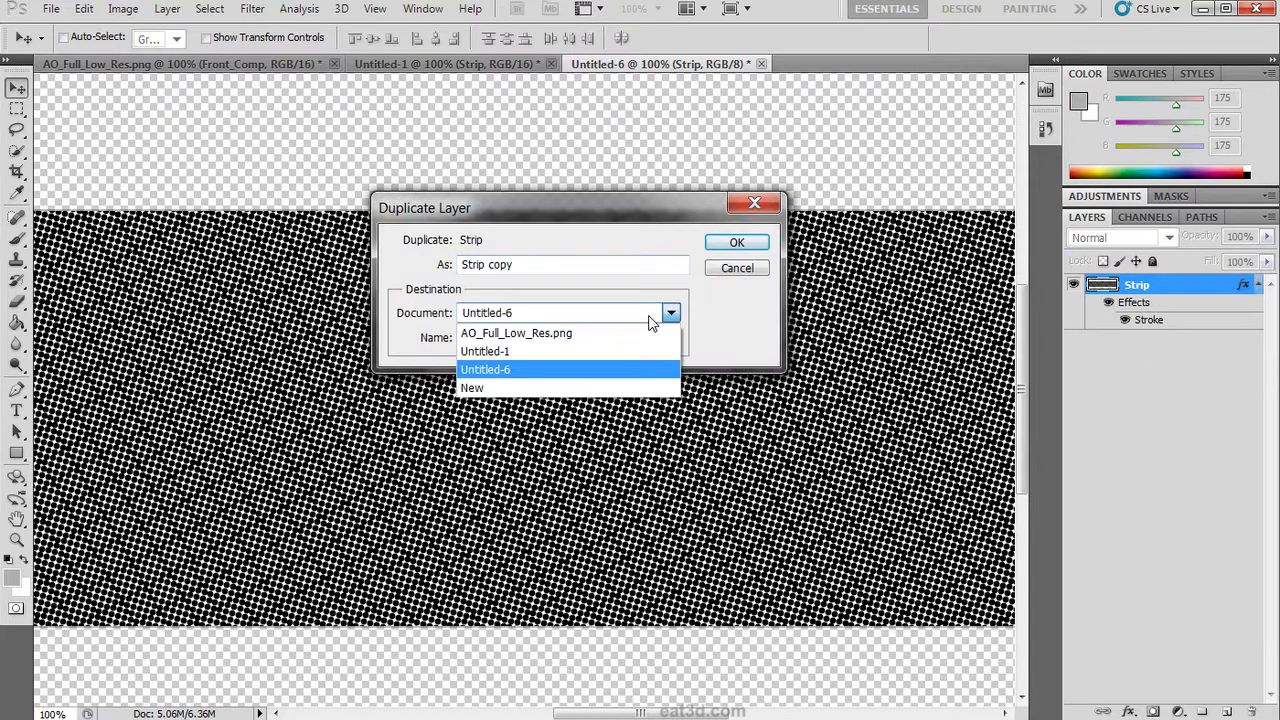
click(522, 347)
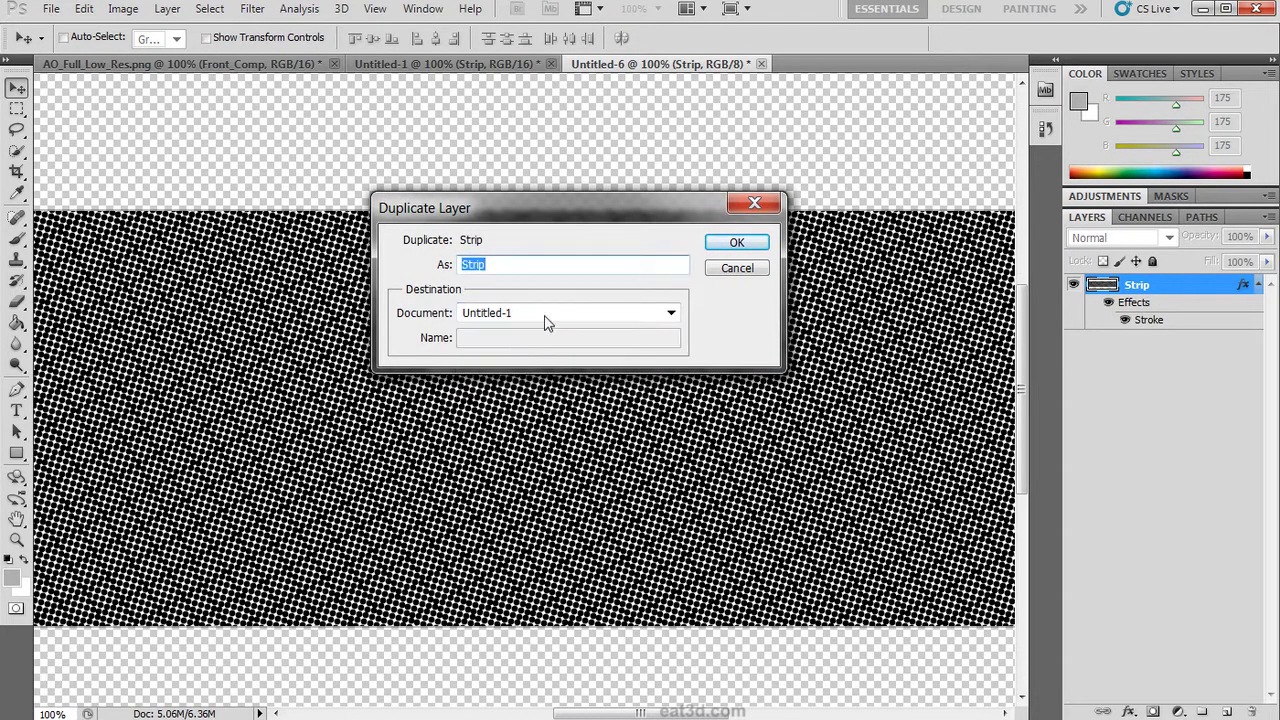
click(745, 246)
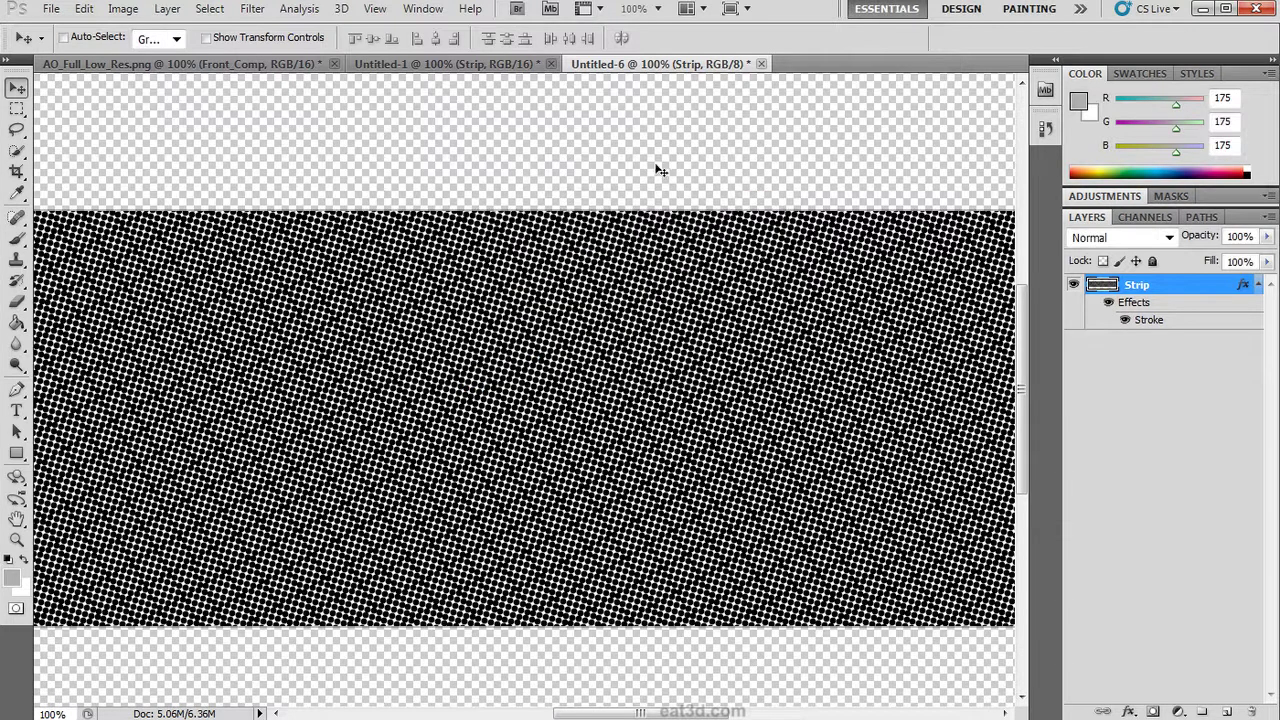
click(504, 62)
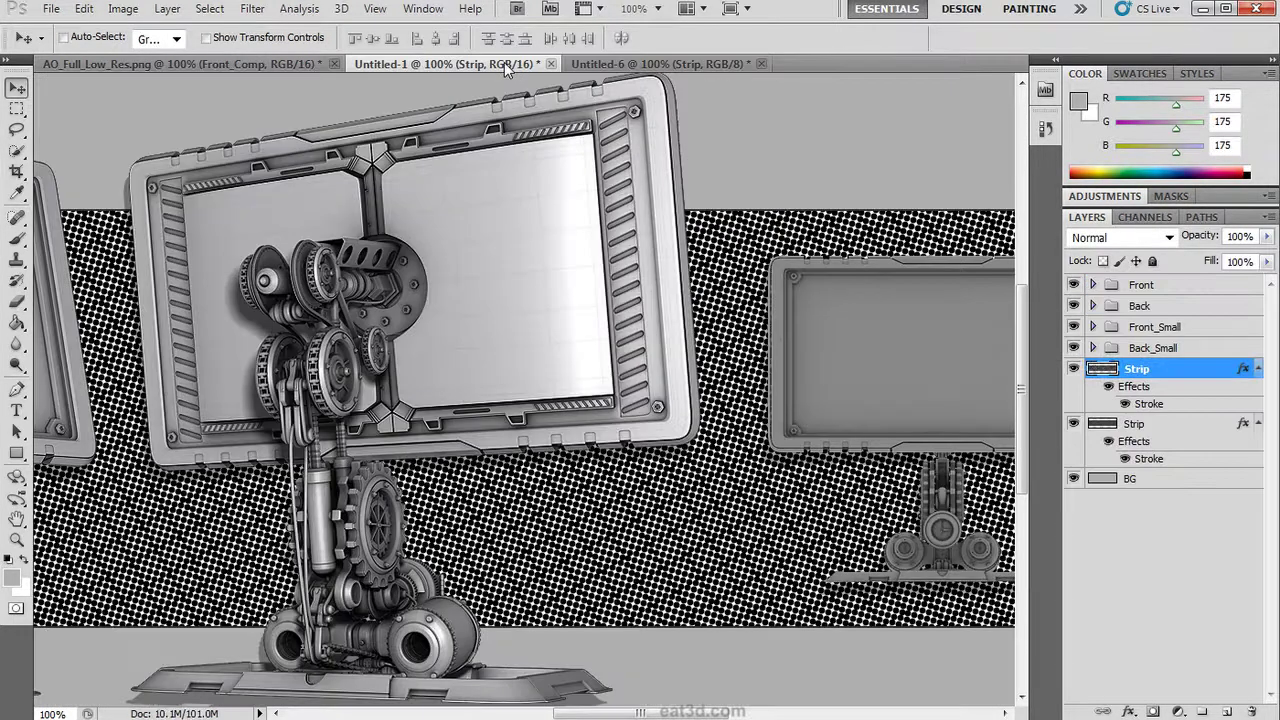
Step: Set the halftone Strip layer to Multiply blend mode at 30% opacity
click(1085, 237)
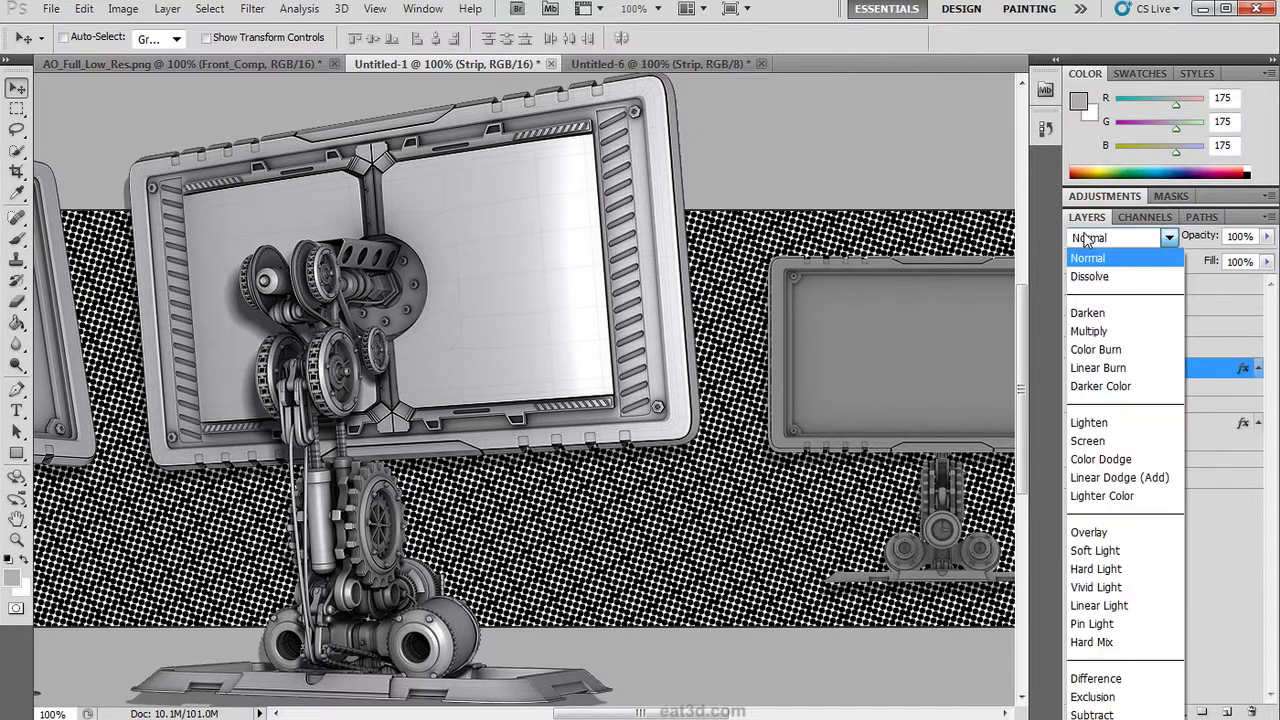
click(1088, 334)
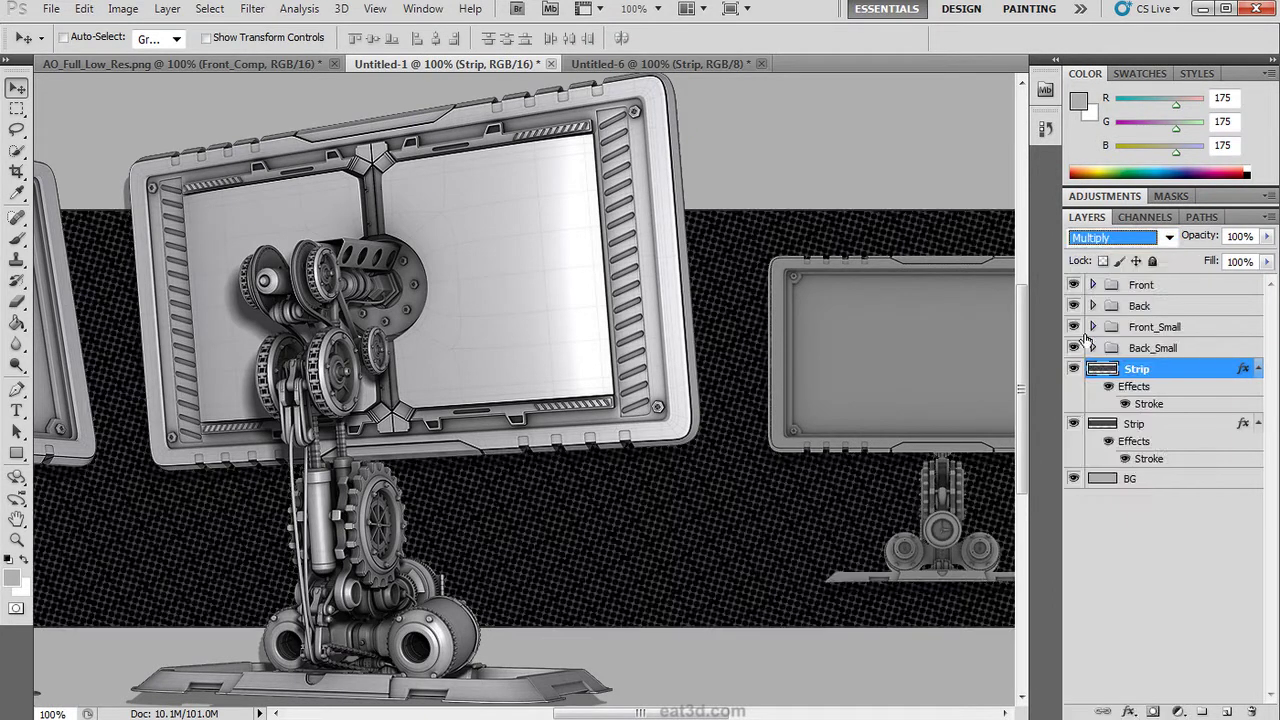
click(1266, 236)
drag(1262, 256, 1205, 270)
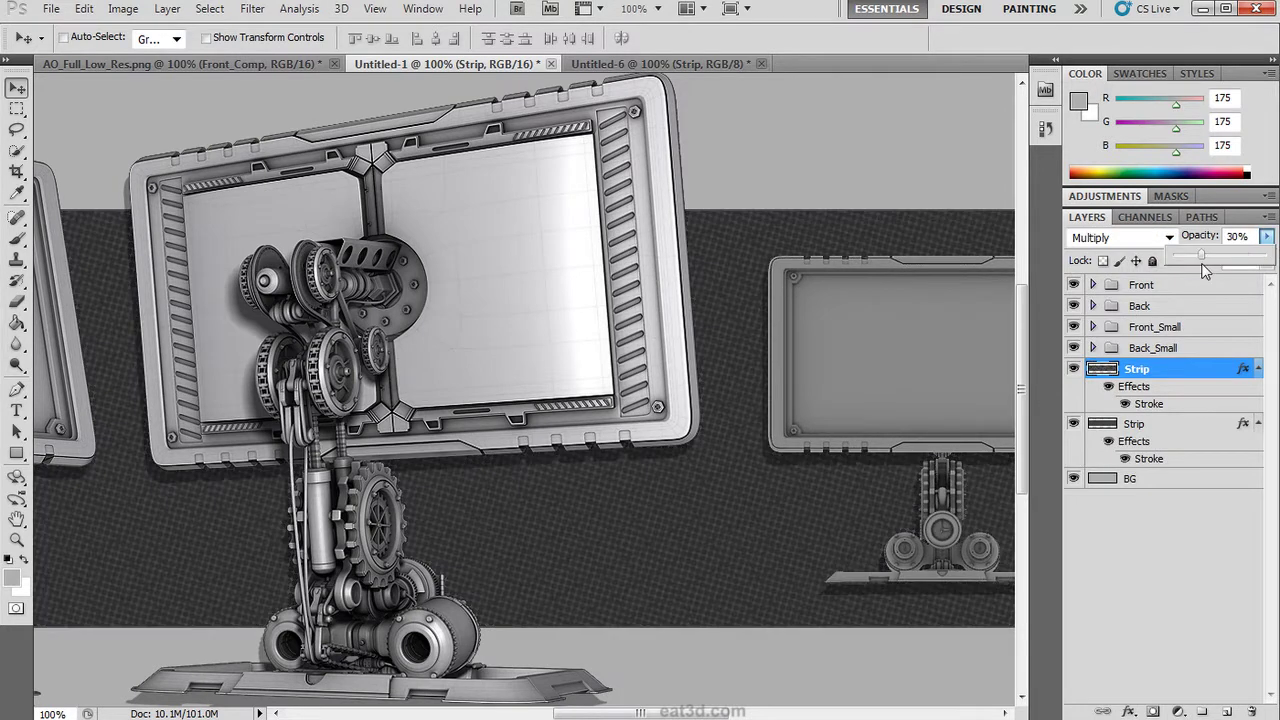
click(1197, 374)
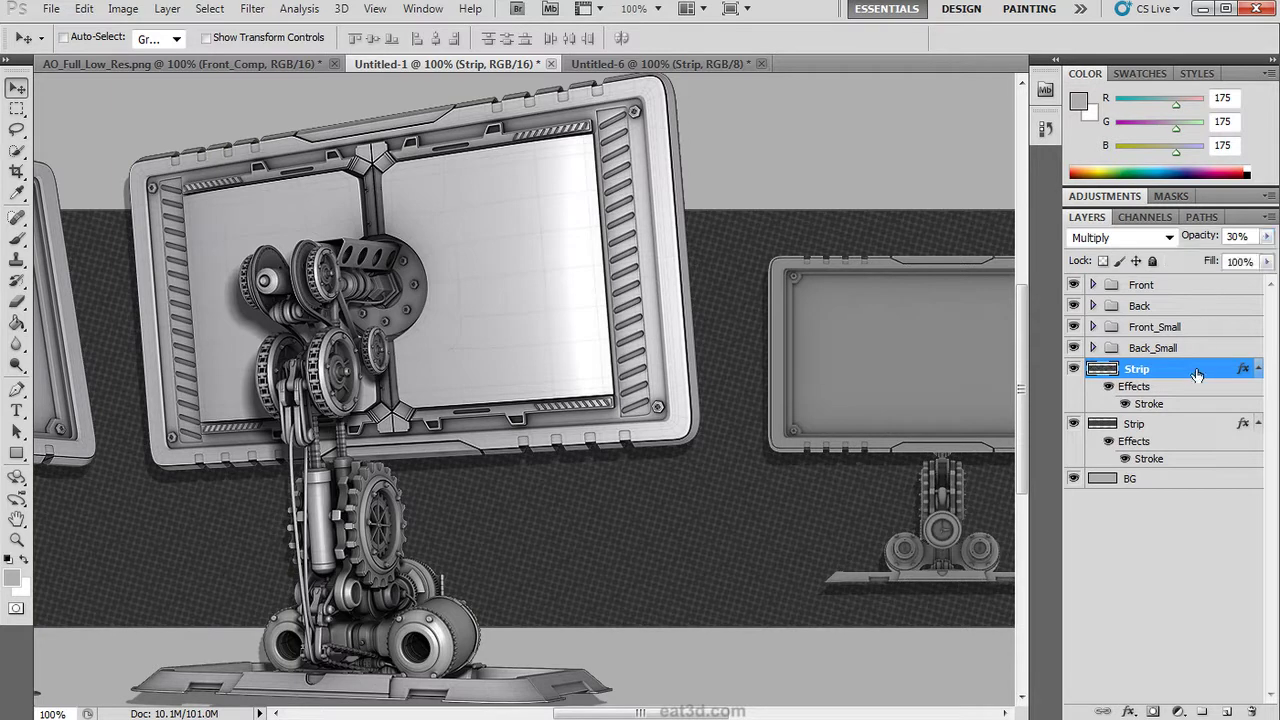
Step: Group both Strip layers together and name the group Strip
shift+click(1181, 427)
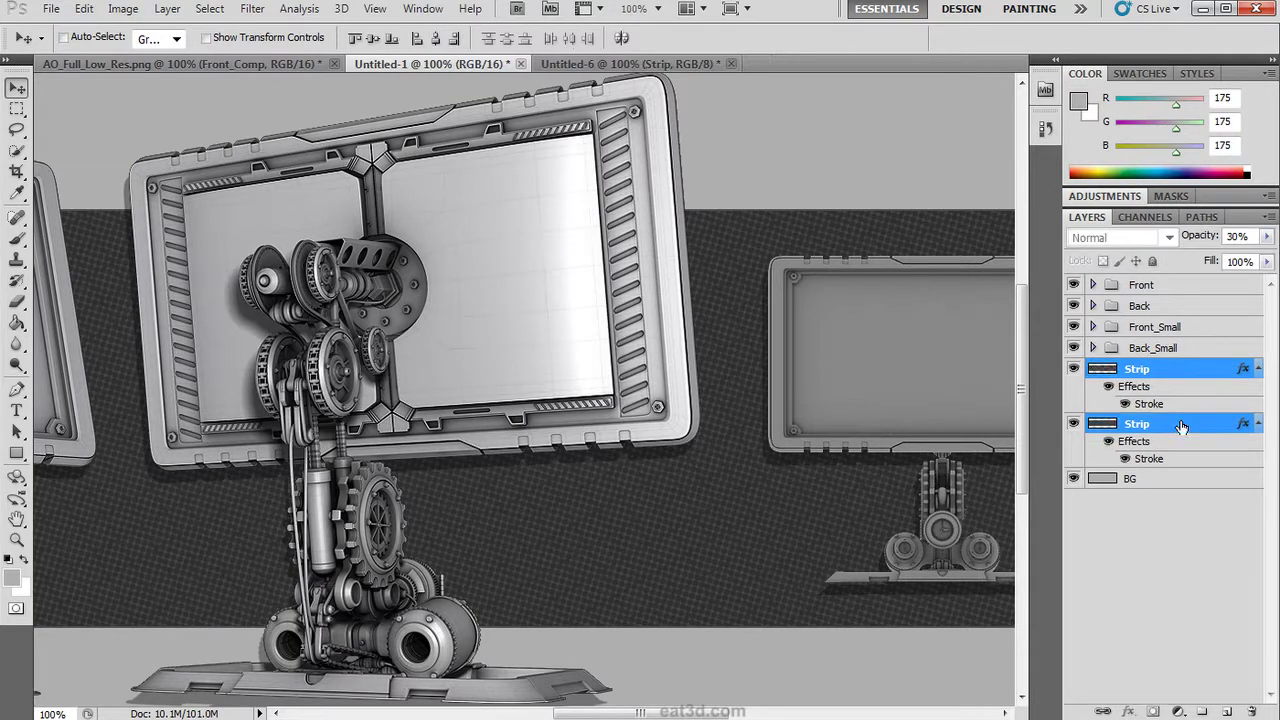
drag(1181, 427, 1201, 711)
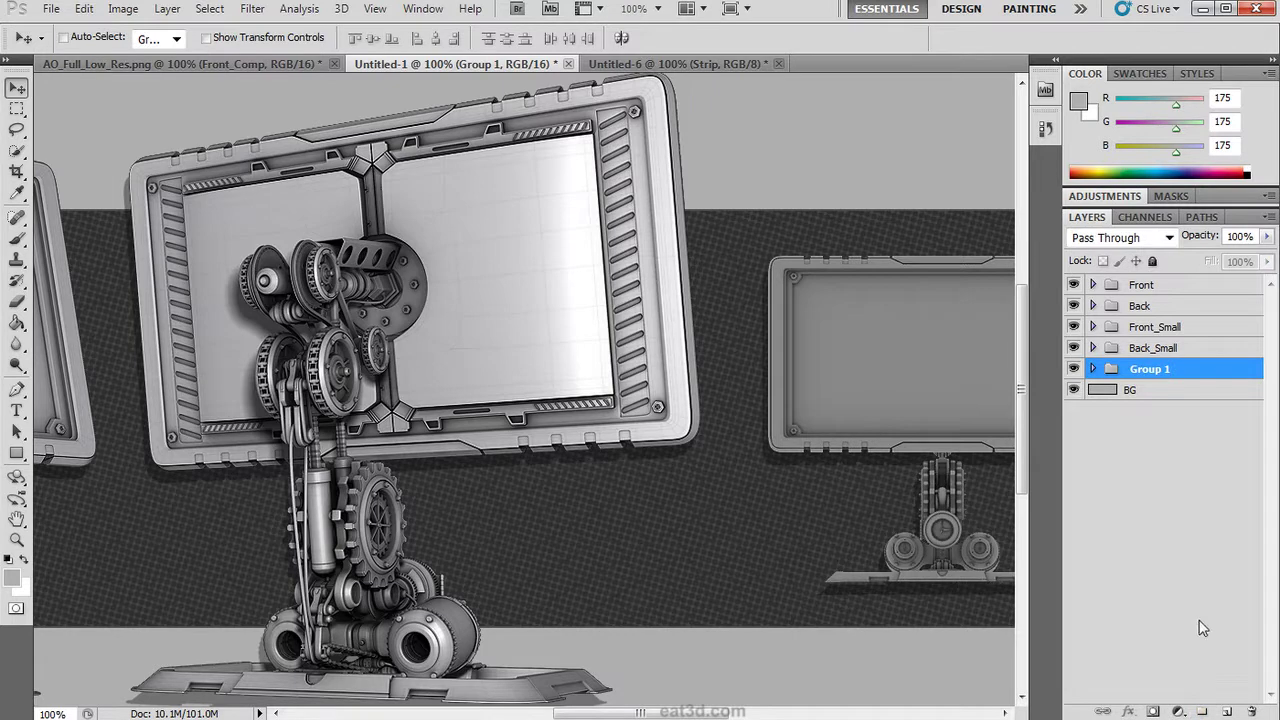
double_click(1146, 370)
text(Strip)
key(Return)
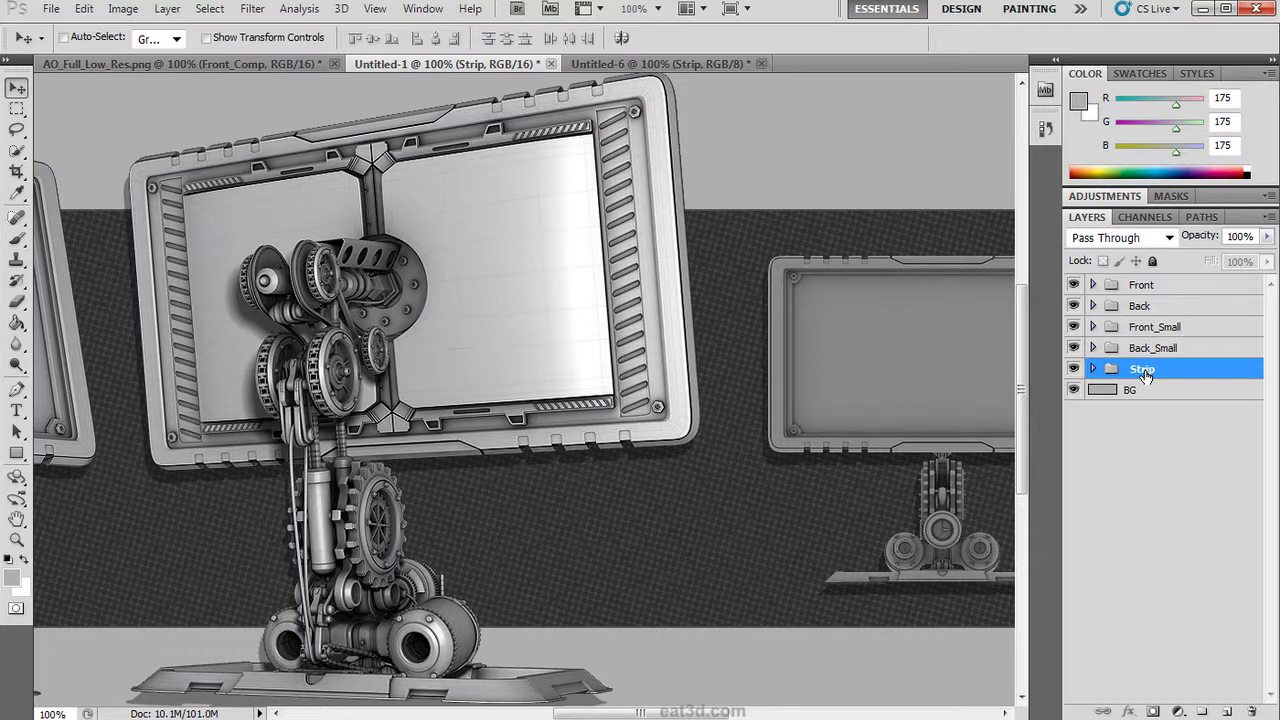
Step: With white as foreground colour, create a new 34 x 2 inch document
key(d)
key(x)
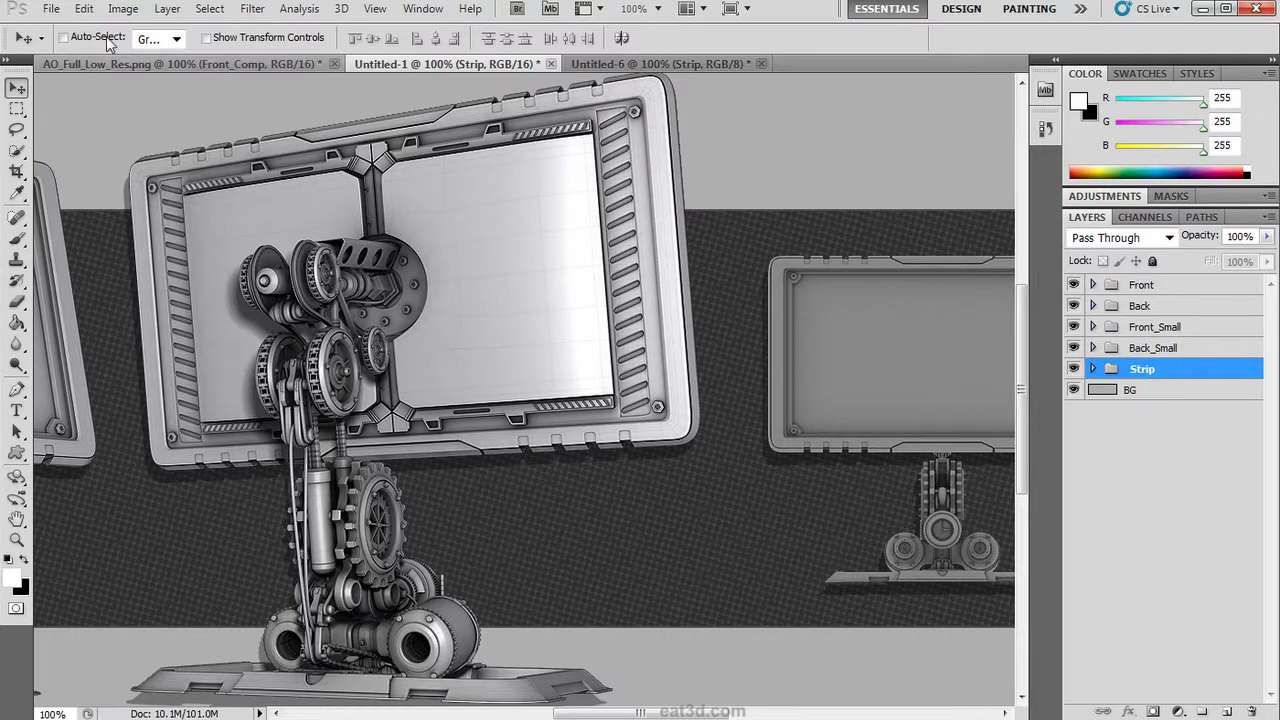
click(51, 10)
click(70, 30)
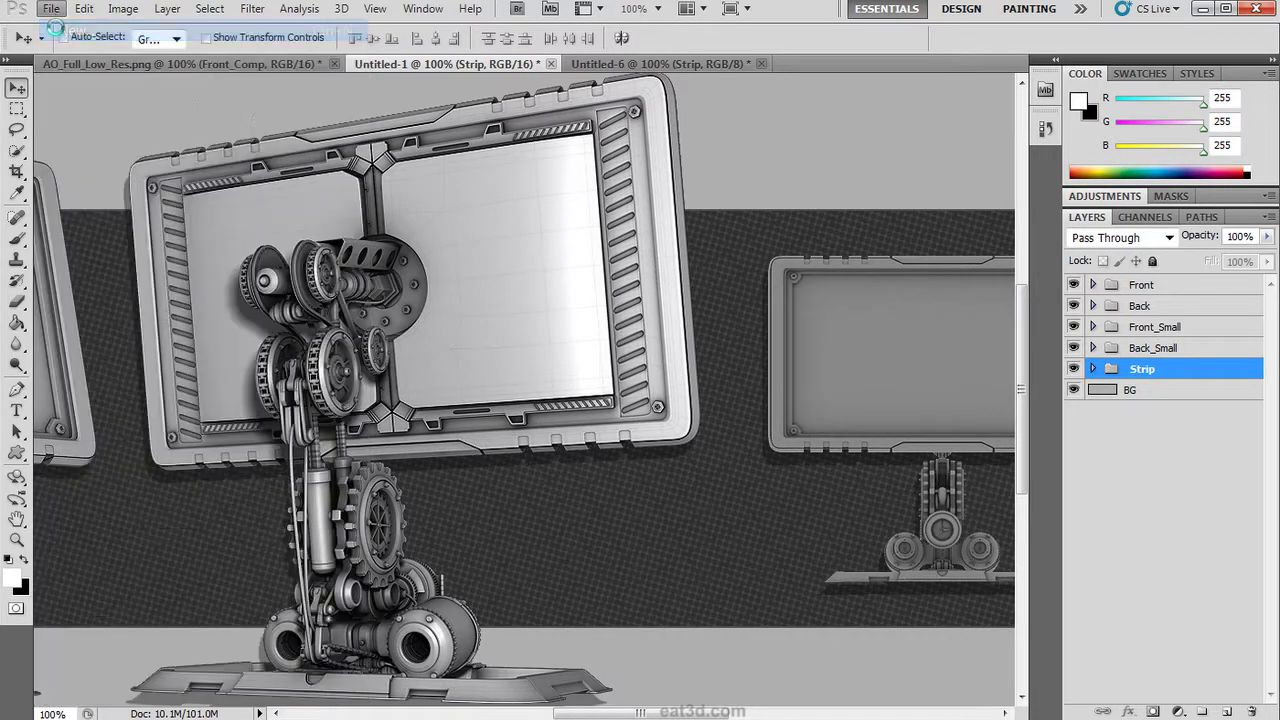
click(598, 280)
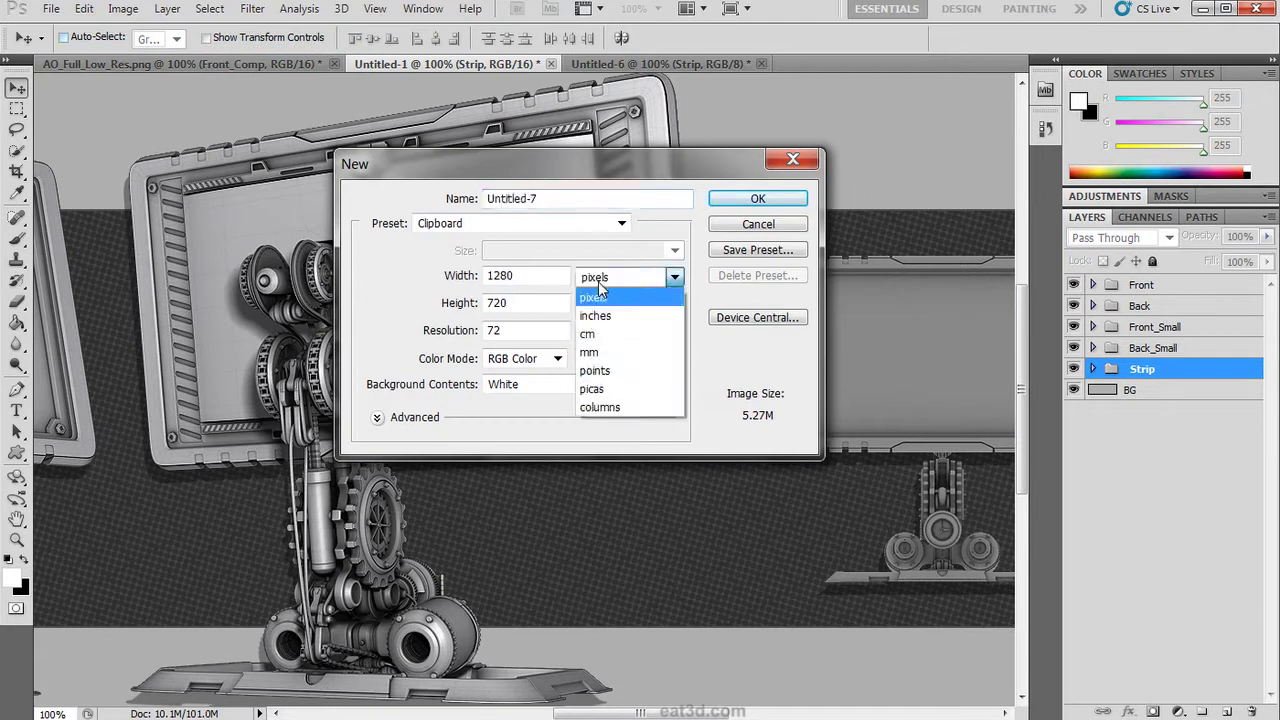
click(622, 316)
drag(533, 280, 482, 276)
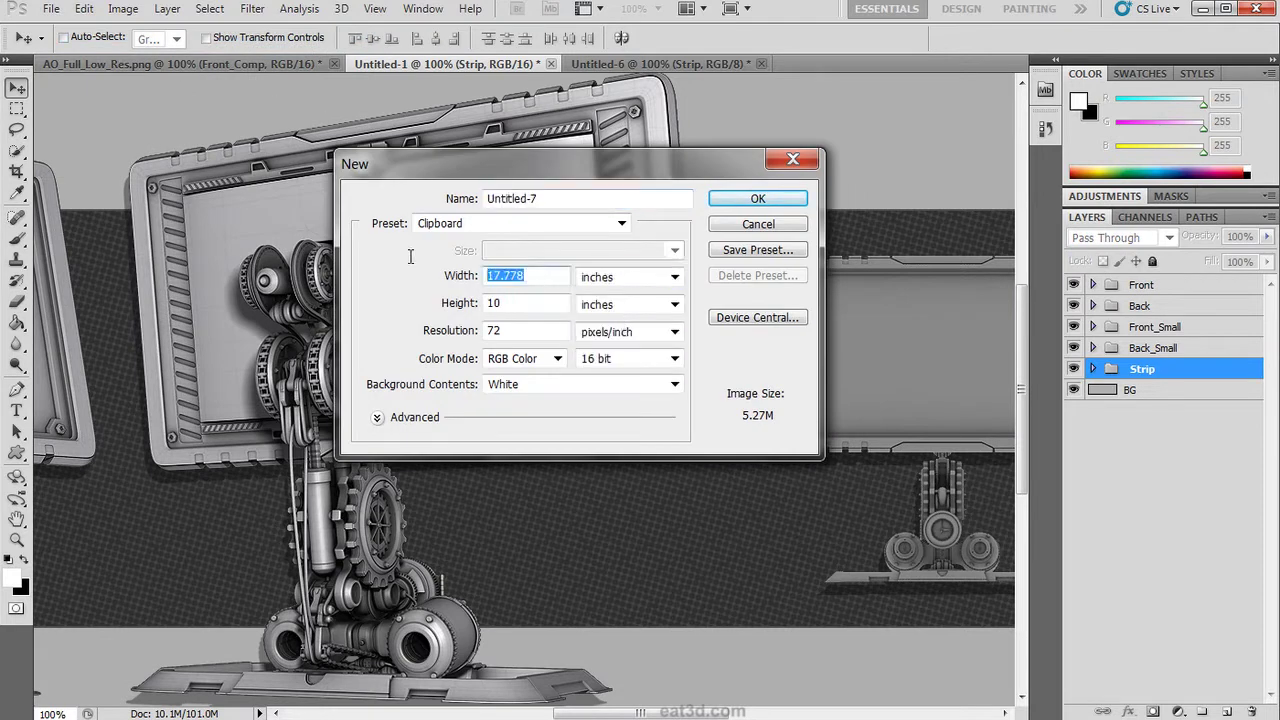
text(34)
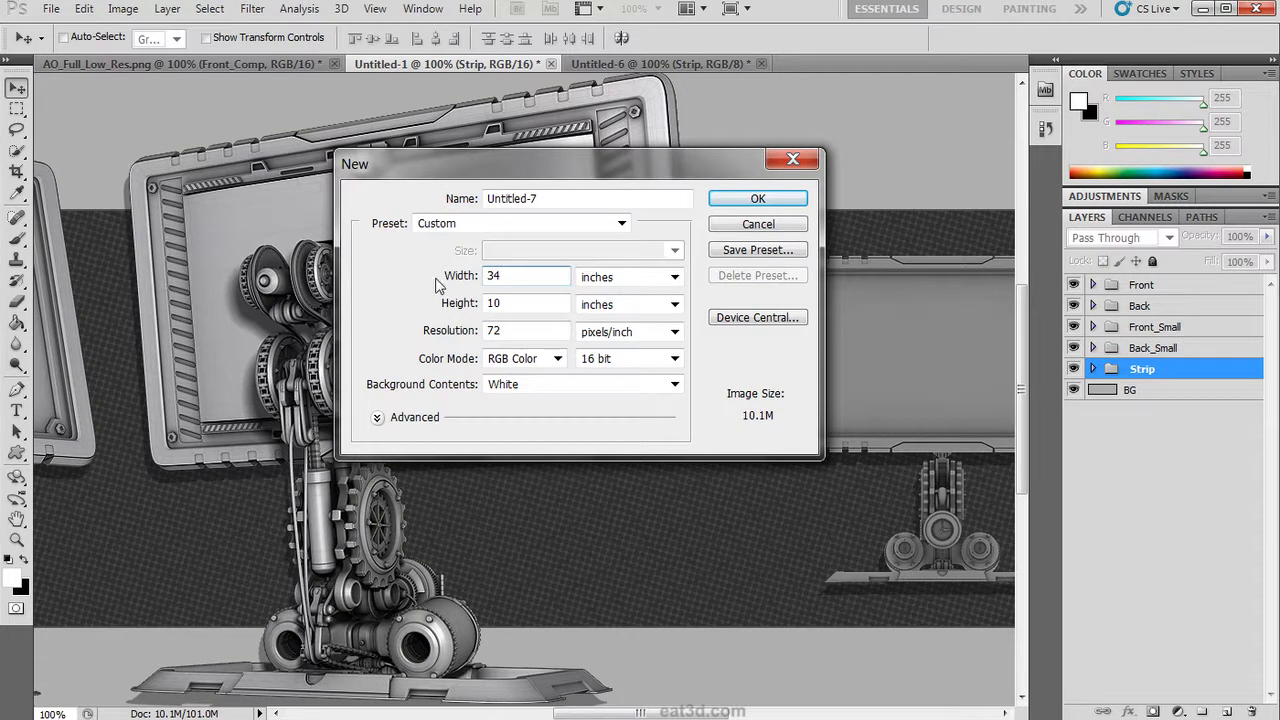
key(Tab)
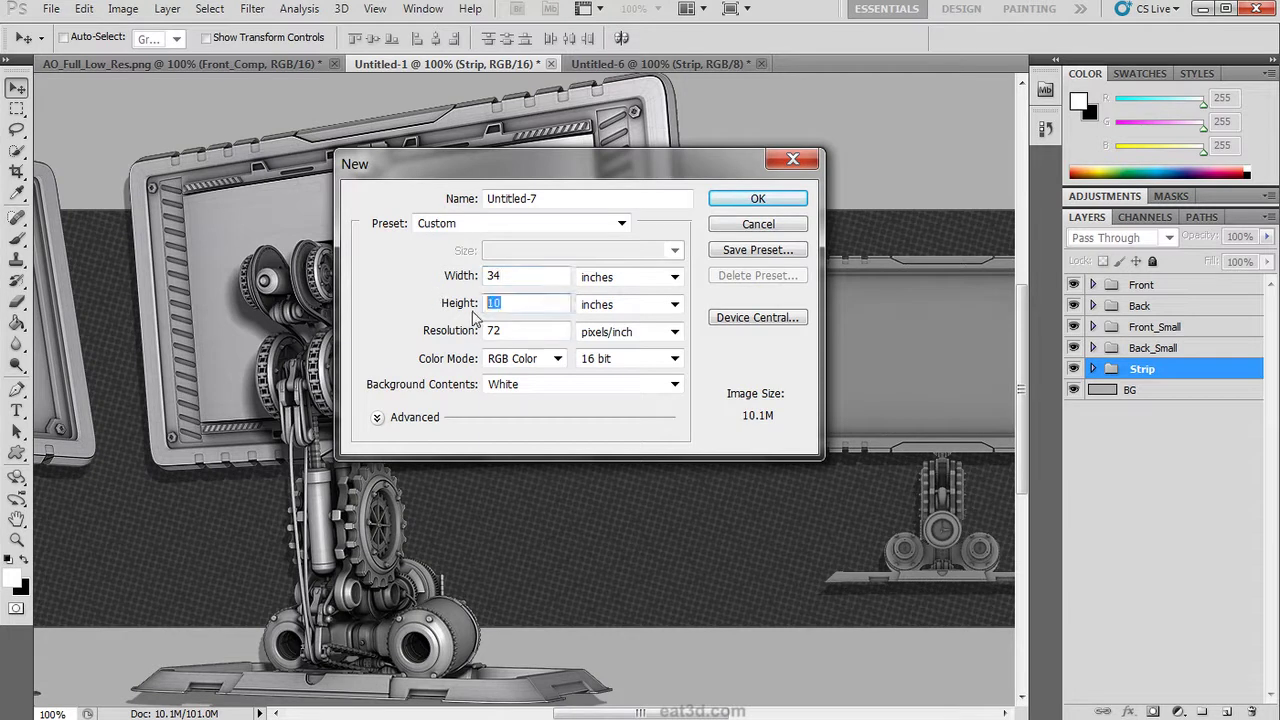
text(2)
click(720, 201)
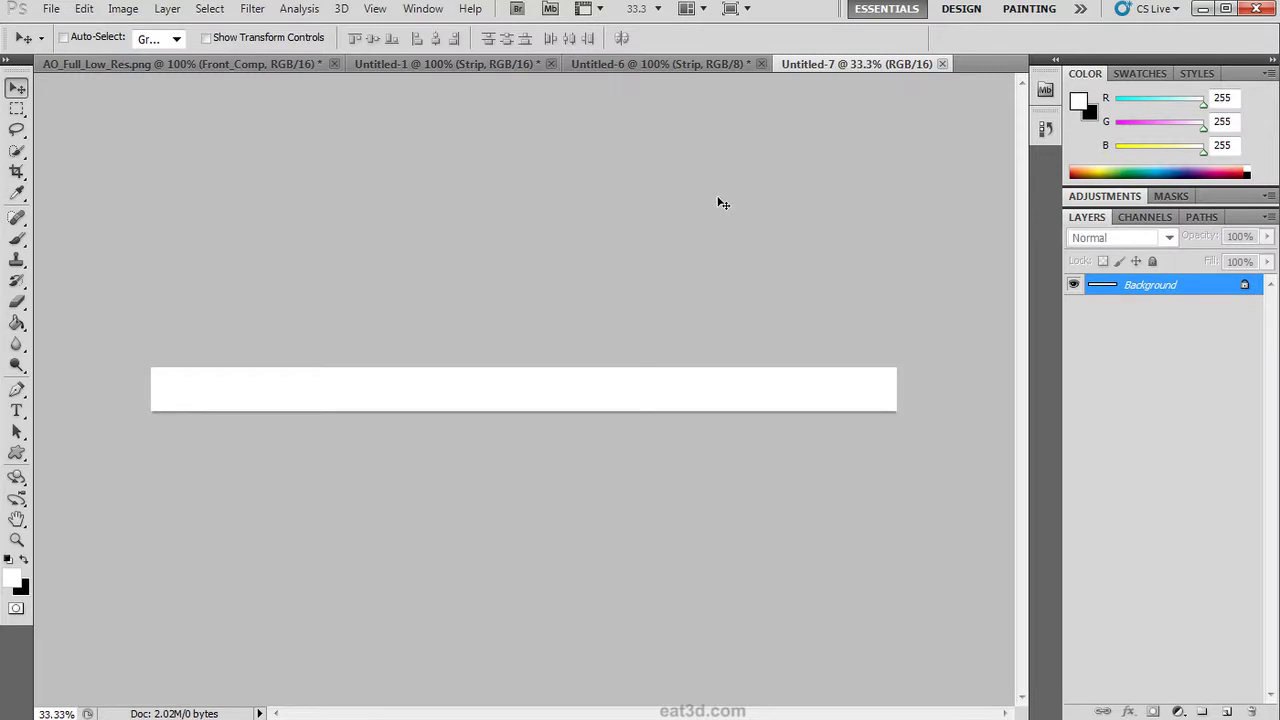
Step: With the Custom Shape tool in Paths mode, draw a chevron near the strip's left end
click(16, 453)
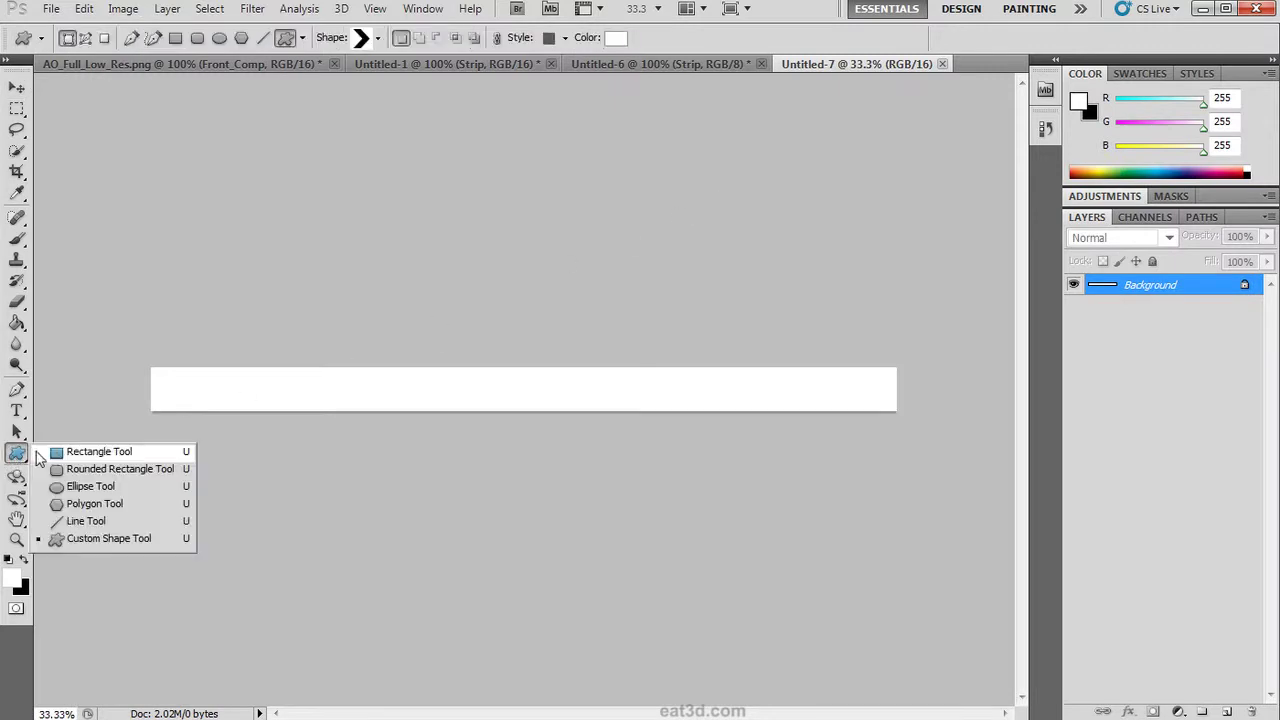
click(56, 453)
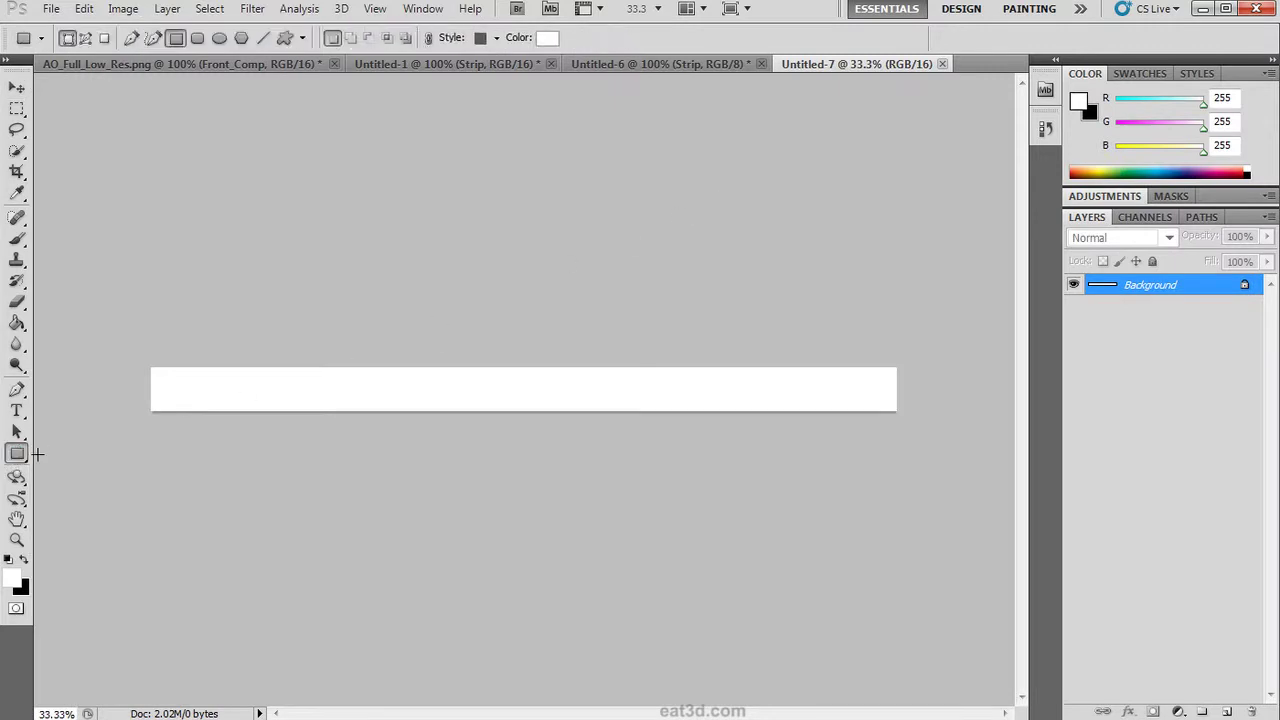
click(17, 453)
click(80, 537)
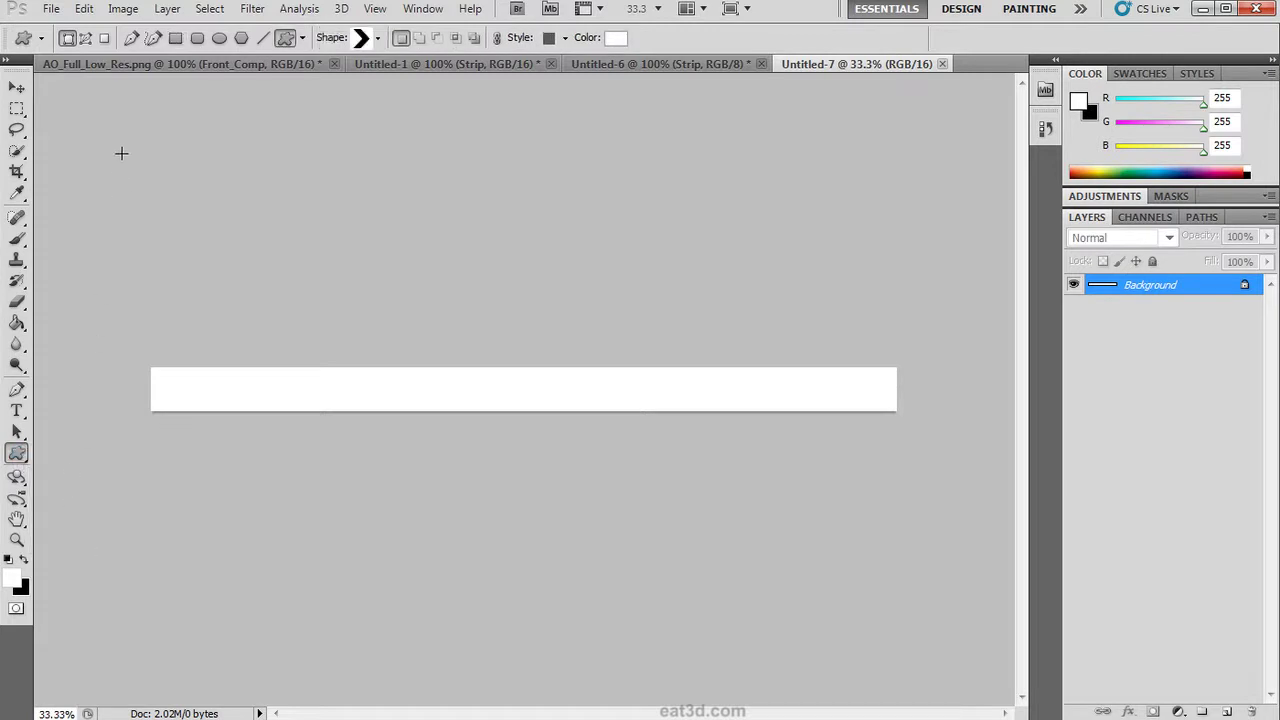
click(86, 39)
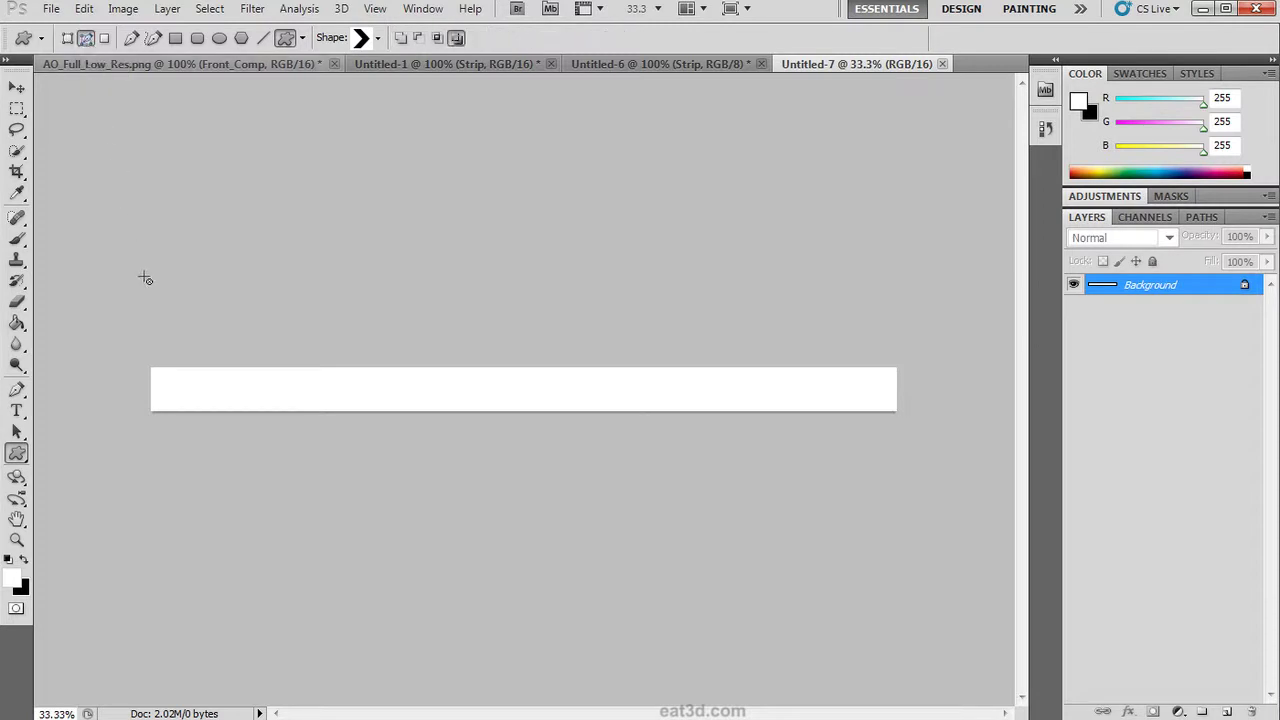
key(ctrl+1)
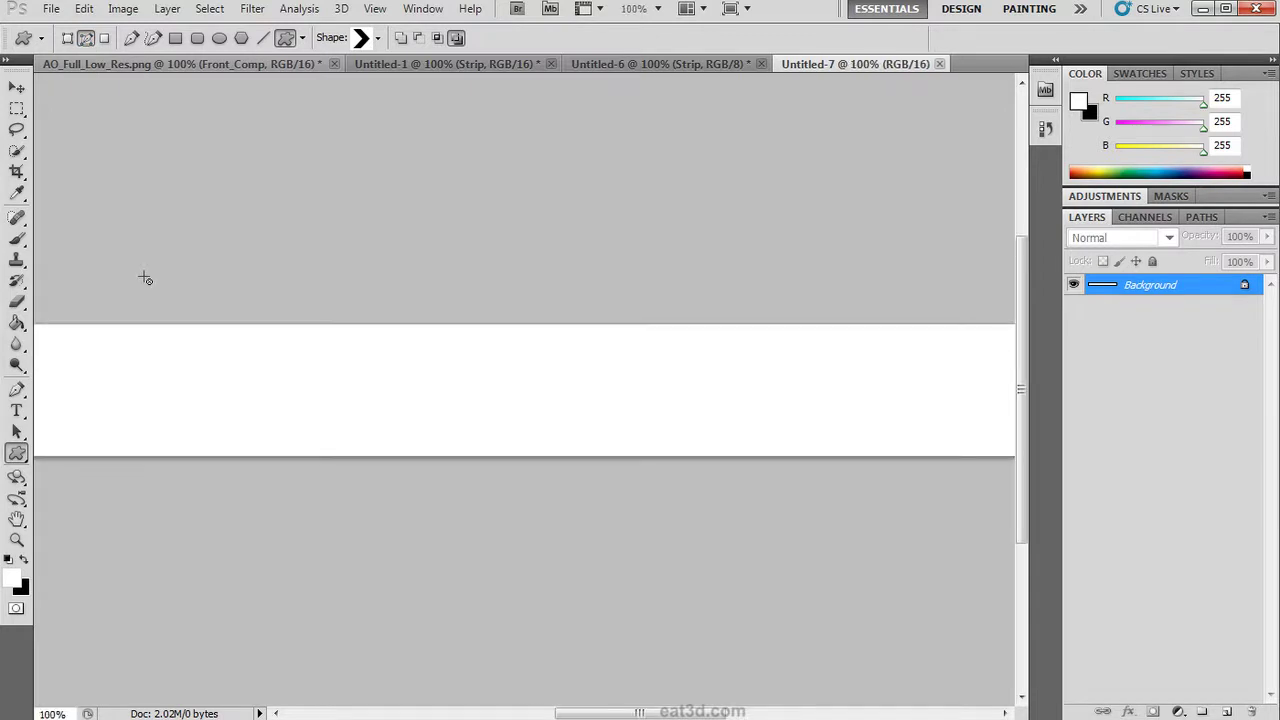
drag(164, 358, 941, 360)
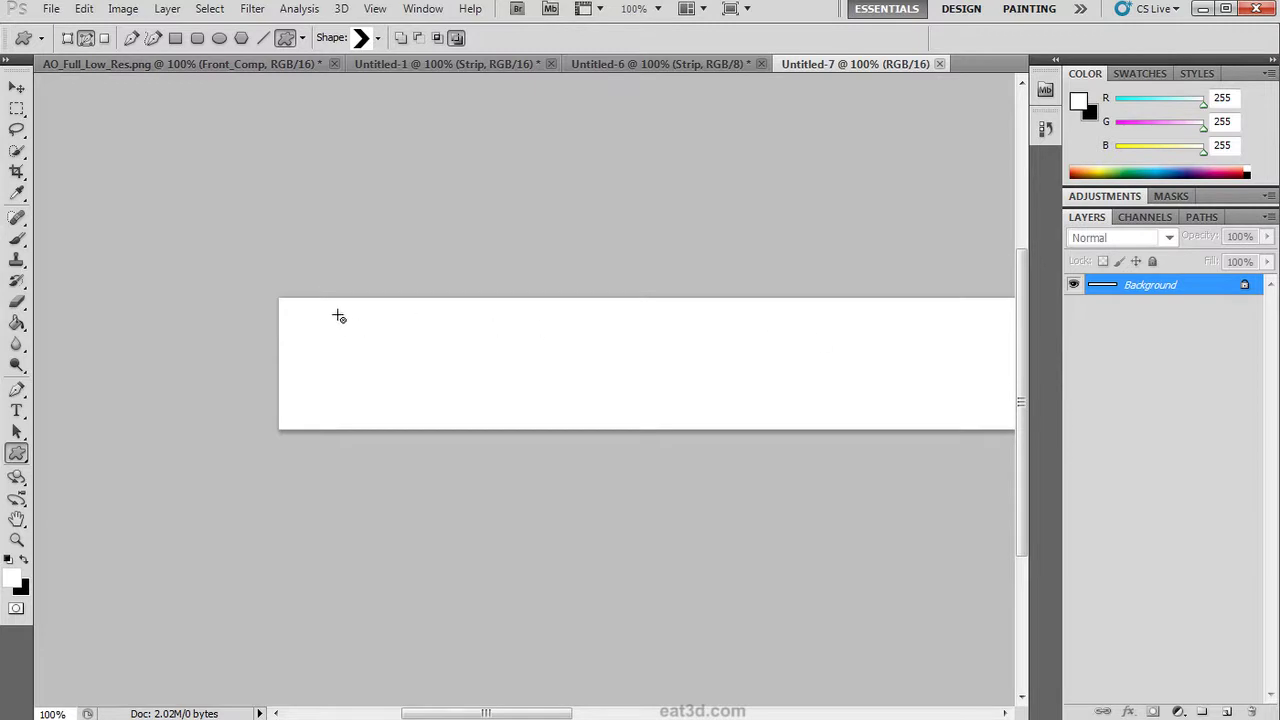
drag(338, 316, 421, 384)
Step: Save the Work Path as a path named Arrow
click(1193, 219)
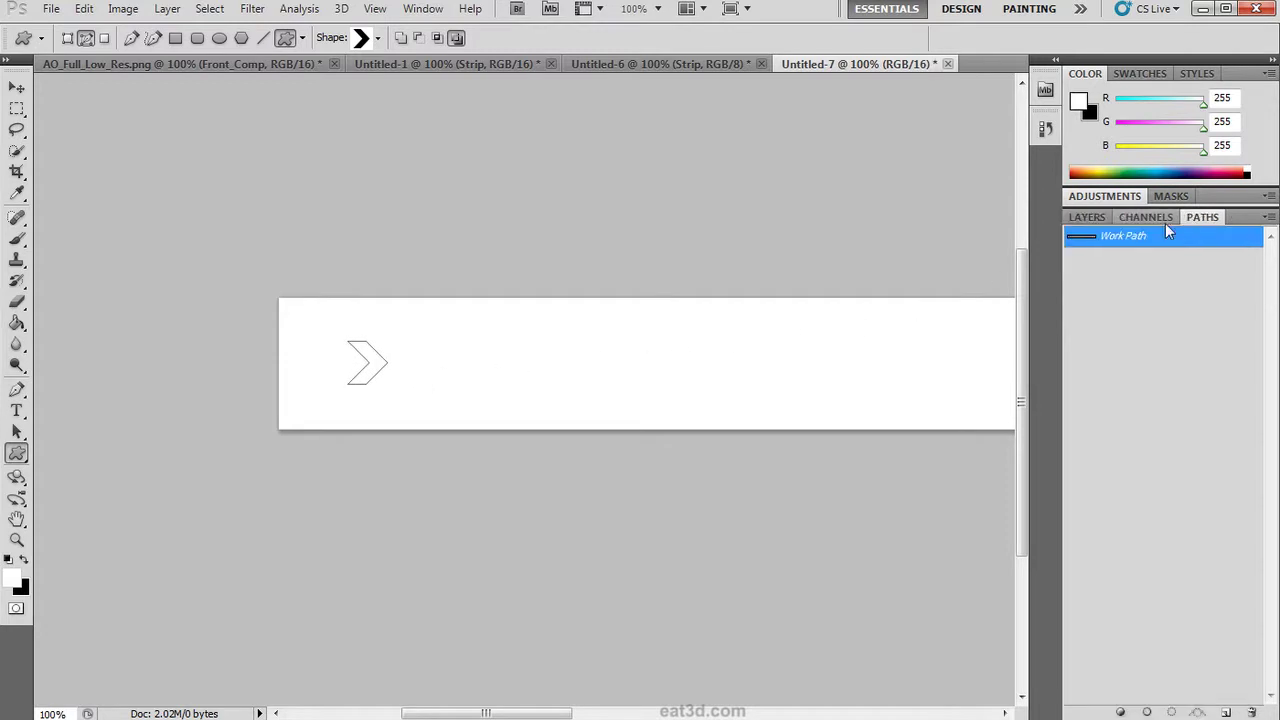
double_click(1115, 240)
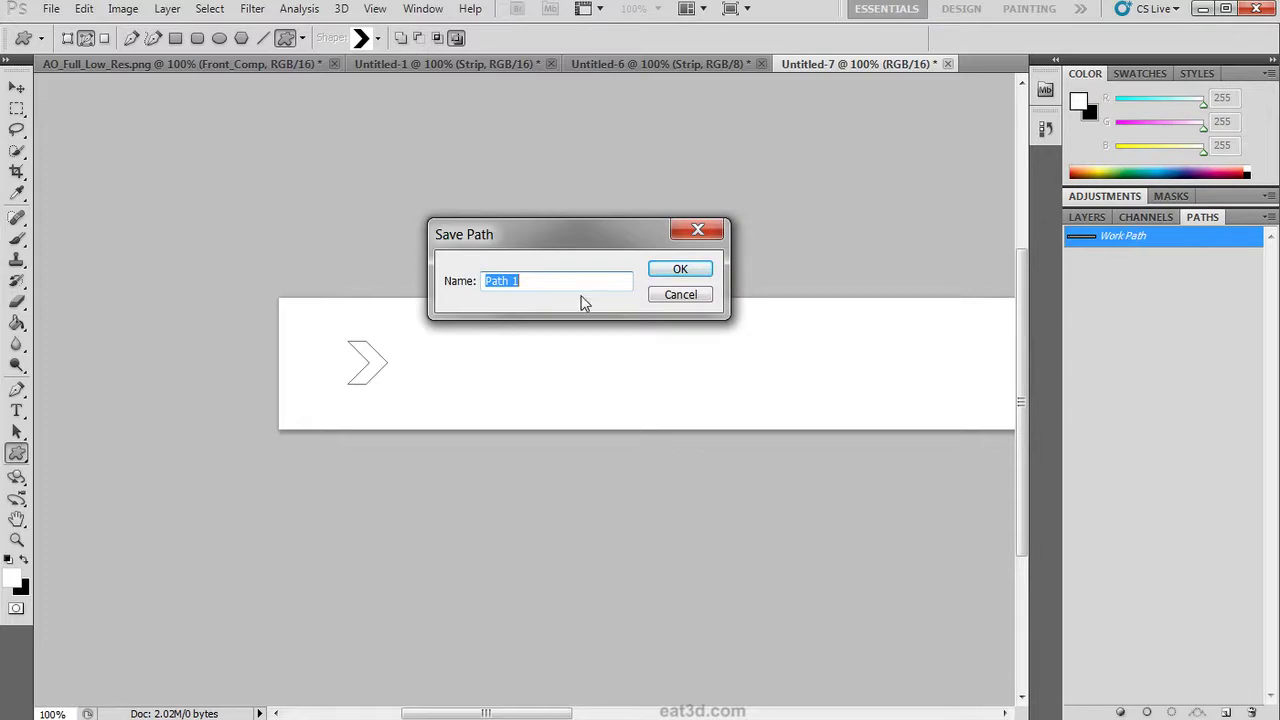
text(Arrow)
key(Return)
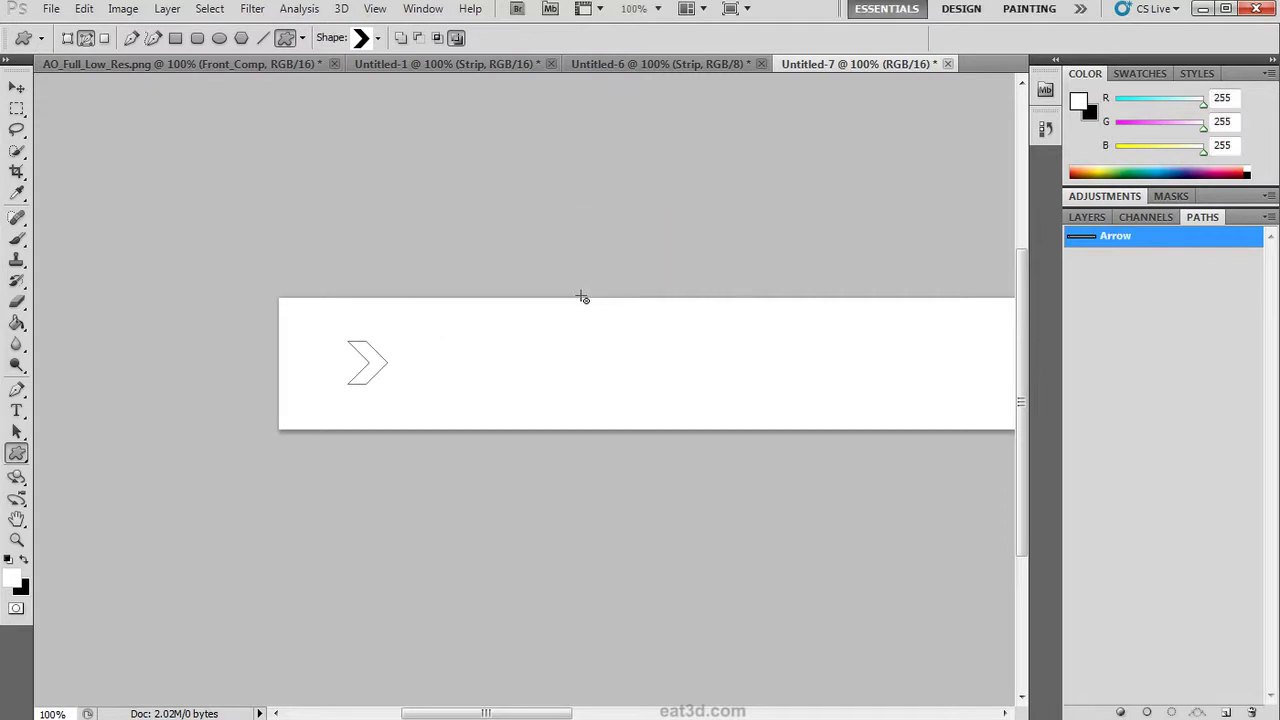
Step: Load the Arrow path as a selection and fill it black on a new Layer 1
ctrl+click(1090, 240)
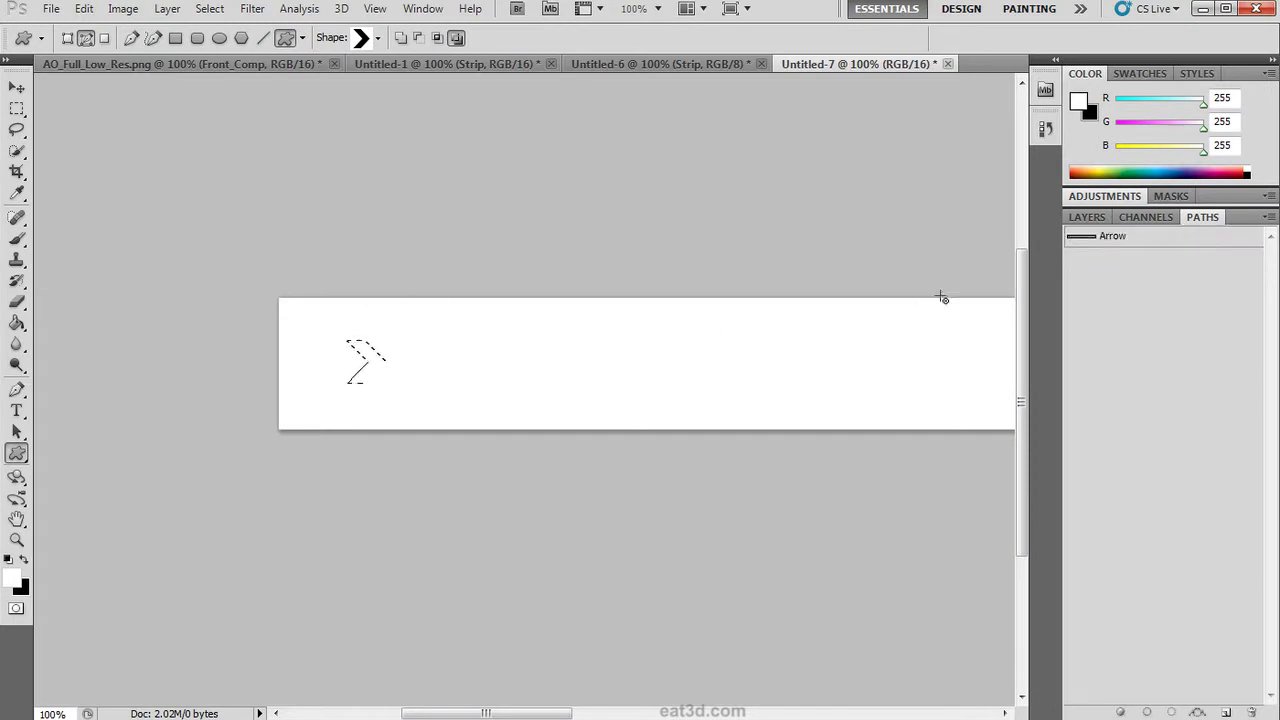
click(1087, 217)
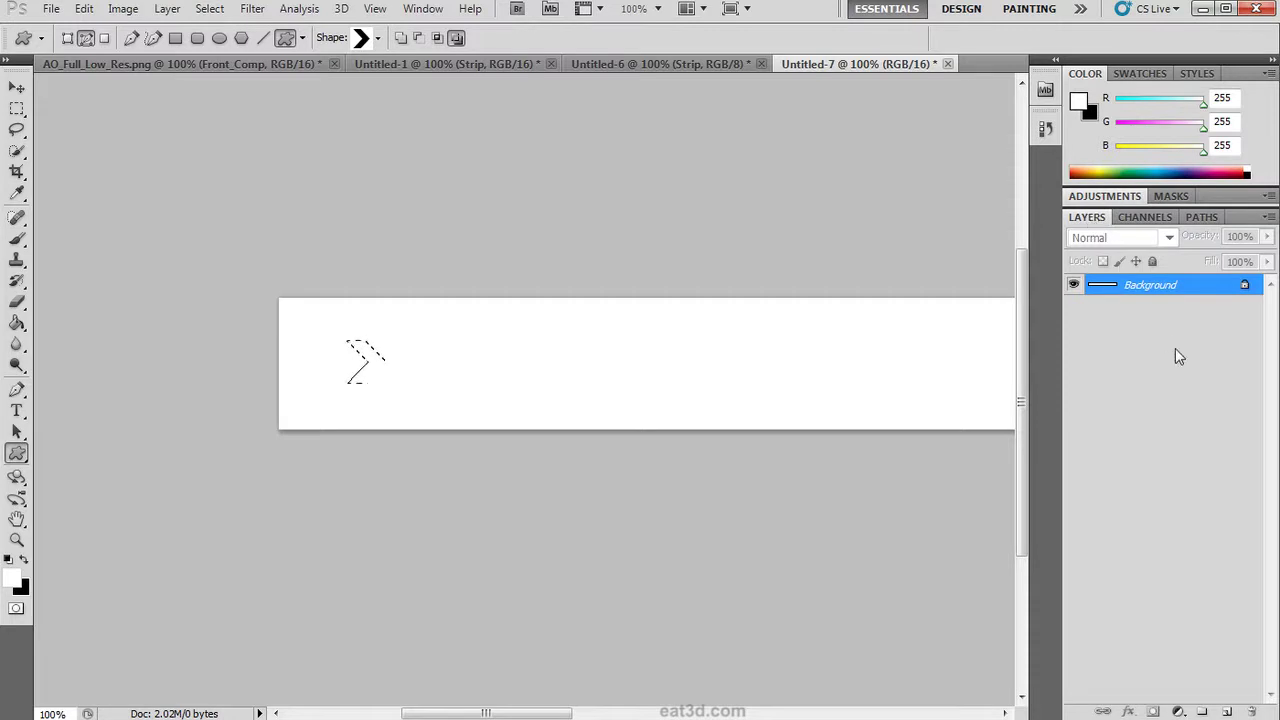
click(1226, 711)
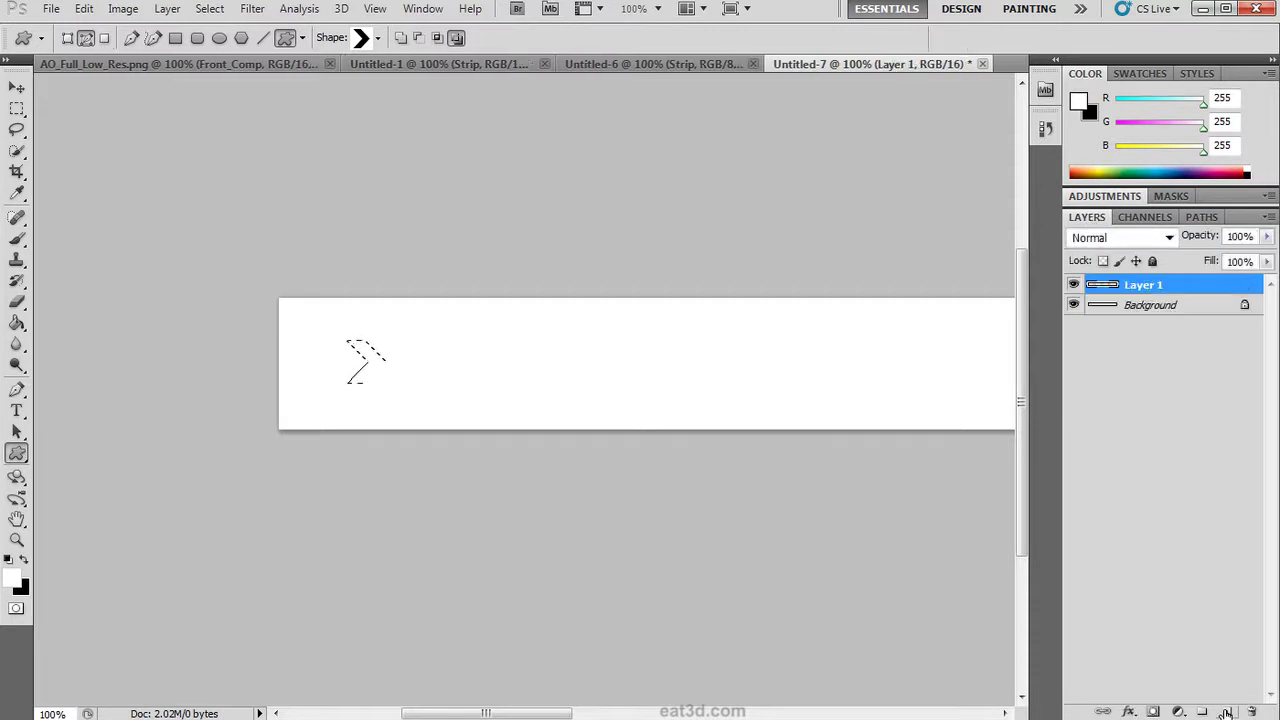
click(22, 560)
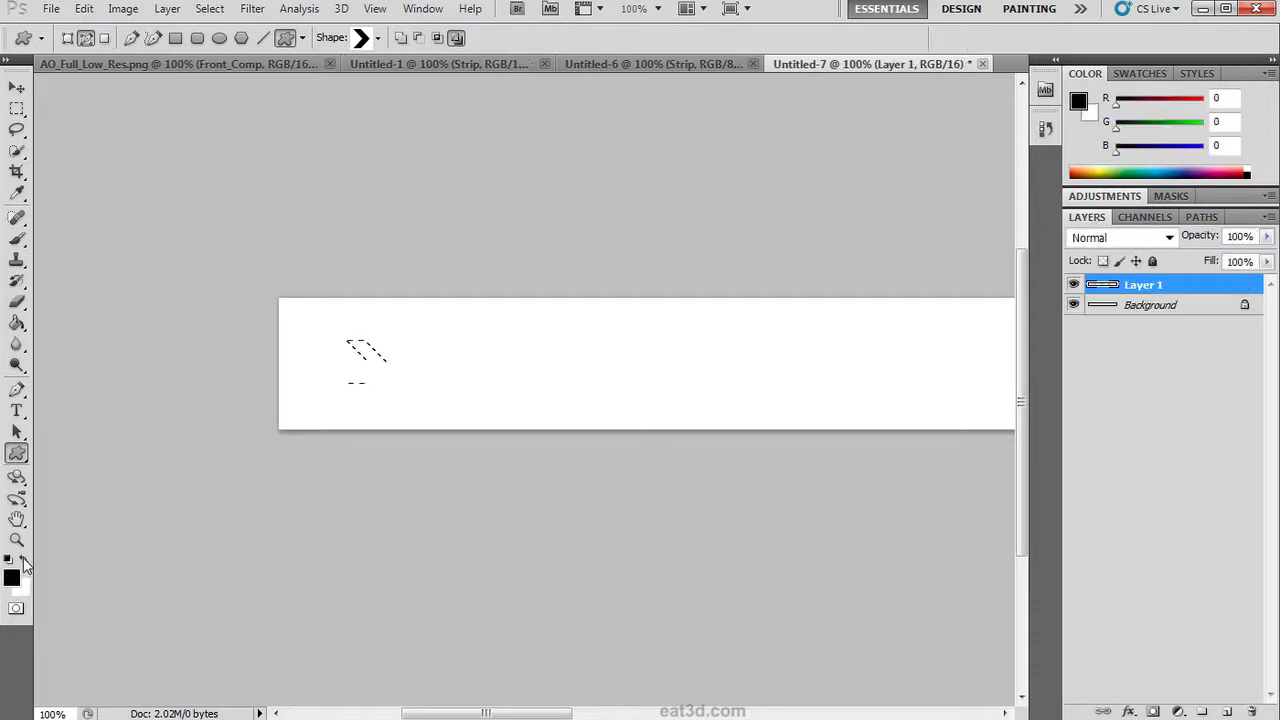
click(17, 322)
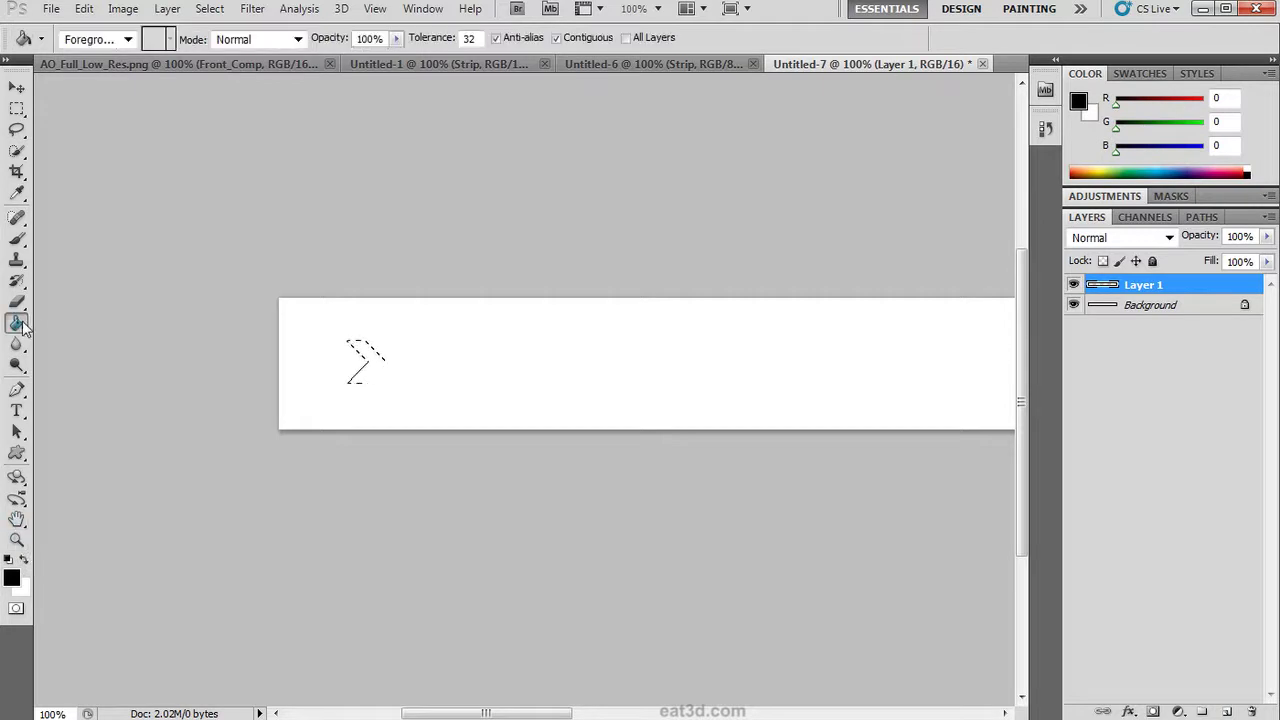
click(369, 362)
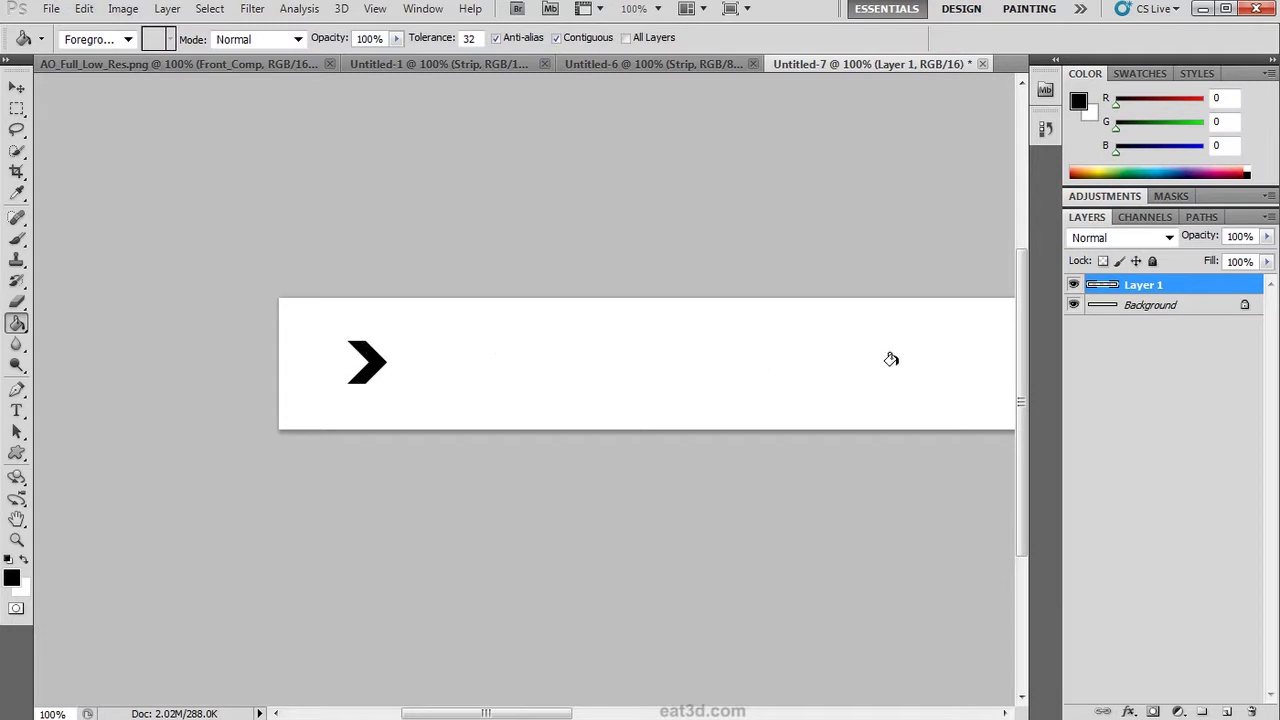
Step: Duplicate, shift and merge the chevron twice to repeat it across the strip
drag(1171, 286, 1230, 708)
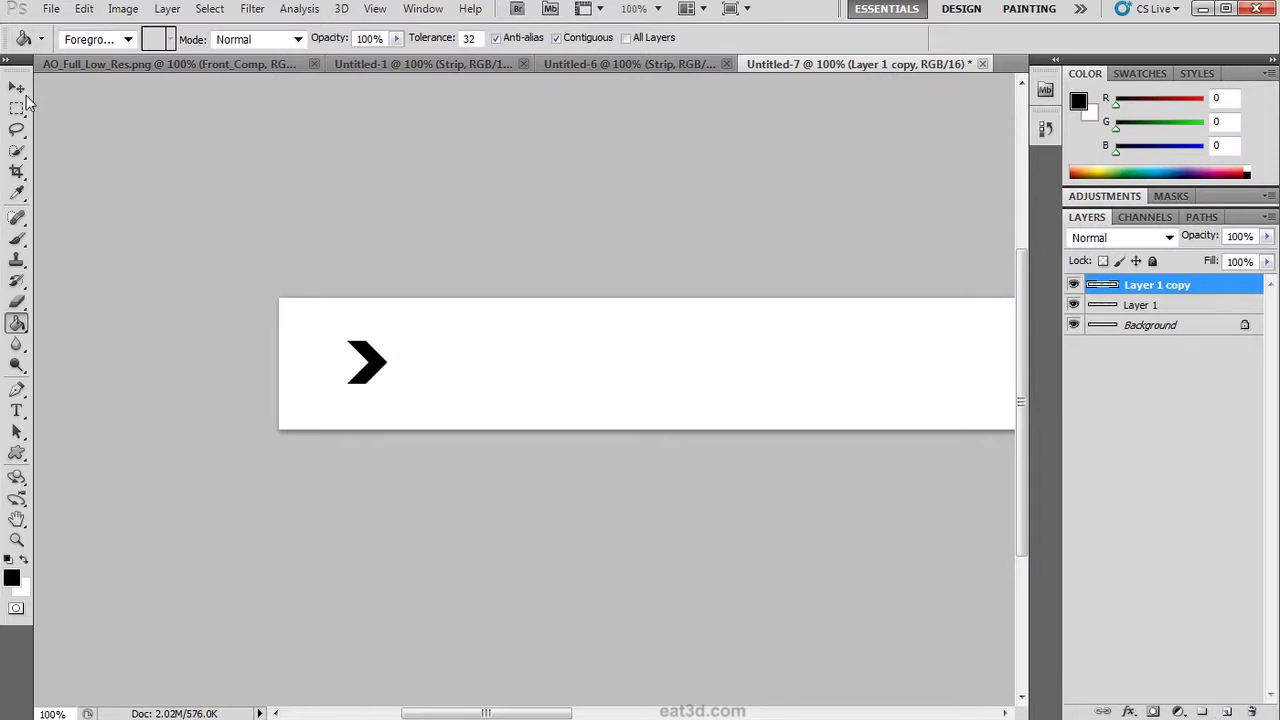
click(18, 88)
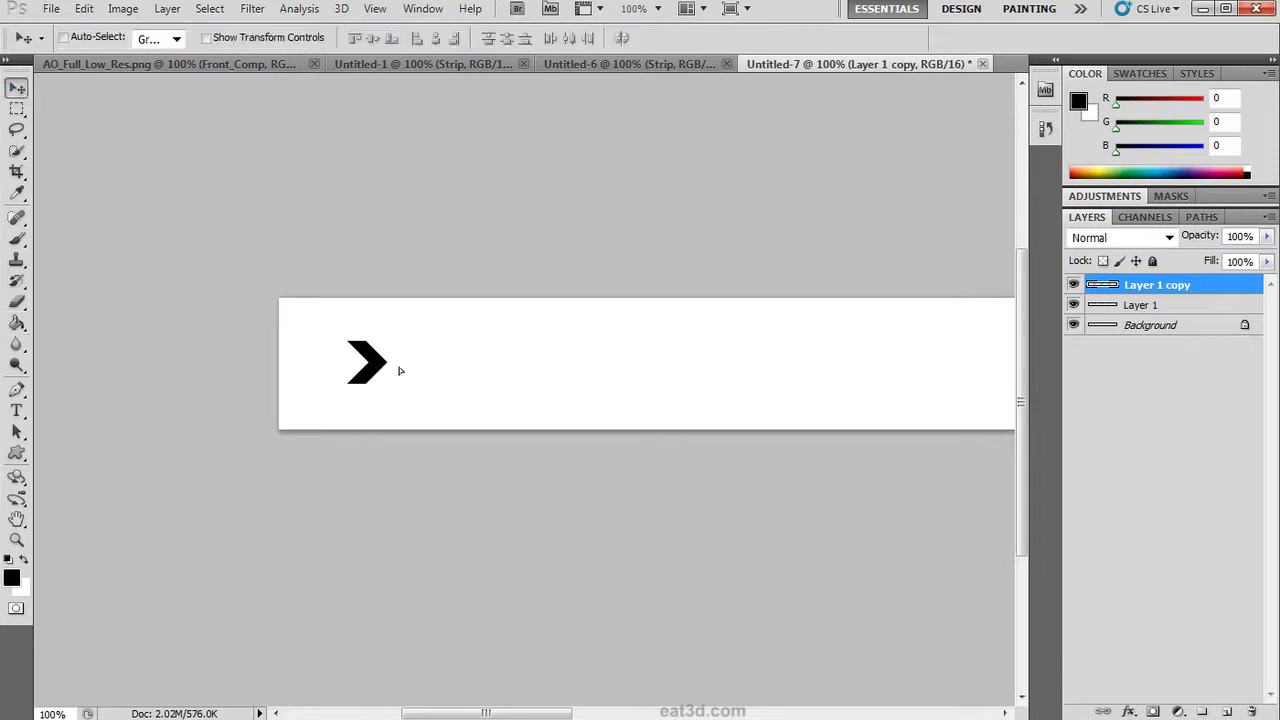
mouse_move(399, 370)
mouse_down()
mouse_move(420, 368)
mouse_move(403, 376)
mouse_up()
right_click(1168, 289)
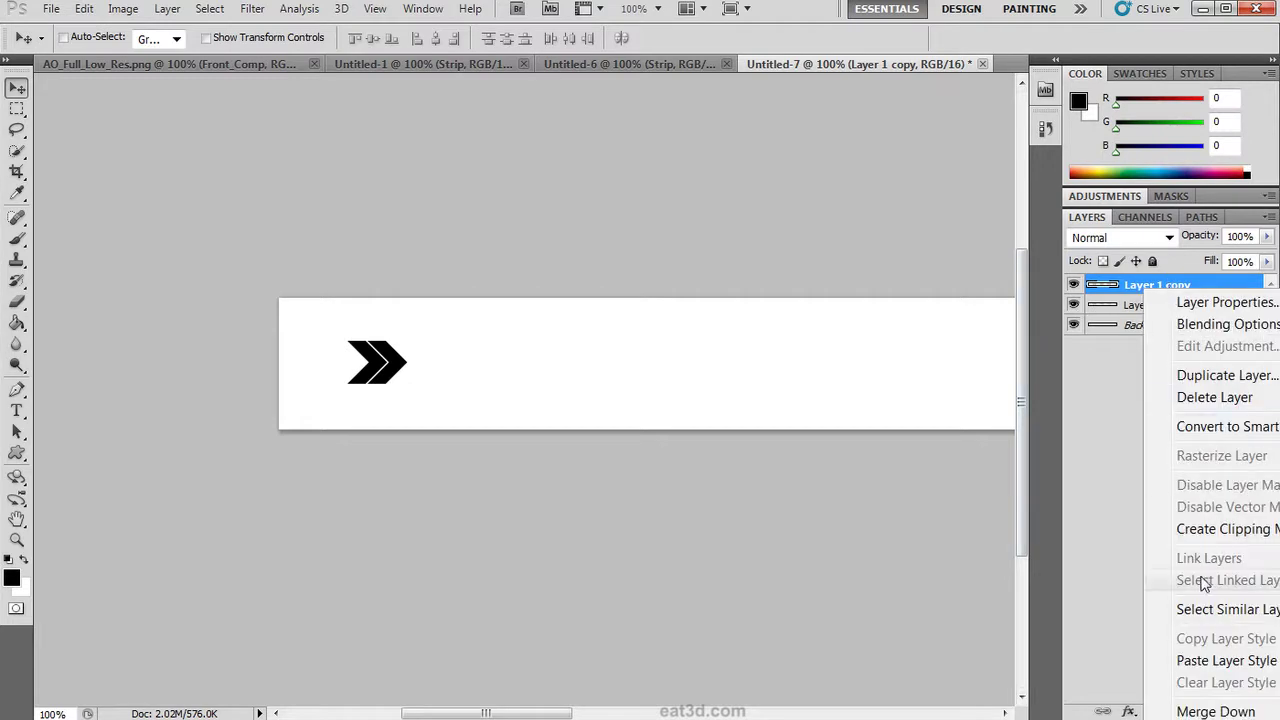
click(1183, 712)
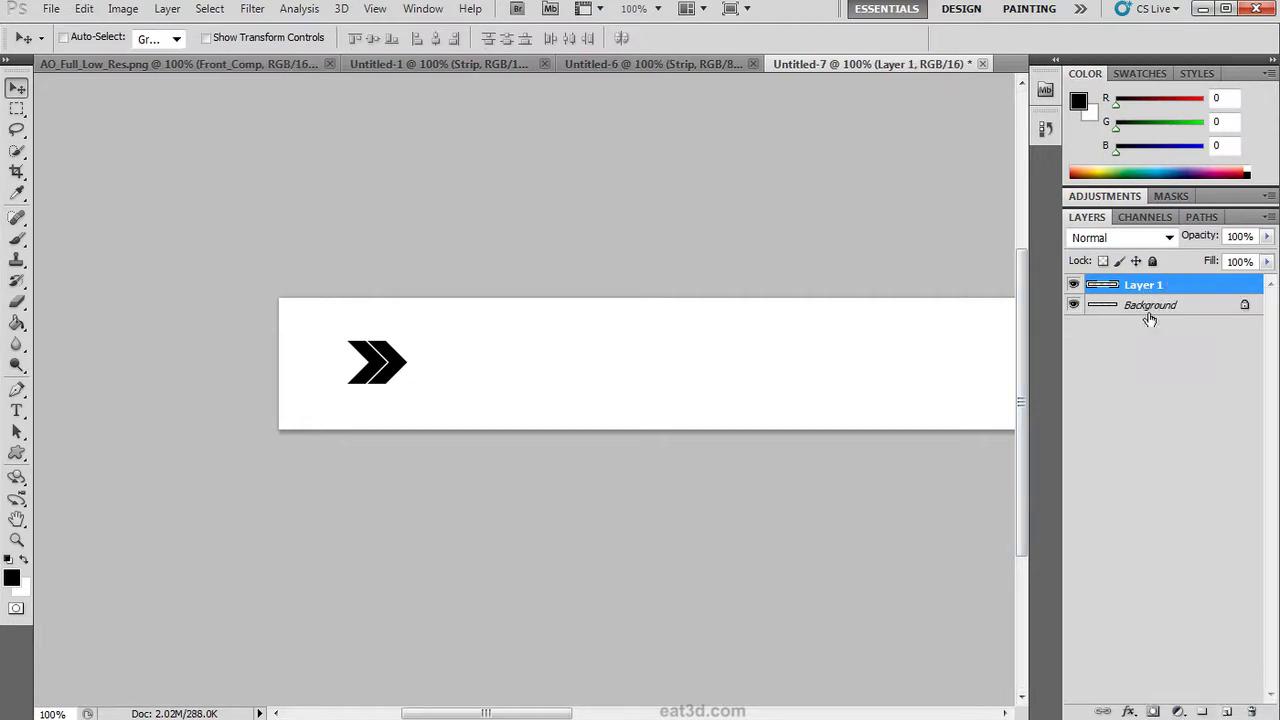
drag(1160, 292, 1226, 711)
drag(434, 368, 420, 378)
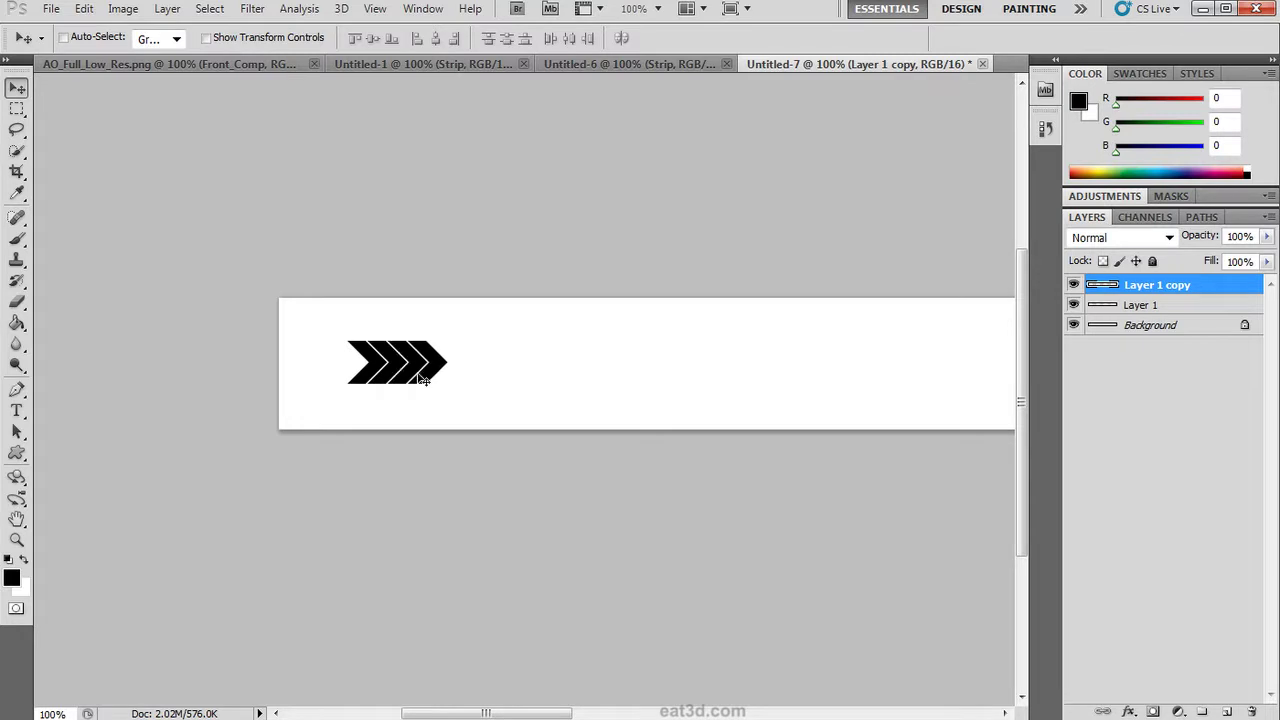
right_click(1152, 290)
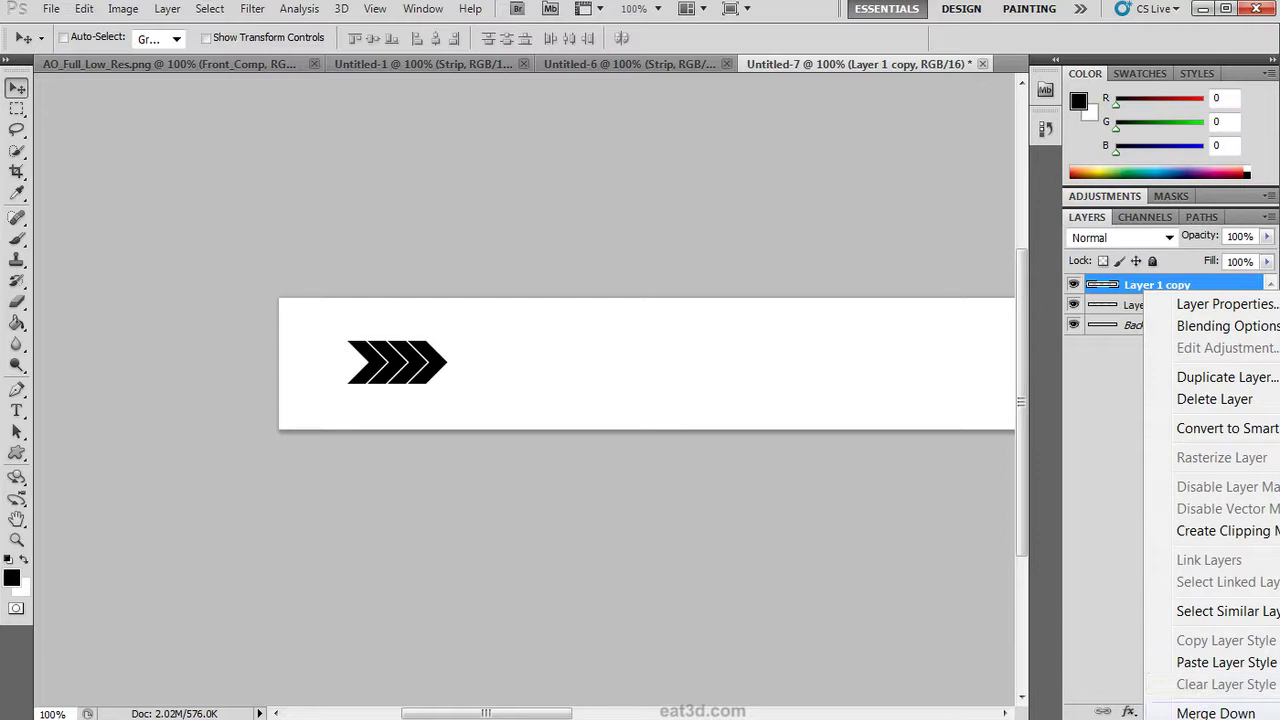
click(1215, 712)
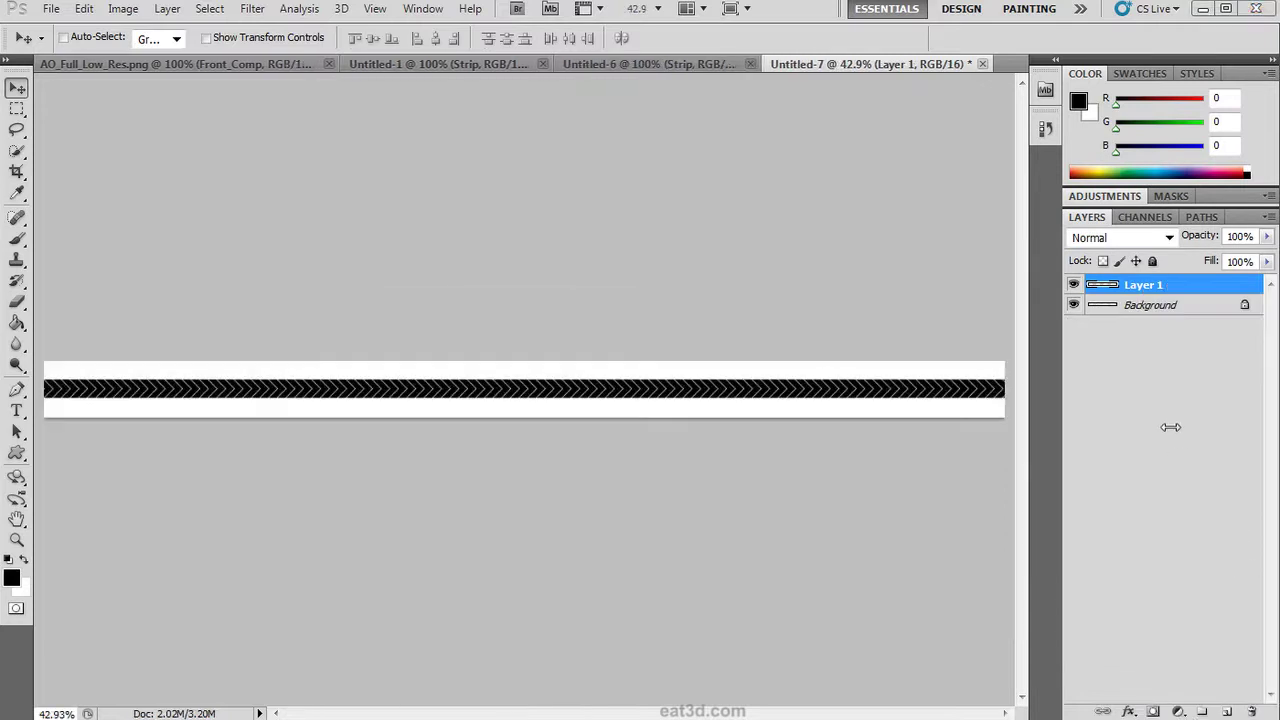
Step: Rename the merged chevron layer Arrows
double_click(1142, 286)
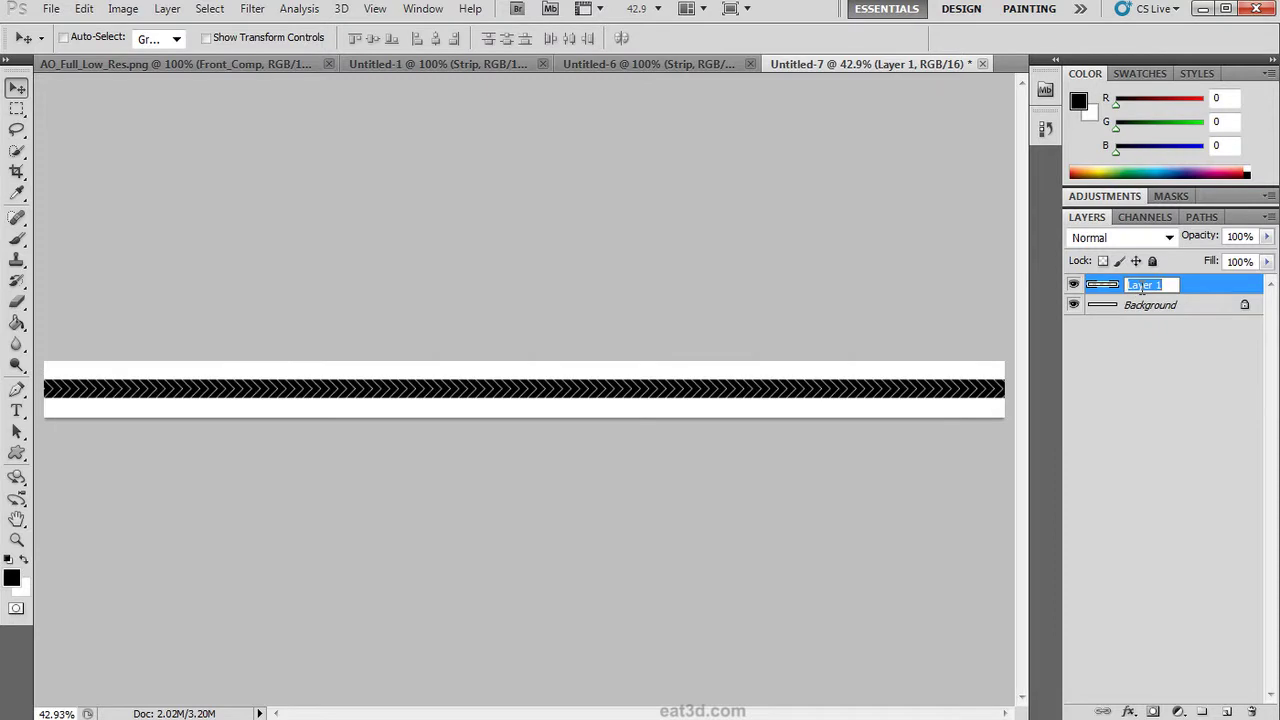
text(Arrows)
key(Return)
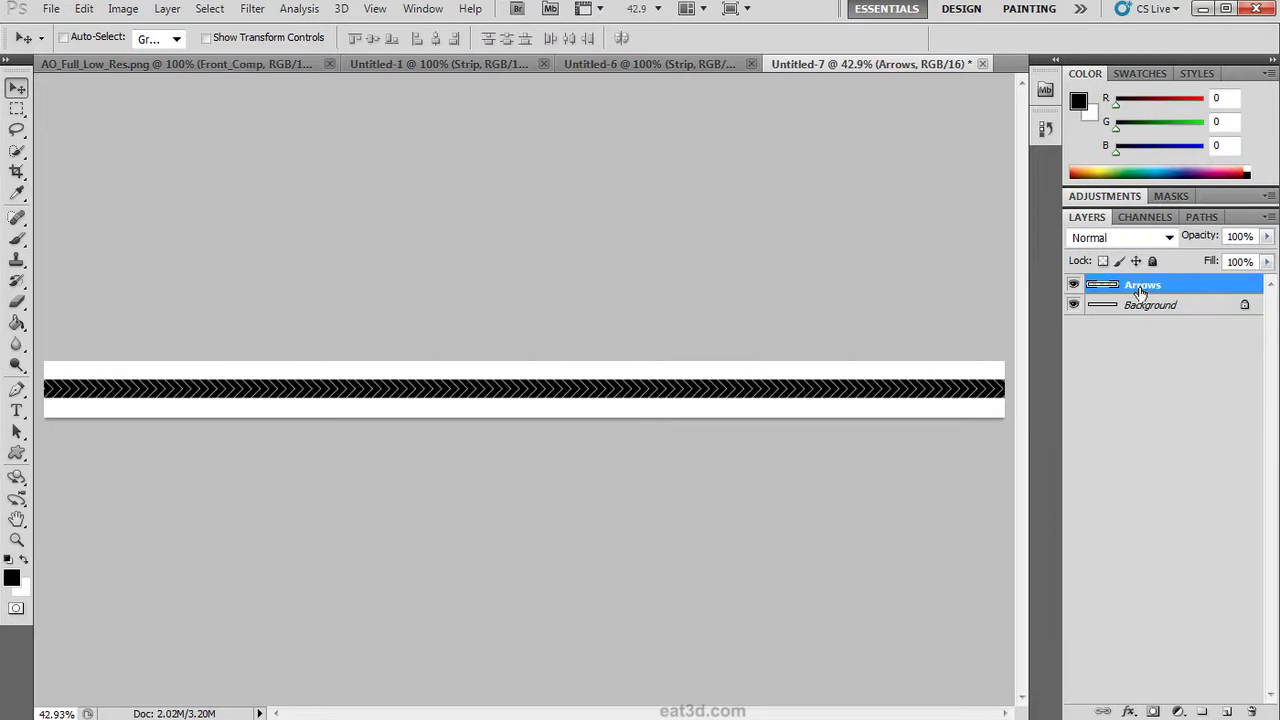
Step: Duplicate the Arrows layer into Untitled-1 and close Untitled-7 without saving
right_click(1140, 291)
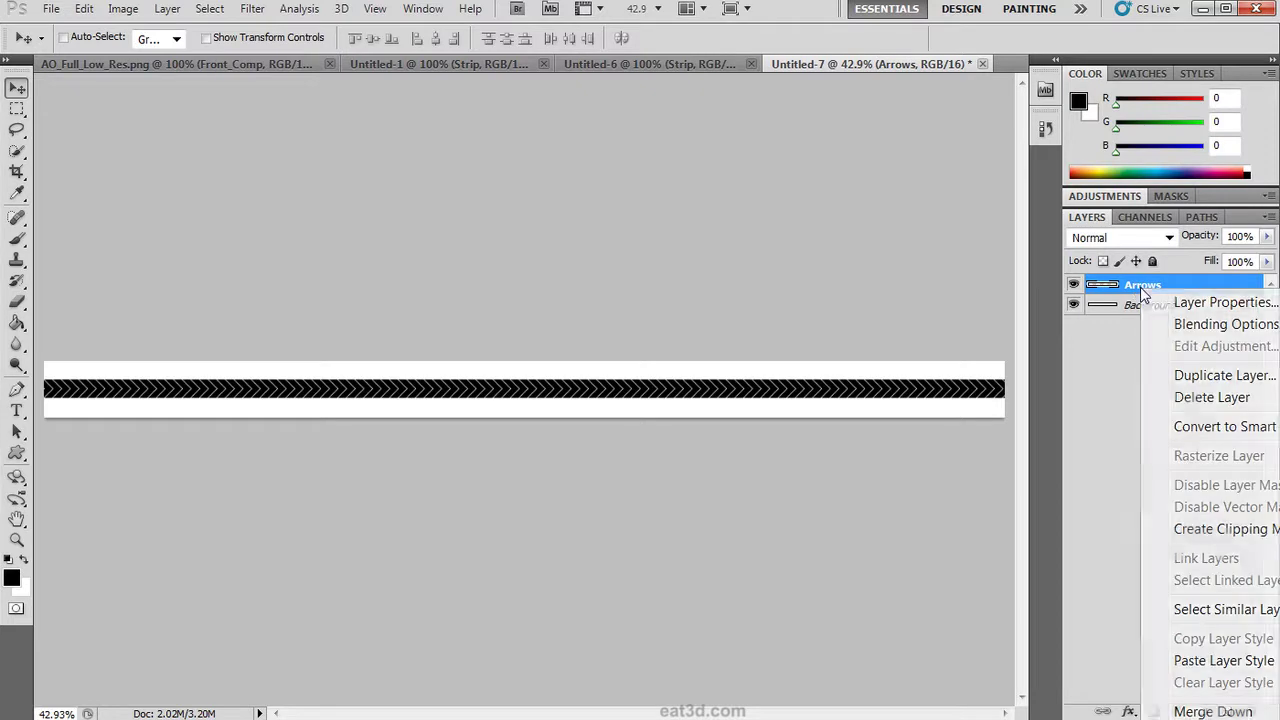
click(1215, 377)
click(648, 315)
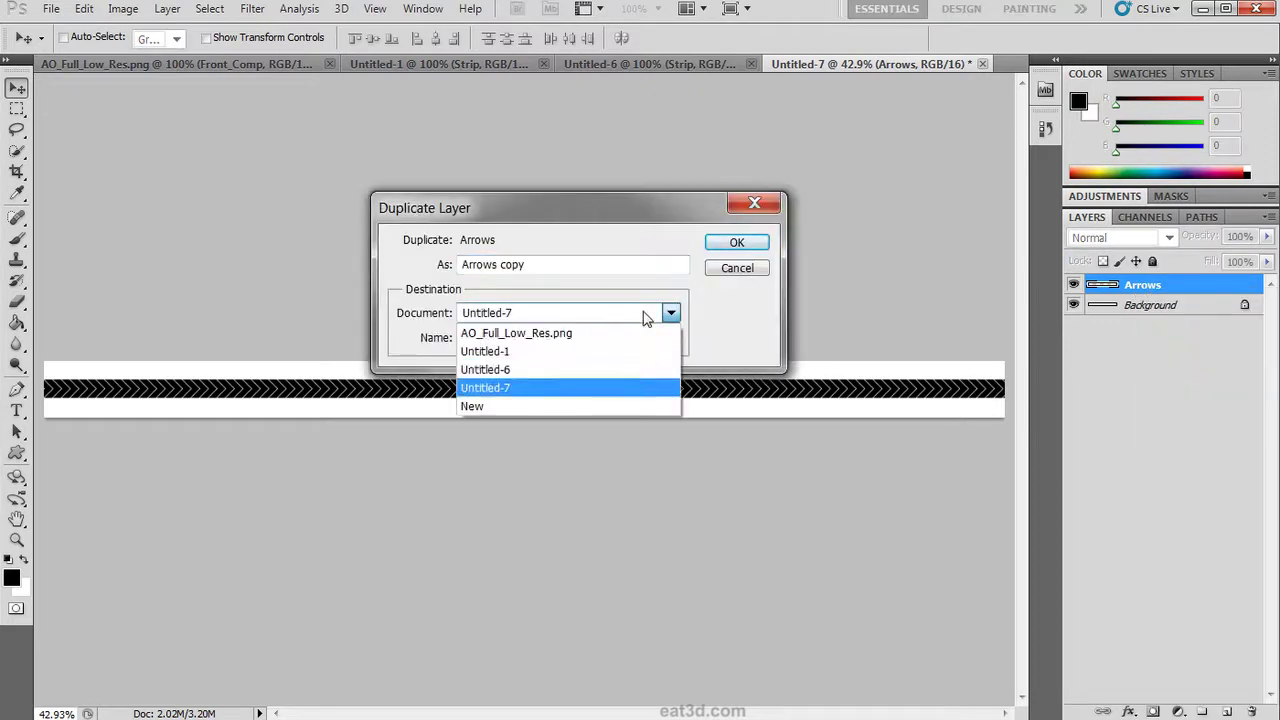
click(550, 361)
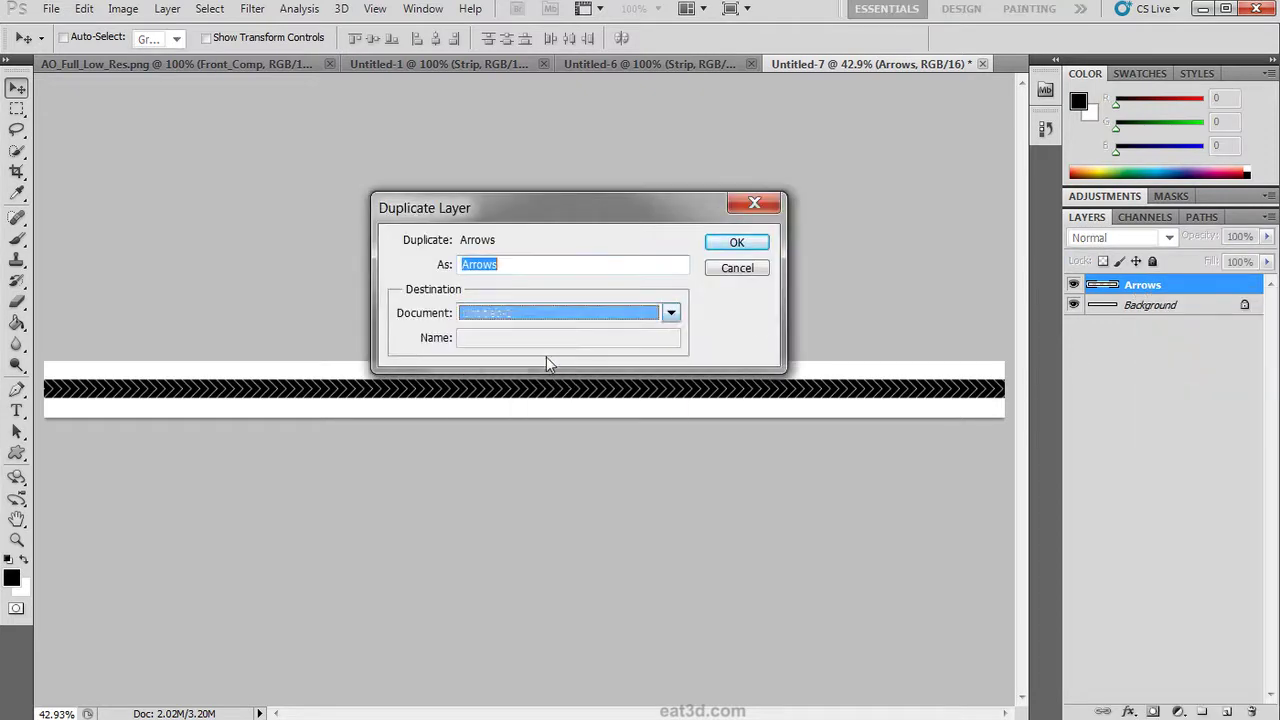
click(731, 246)
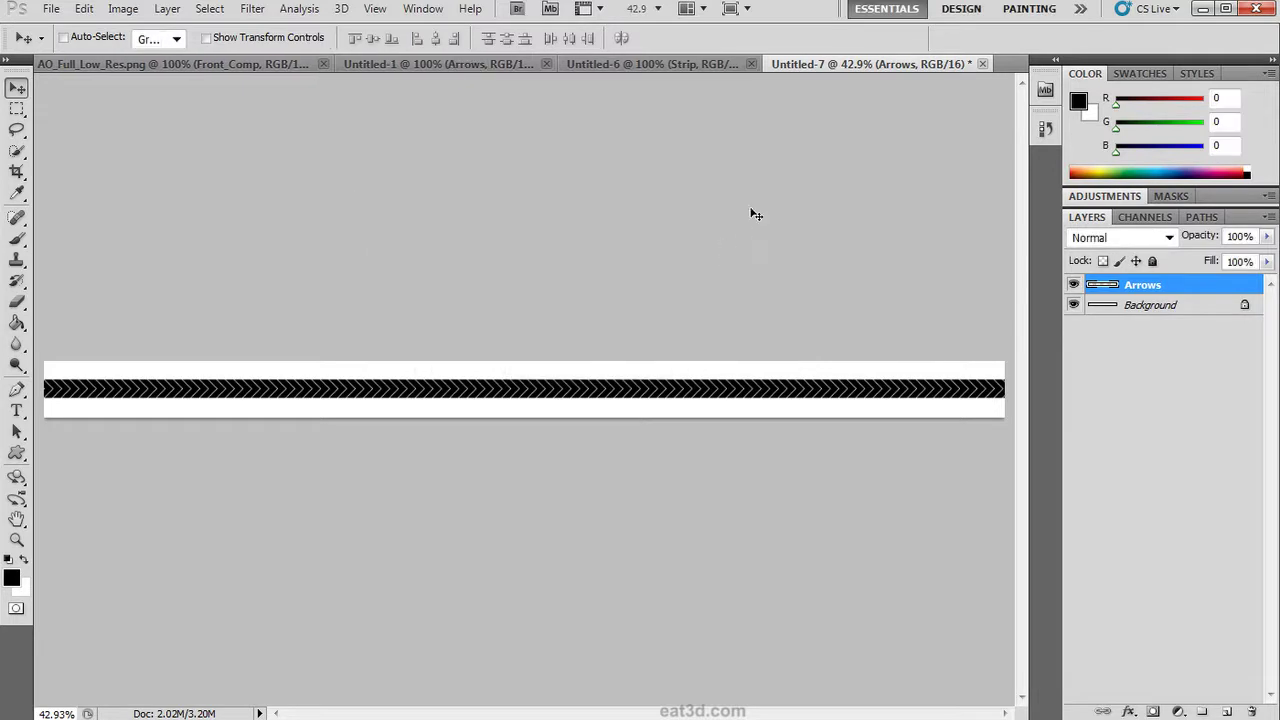
click(982, 64)
click(662, 290)
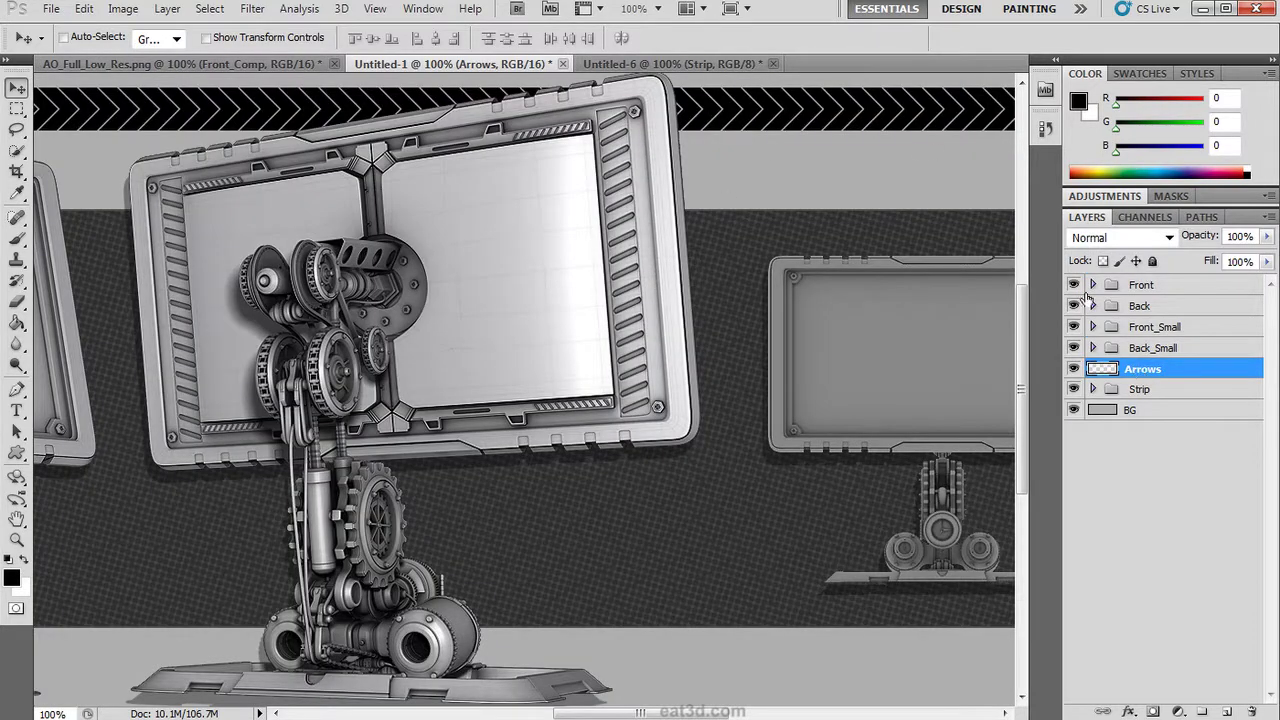
Step: Place one chevron band above the dark strip and the copy along its bottom
drag(925, 110, 930, 187)
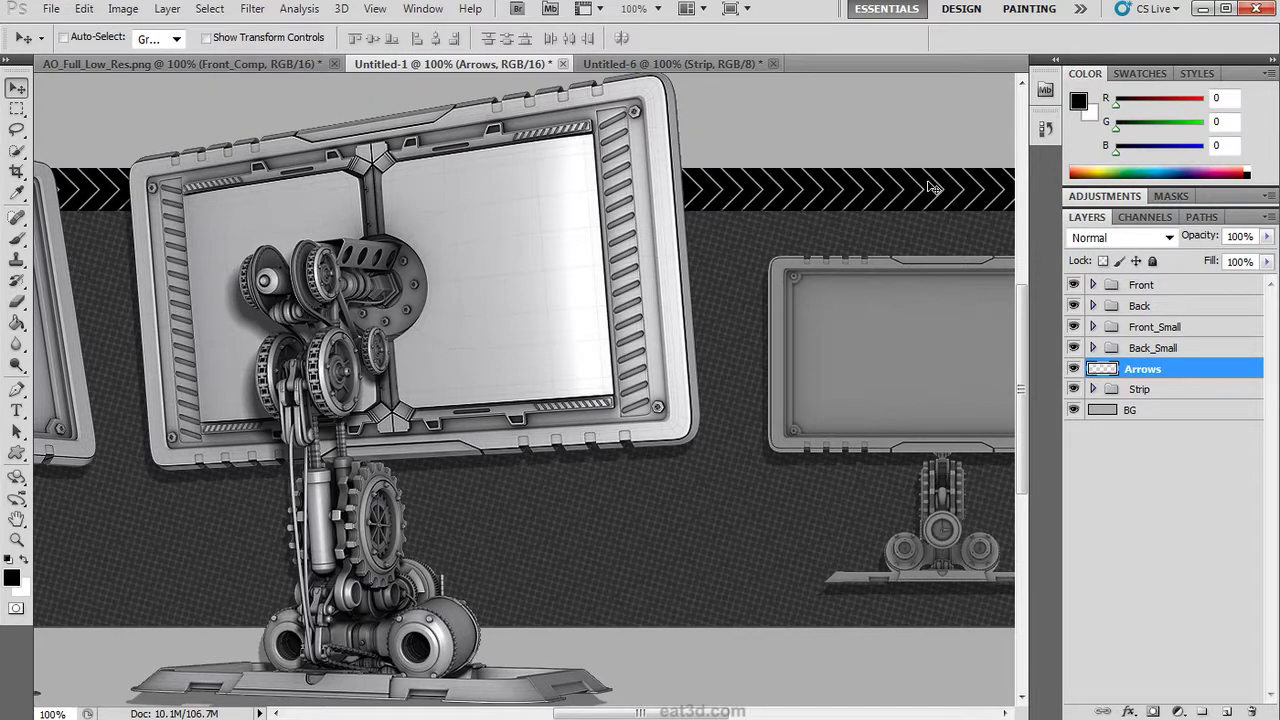
key(shift+Up)
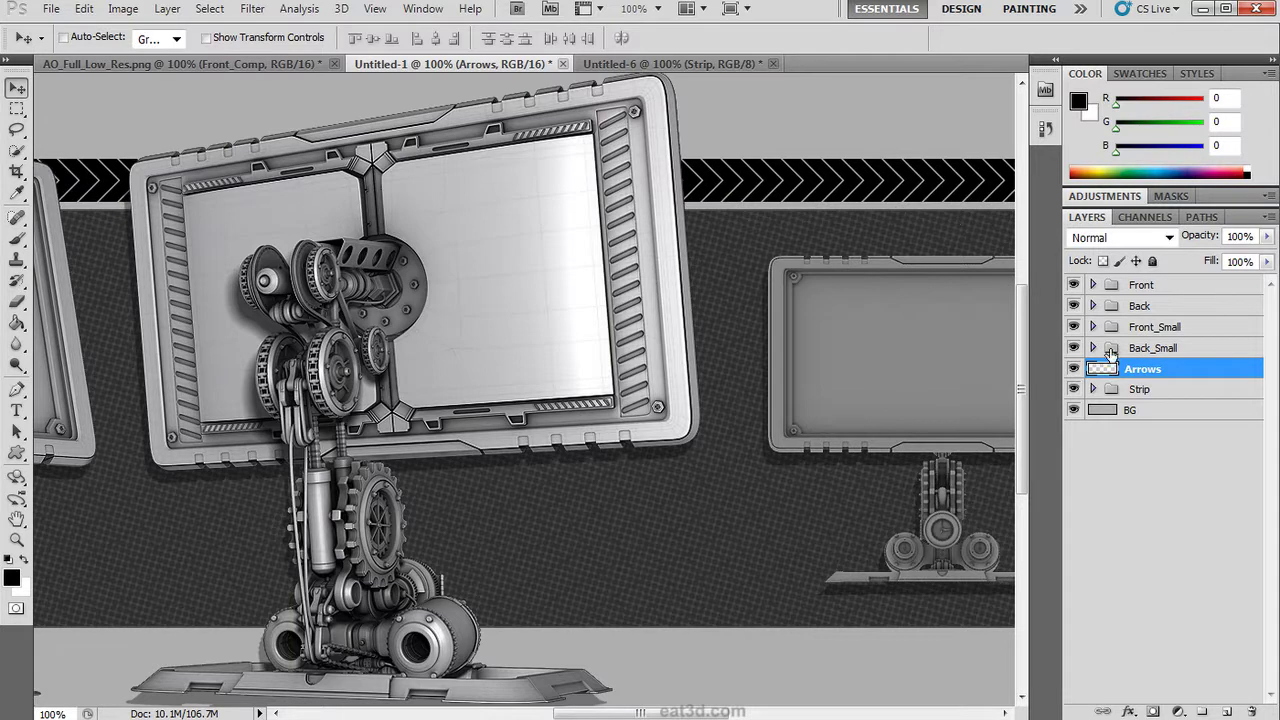
drag(1151, 369, 1222, 711)
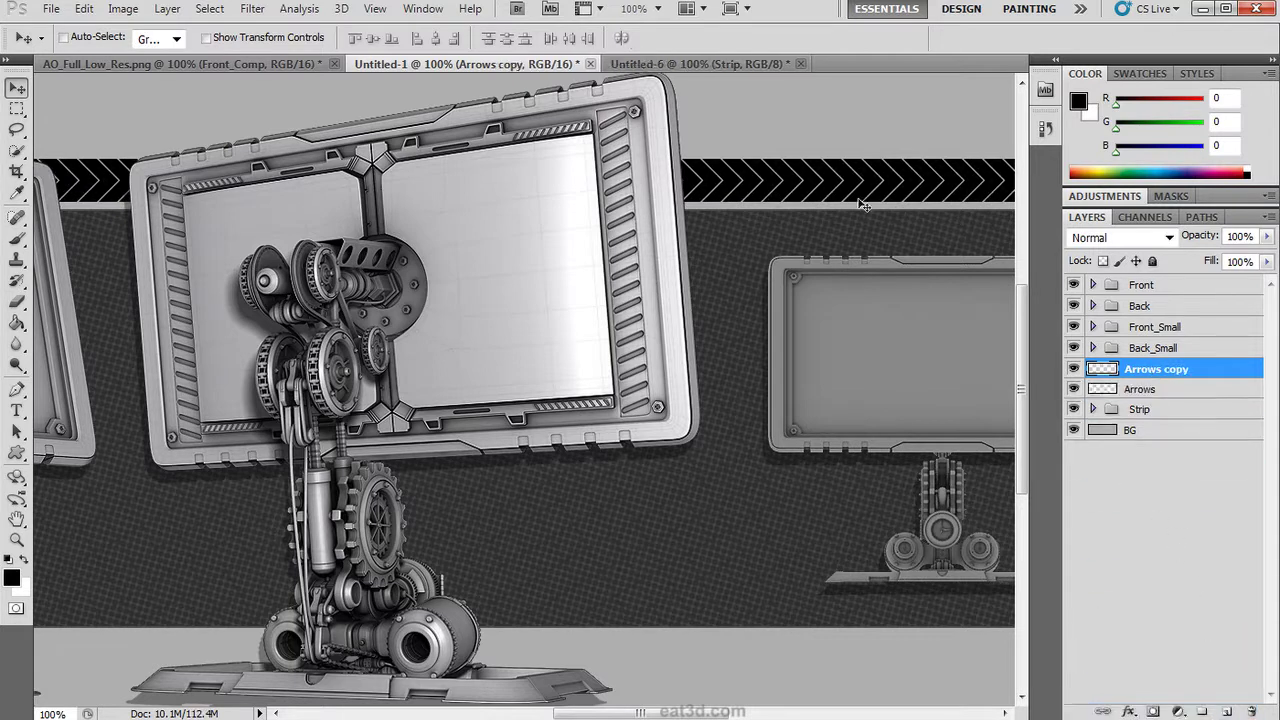
drag(865, 280, 855, 651)
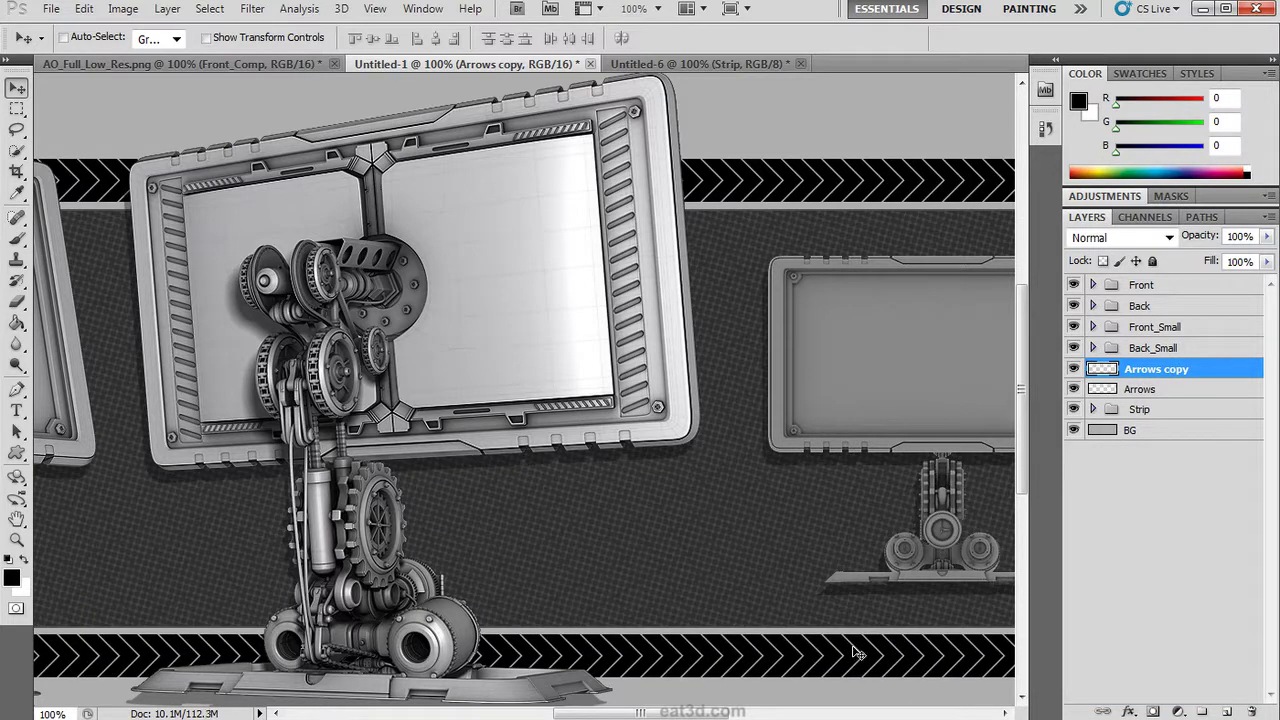
key(ctrl+0)
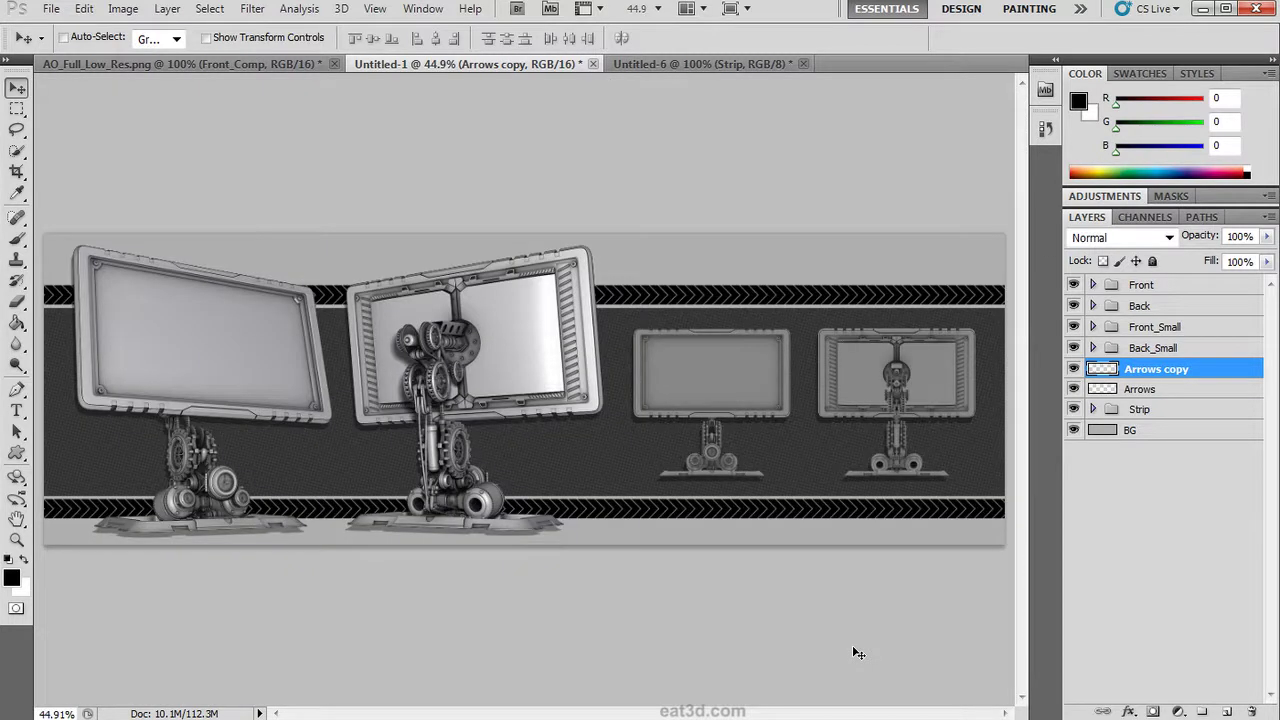
Step: Group both chevron band layers and name the group Arrows
shift+click(1173, 390)
drag(1176, 388, 1201, 711)
double_click(1147, 369)
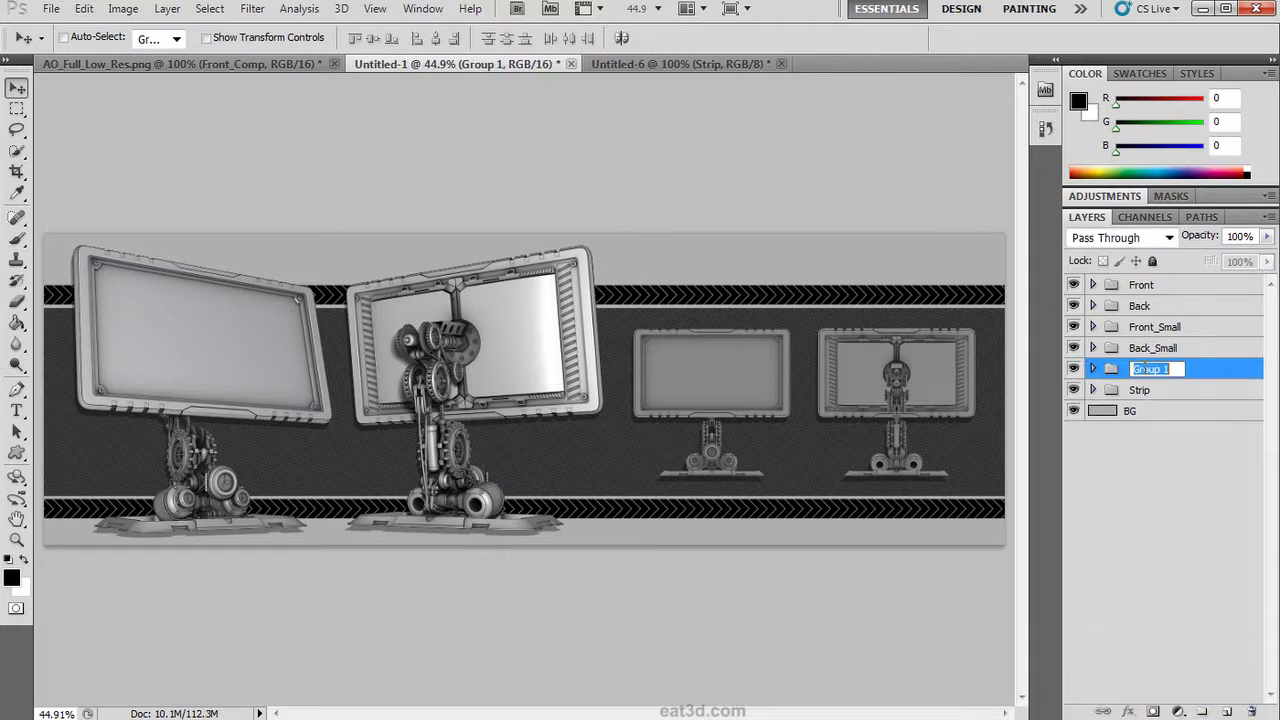
text(Arrows)
key(Return)
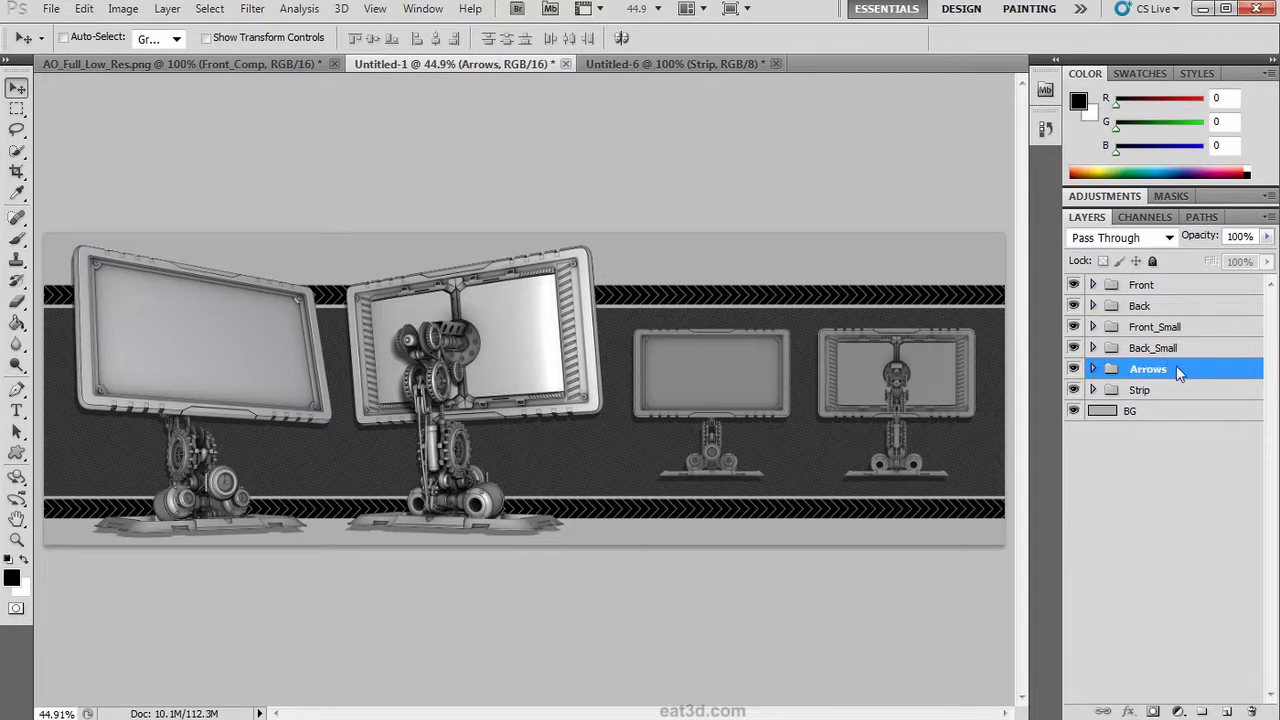
Step: Add a Levels adjustment layer above the Front group with input levels 9, 1.00 and 241
click(1152, 288)
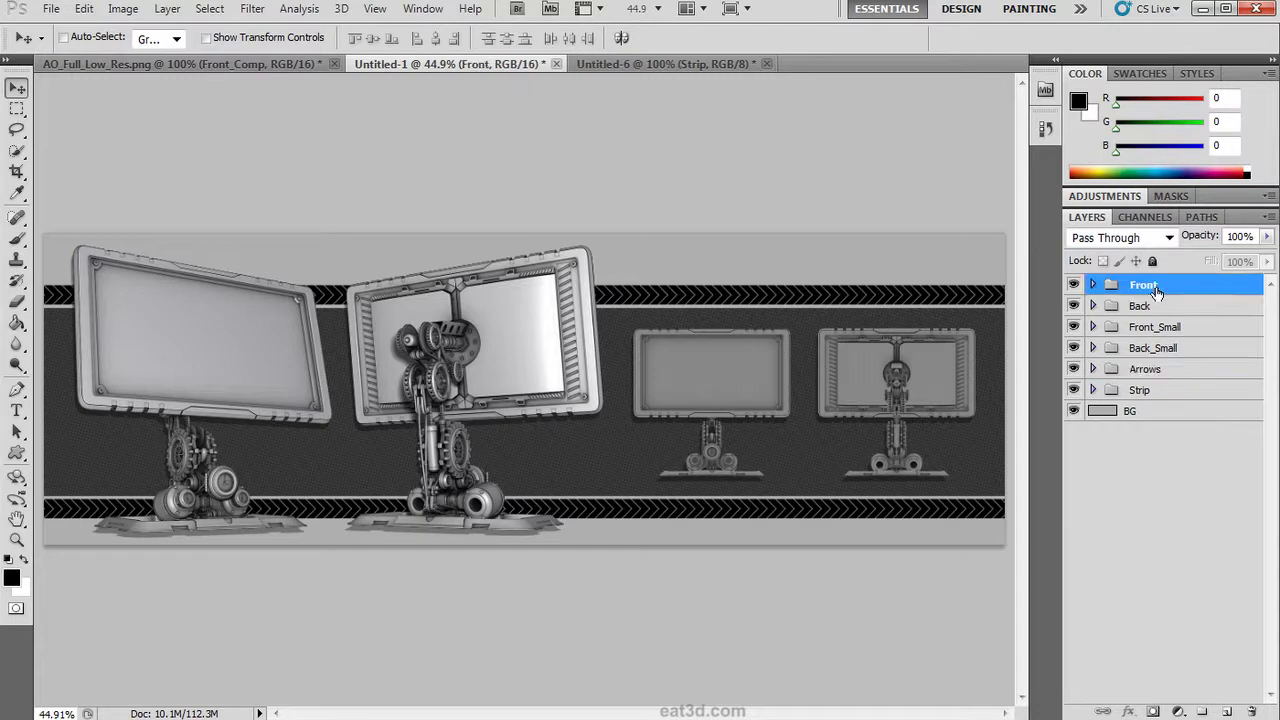
click(1178, 710)
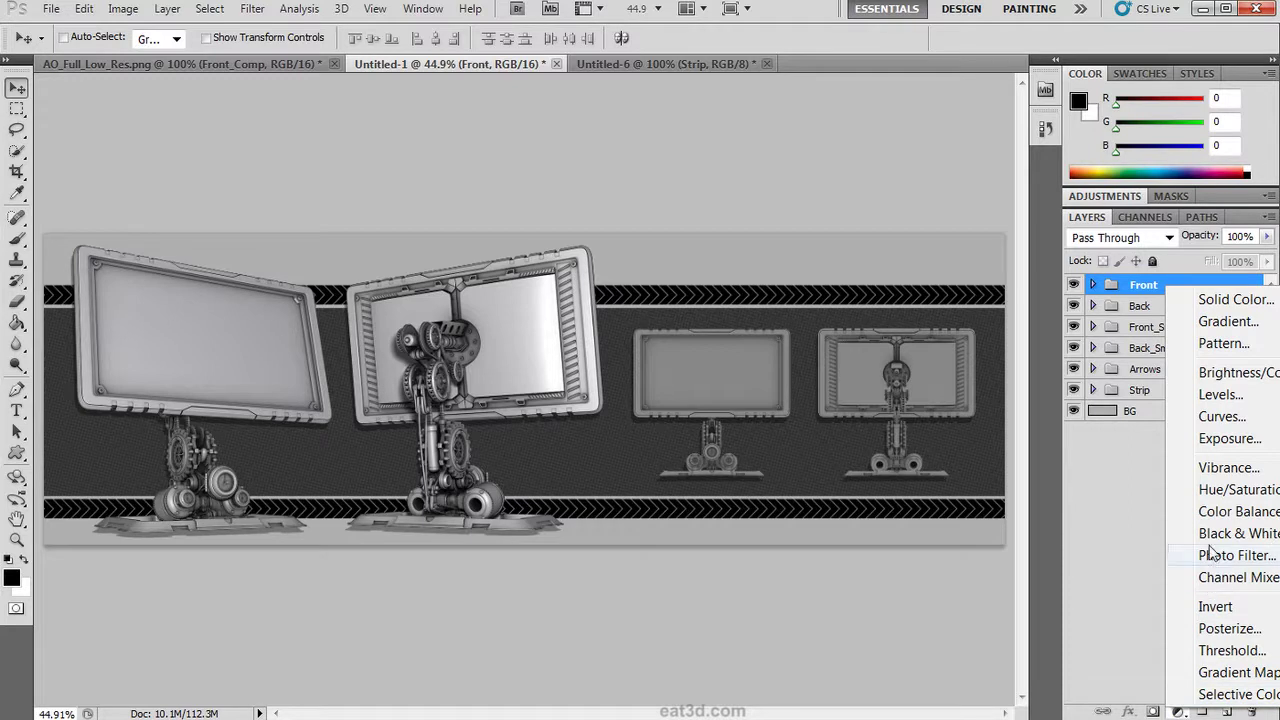
click(1210, 396)
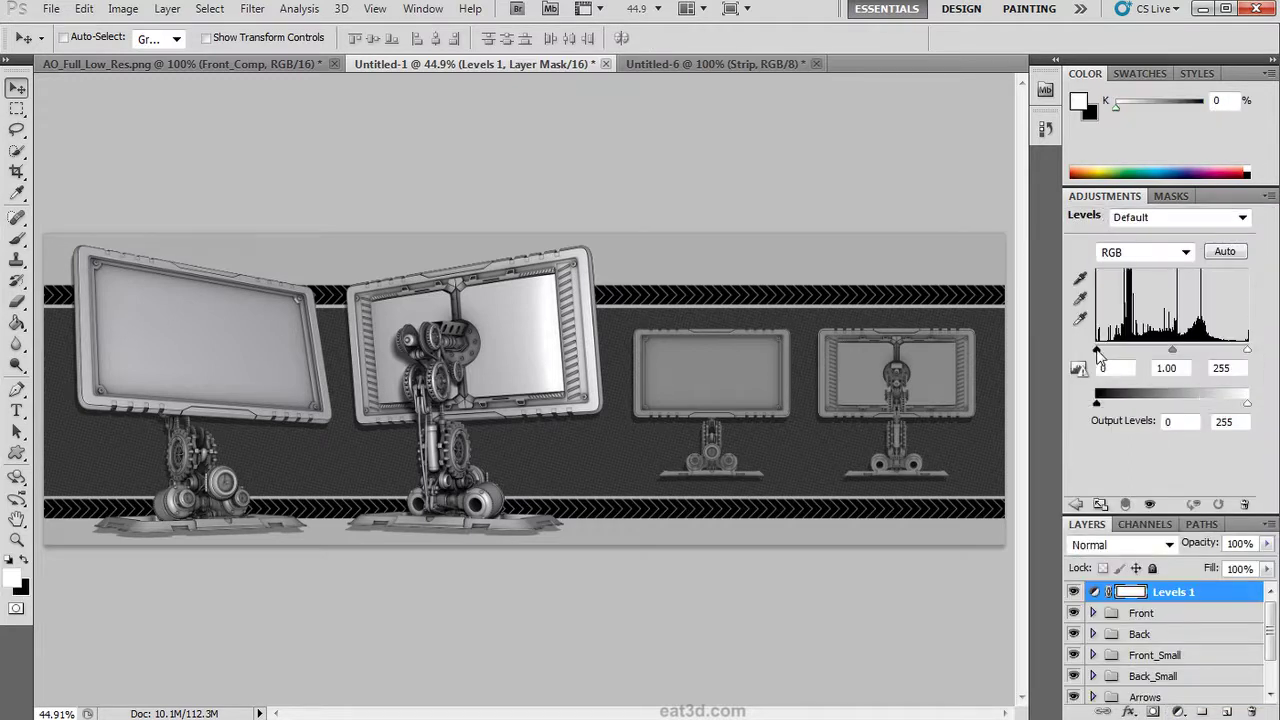
drag(1097, 350, 1104, 358)
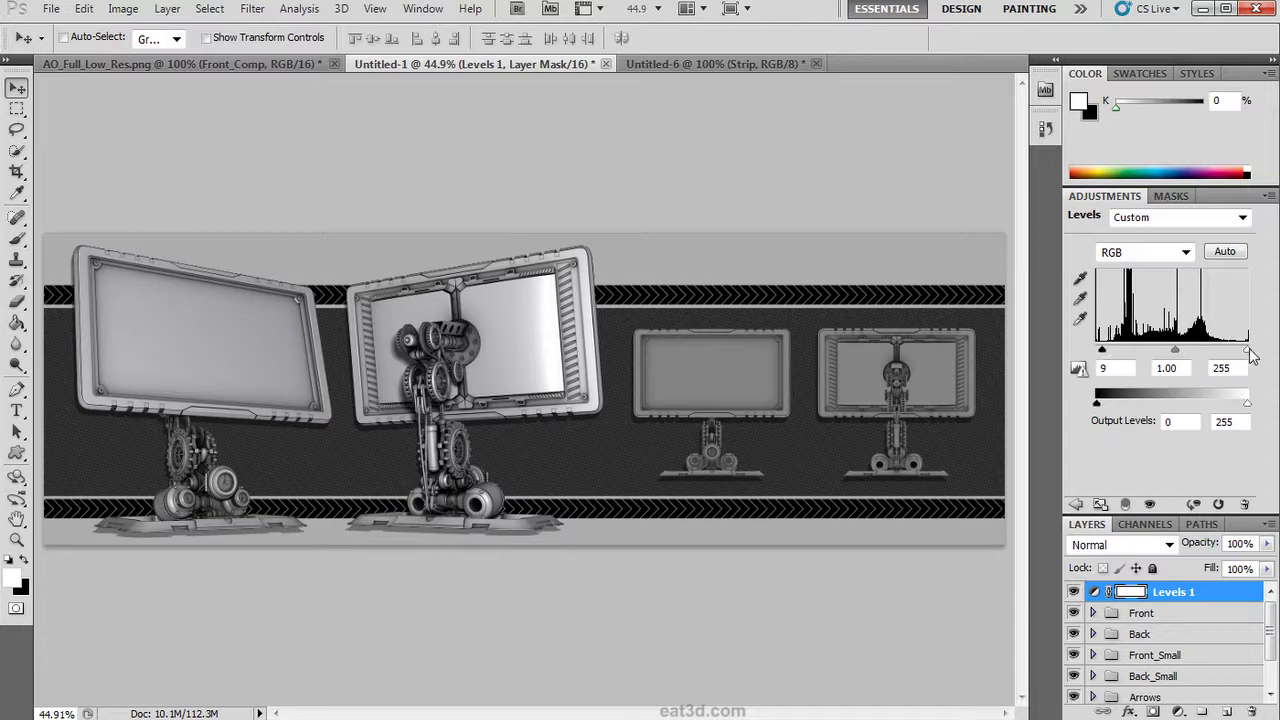
drag(1247, 350, 1242, 358)
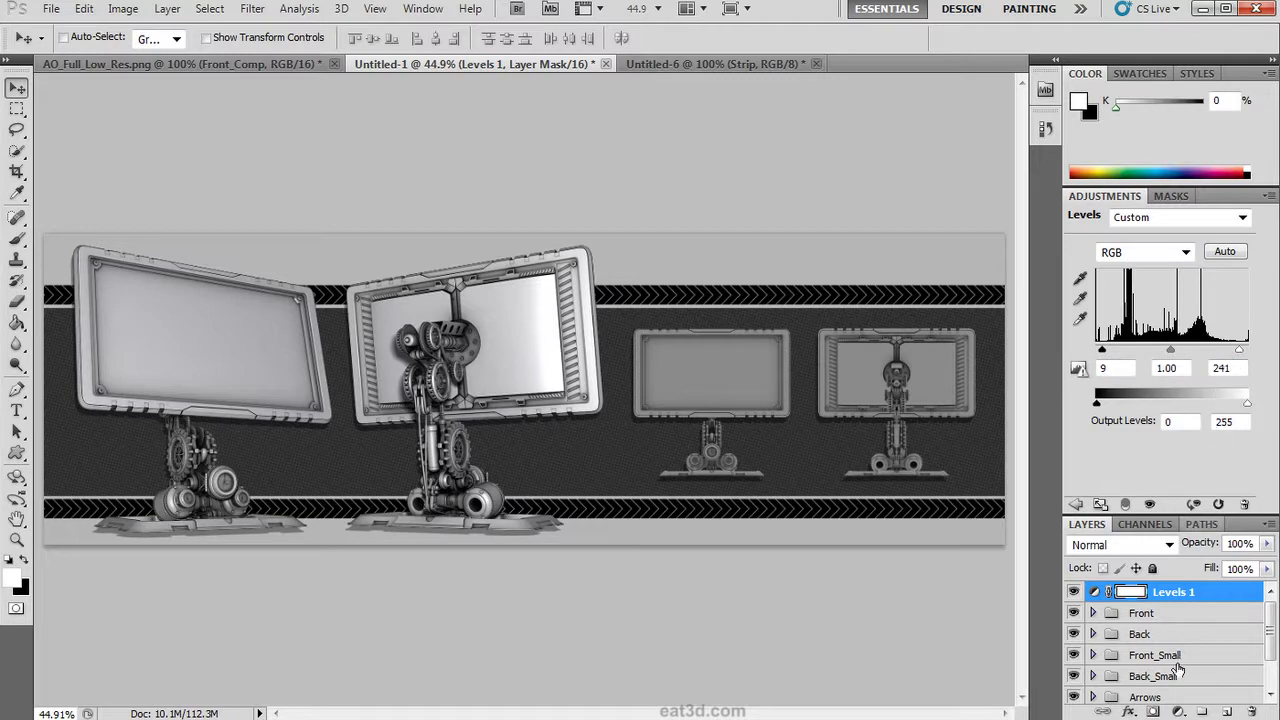
Step: Add a Color Balance adjustment layer with shadows set to -18, 1, 16
click(1181, 711)
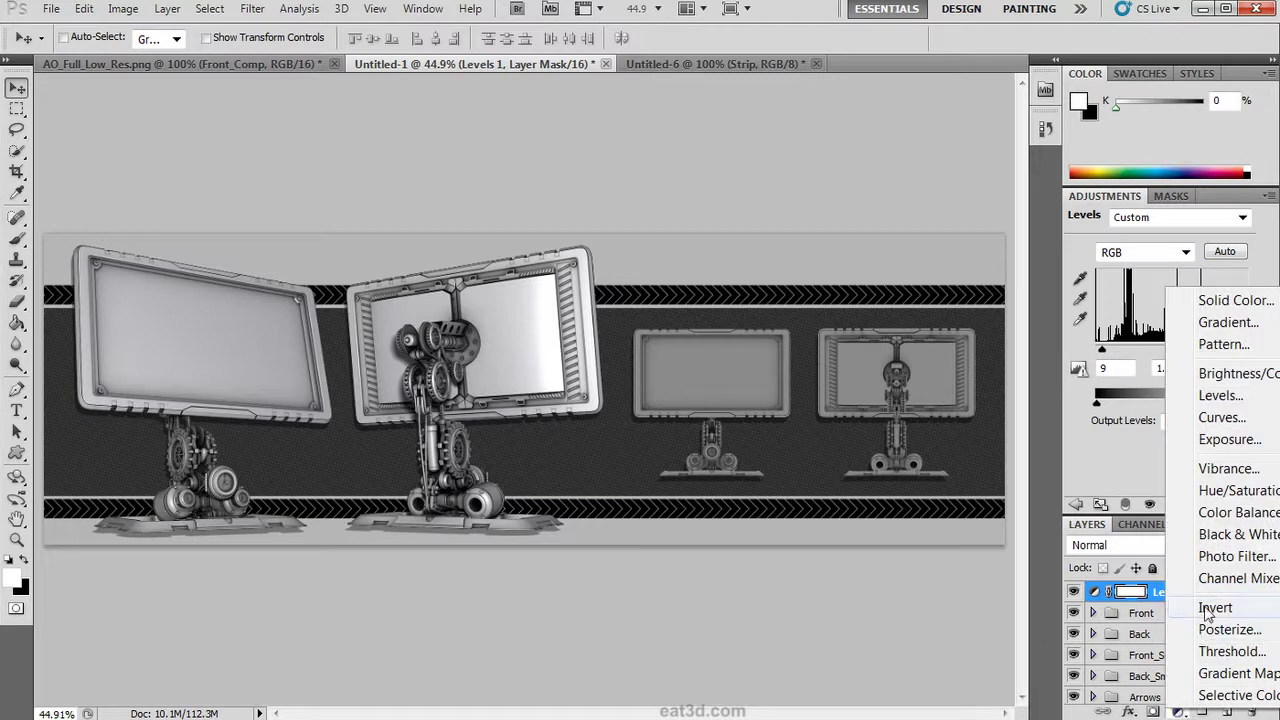
click(1219, 516)
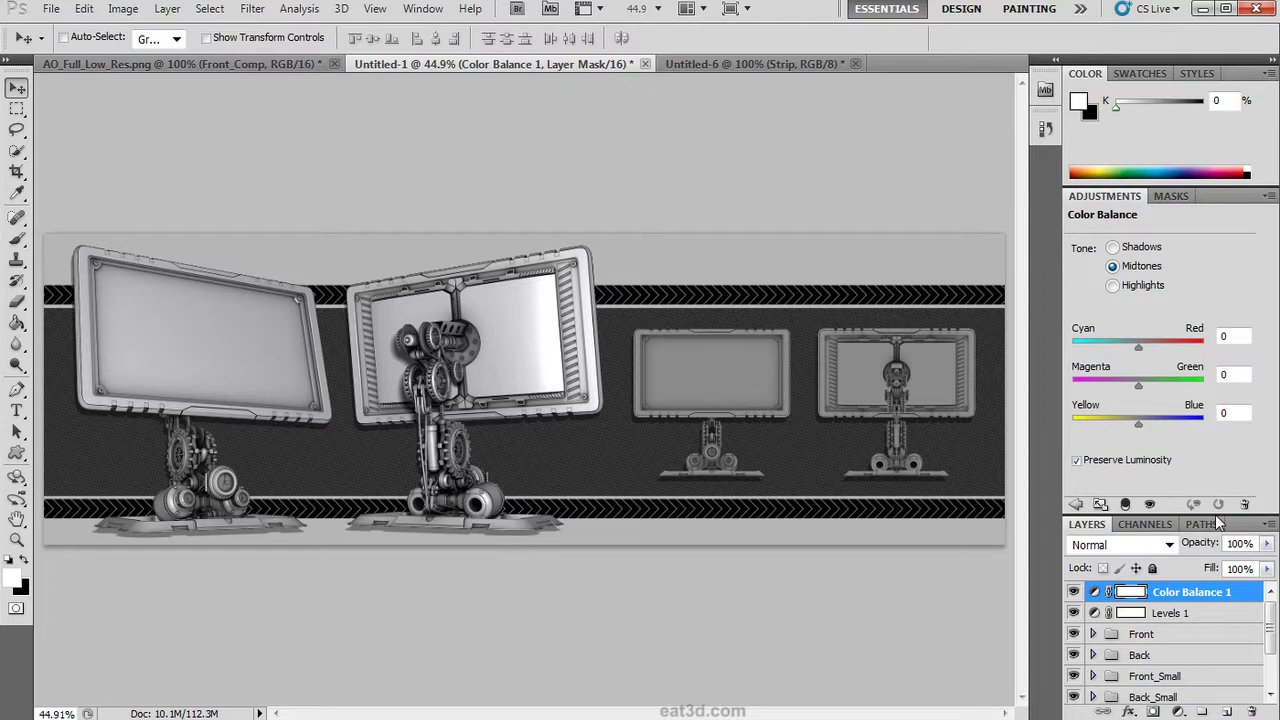
click(1245, 336)
text(-18)
key(Tab)
key(Tab)
text(1)
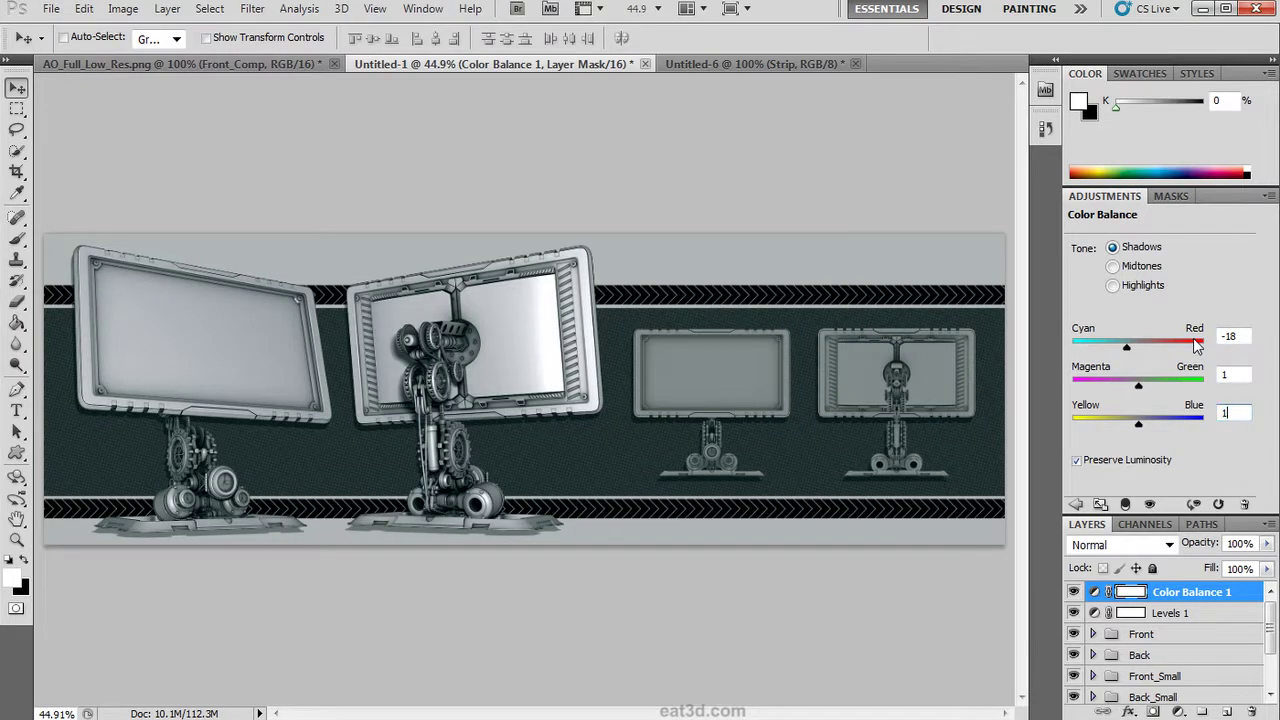
text(6)
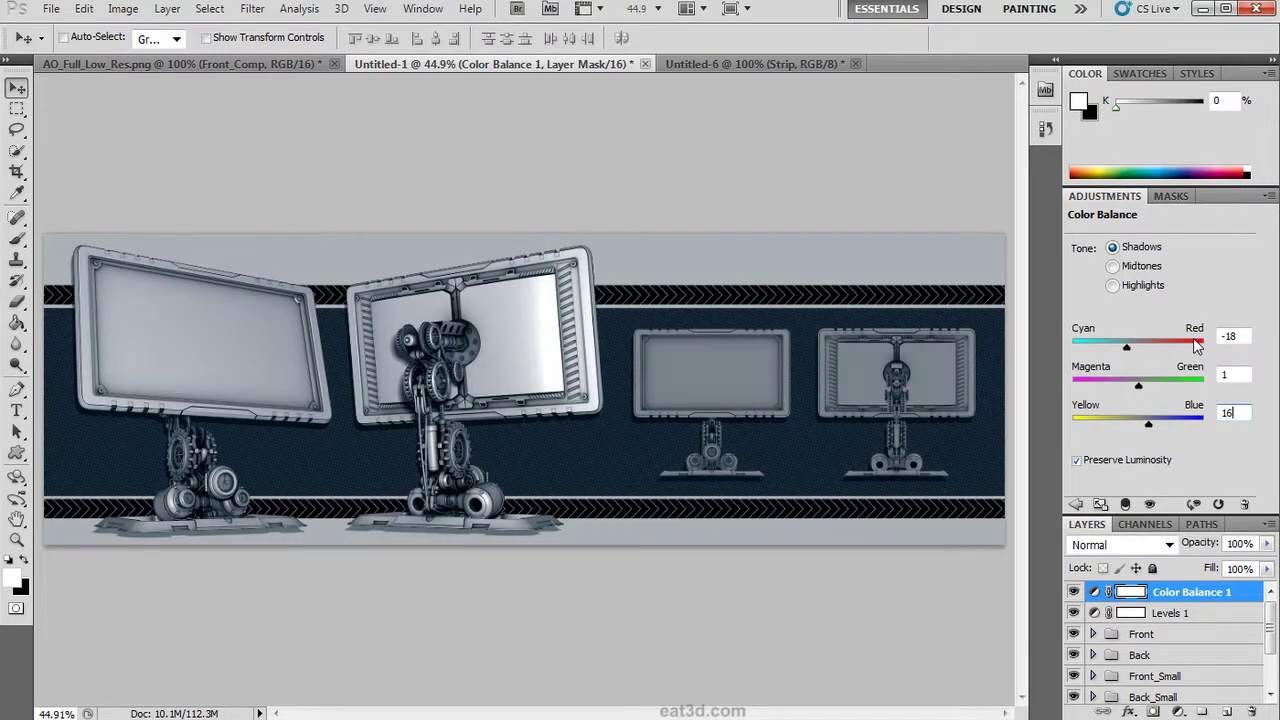
Step: Set the Color Balance highlights to 0, -3, -15
click(1134, 289)
click(1237, 374)
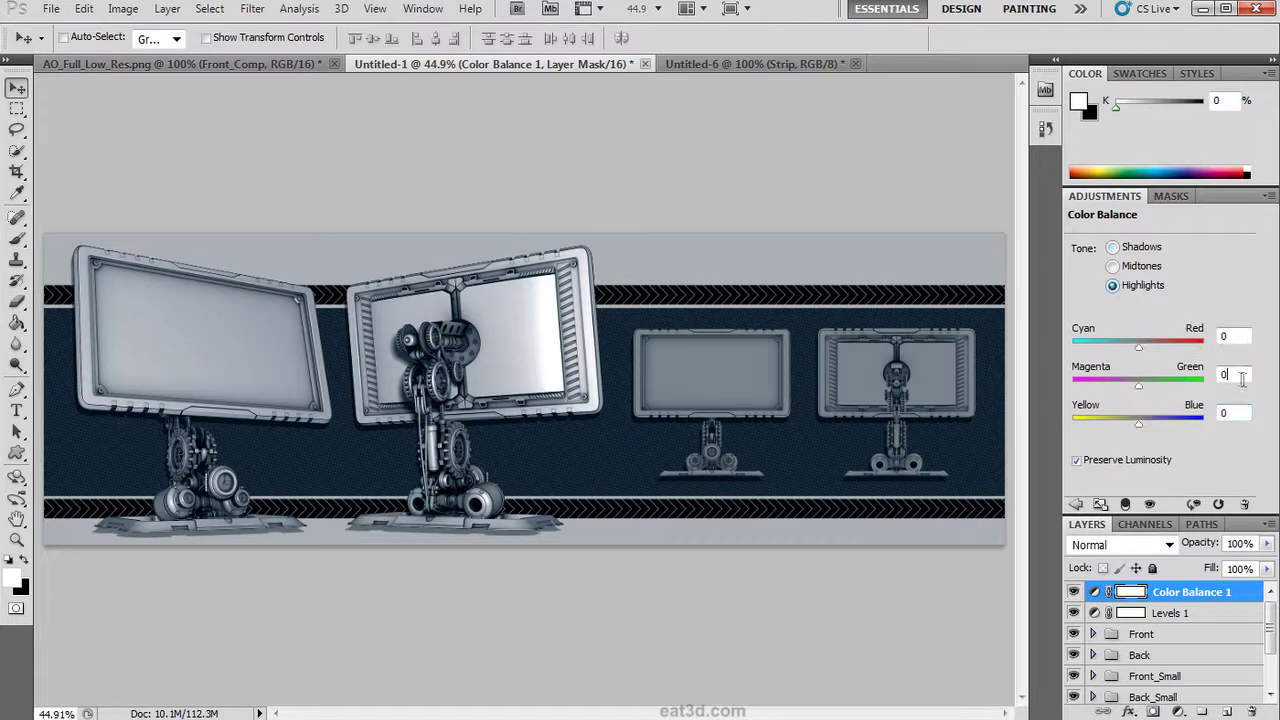
text(-3)
click(1226, 413)
text(-15)
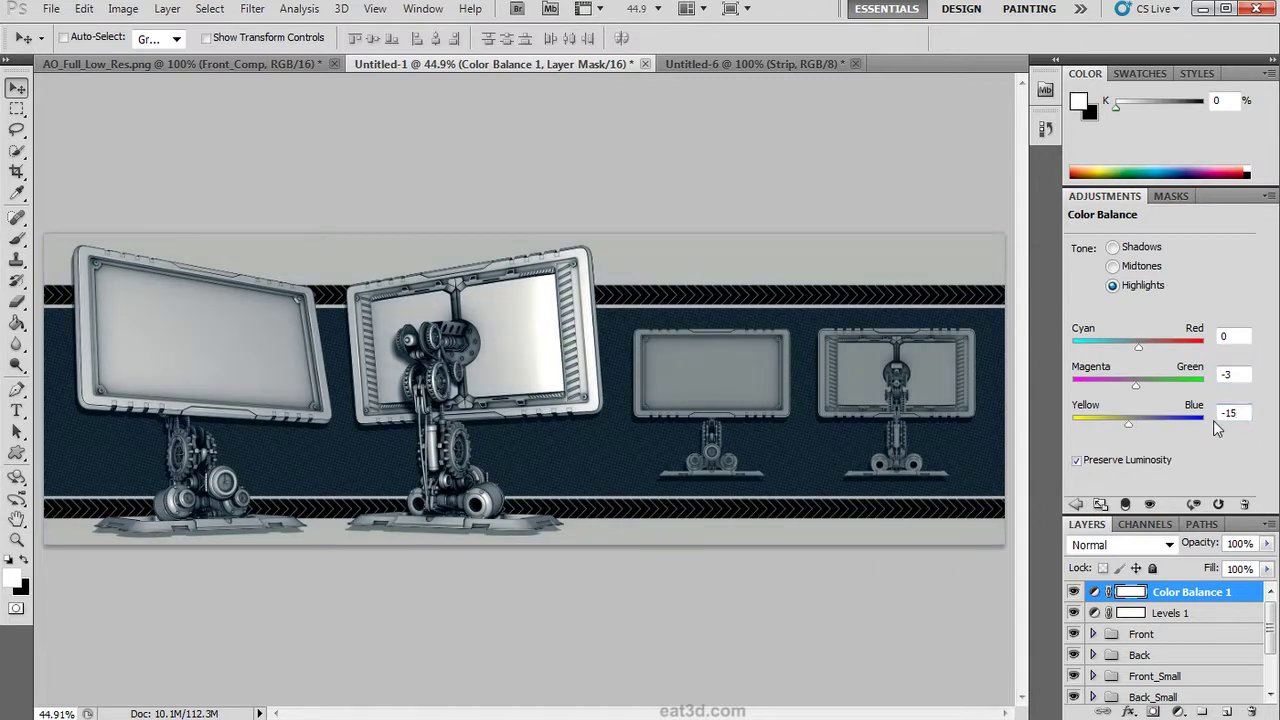
click(1180, 712)
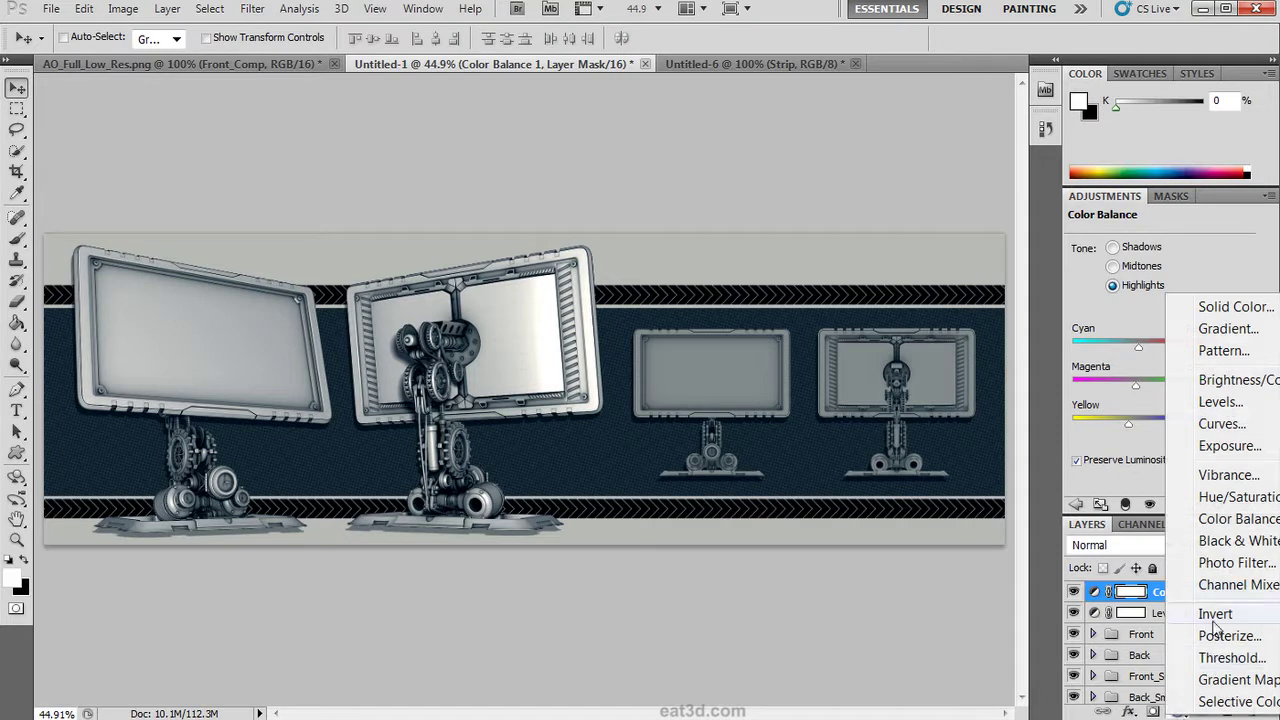
Step: Add a Vibrance adjustment layer with Vibrance +48 and Saturation +18
click(1226, 477)
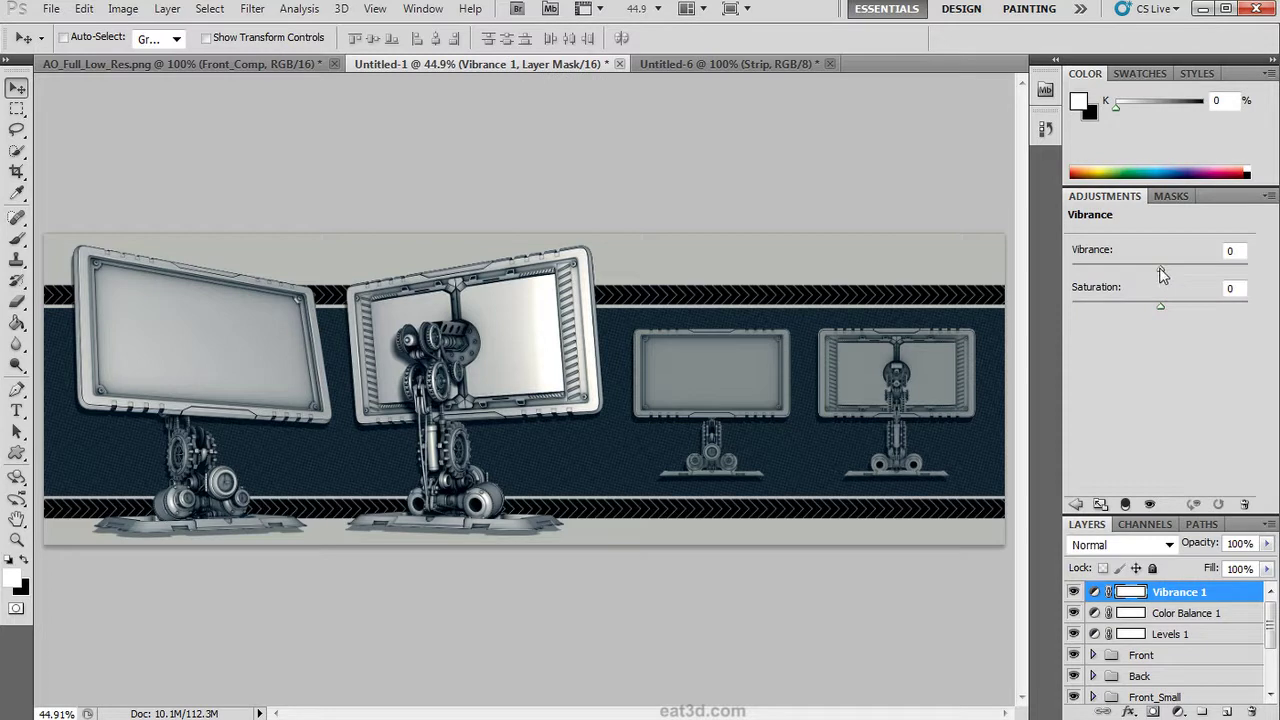
drag(1159, 268, 1205, 278)
drag(1161, 308, 1176, 308)
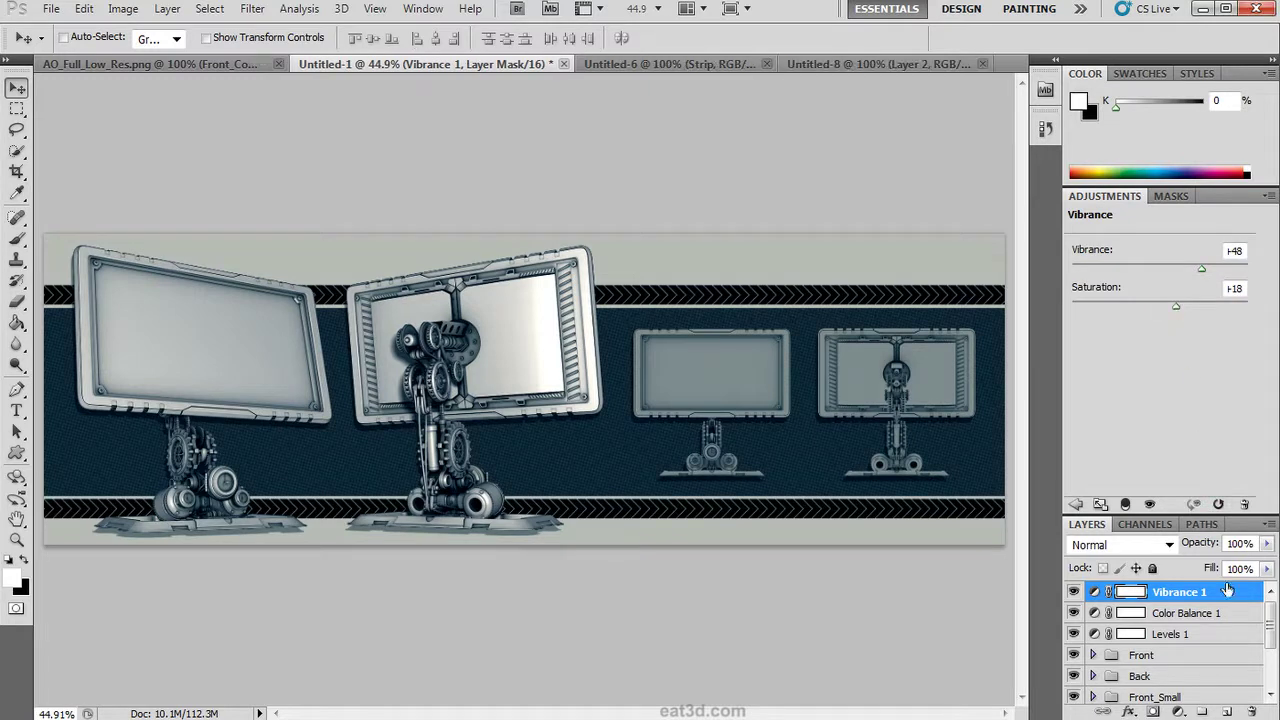
scroll(1262, 654, down, 1)
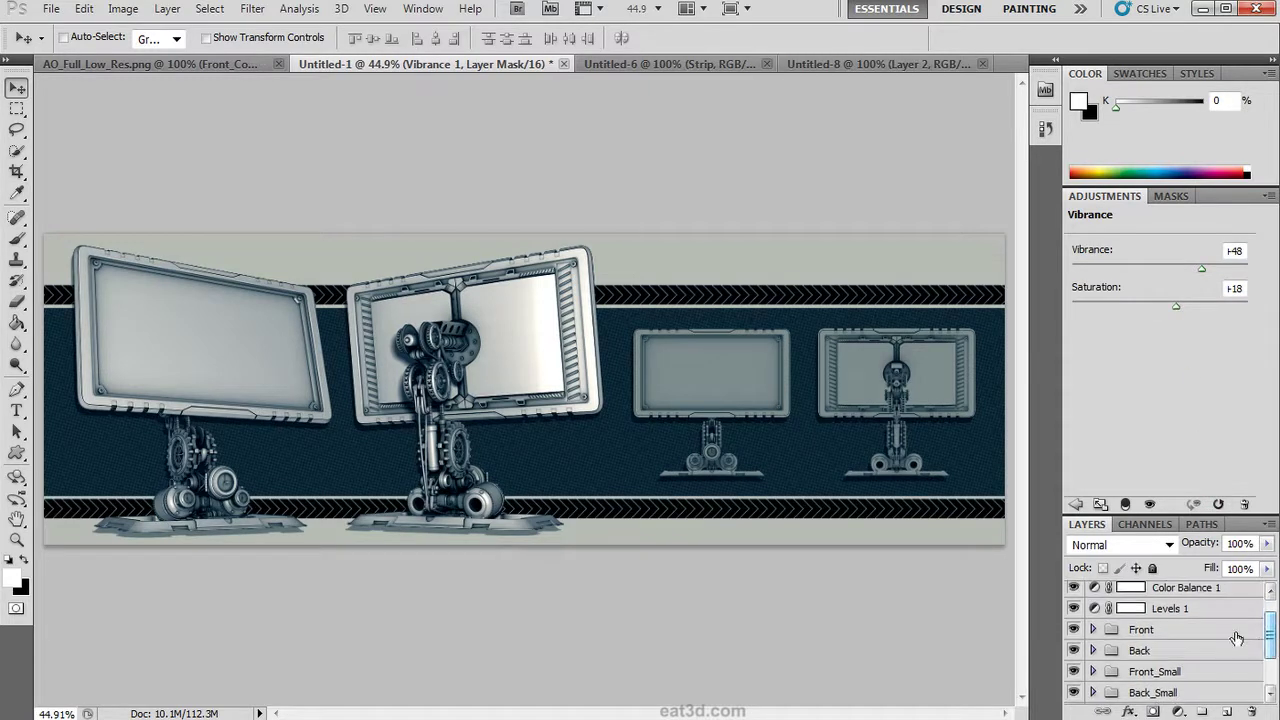
Step: Create a centered FRONT text label beside the big monitor's stand
click(1224, 634)
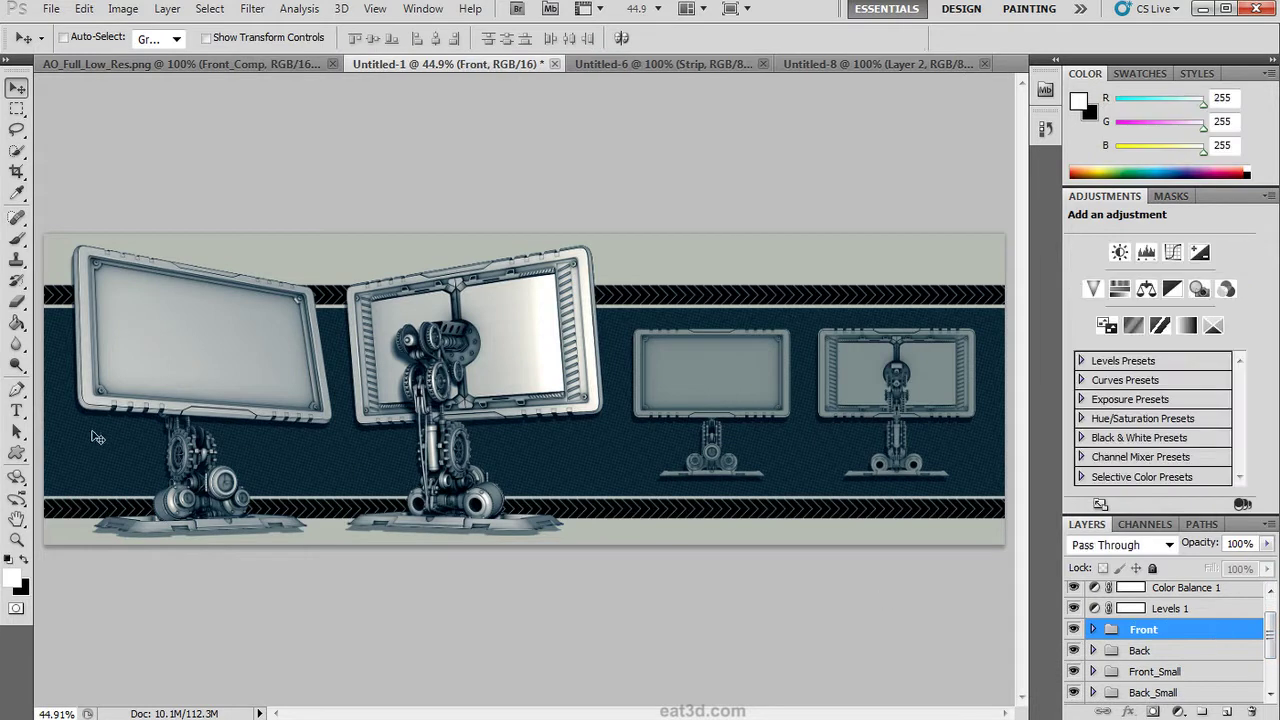
click(18, 410)
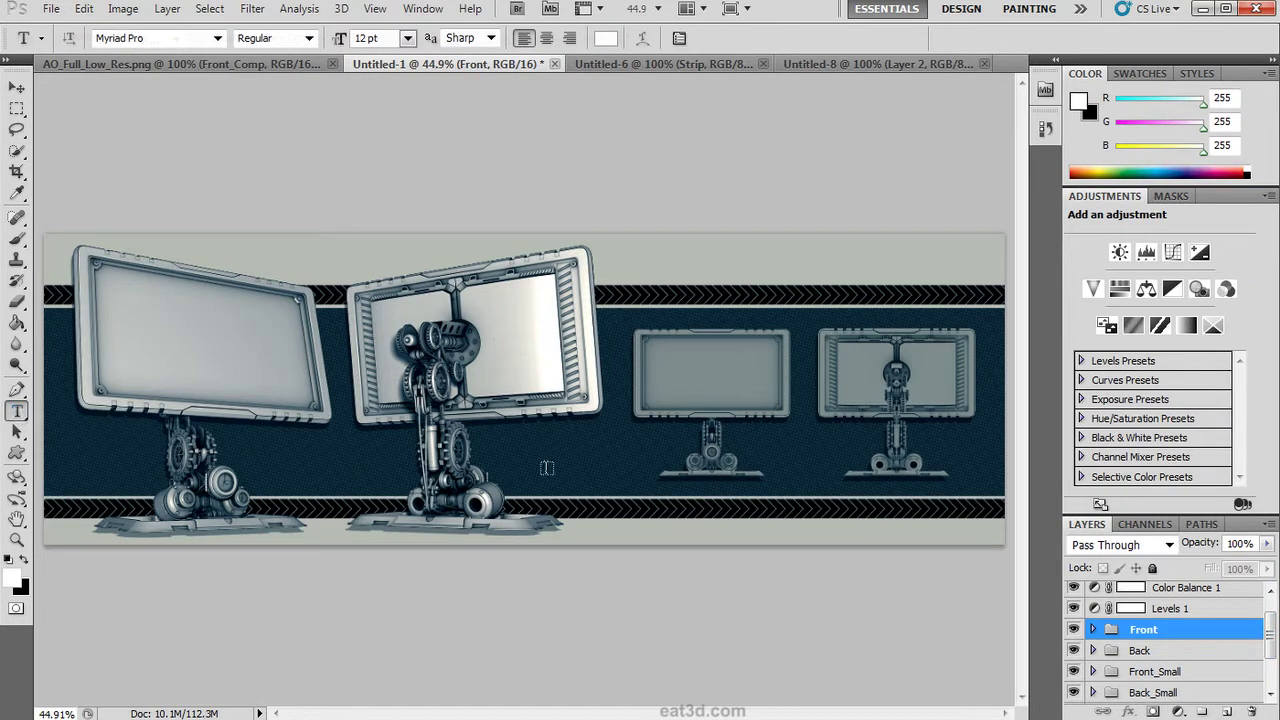
key(ctrl+plus)
key(ctrl+plus)
key(ctrl+plus)
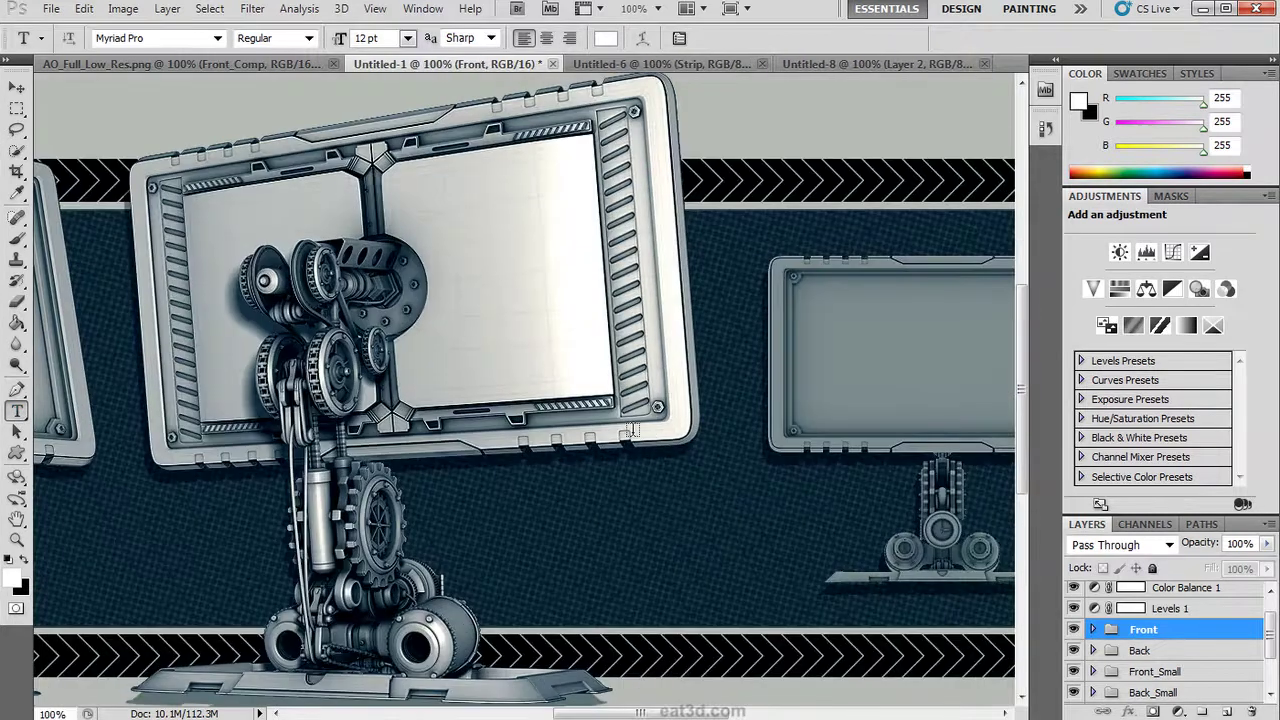
drag(659, 521, 857, 566)
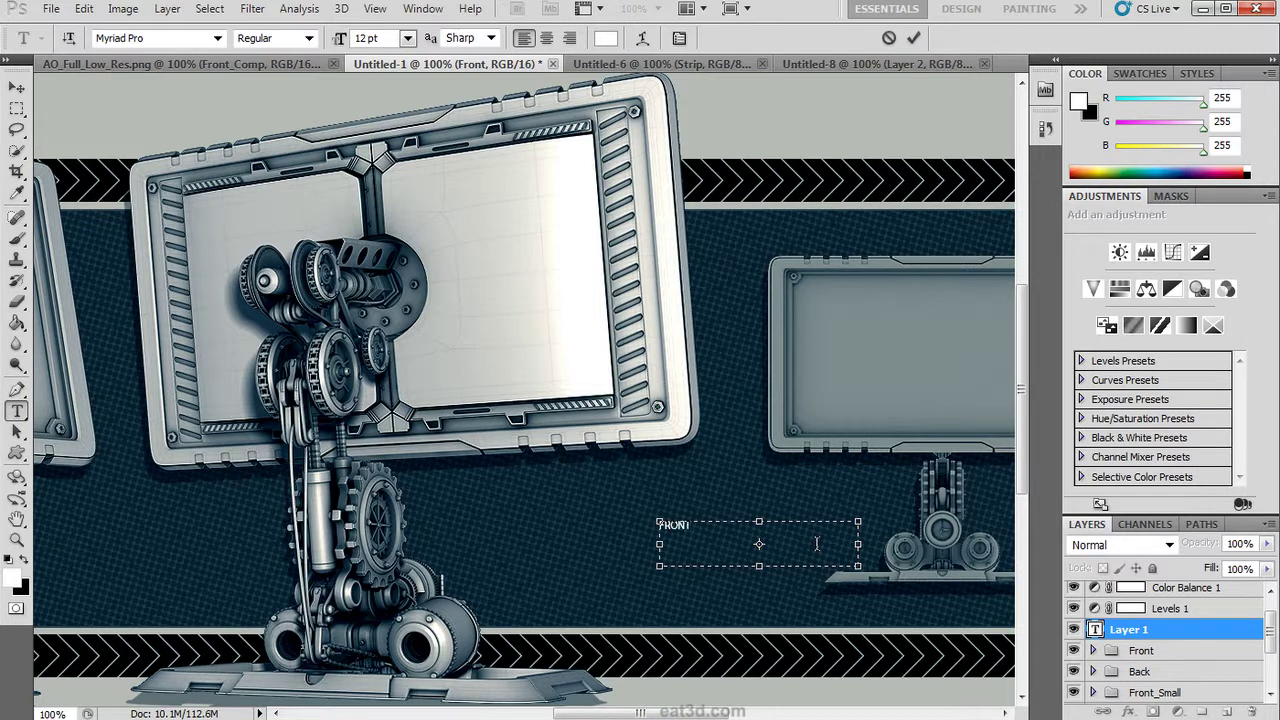
text(FRONT)
key(ctrl+a)
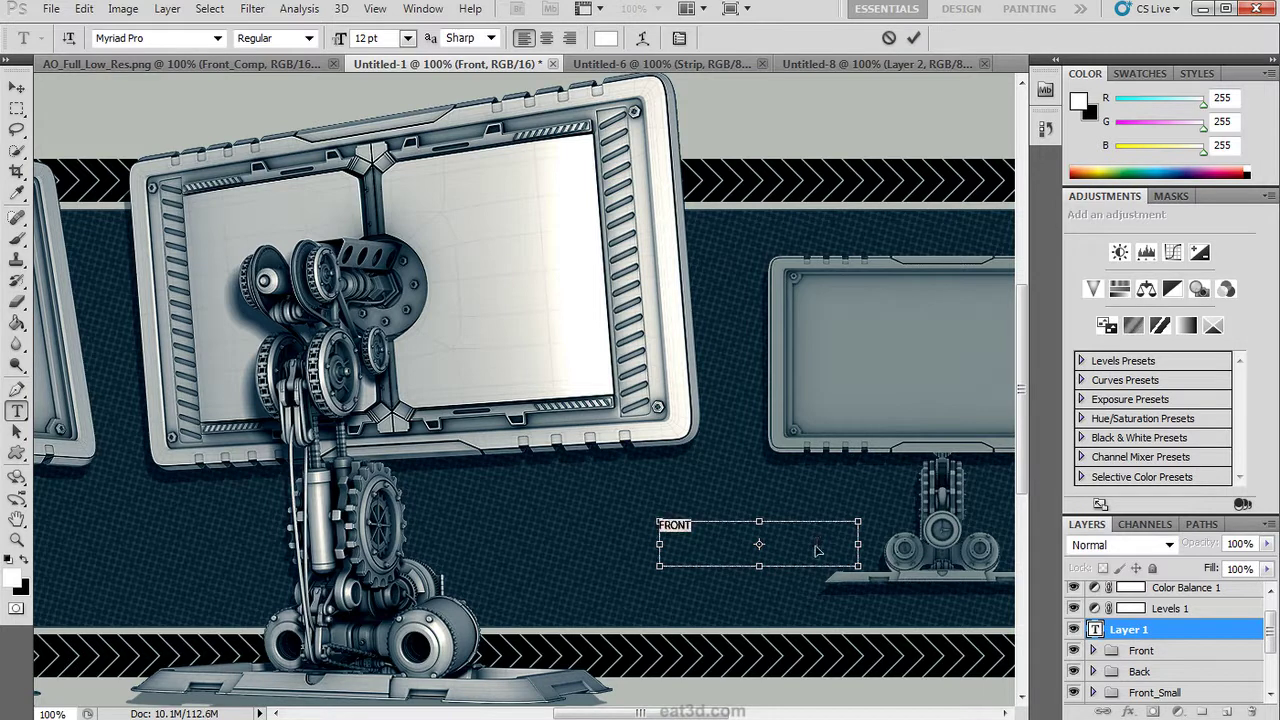
click(548, 40)
Step: Move the FRONT label under the small monitor and enlarge it to about 151%
click(17, 88)
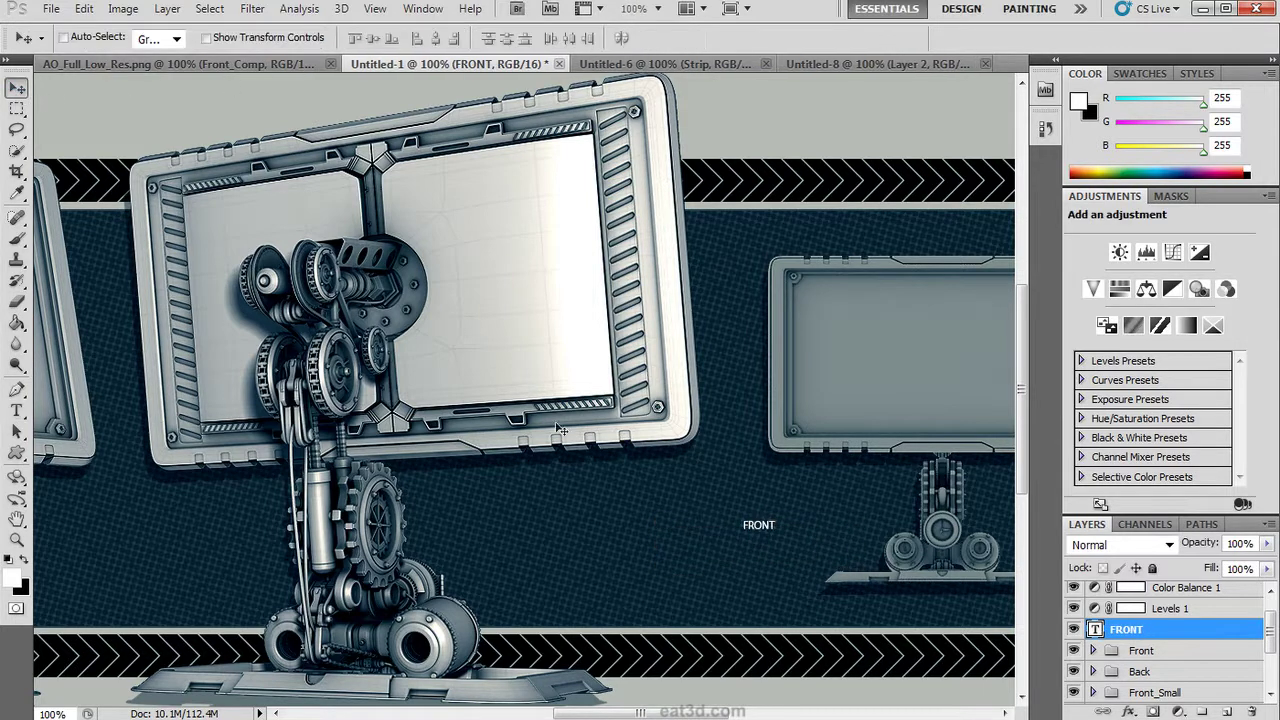
drag(790, 537, 697, 507)
key(ctrl+t)
drag(800, 548, 885, 620)
key(Return)
drag(750, 512, 695, 507)
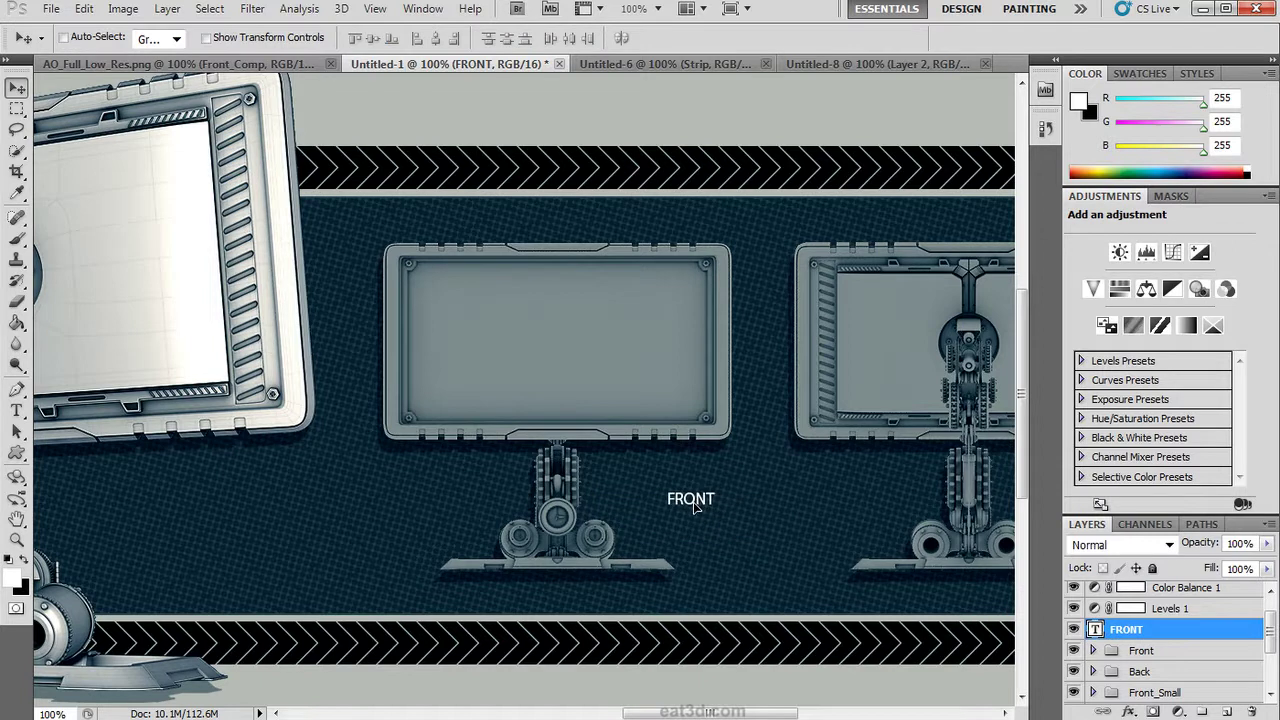
drag(834, 500, 671, 503)
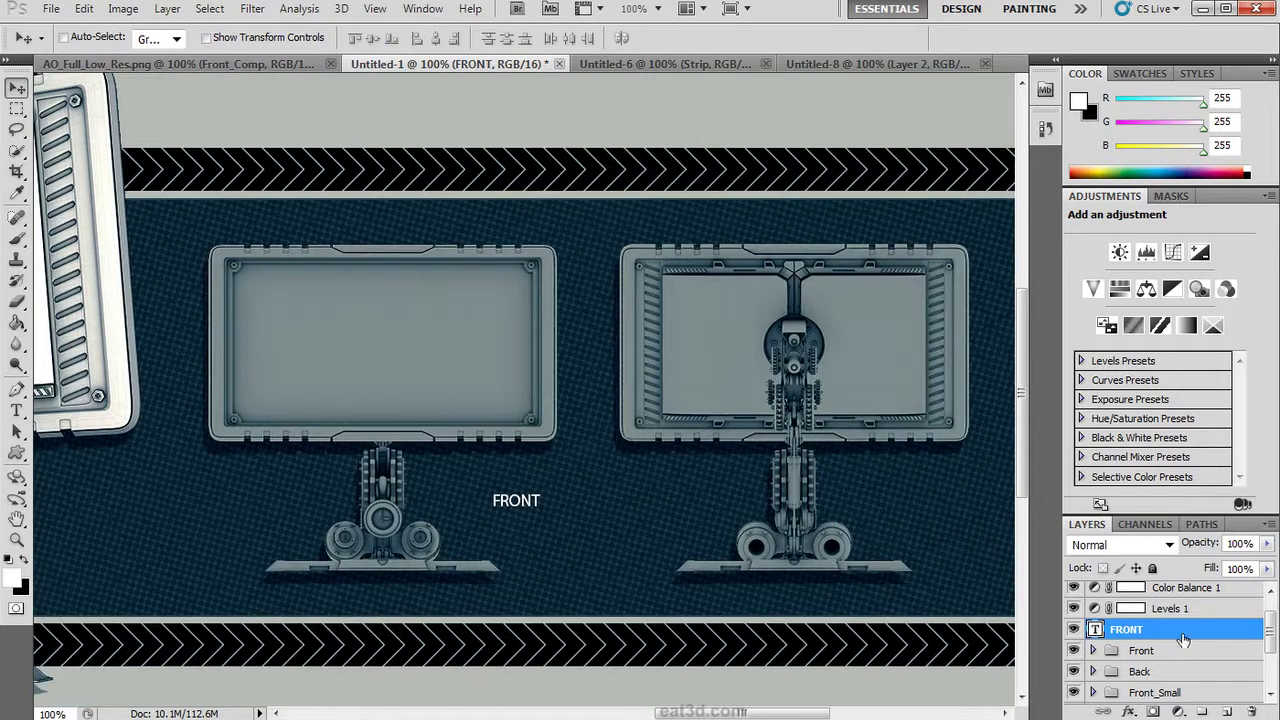
Step: Duplicate the FRONT label, retype the copy as BACK, and move it under the right monitor
drag(1184, 632, 1229, 706)
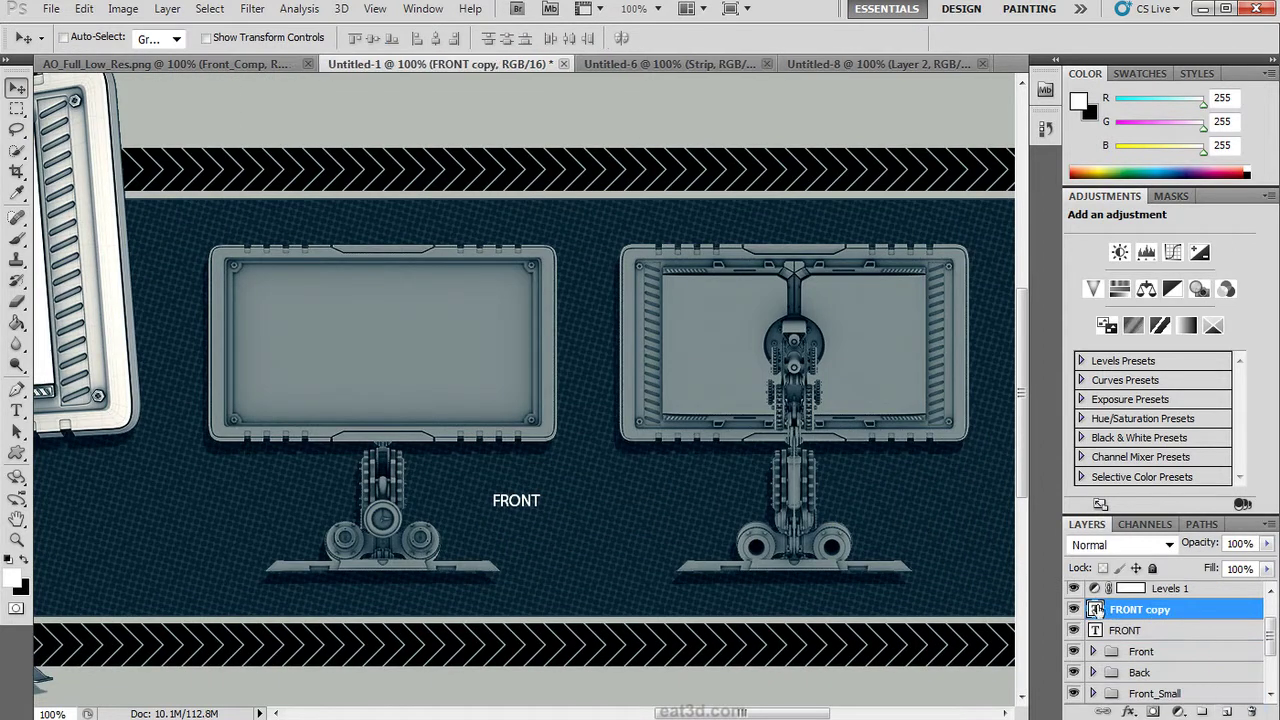
key(t)
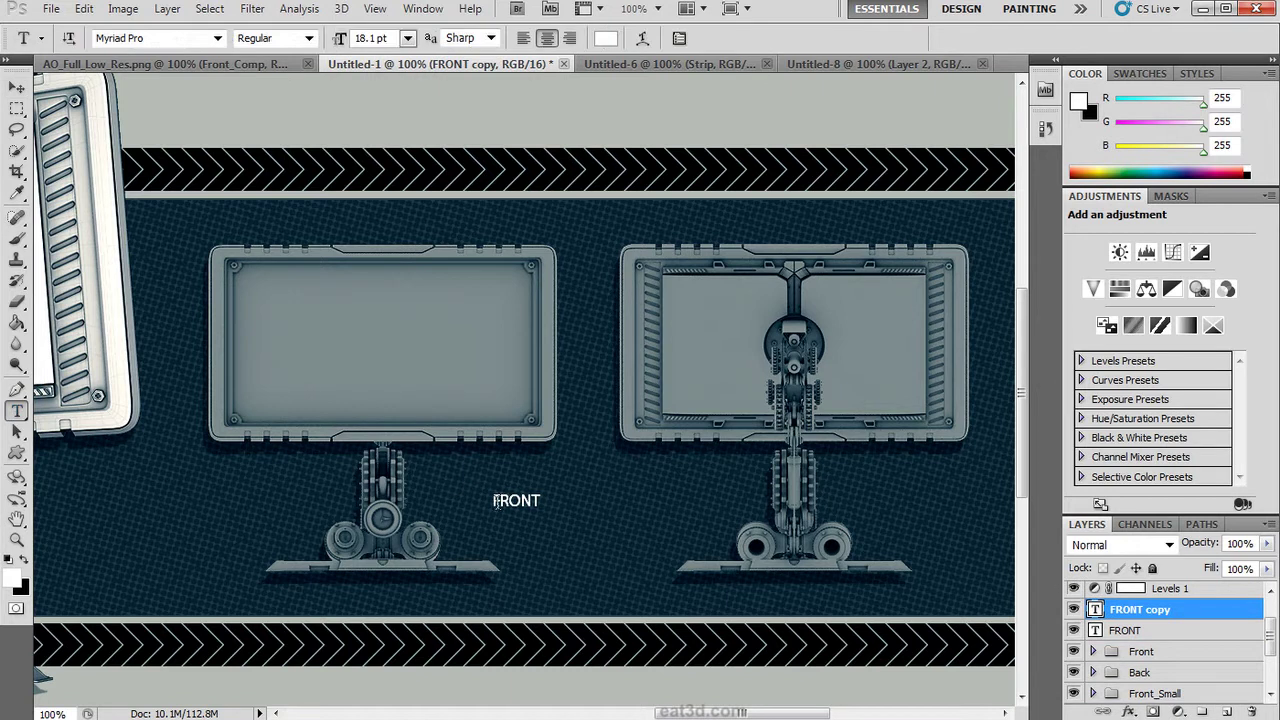
click(497, 501)
drag(566, 500, 446, 505)
text(BACK)
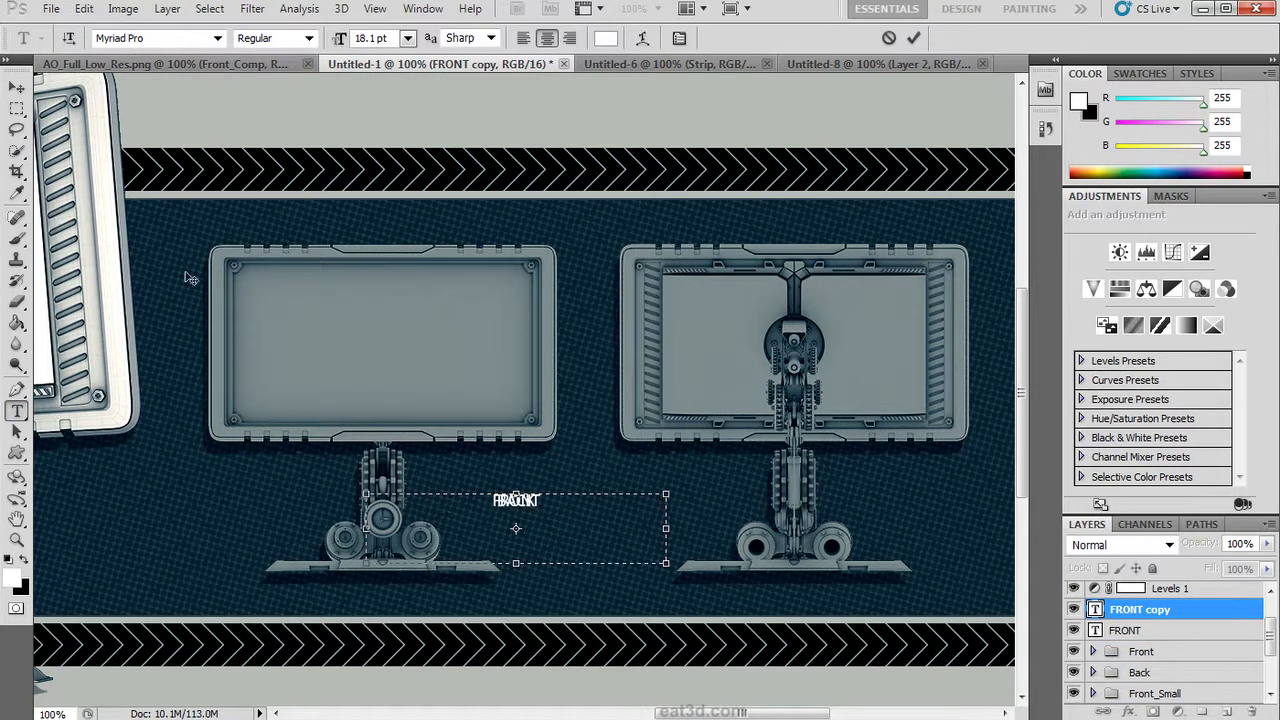
click(17, 88)
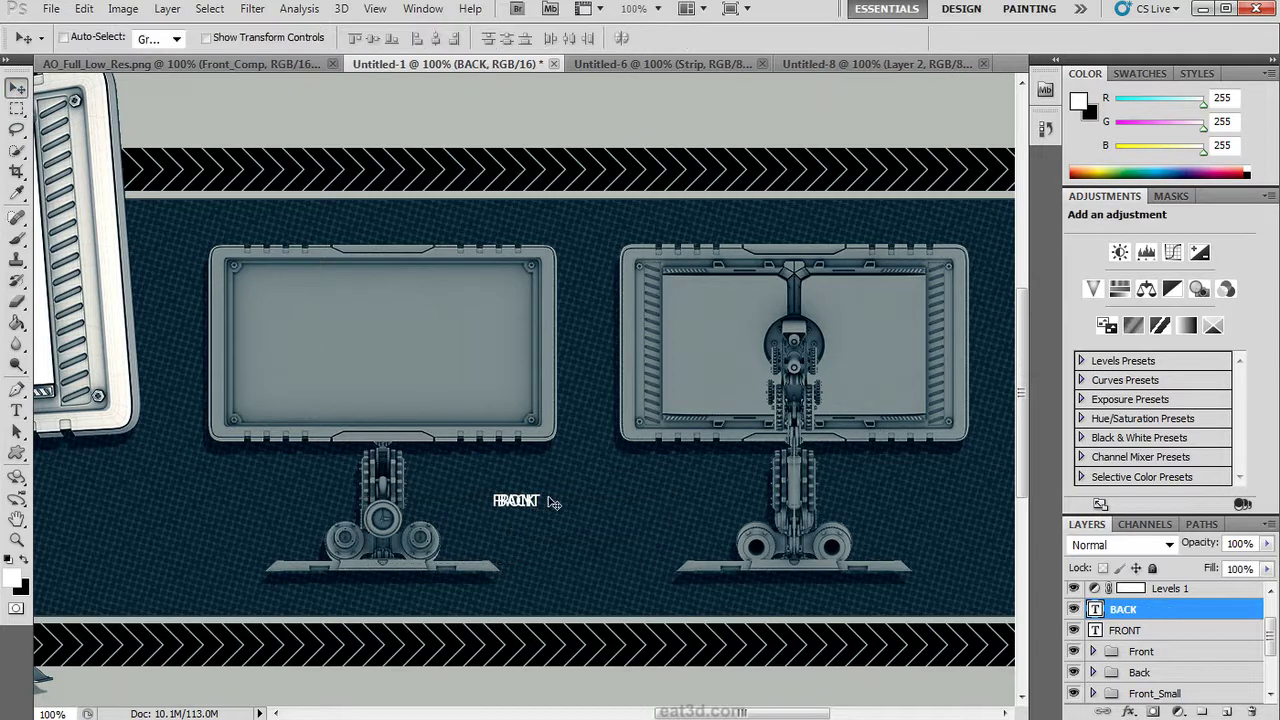
drag(556, 503, 772, 503)
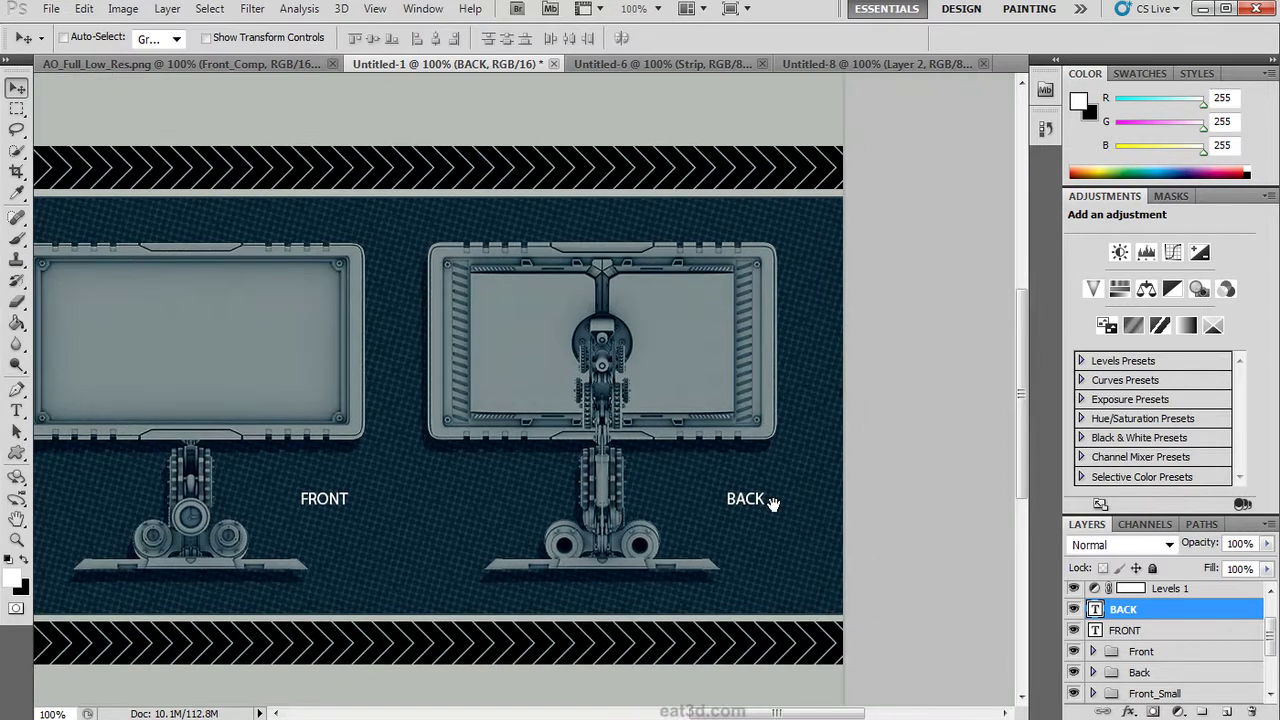
Step: Duplicate both label layers, rasterize the copies, and remove the BACK copy
shift+click(1193, 630)
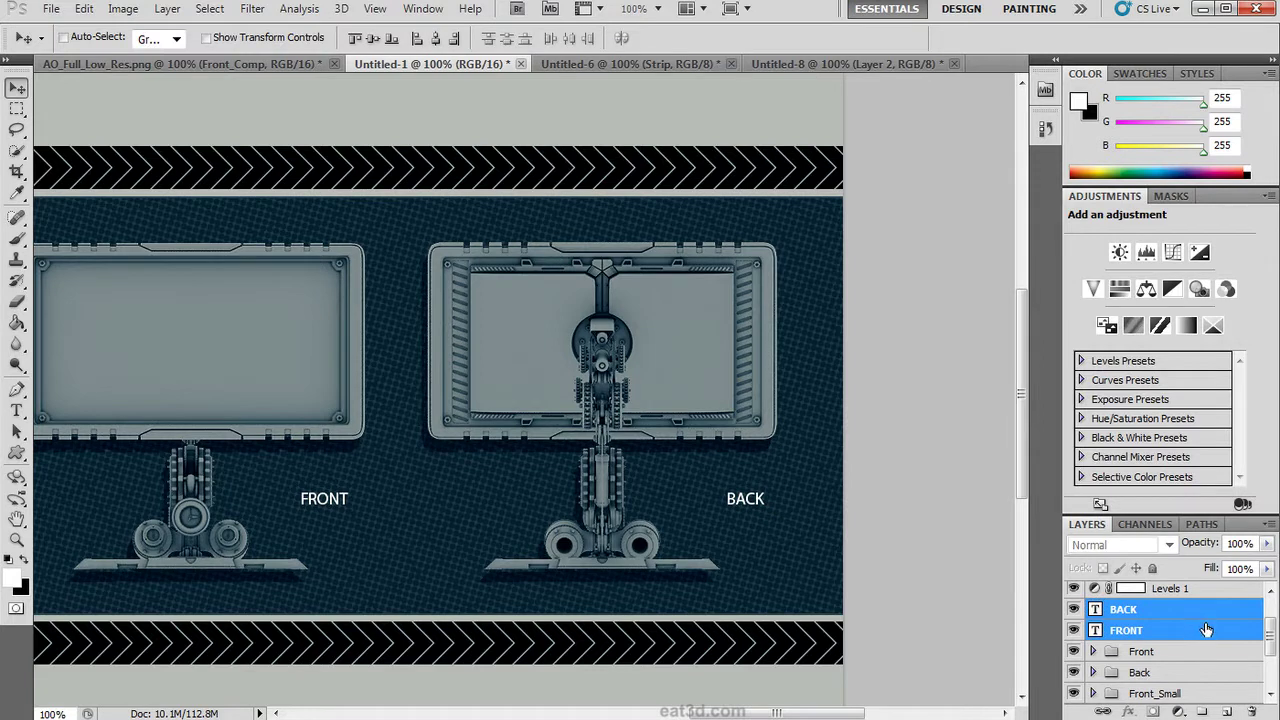
drag(1203, 630, 1226, 710)
right_click(1172, 610)
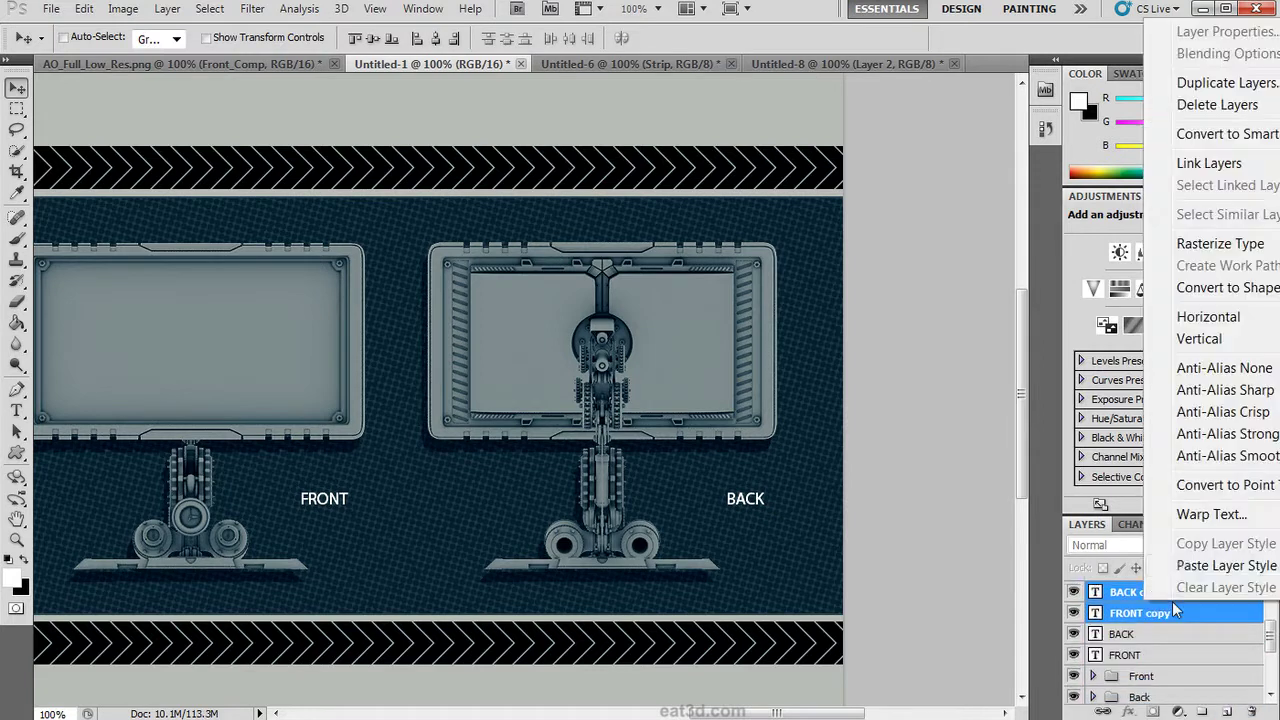
click(1190, 245)
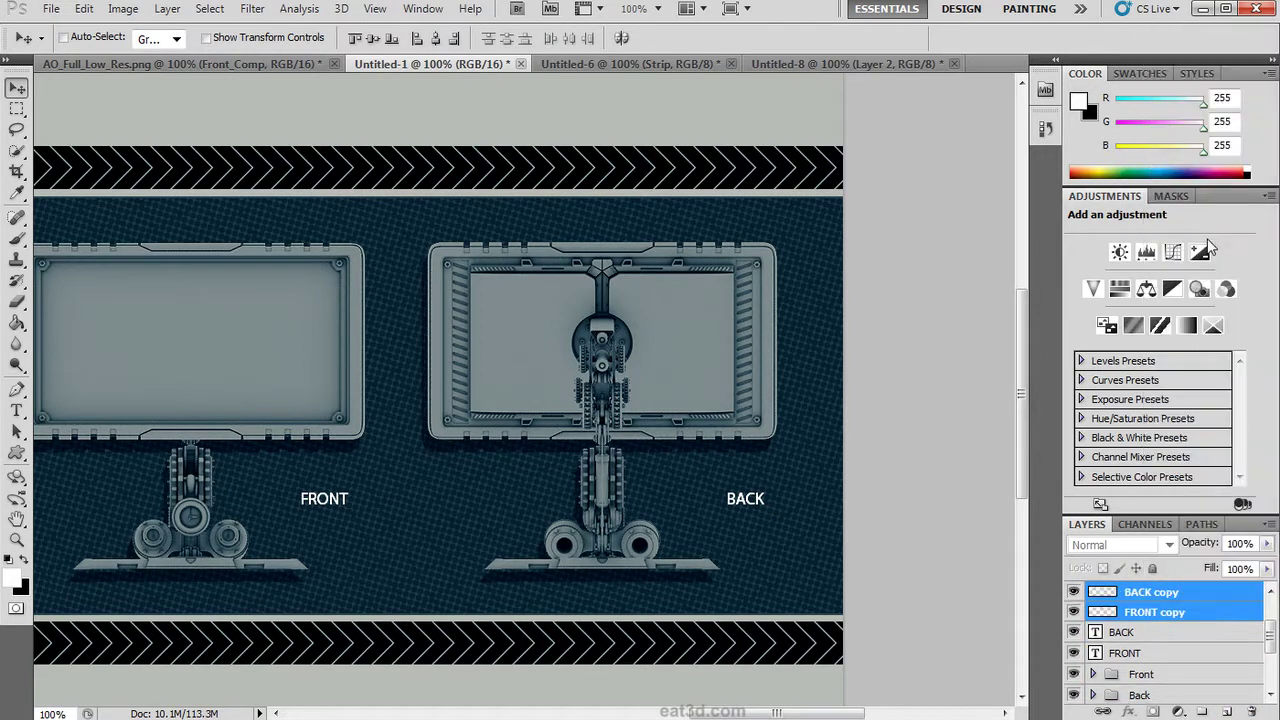
click(1197, 595)
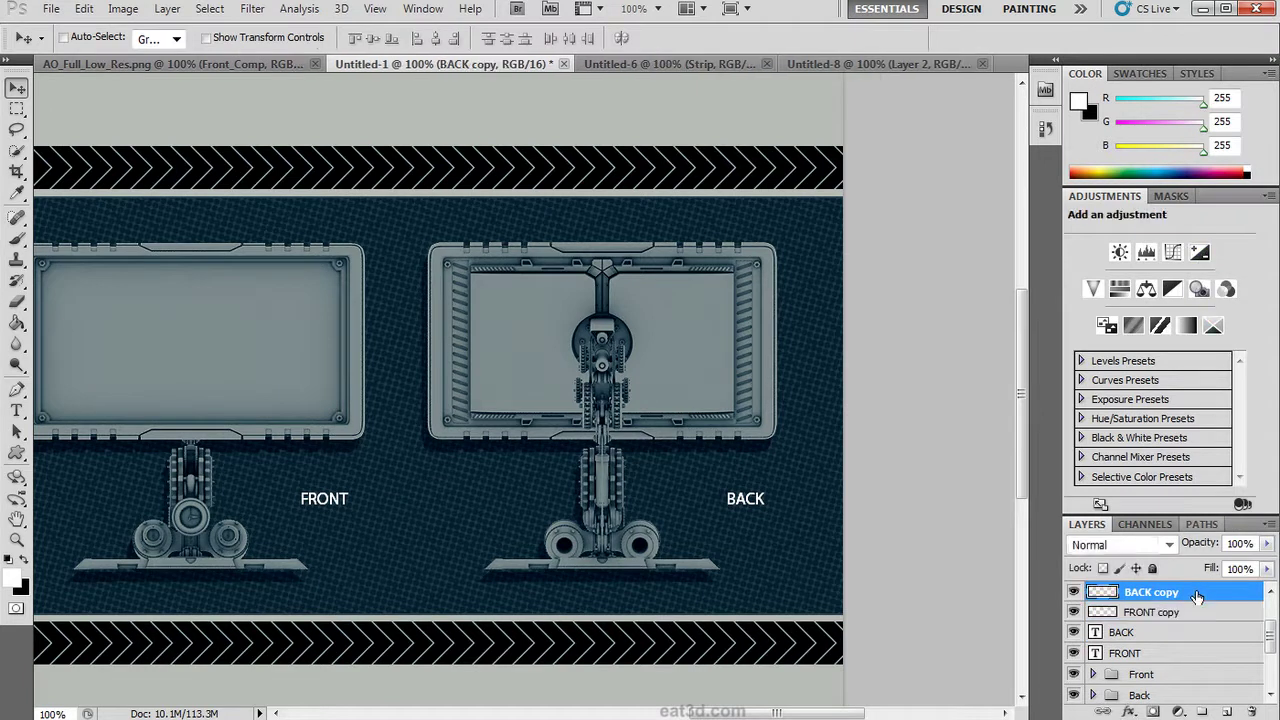
key(ctrl+e)
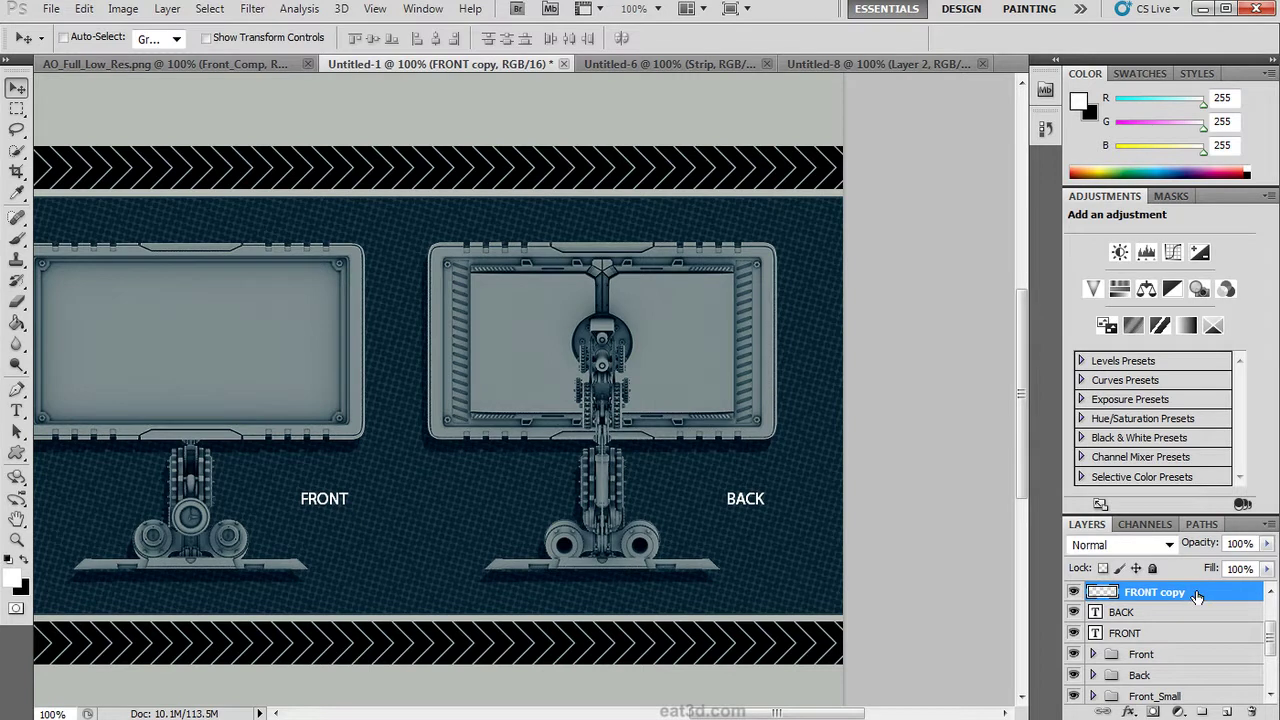
Step: Apply a 3.7-pixel Gaussian Blur to the rasterized FRONT copy
click(252, 8)
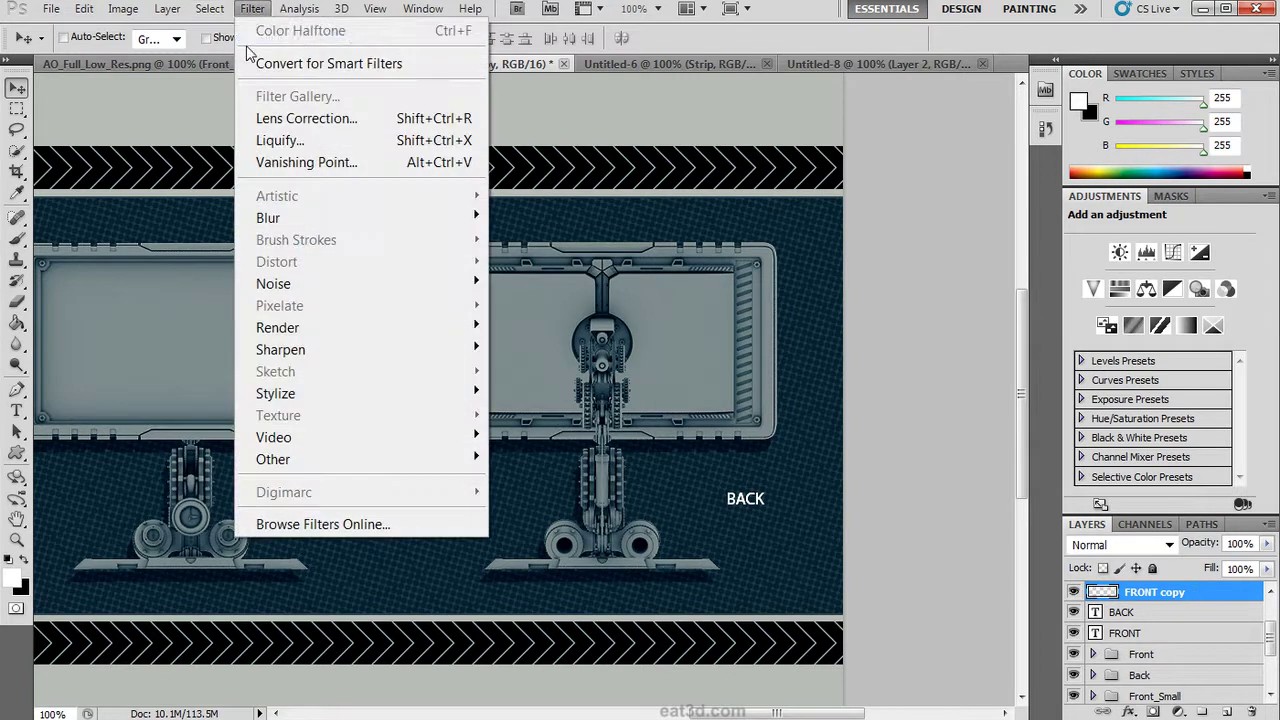
mouse_move(312, 224)
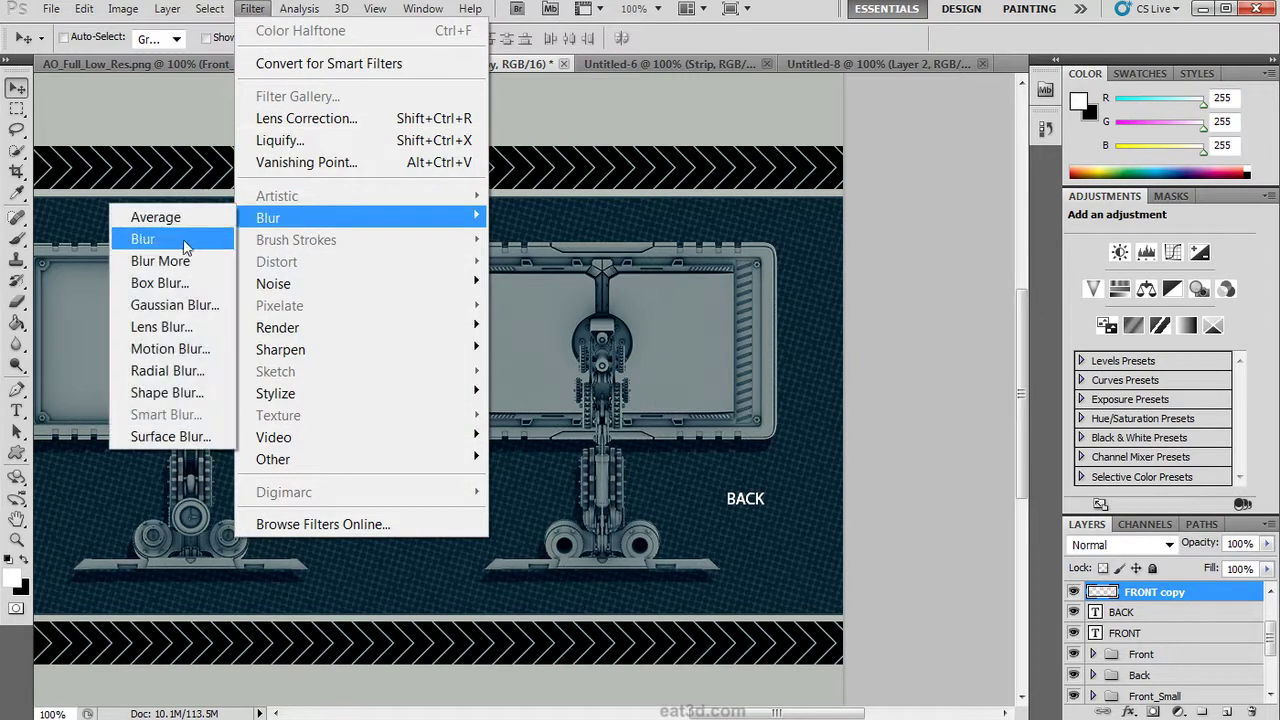
click(177, 304)
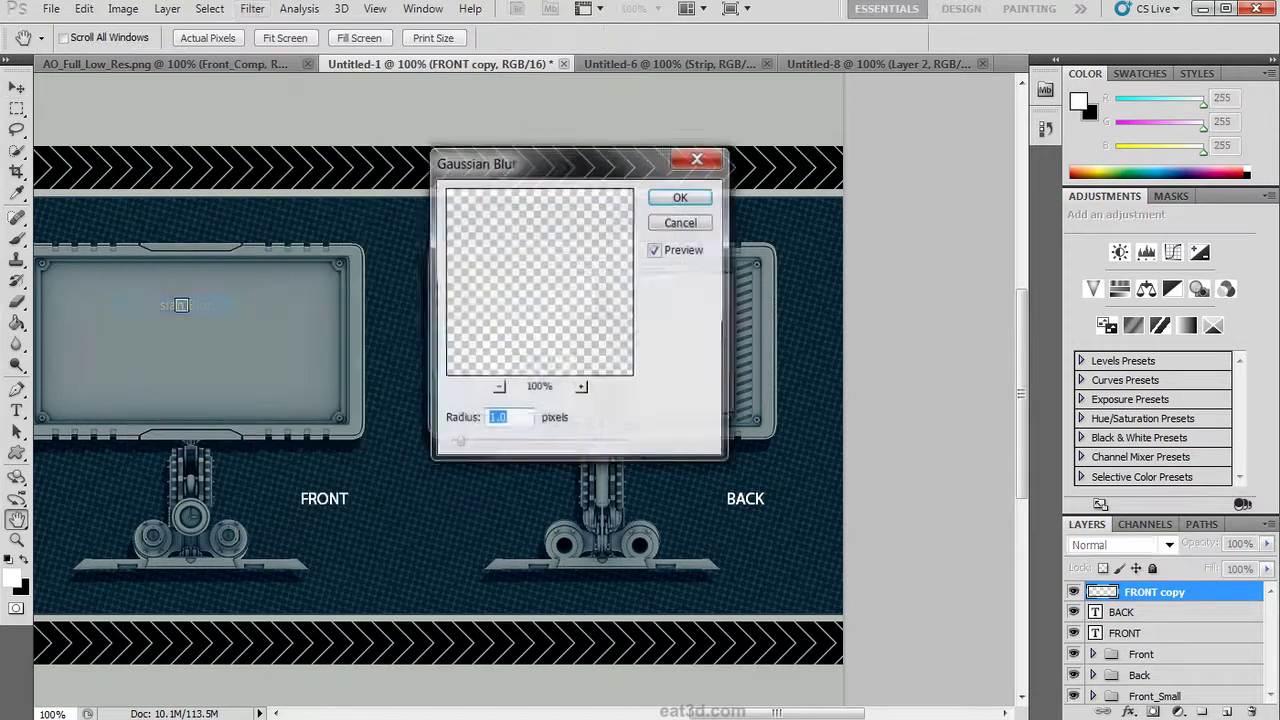
click(485, 443)
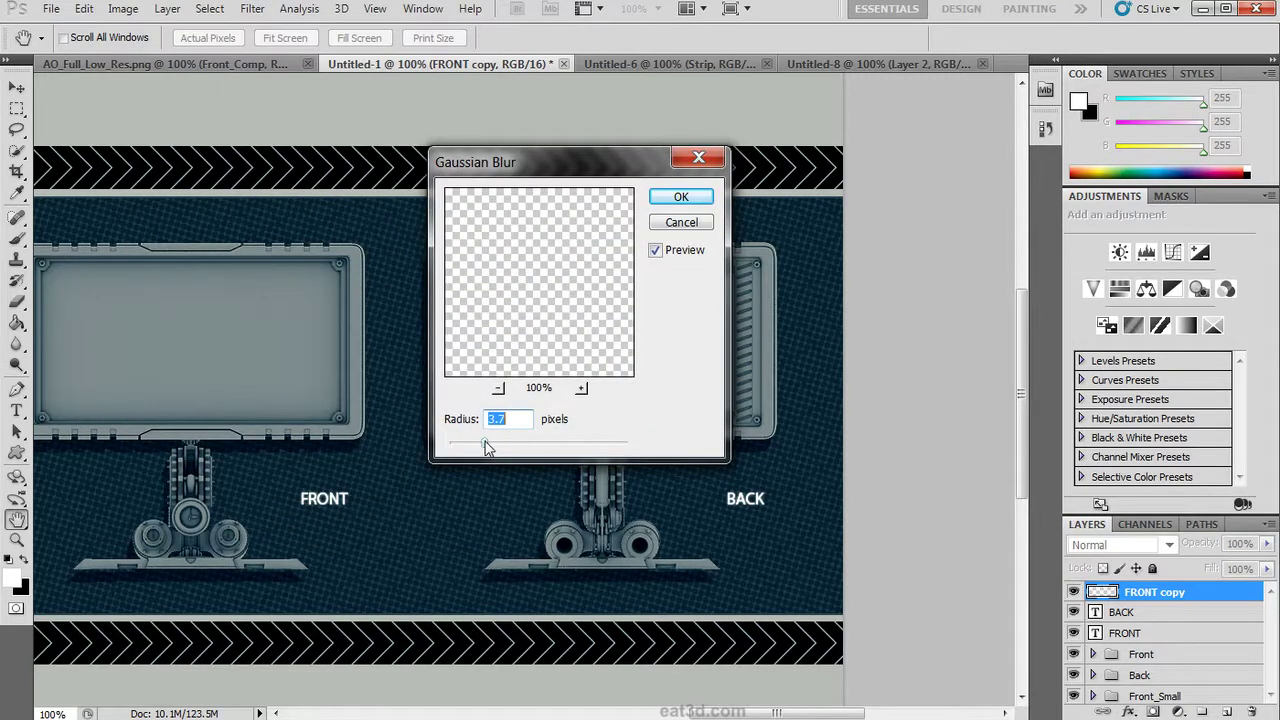
click(671, 203)
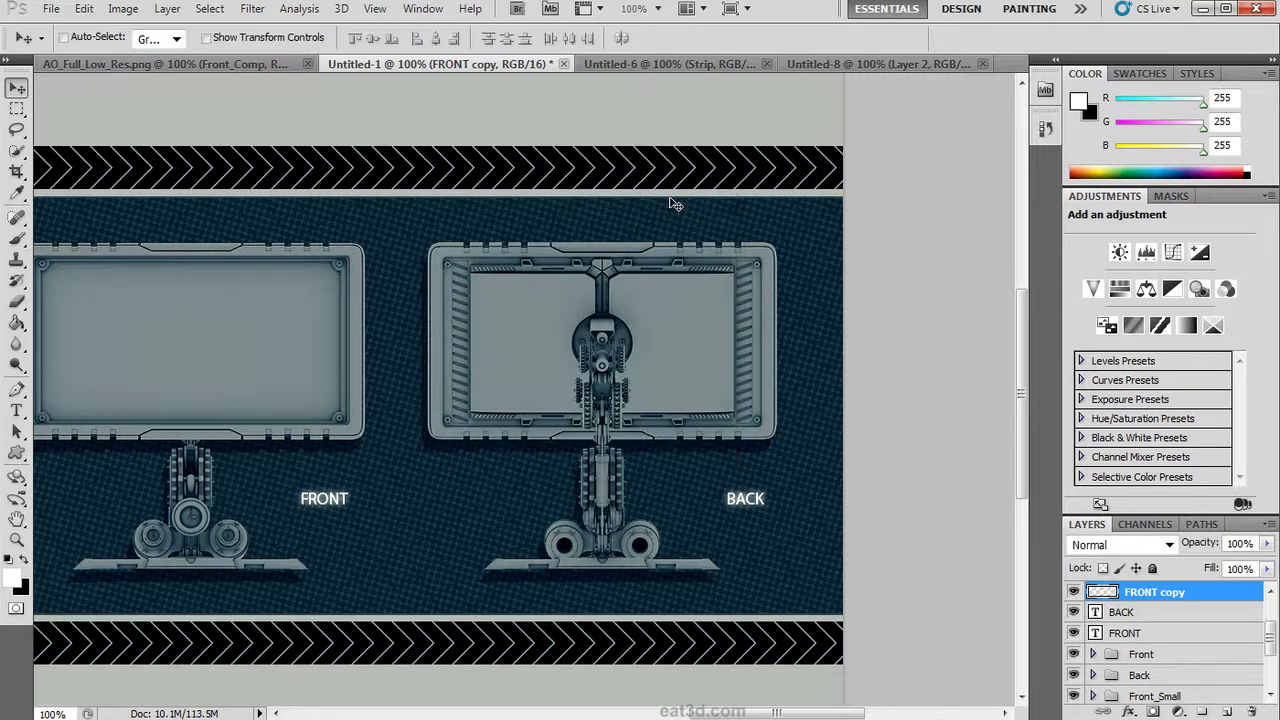
Step: Paste the copied drop shadow style onto the BACK and FRONT labels
right_click(1163, 617)
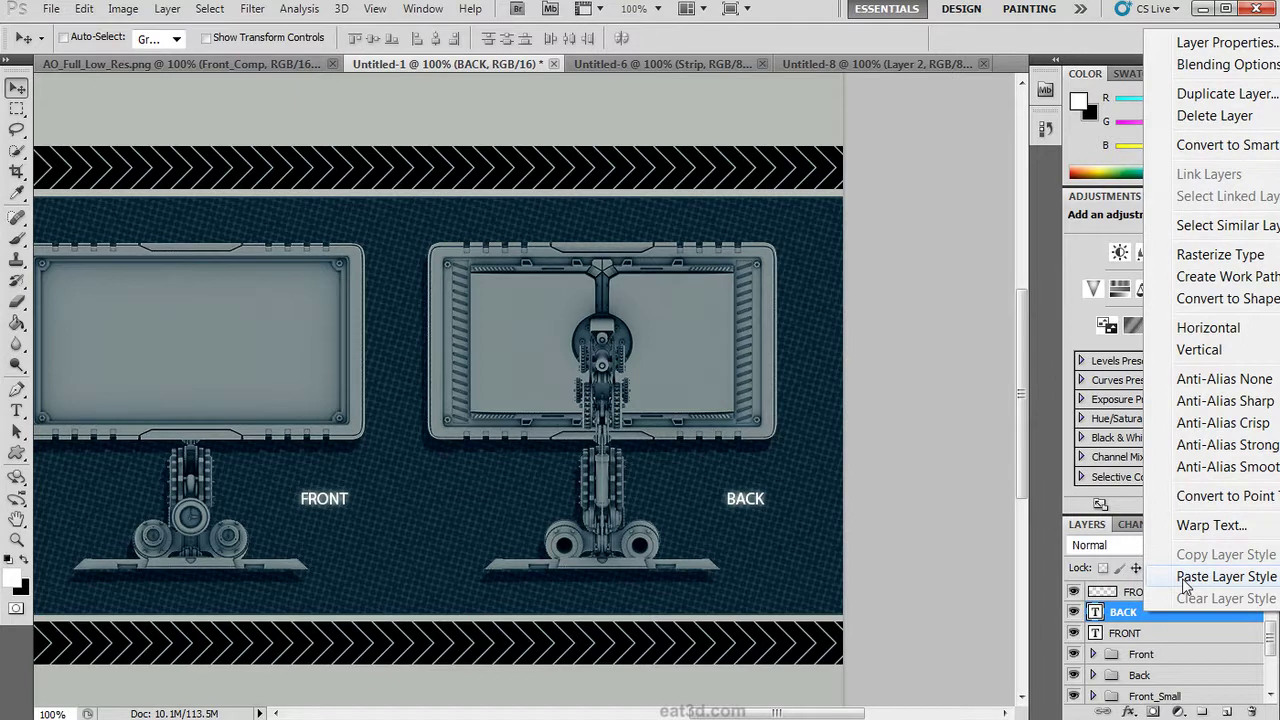
click(1186, 577)
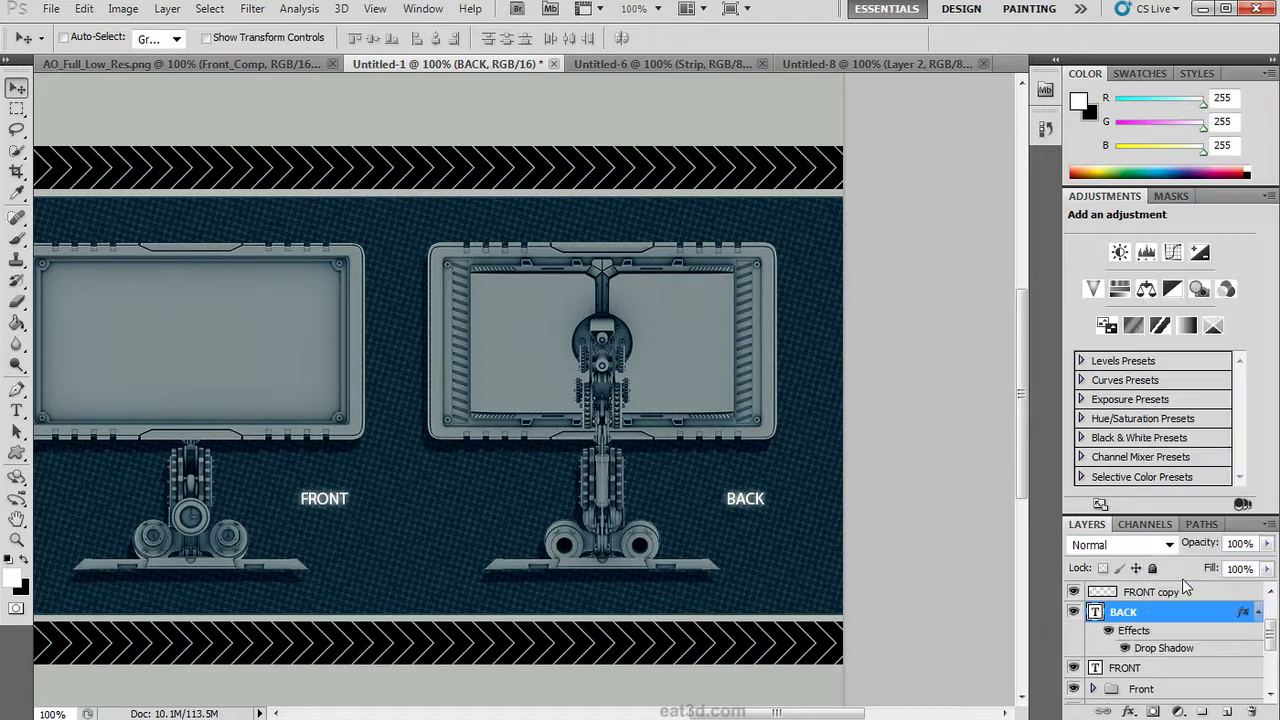
right_click(1142, 674)
click(1188, 642)
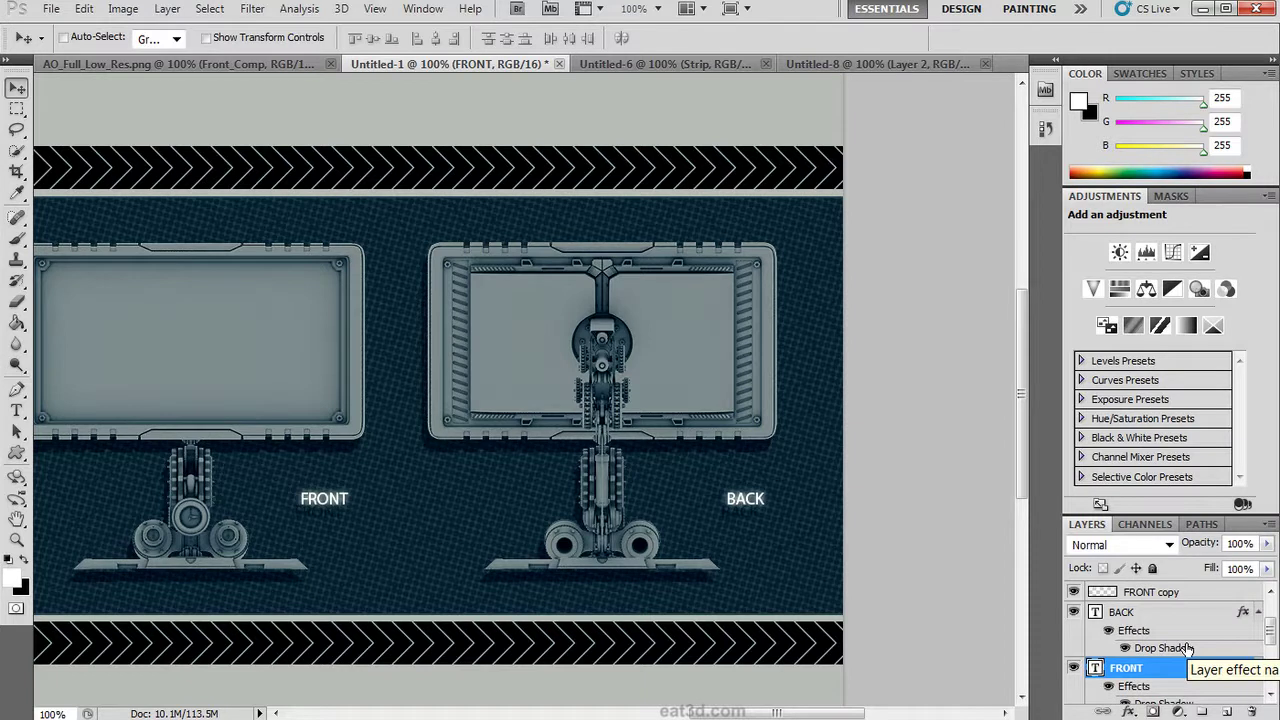
Step: Group the three label layers into a new group named Text
click(1220, 612)
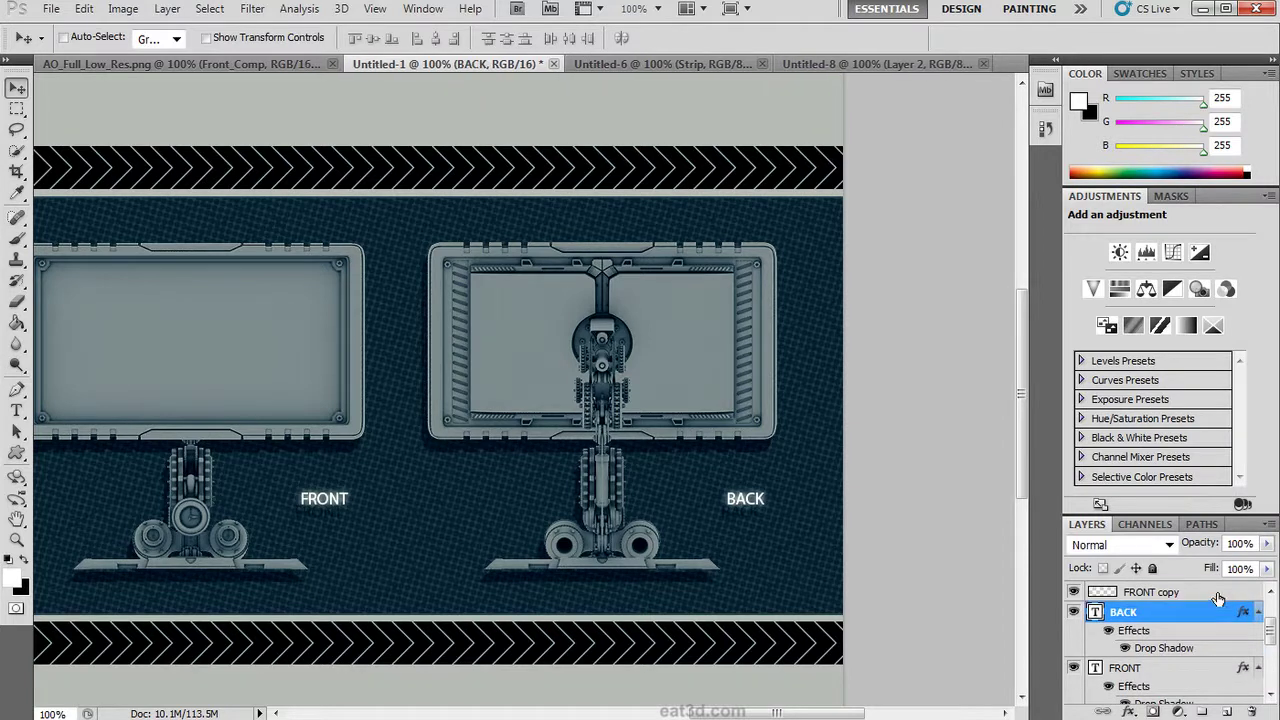
click(1218, 594)
shift+click(1190, 667)
drag(1190, 667, 1201, 711)
double_click(1152, 592)
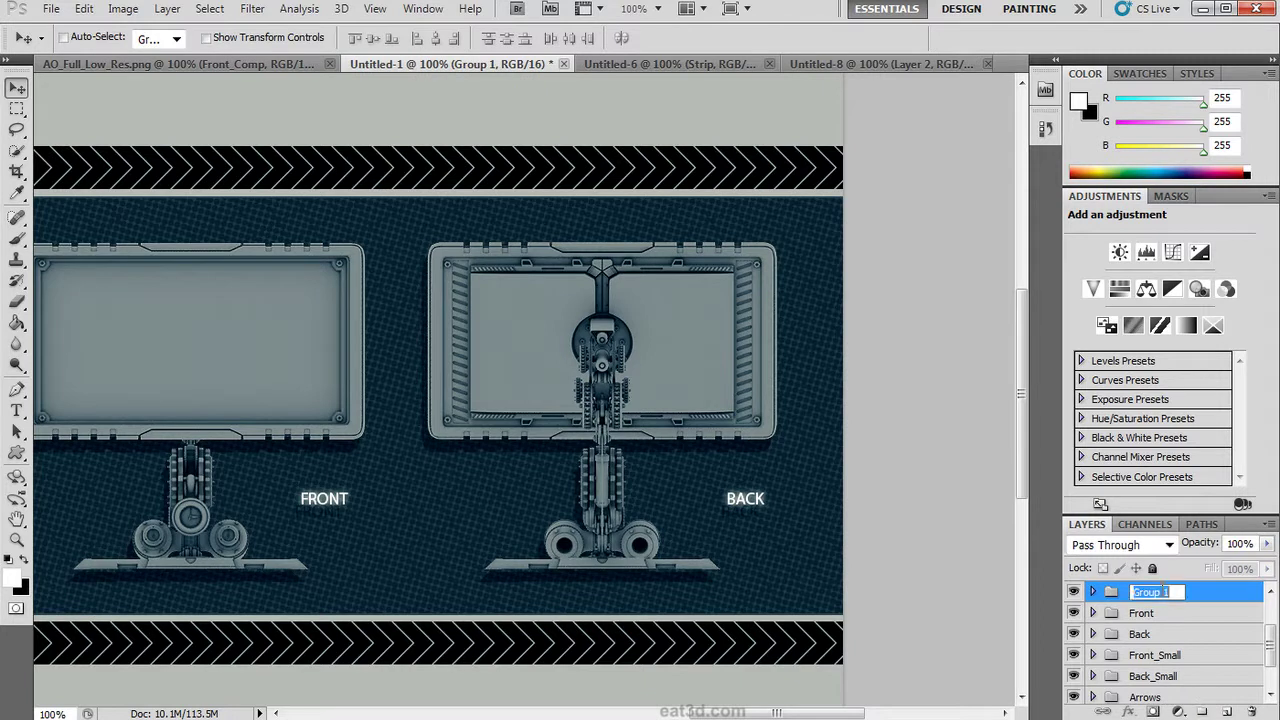
text(Text)
key(Return)
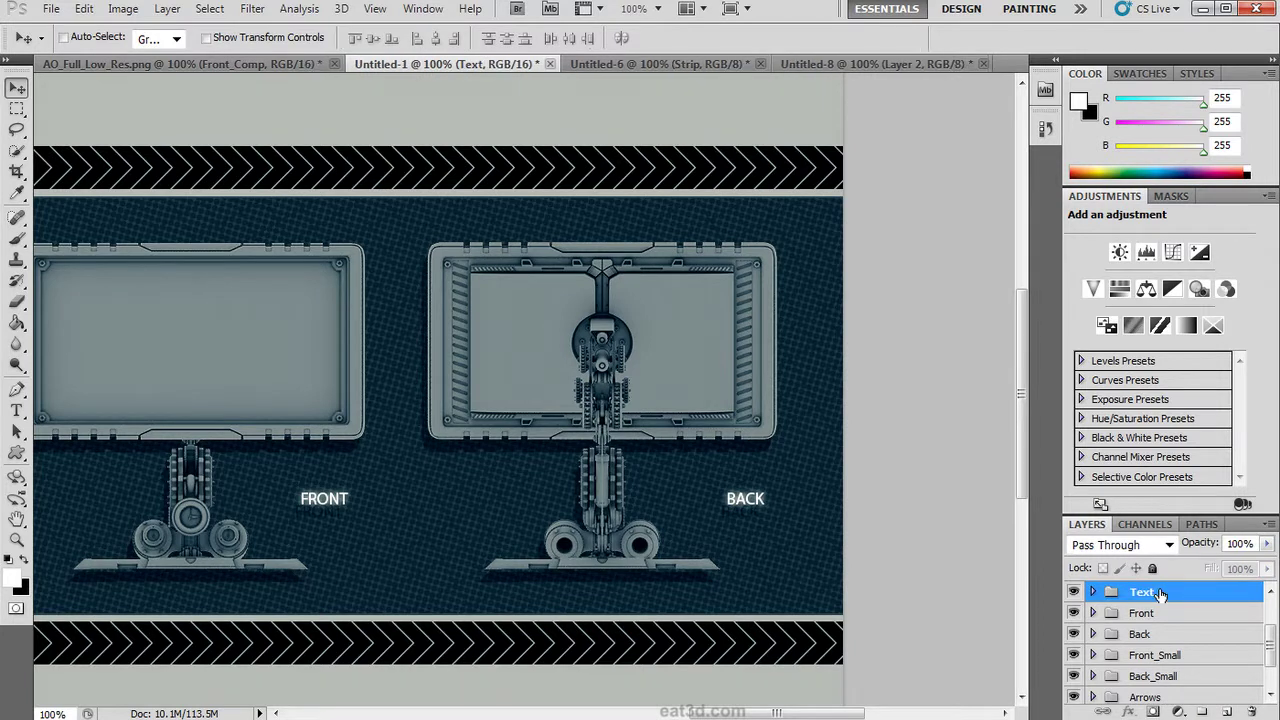
Step: Fade the Arrows group to 33% opacity
scroll(1274, 680, down, 2)
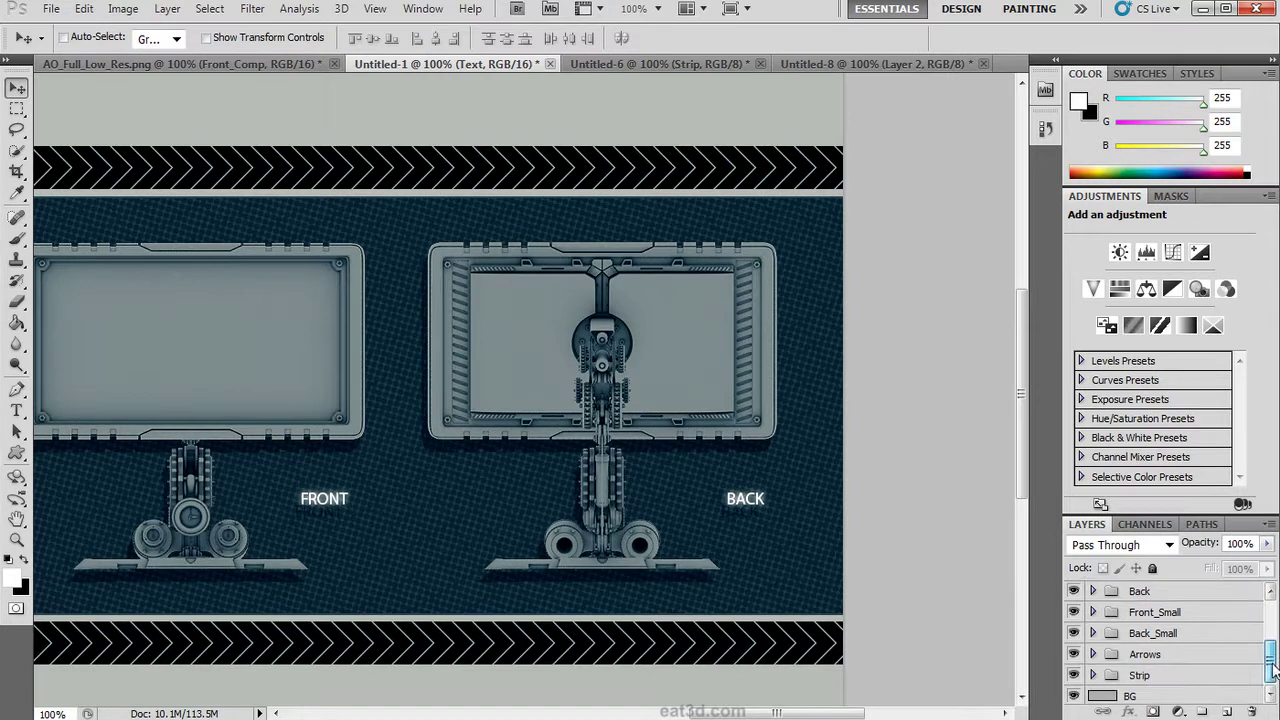
click(1220, 656)
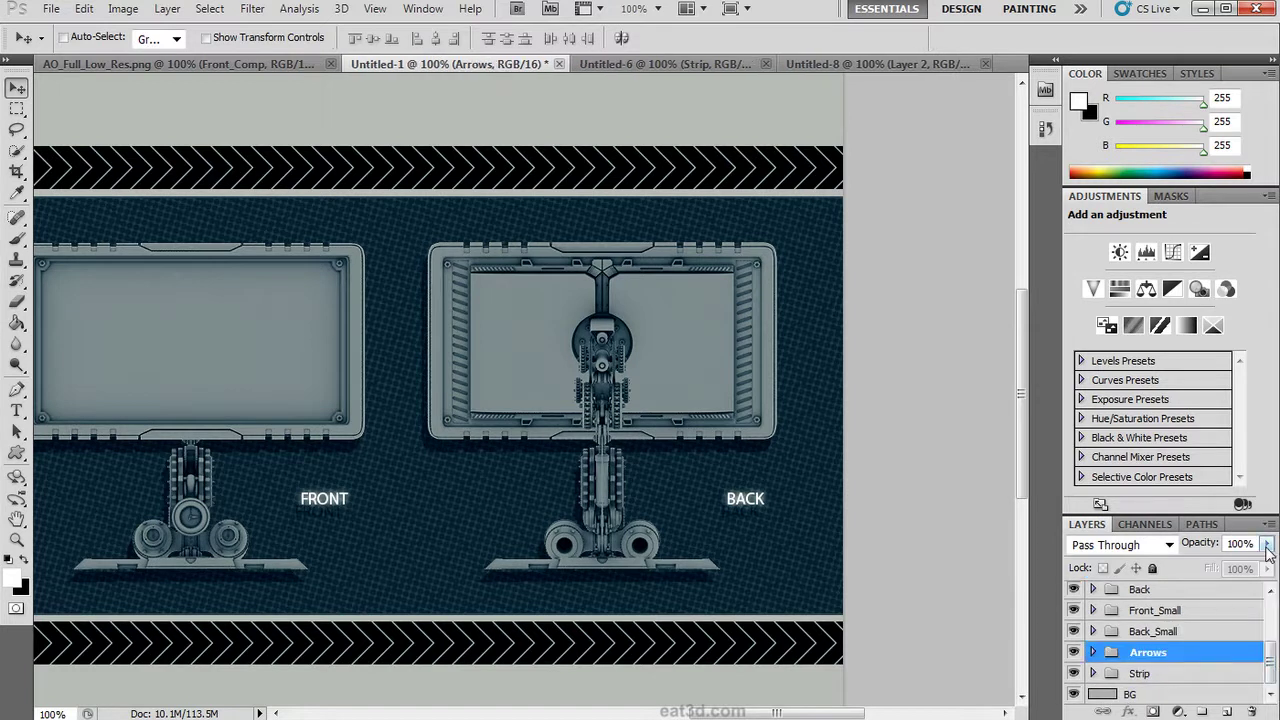
drag(1266, 545, 1206, 570)
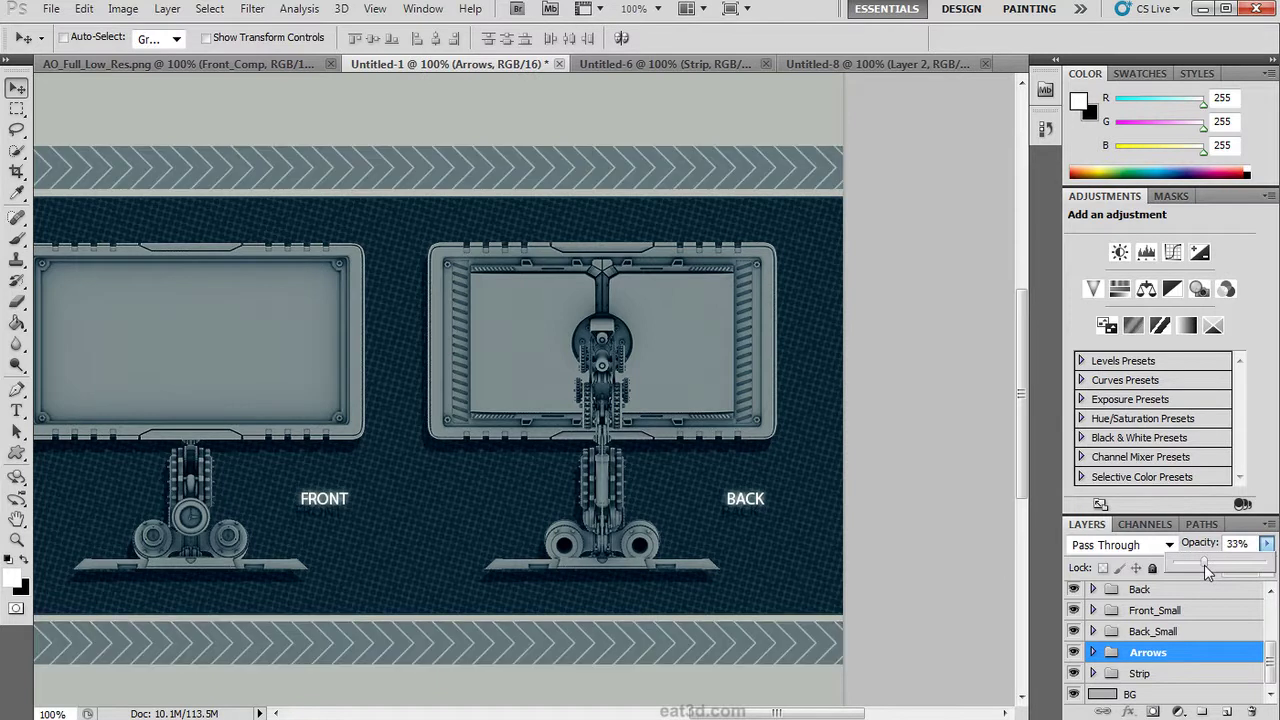
click(1190, 655)
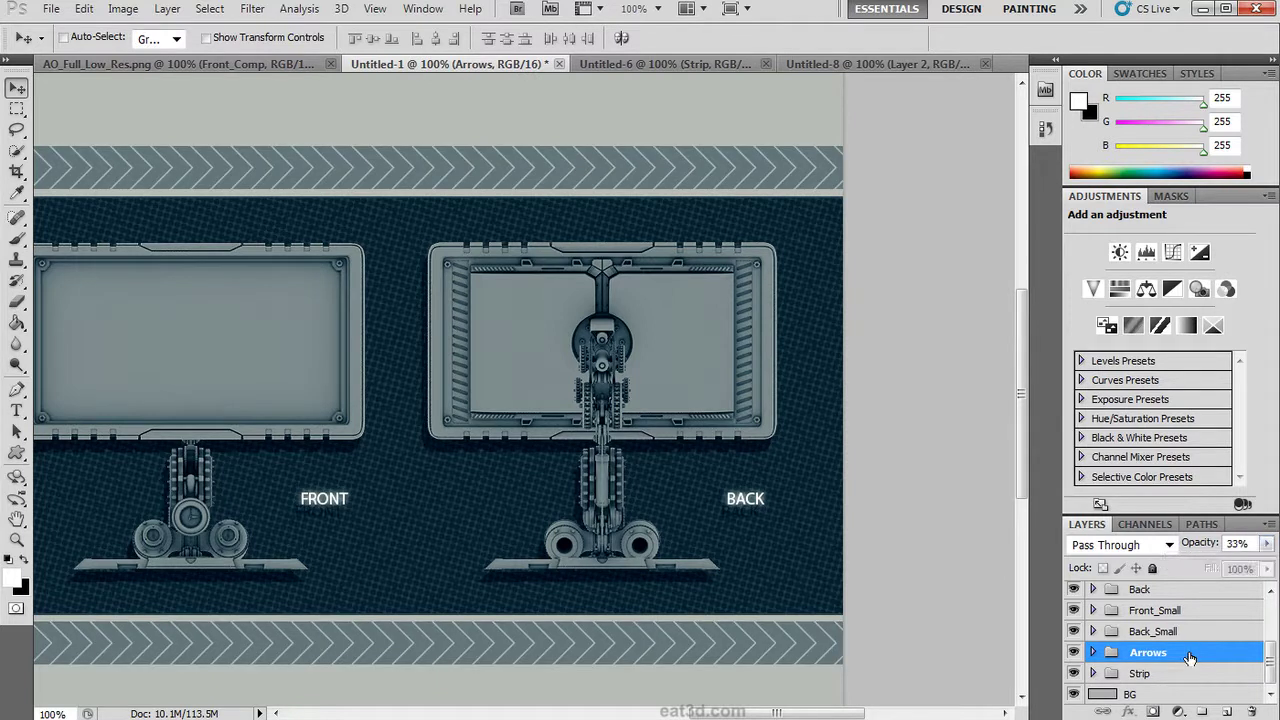
key(ctrl+0)
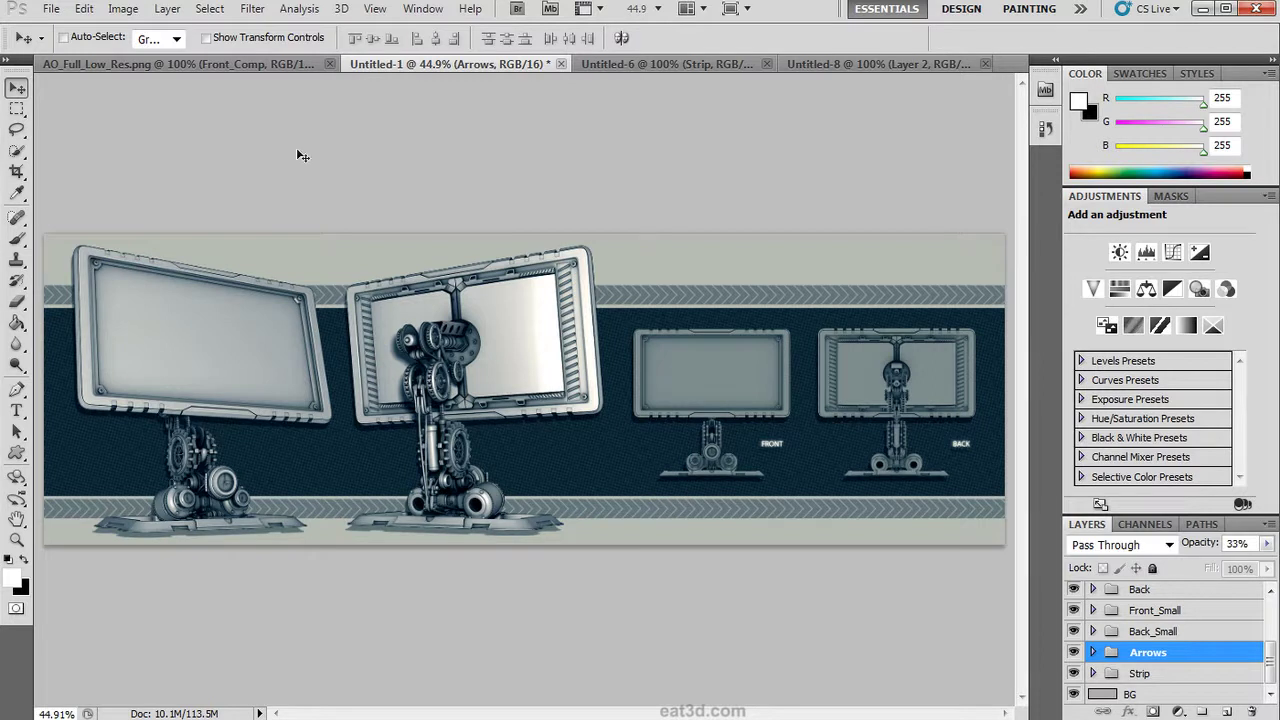
Step: Resize the canvas to 33 × 11 inches via Canvas Size
click(123, 10)
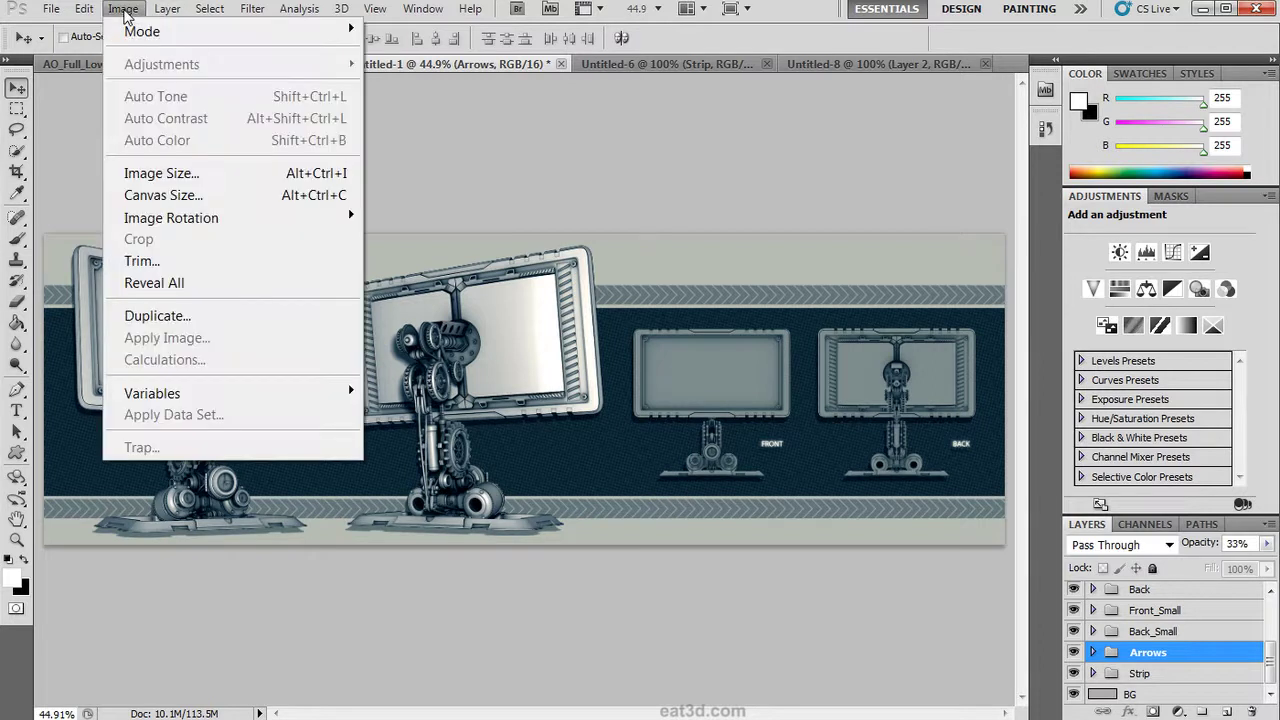
click(194, 195)
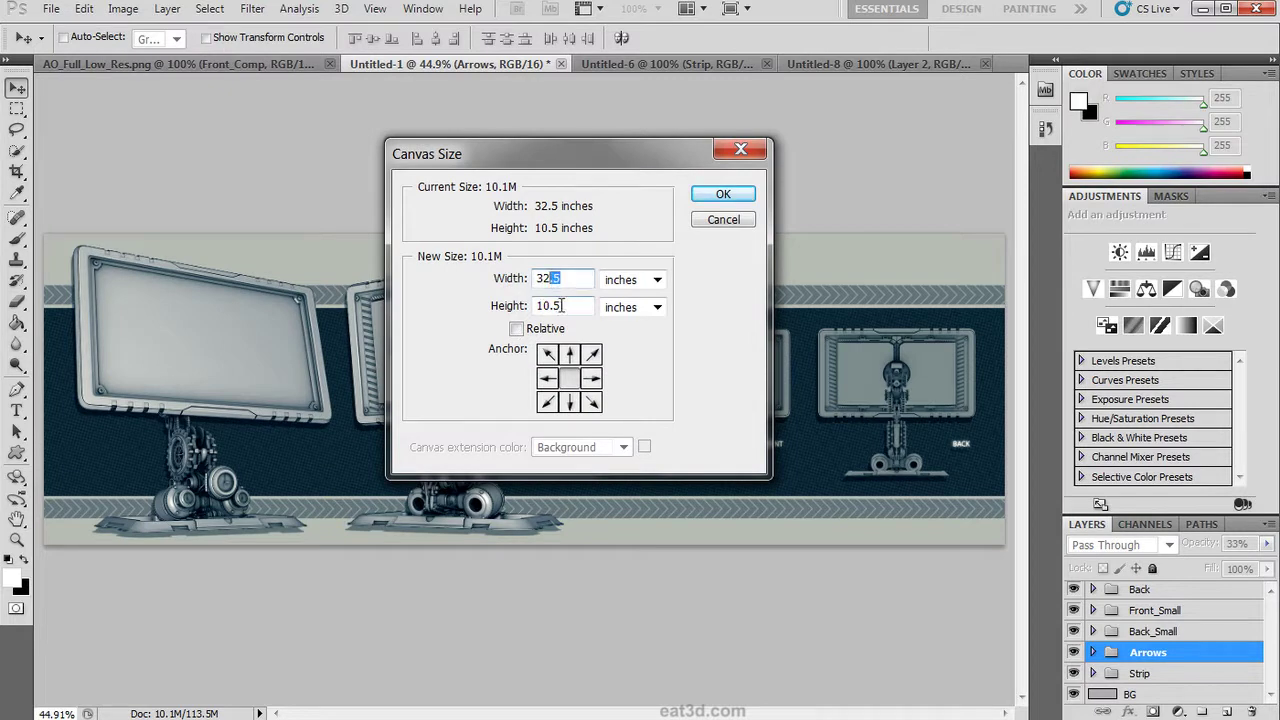
key(BackSpace)
text(33)
key(Tab)
text(11)
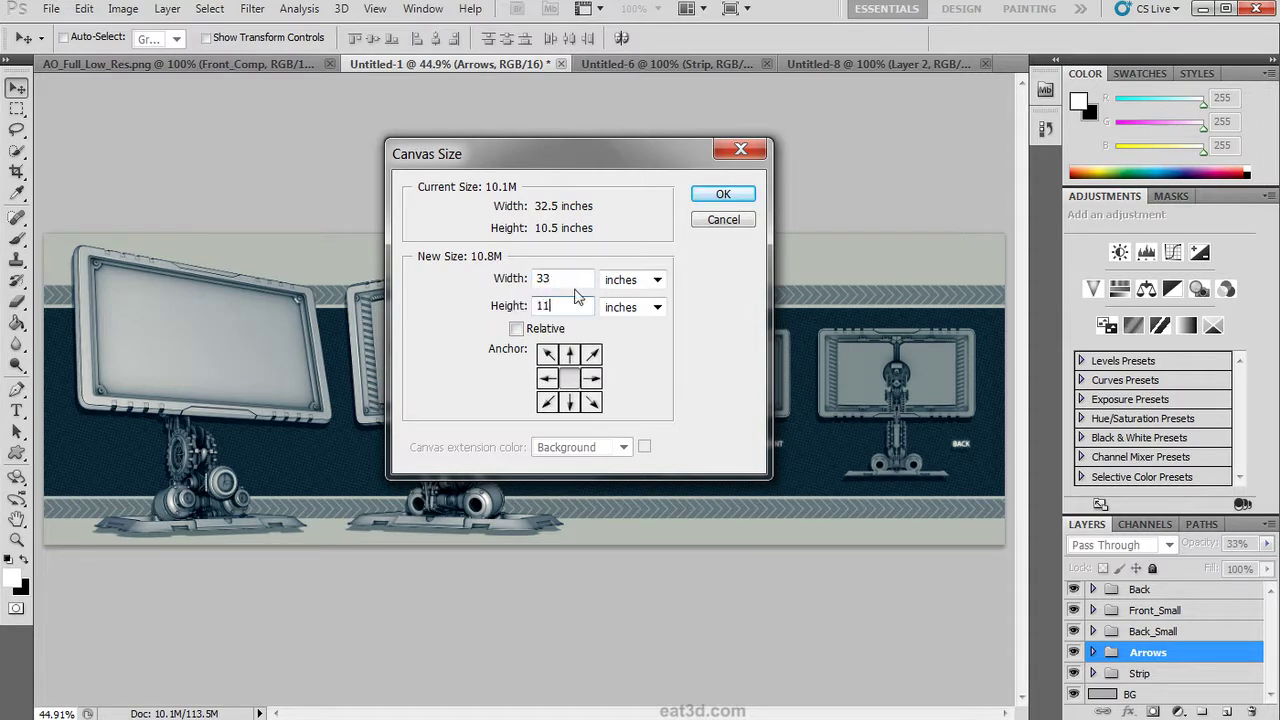
click(705, 195)
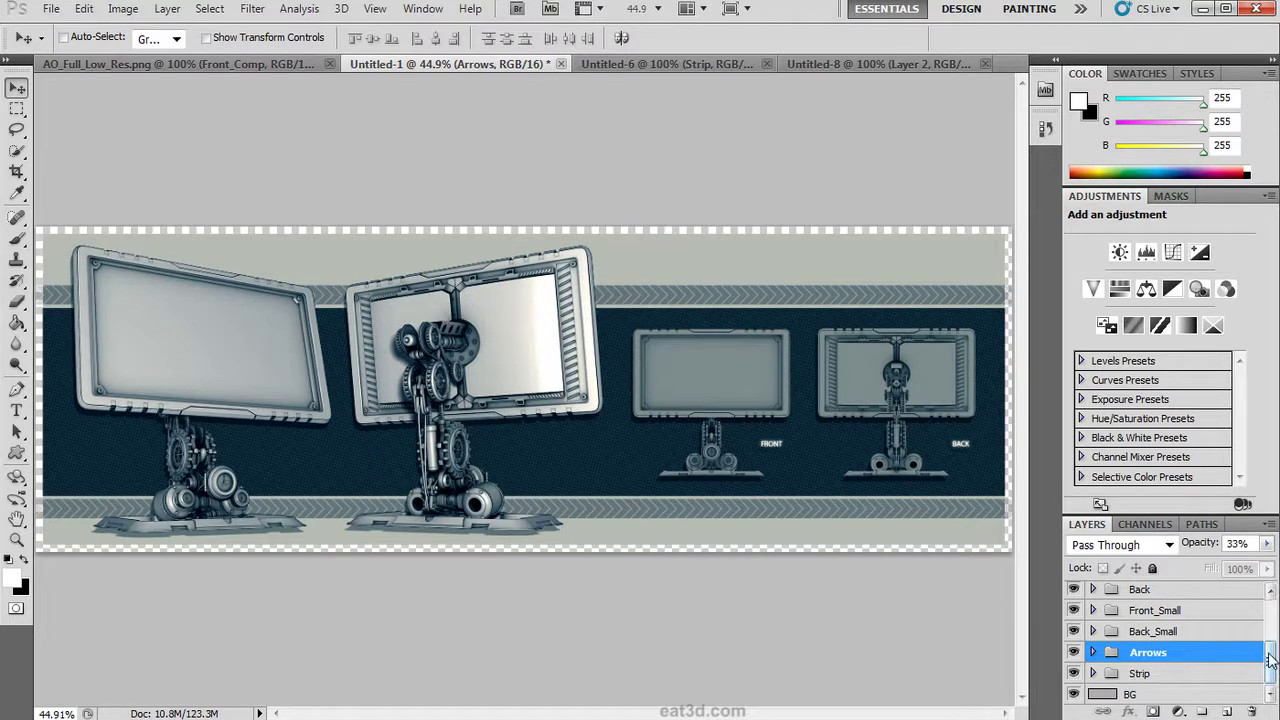
Step: Create a new layer at the bottom of the stack named Border
click(1228, 708)
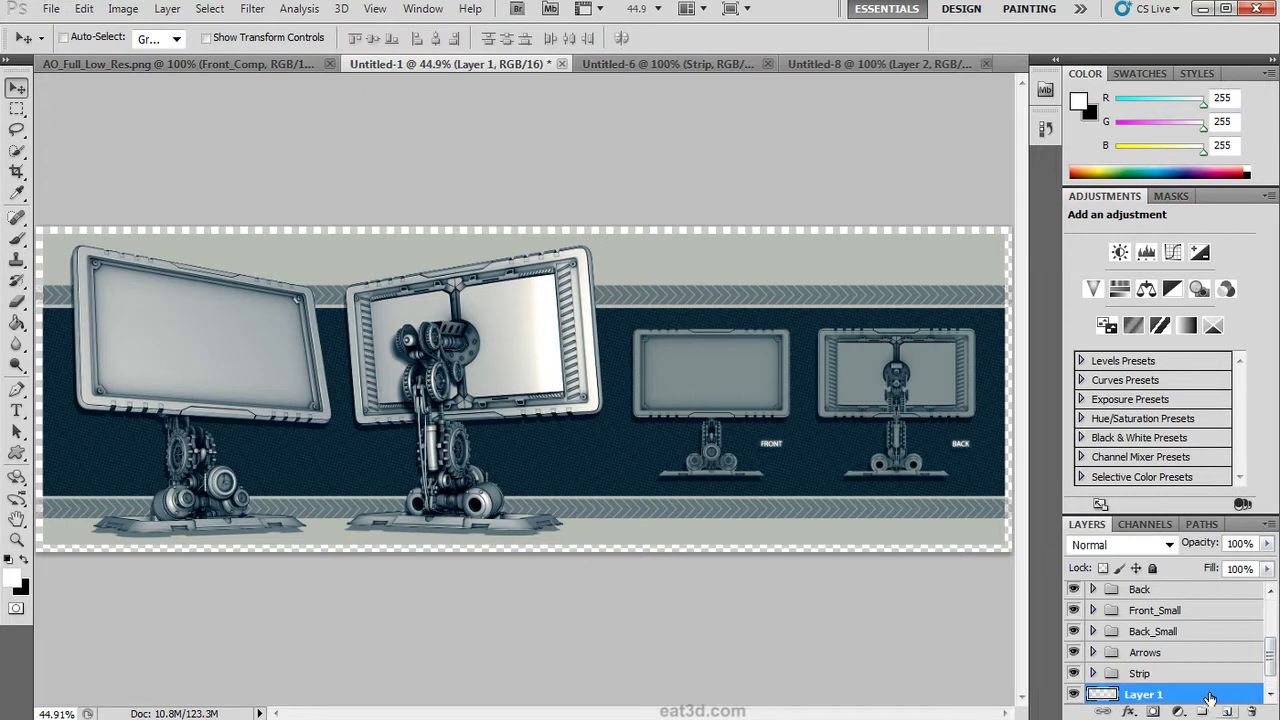
drag(1208, 697, 1107, 697)
double_click(1143, 694)
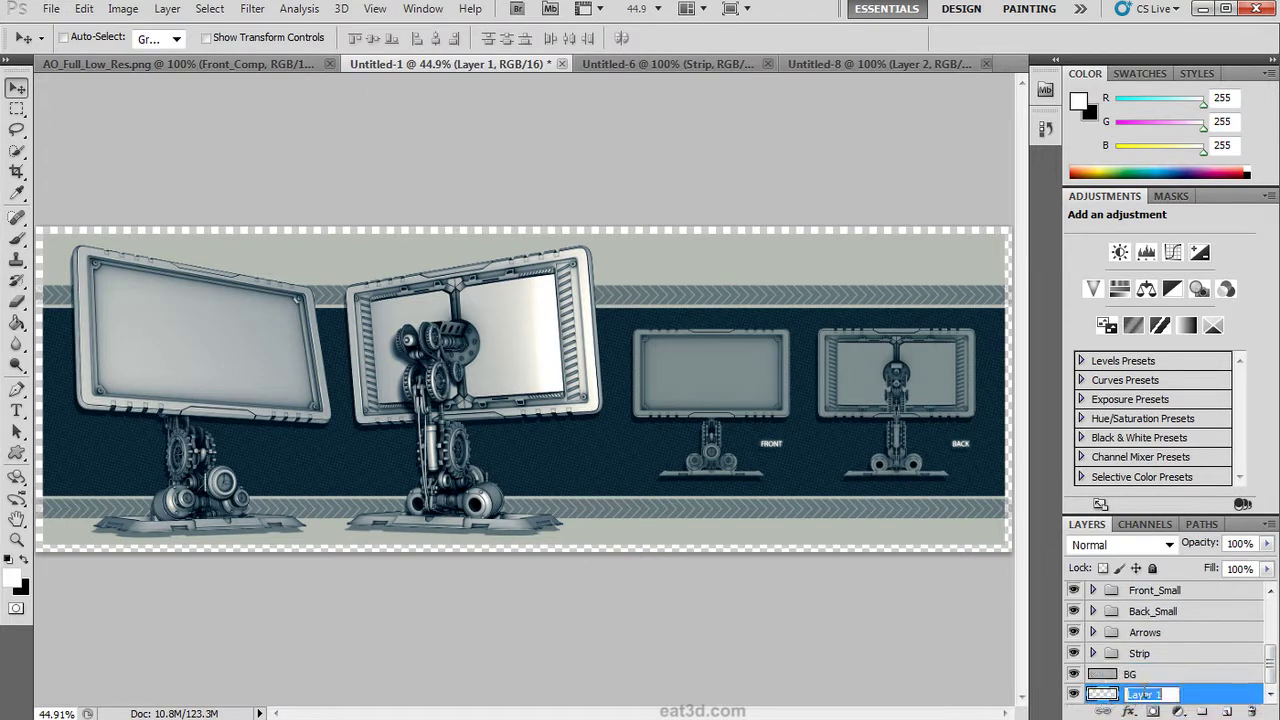
text(Border)
key(Return)
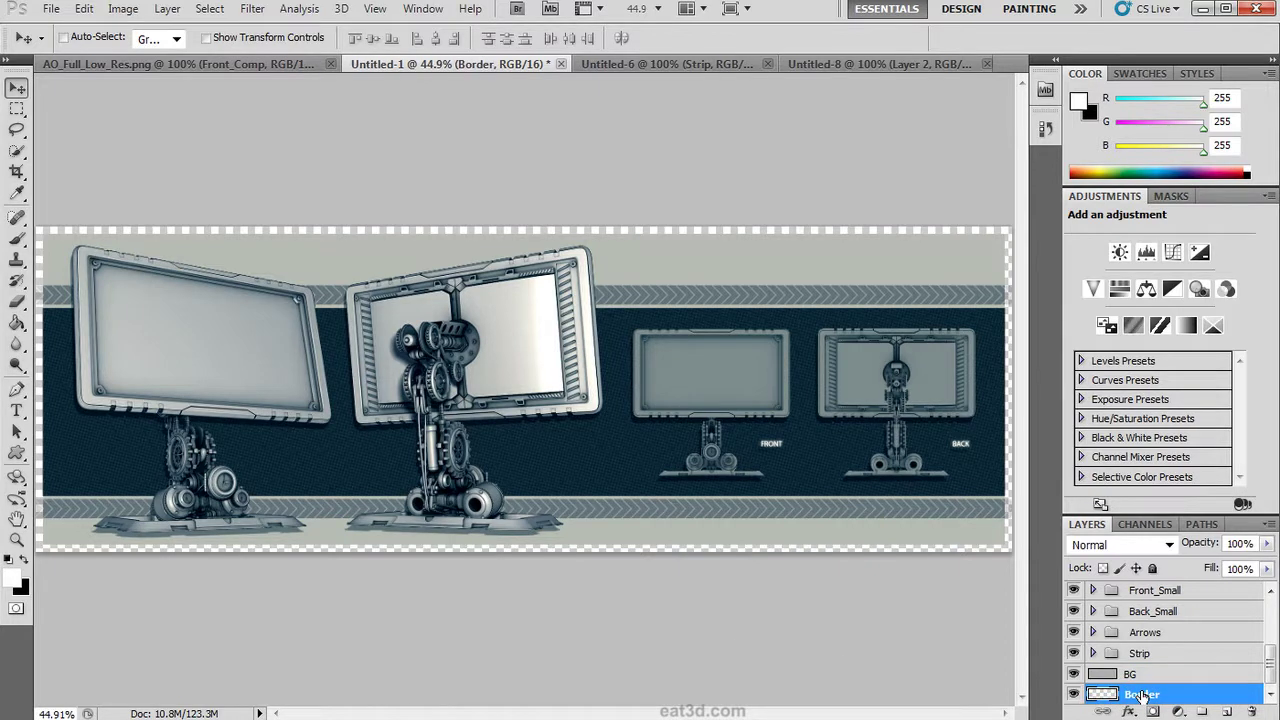
Step: Fill the transparent margin on the Border layer with black
click(24, 559)
click(16, 322)
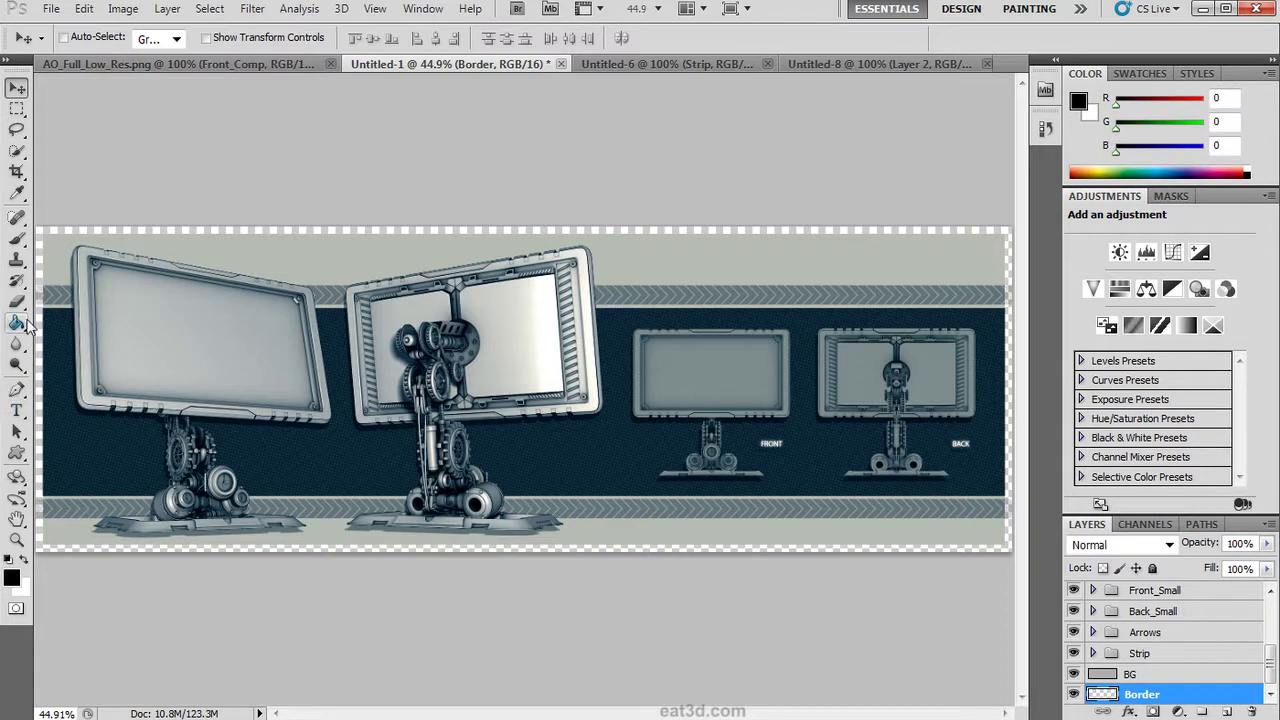
click(94, 241)
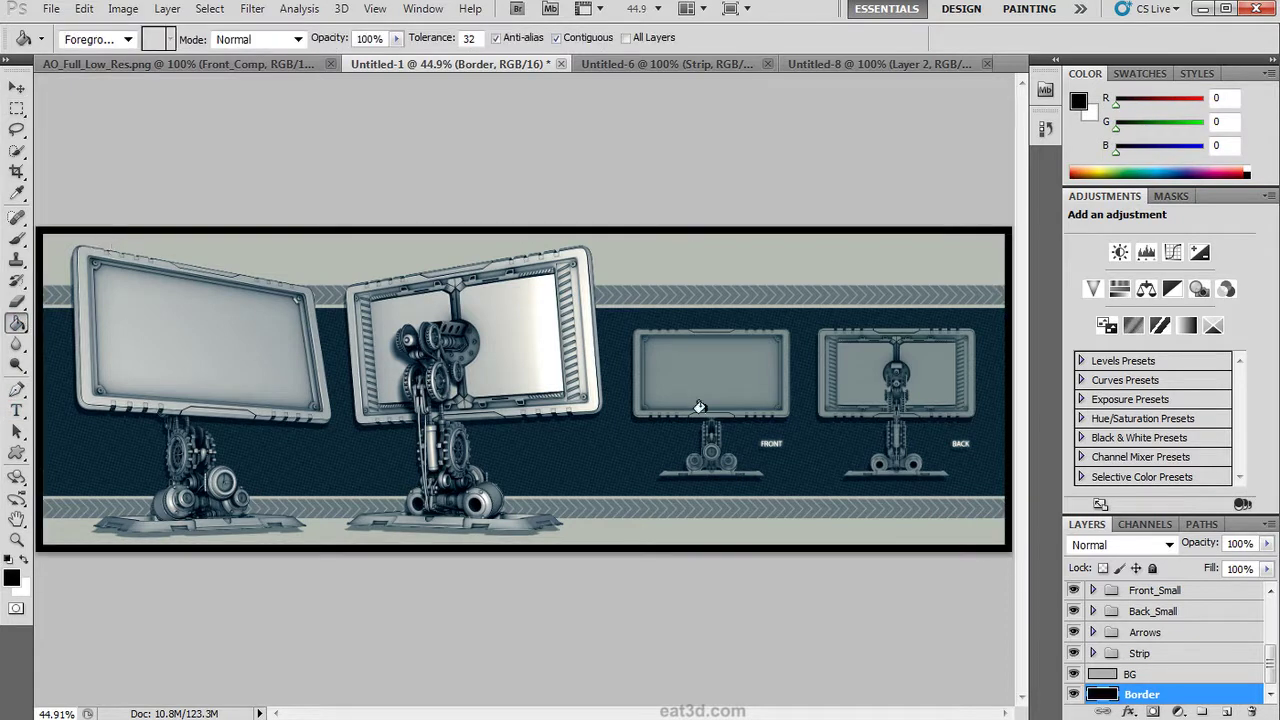
Step: Duplicate the Icon group from the title card document into Untitled-1
click(851, 65)
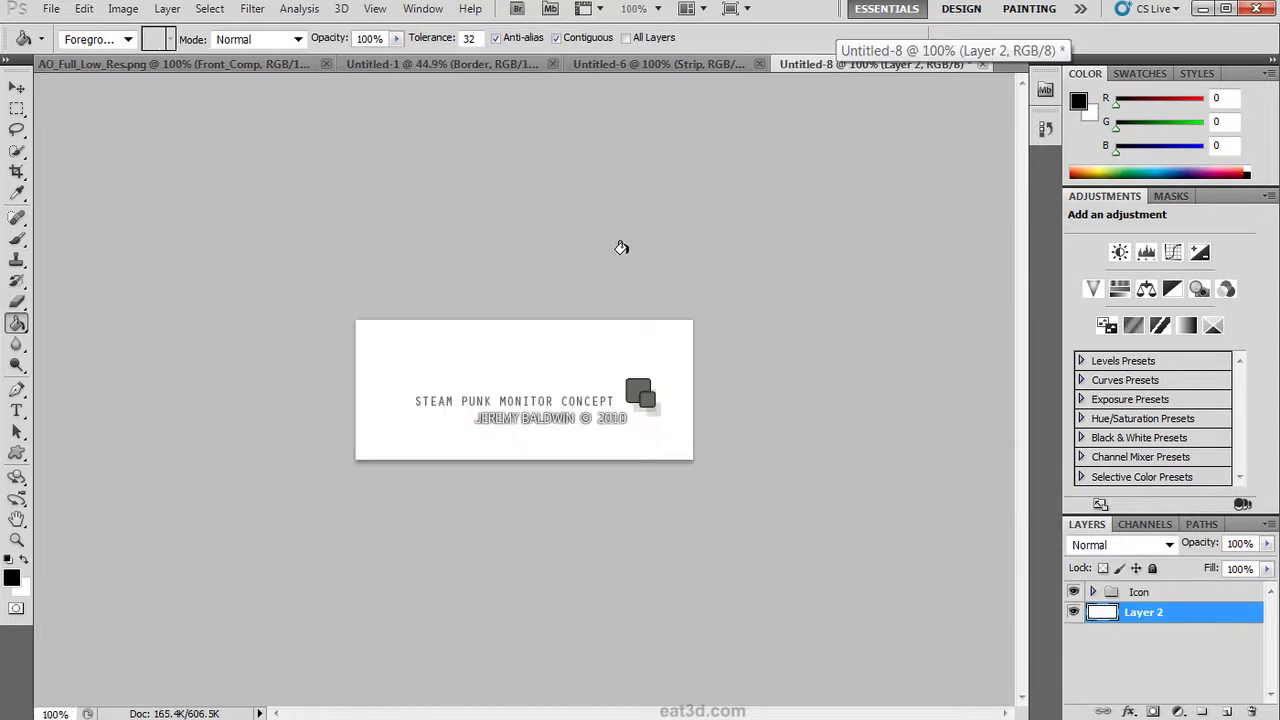
right_click(1183, 598)
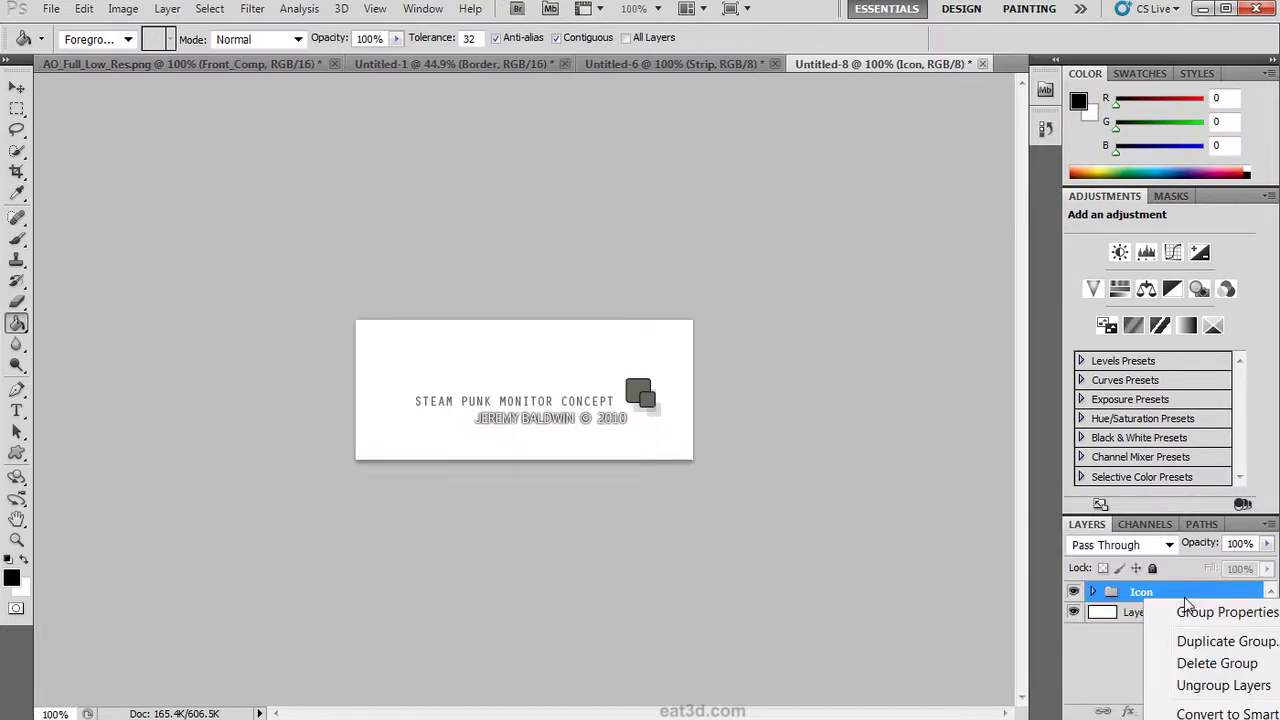
click(1185, 642)
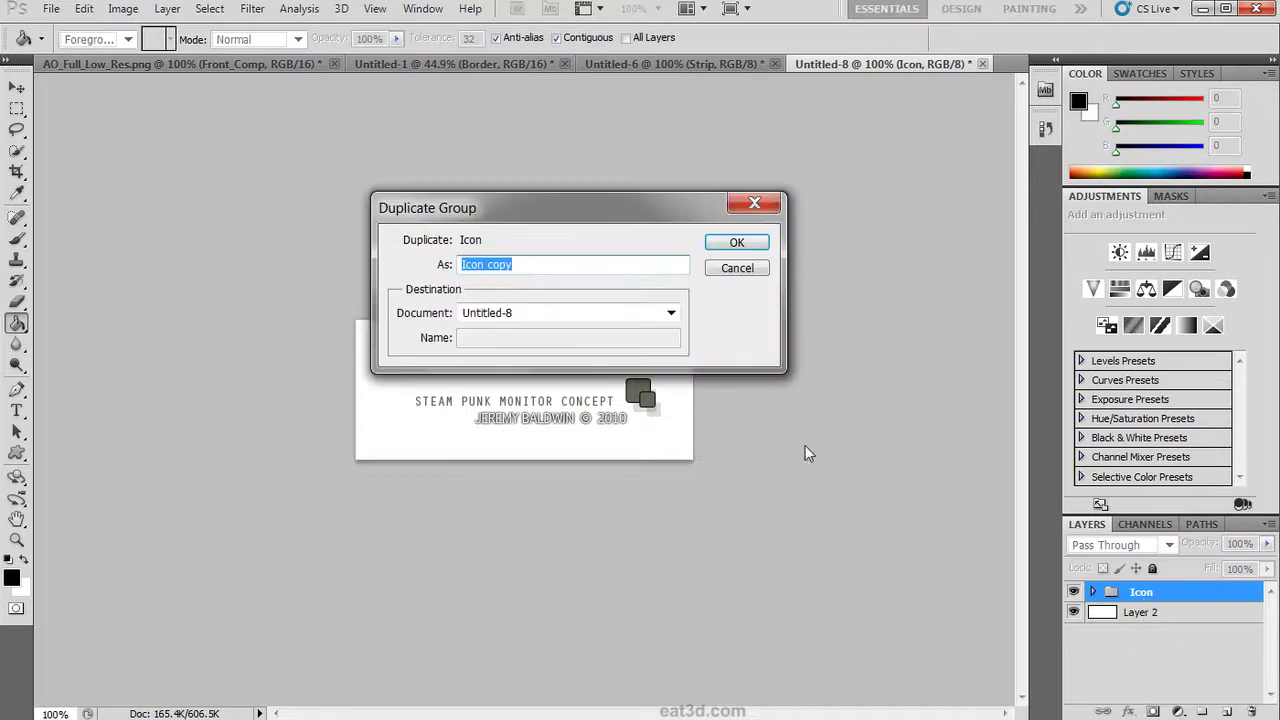
click(648, 314)
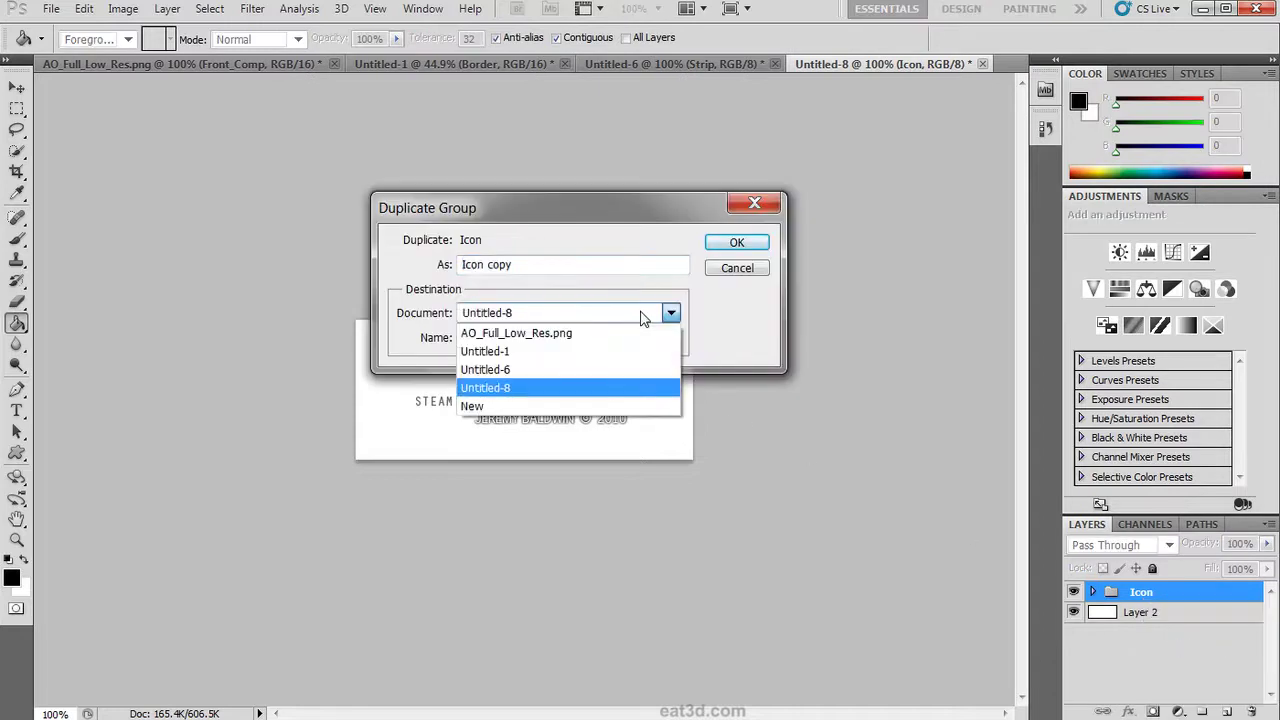
click(542, 351)
click(740, 242)
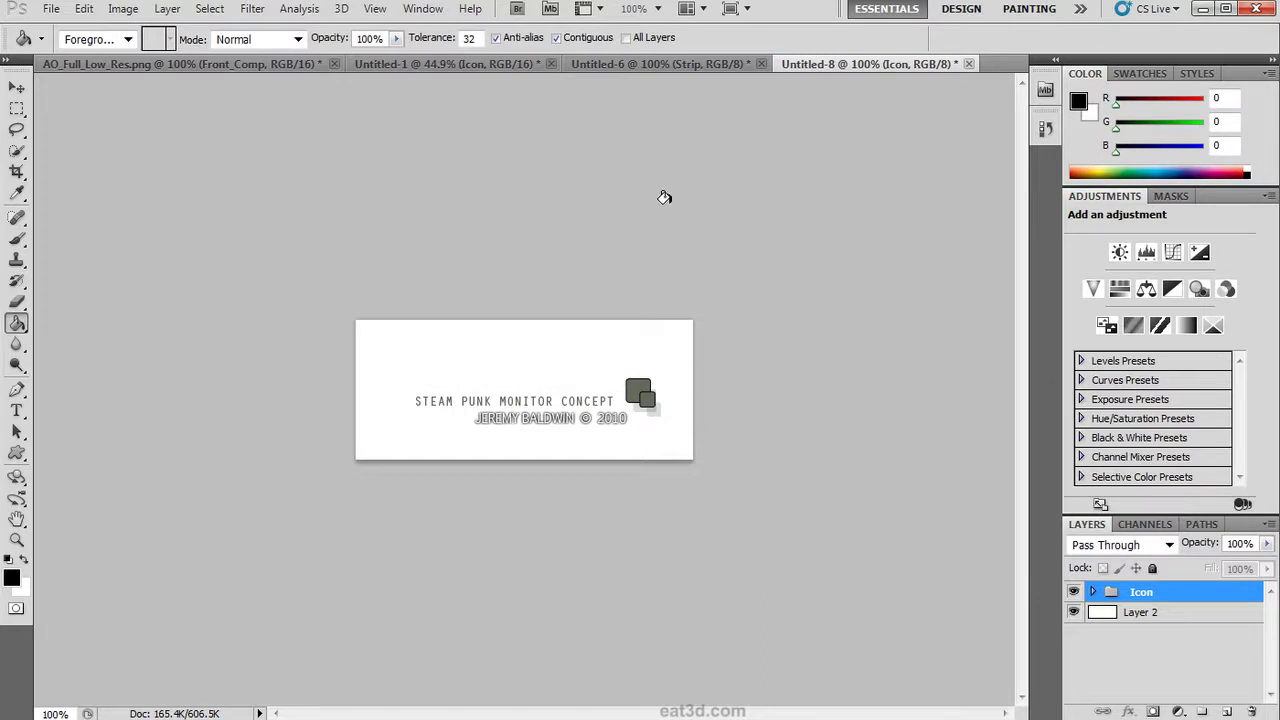
click(391, 65)
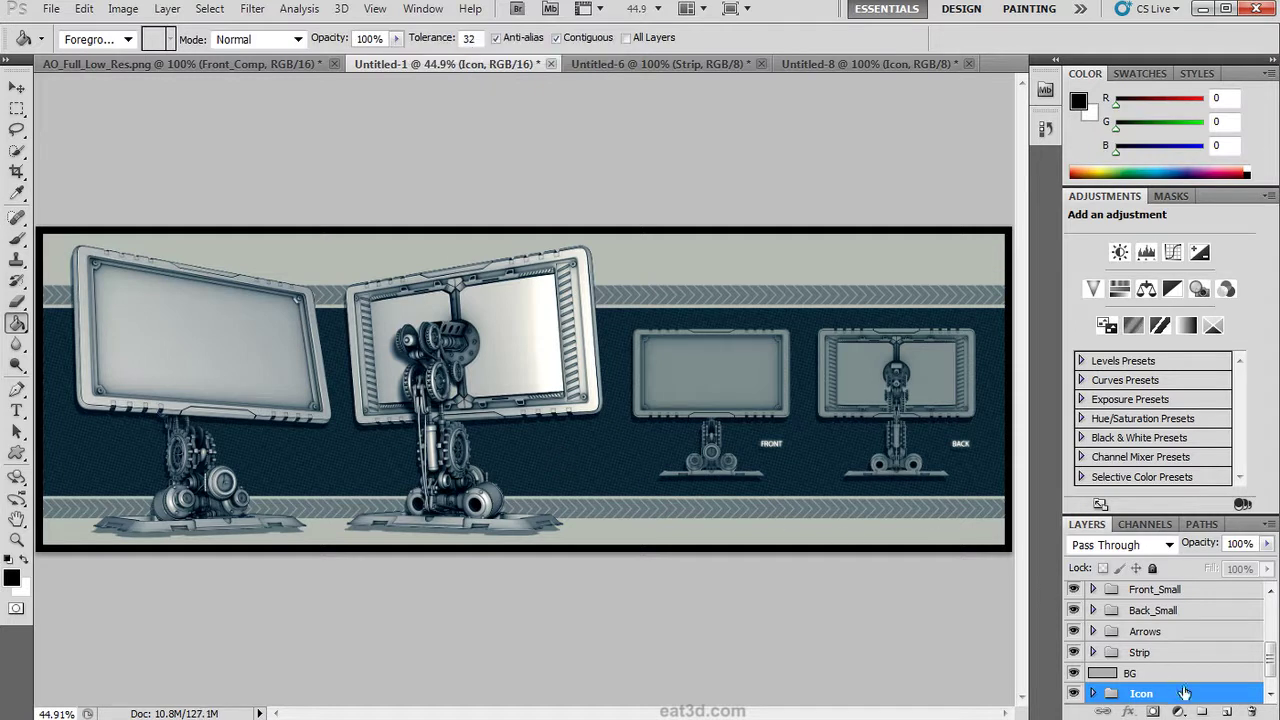
Step: Raise the Icon group in the layer stack and place the credits in the bottom-right corner
drag(1184, 697, 1119, 628)
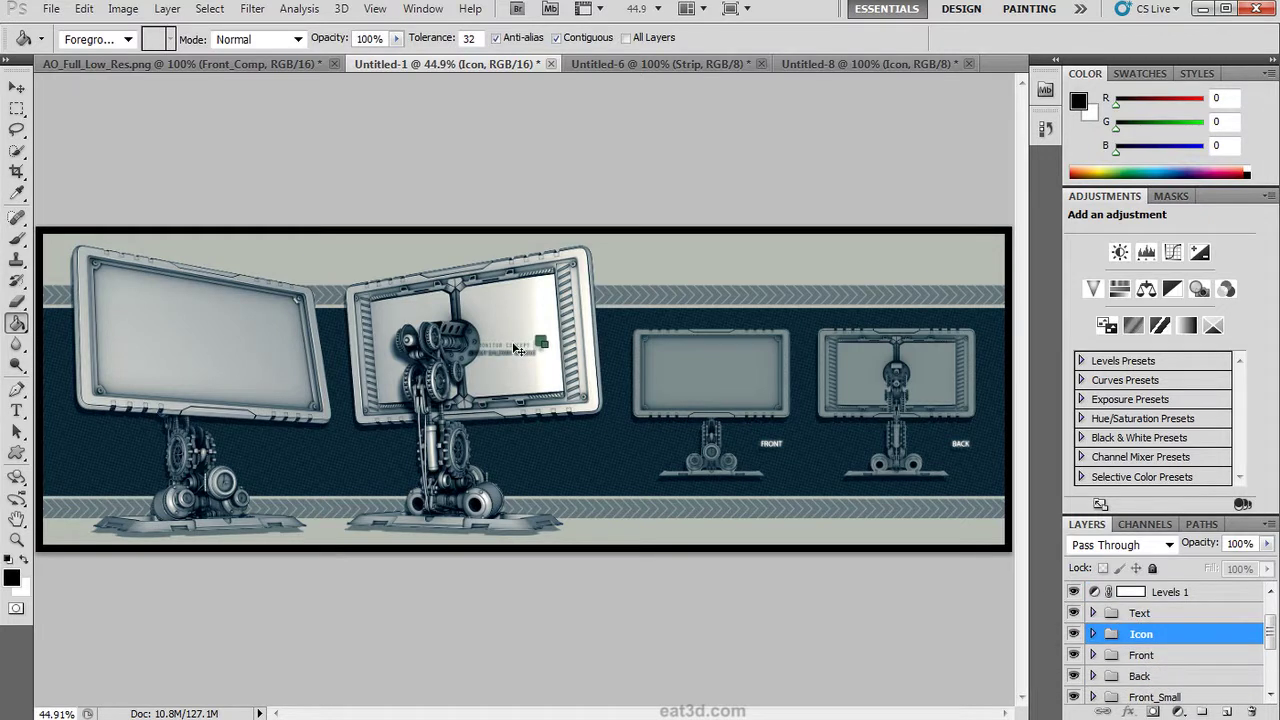
drag(517, 349, 955, 527)
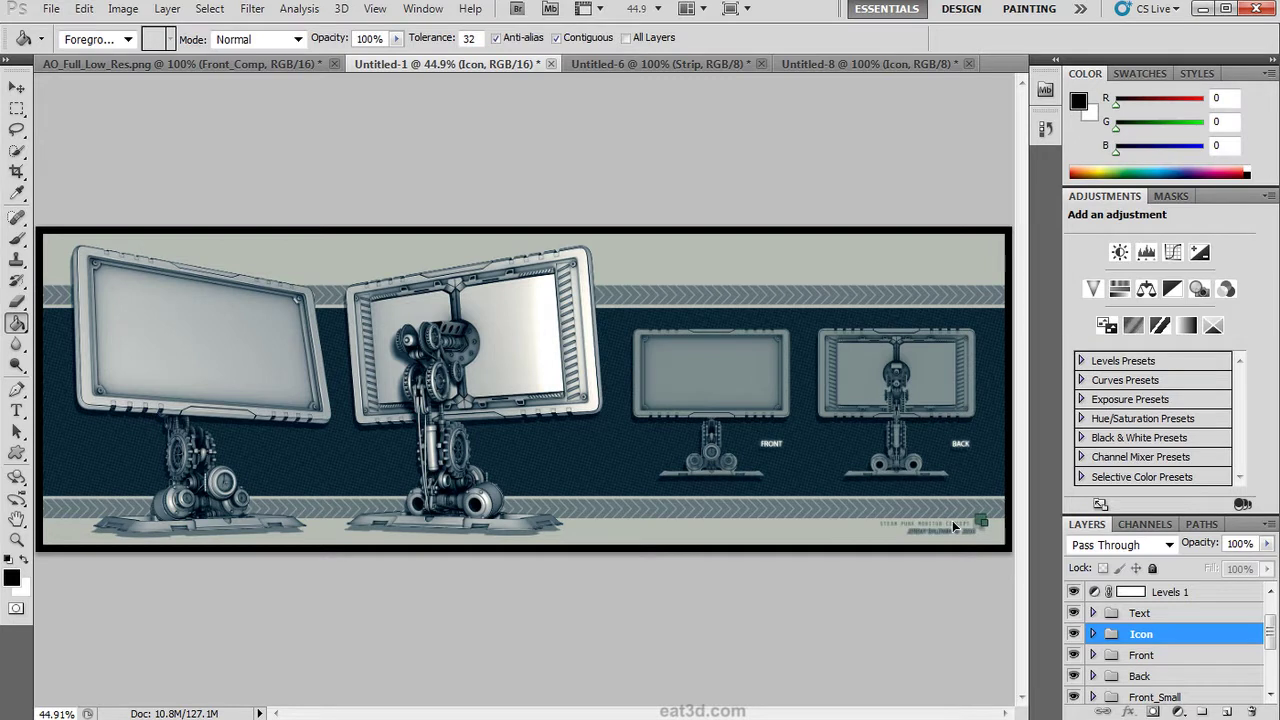
key(ctrl+plus)
key(ctrl+plus)
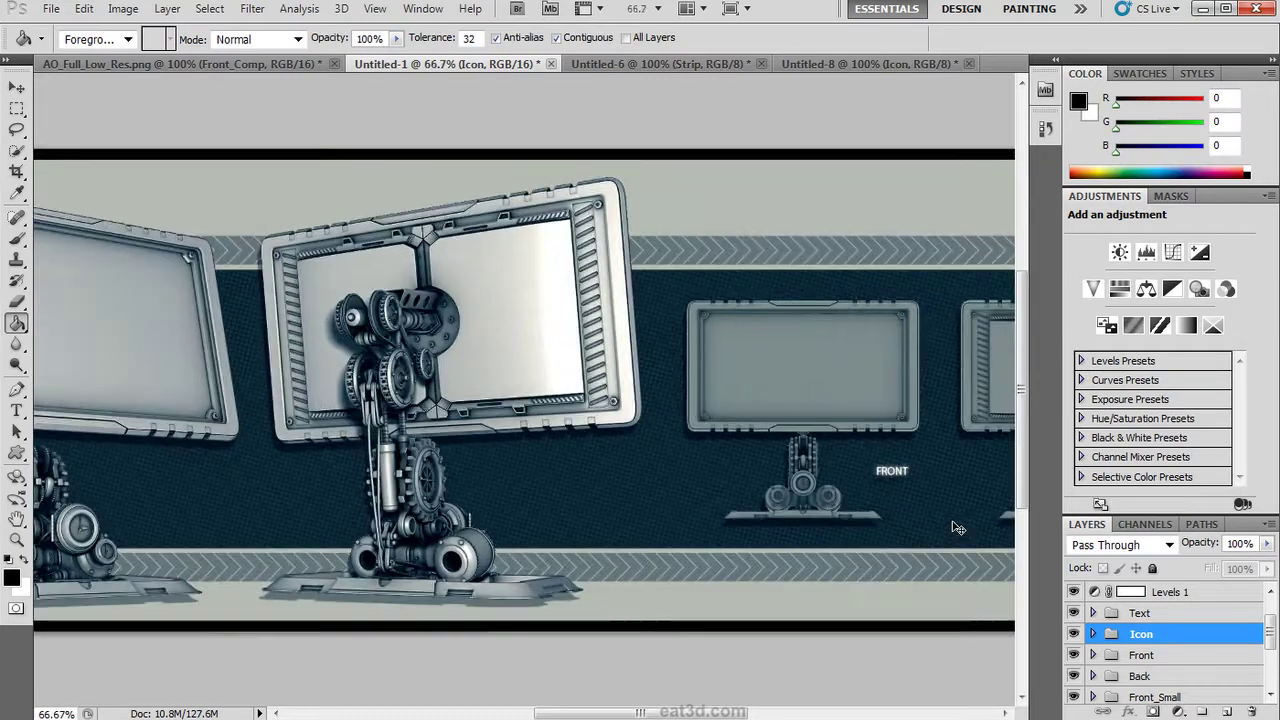
key(ctrl+plus)
drag(1004, 580, 249, 457)
drag(756, 582, 742, 594)
key(Down)
key(Down)
key(Down)
key(Down)
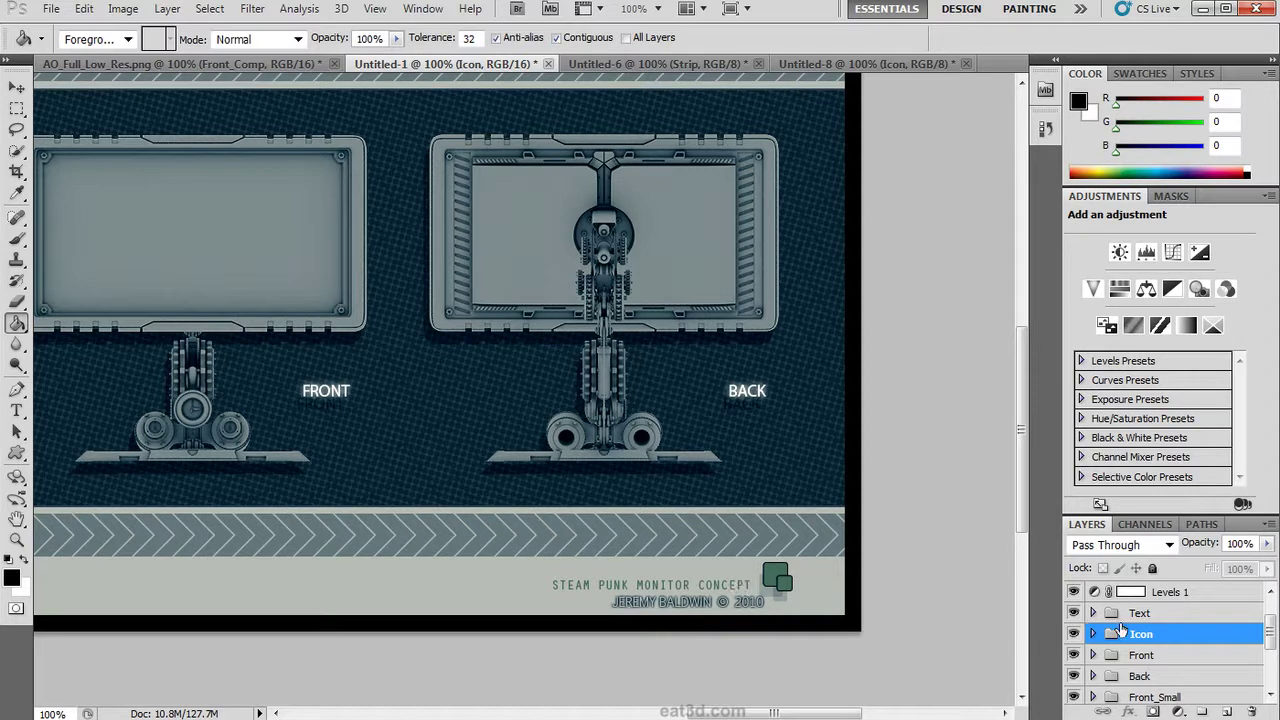
Step: Expand the Strip group and set the upper Strip layer to 24% opacity
drag(1270, 630, 1275, 666)
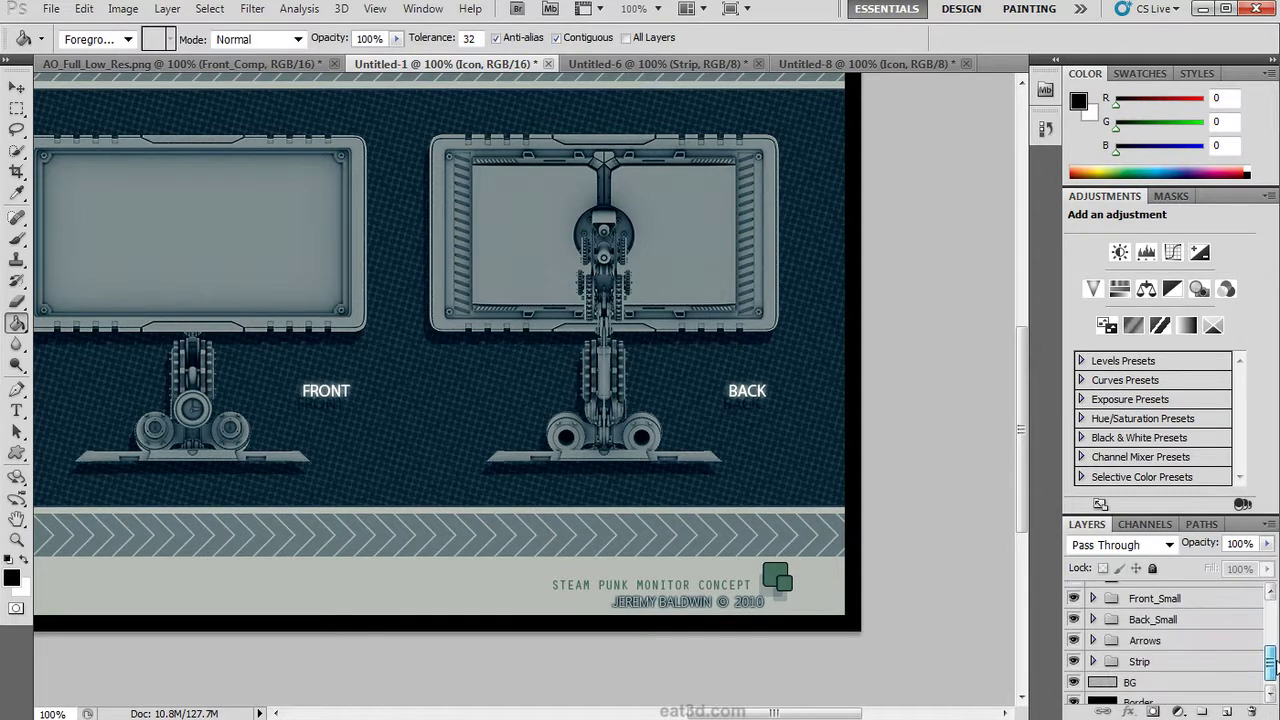
click(1093, 661)
click(1145, 683)
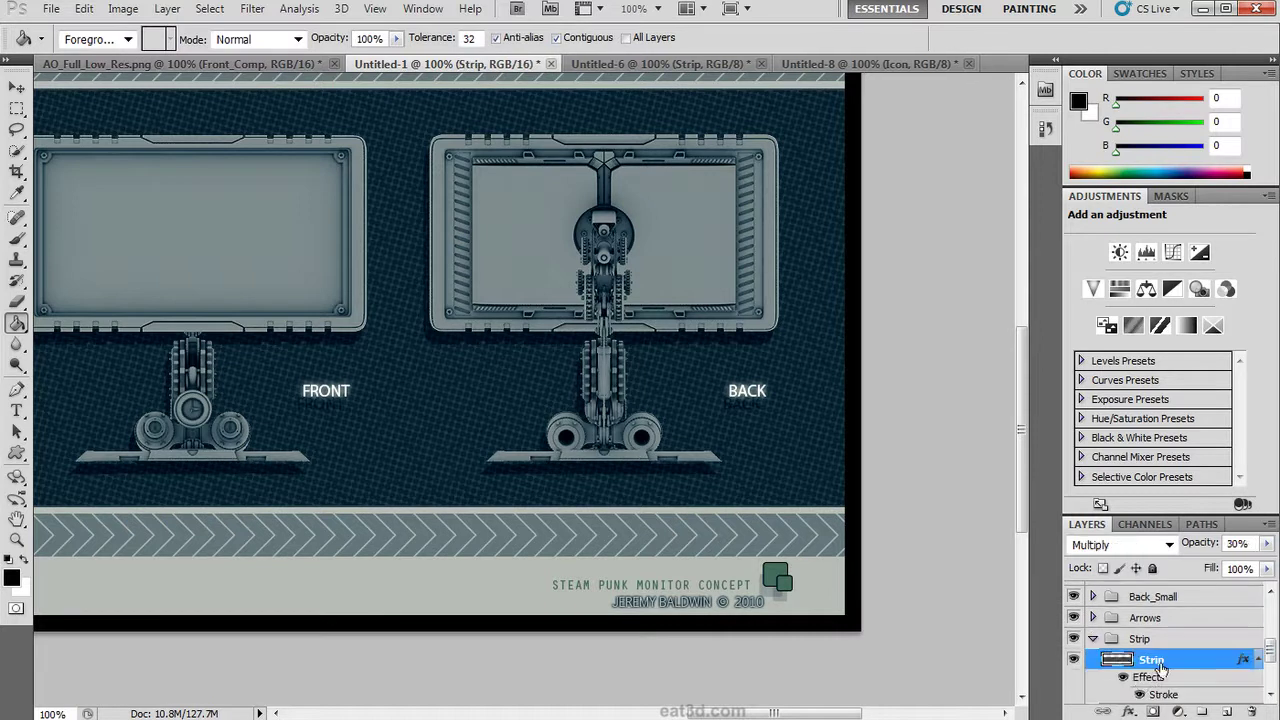
click(1266, 543)
drag(1204, 564, 1200, 577)
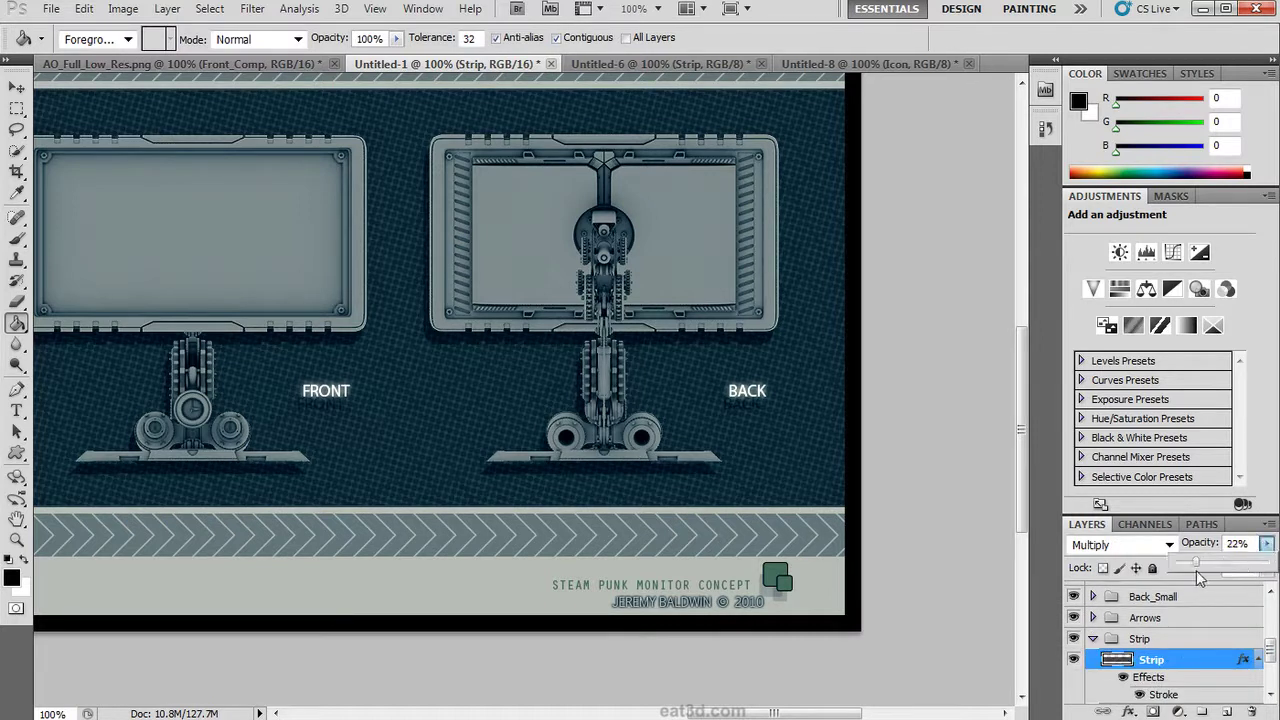
Step: Fill the lower Strip selection with gray 878787, then undo it as too light
scroll(1256, 650, down, 3)
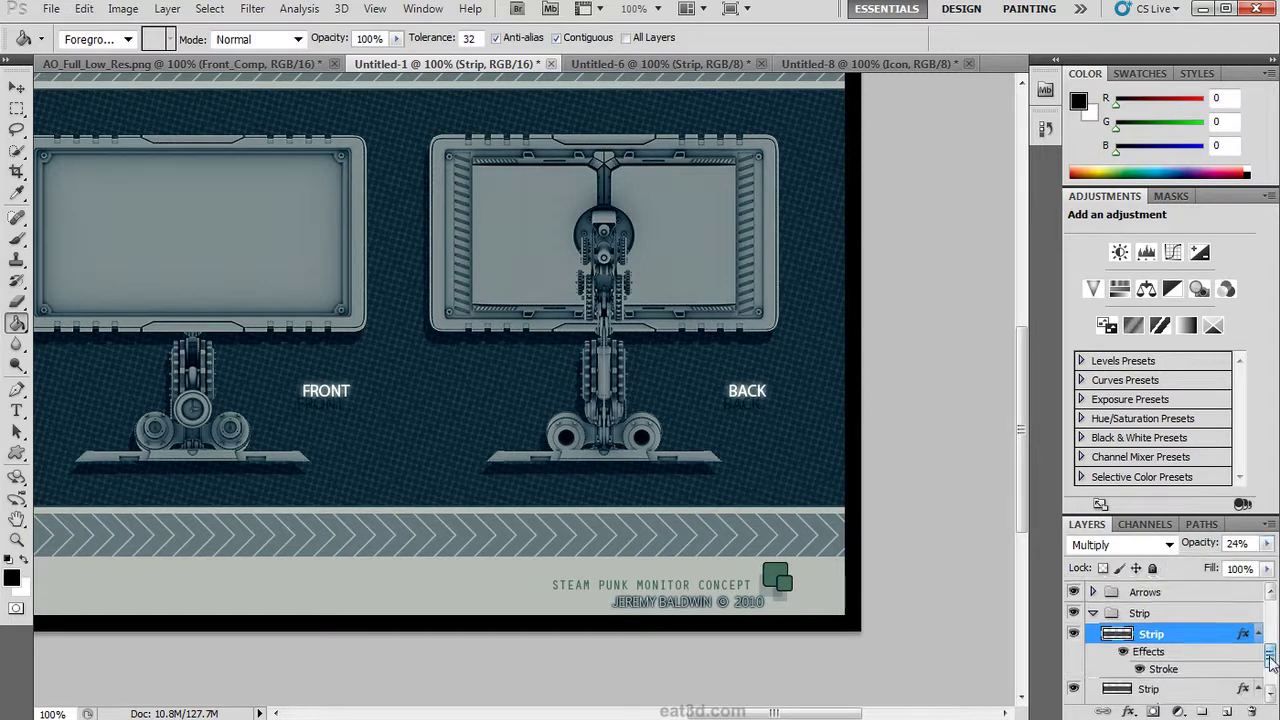
click(1211, 643)
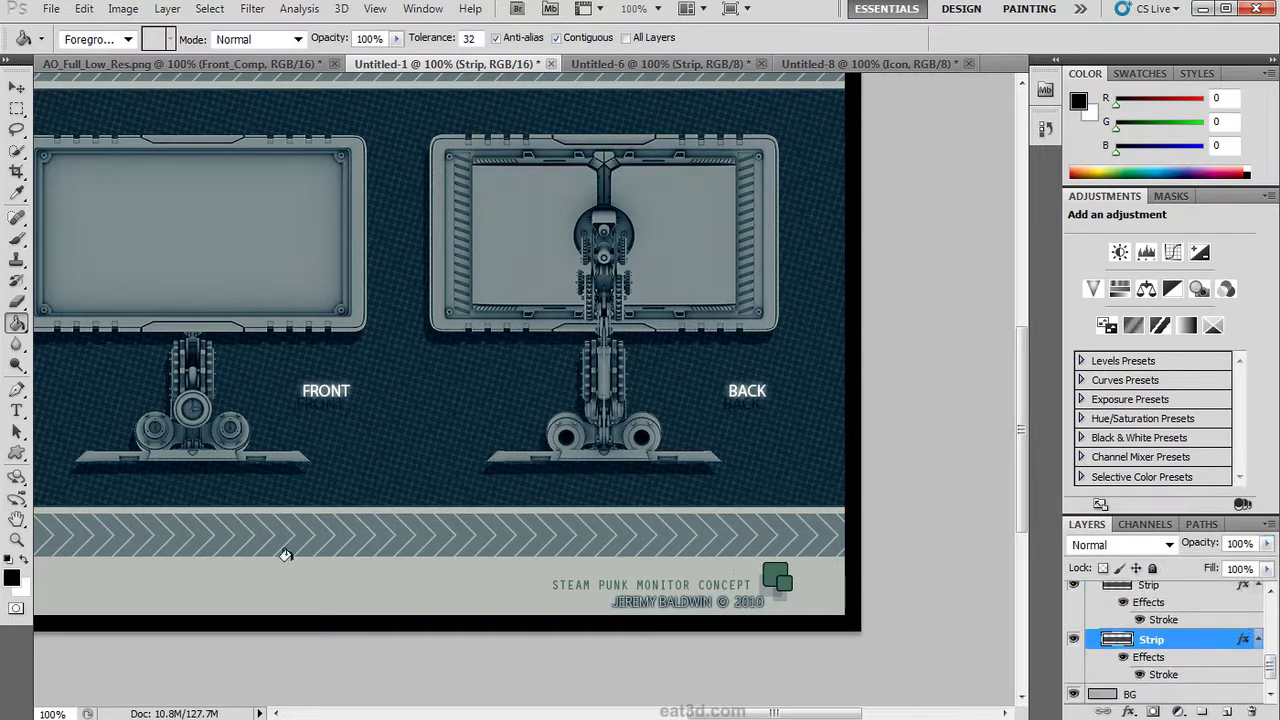
click(13, 580)
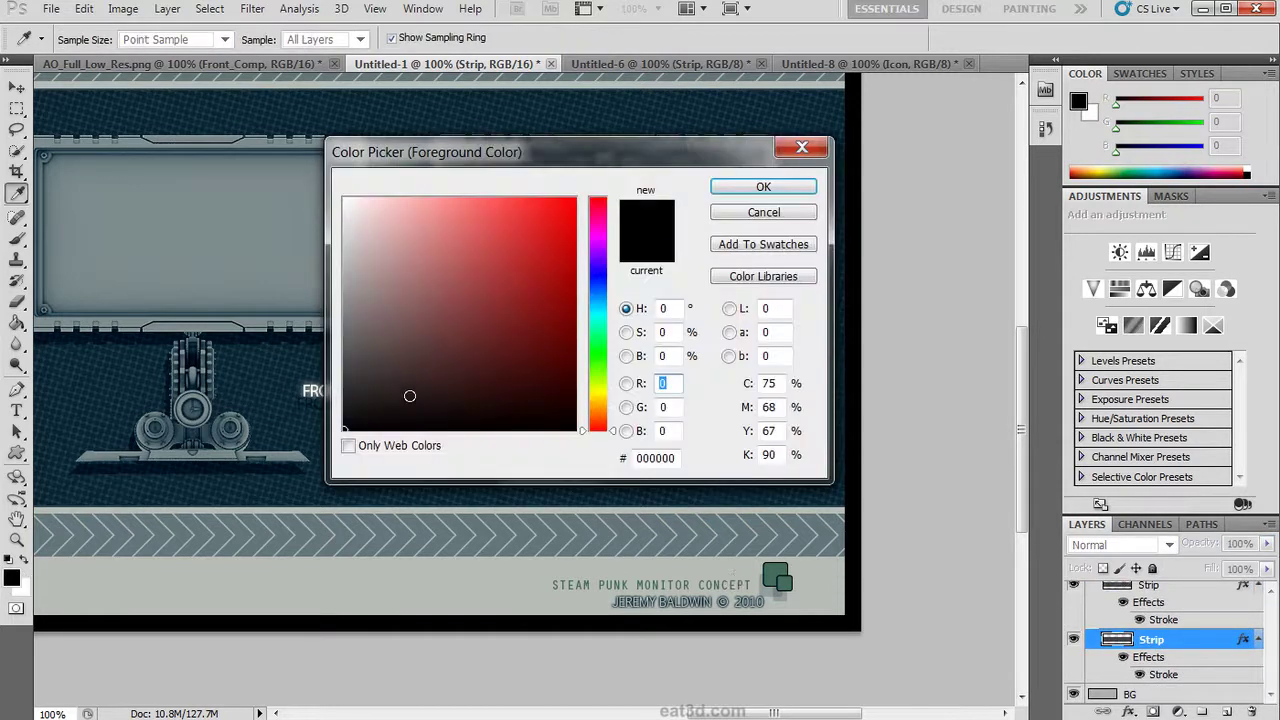
drag(409, 396, 342, 307)
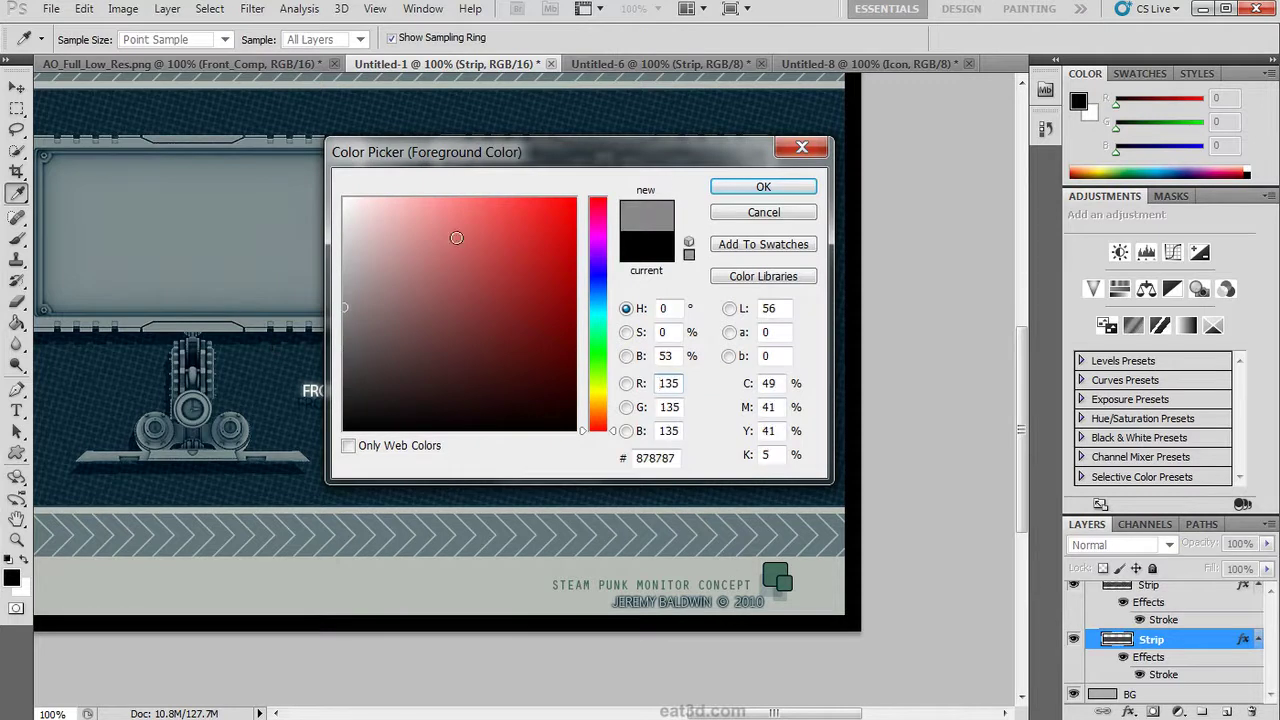
click(726, 194)
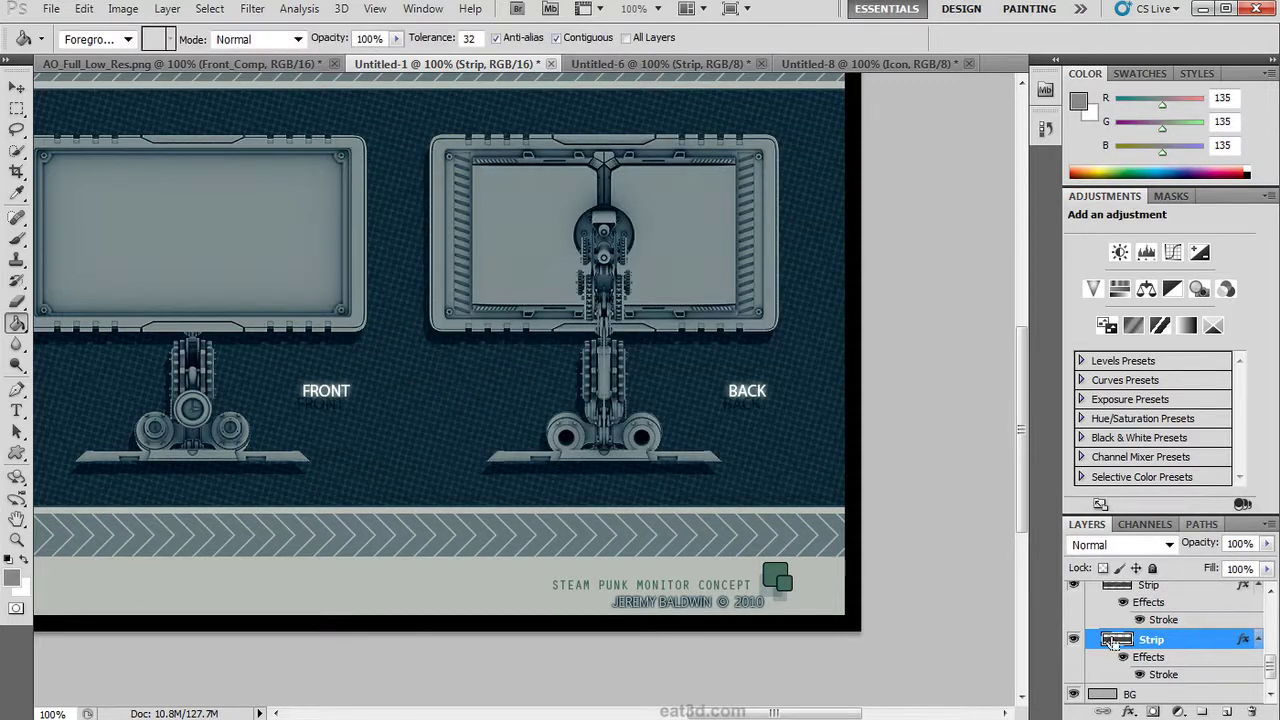
click(709, 372)
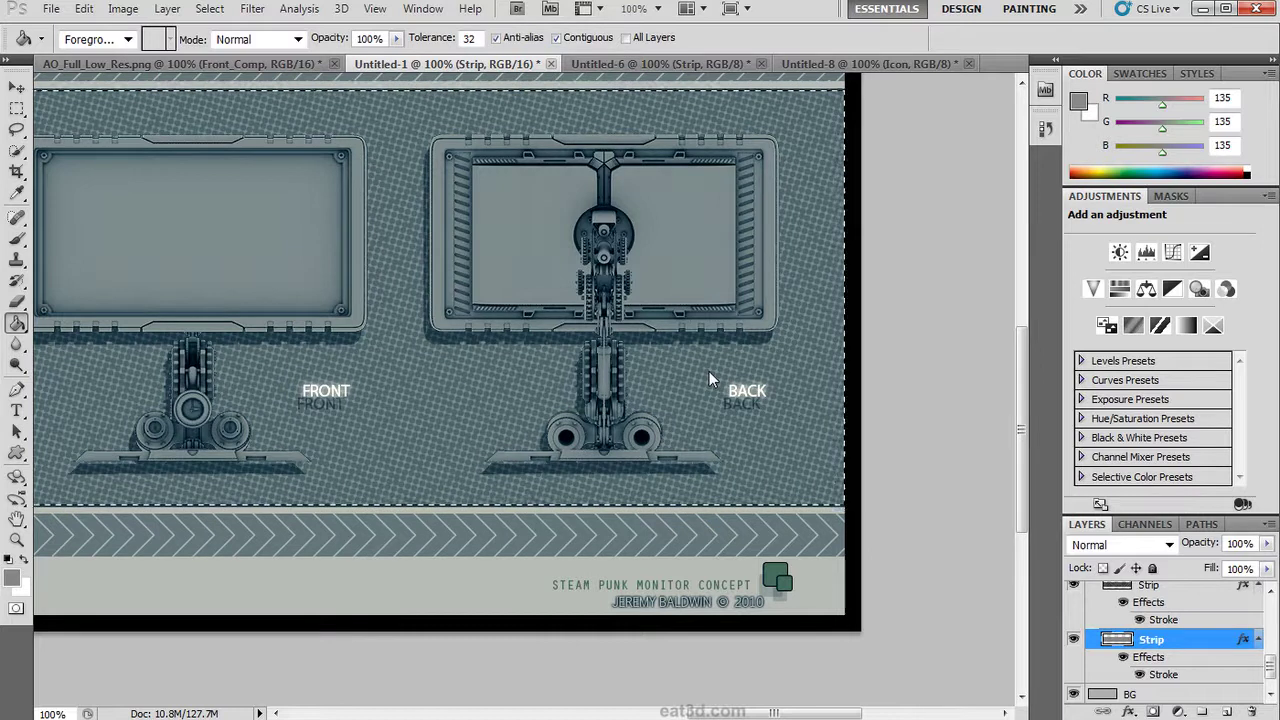
key(ctrl+z)
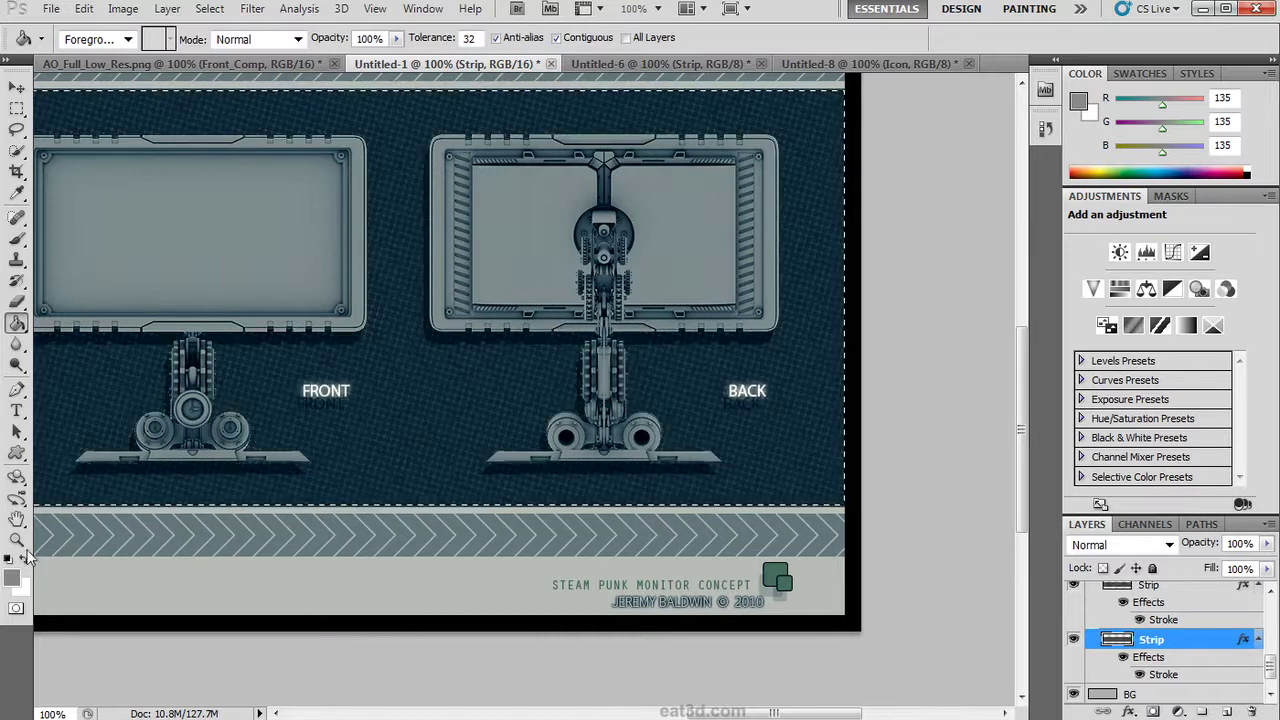
Step: Refill the strip with darker gray 575757 and deselect
click(12, 577)
text(34)
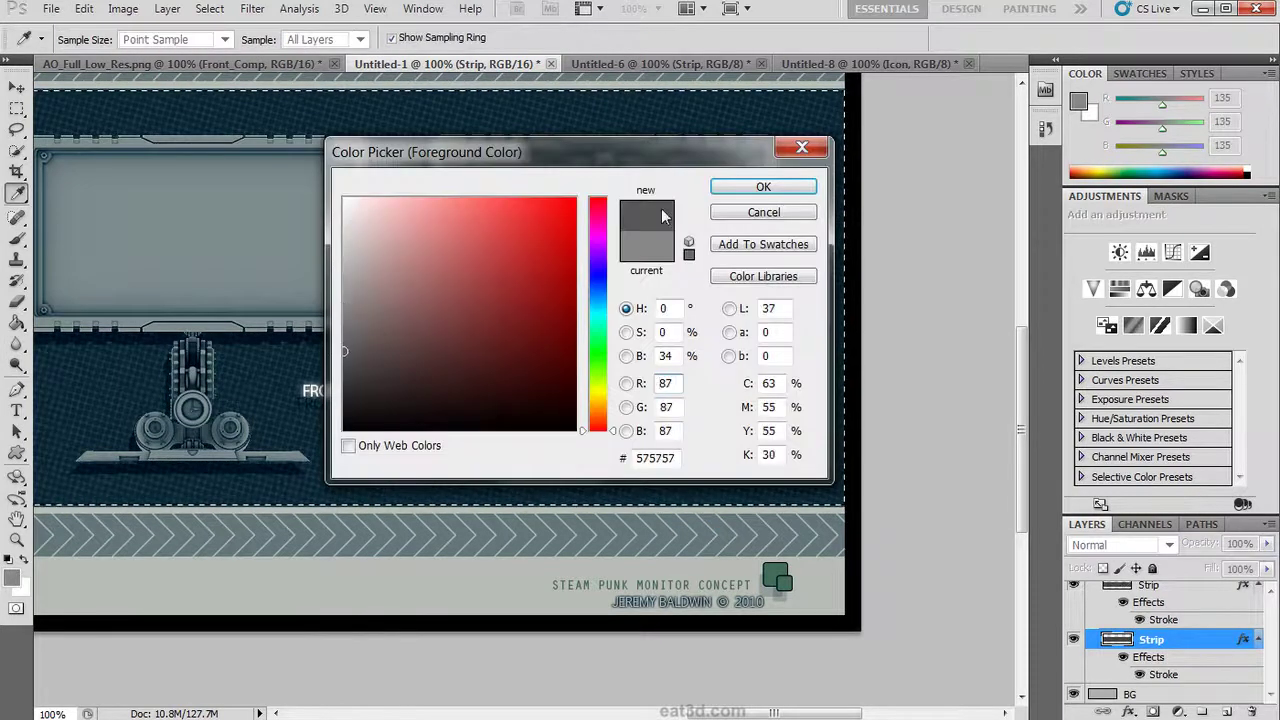
key(Return)
key(g)
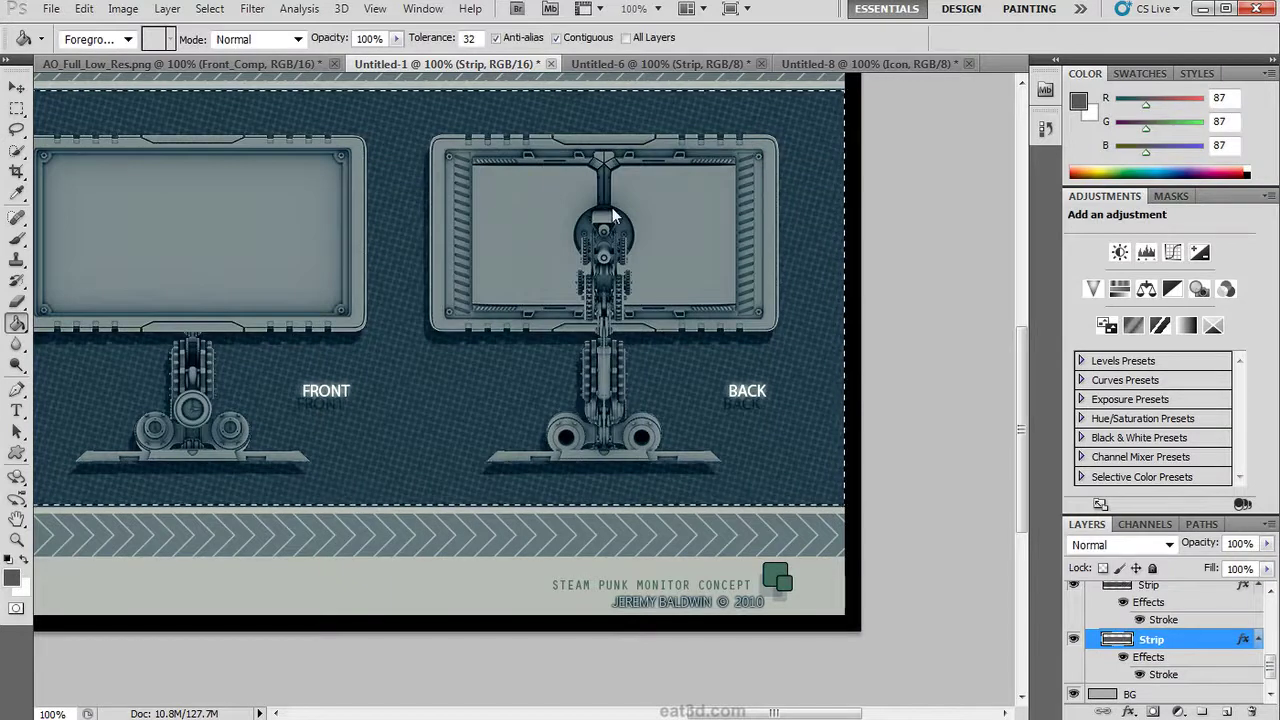
key(ctrl+d)
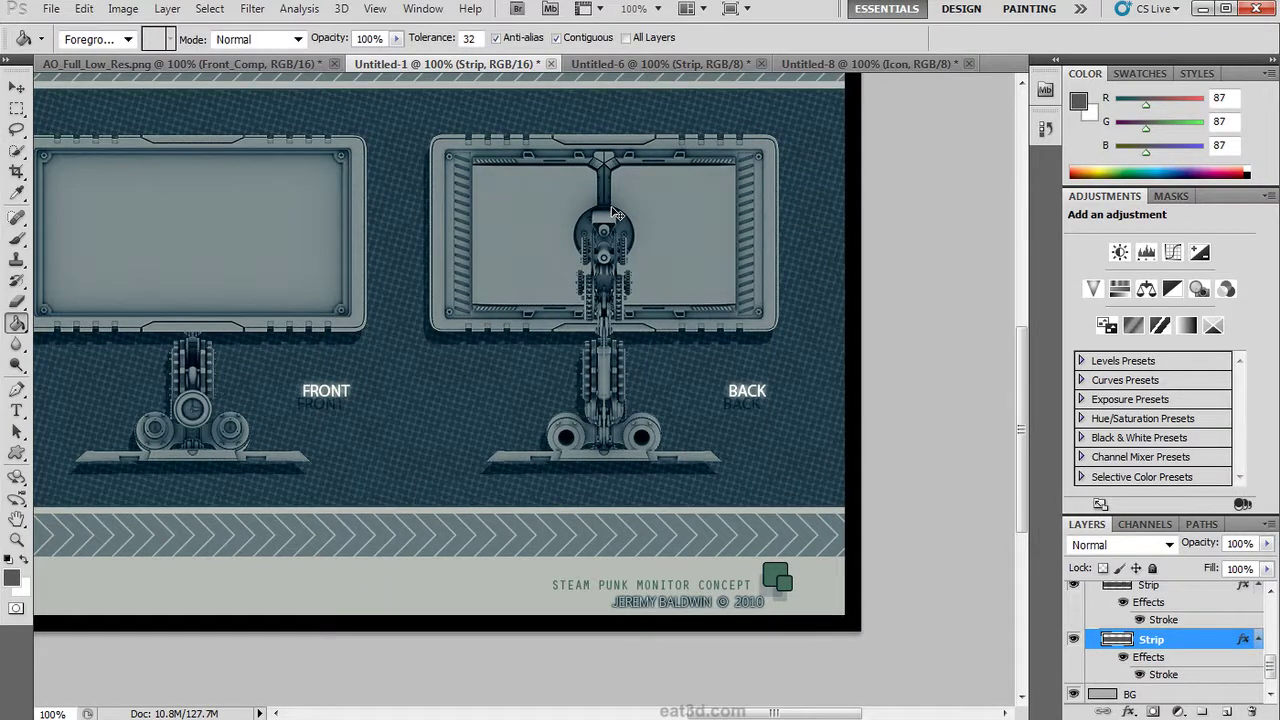
key(ctrl+0)
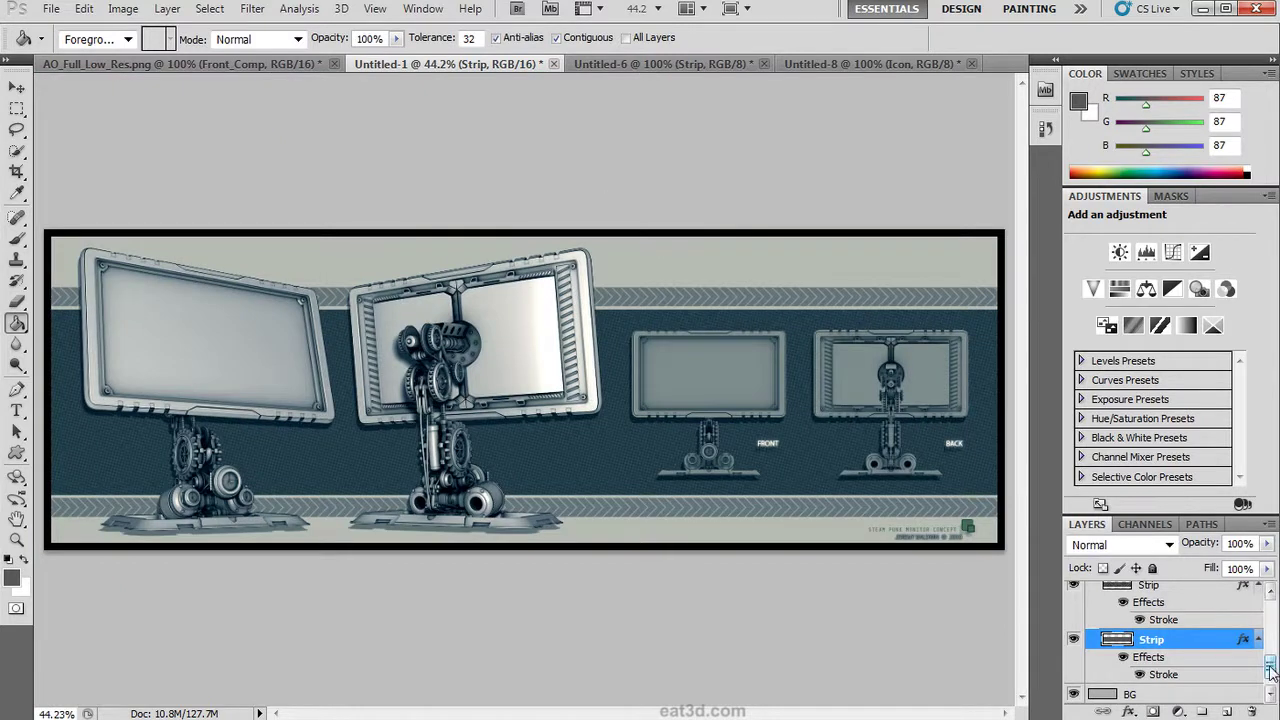
Step: Group every layer from the topmost down to Border and rename Group 1 to 'Comp'
drag(1270, 668, 1202, 711)
click(1206, 594)
shift+click(1224, 692)
double_click(1160, 594)
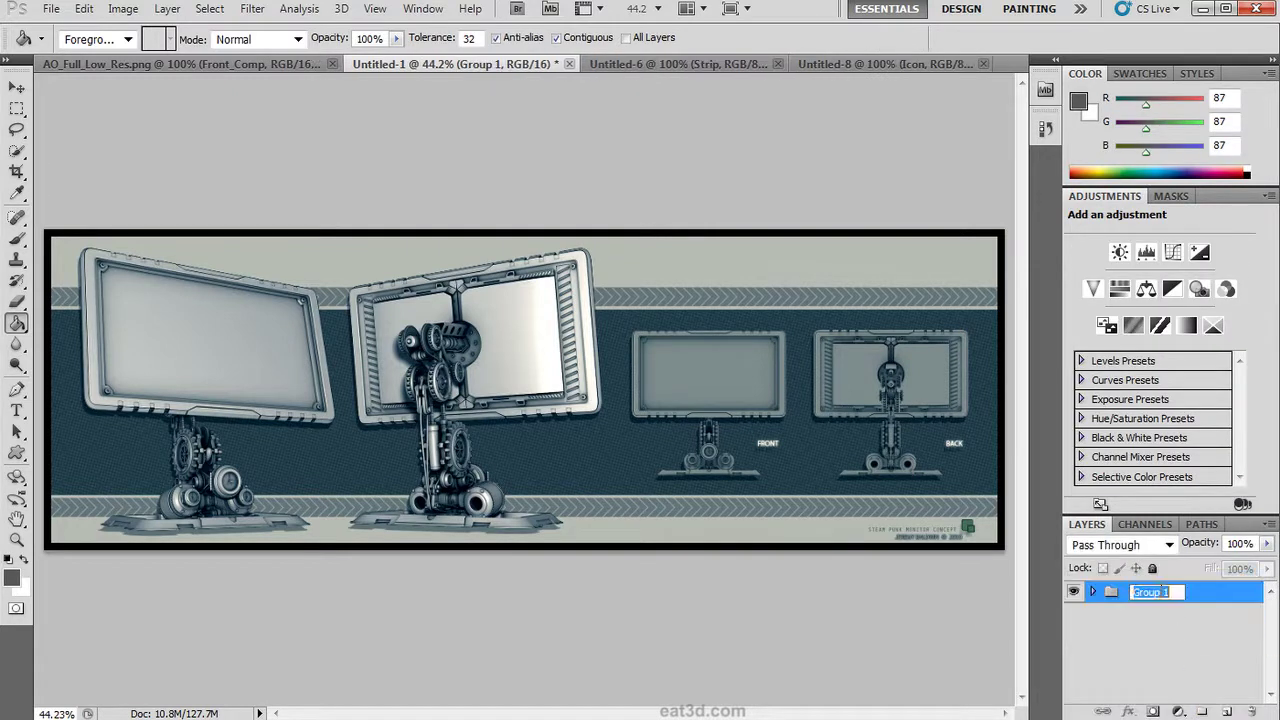
text(Comp)
key(Return)
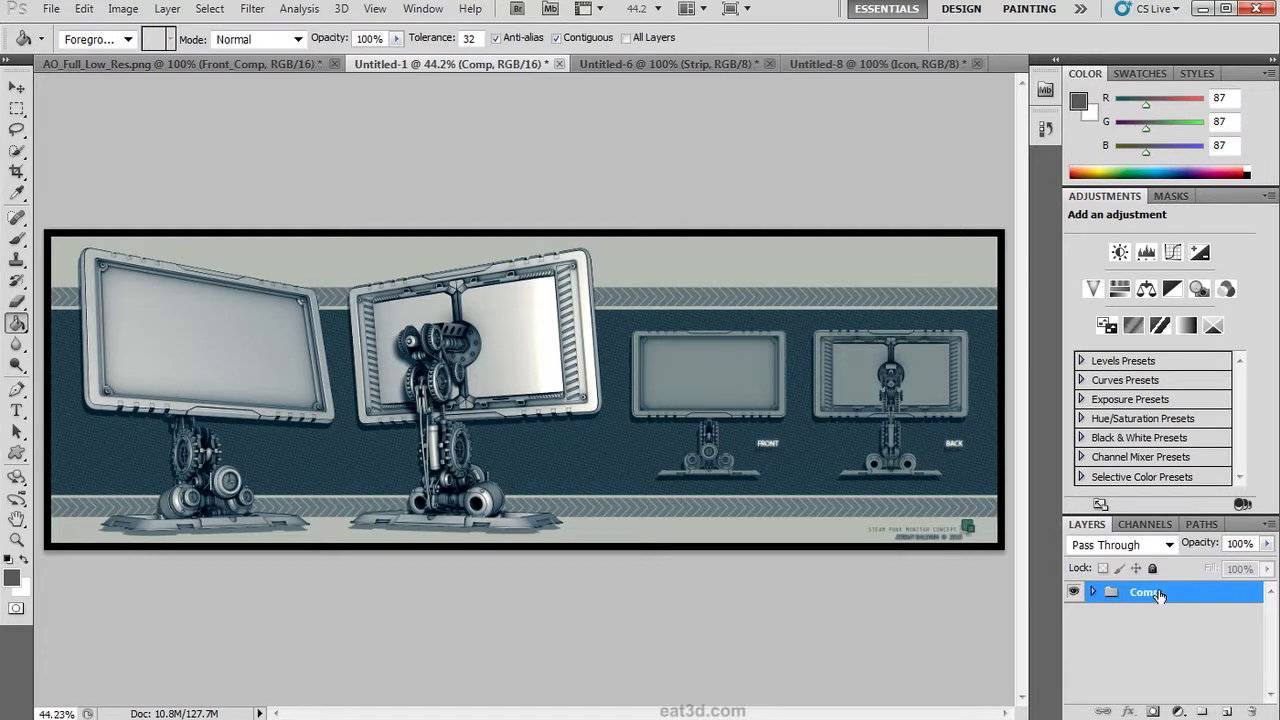